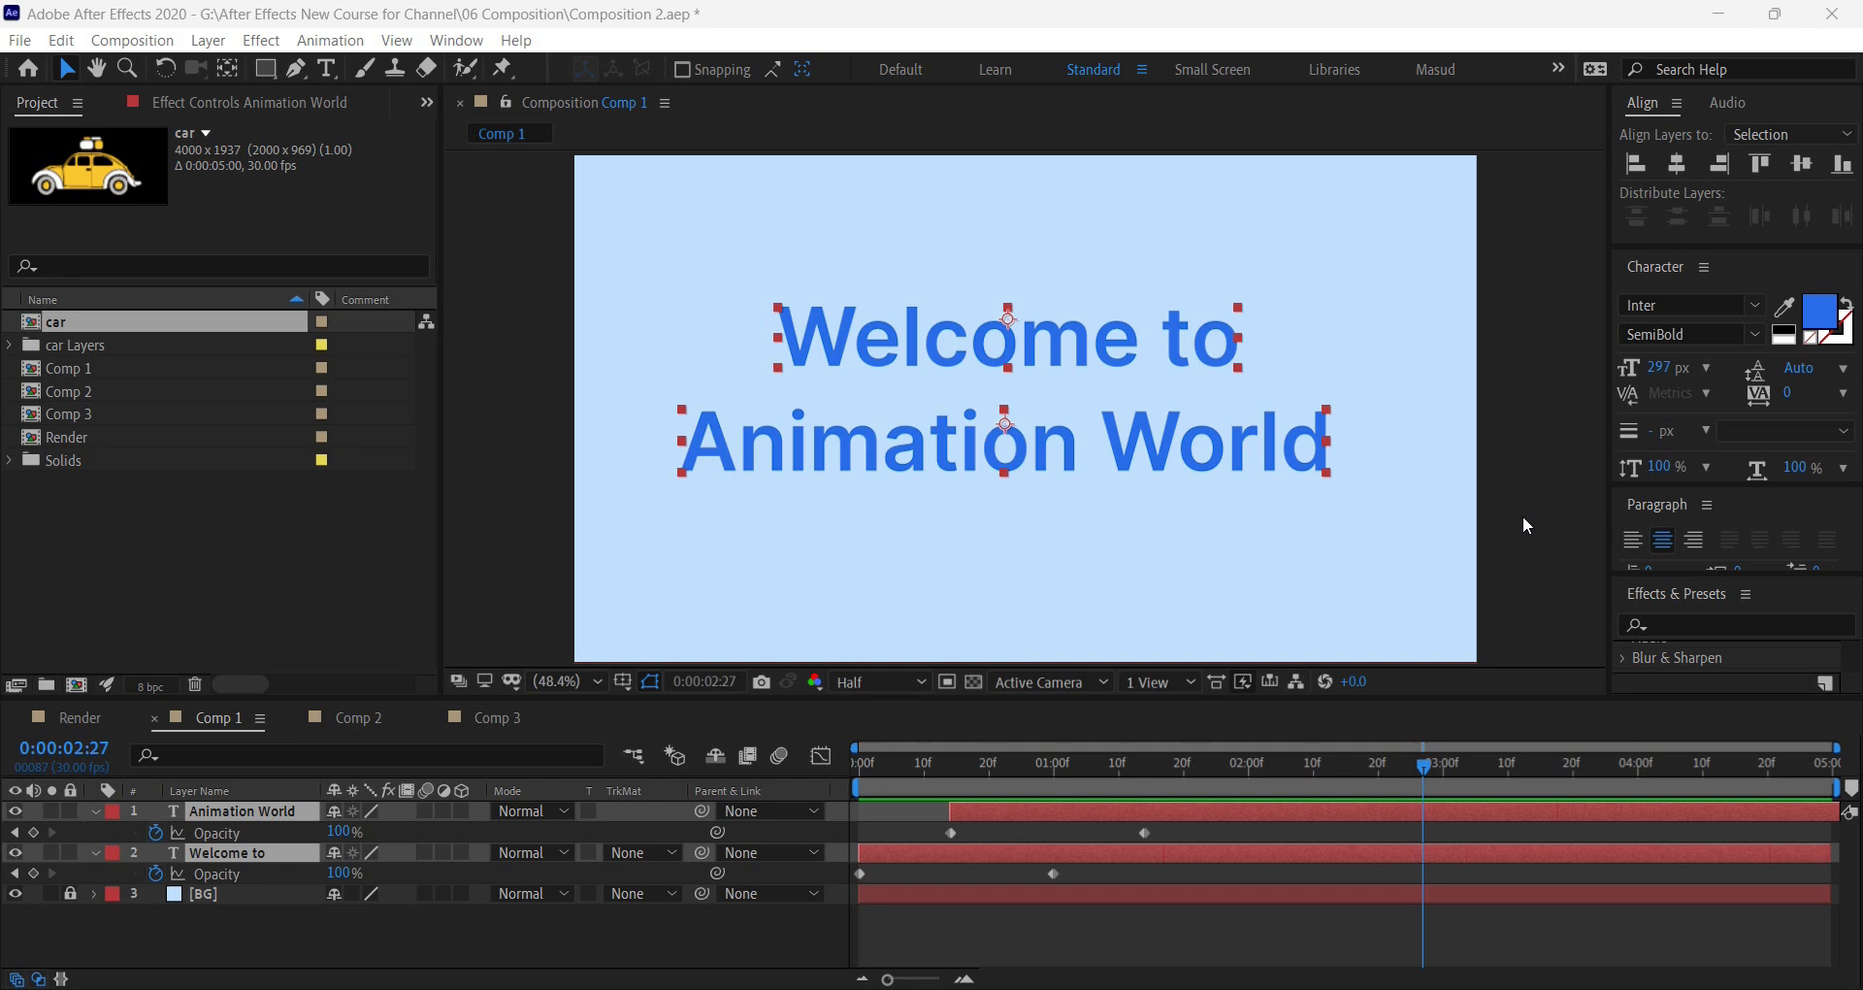
# Scrub the title animation in Comp 1 from the start, and switch to the car animation in Comp 2.
pyautogui.click(861, 767)
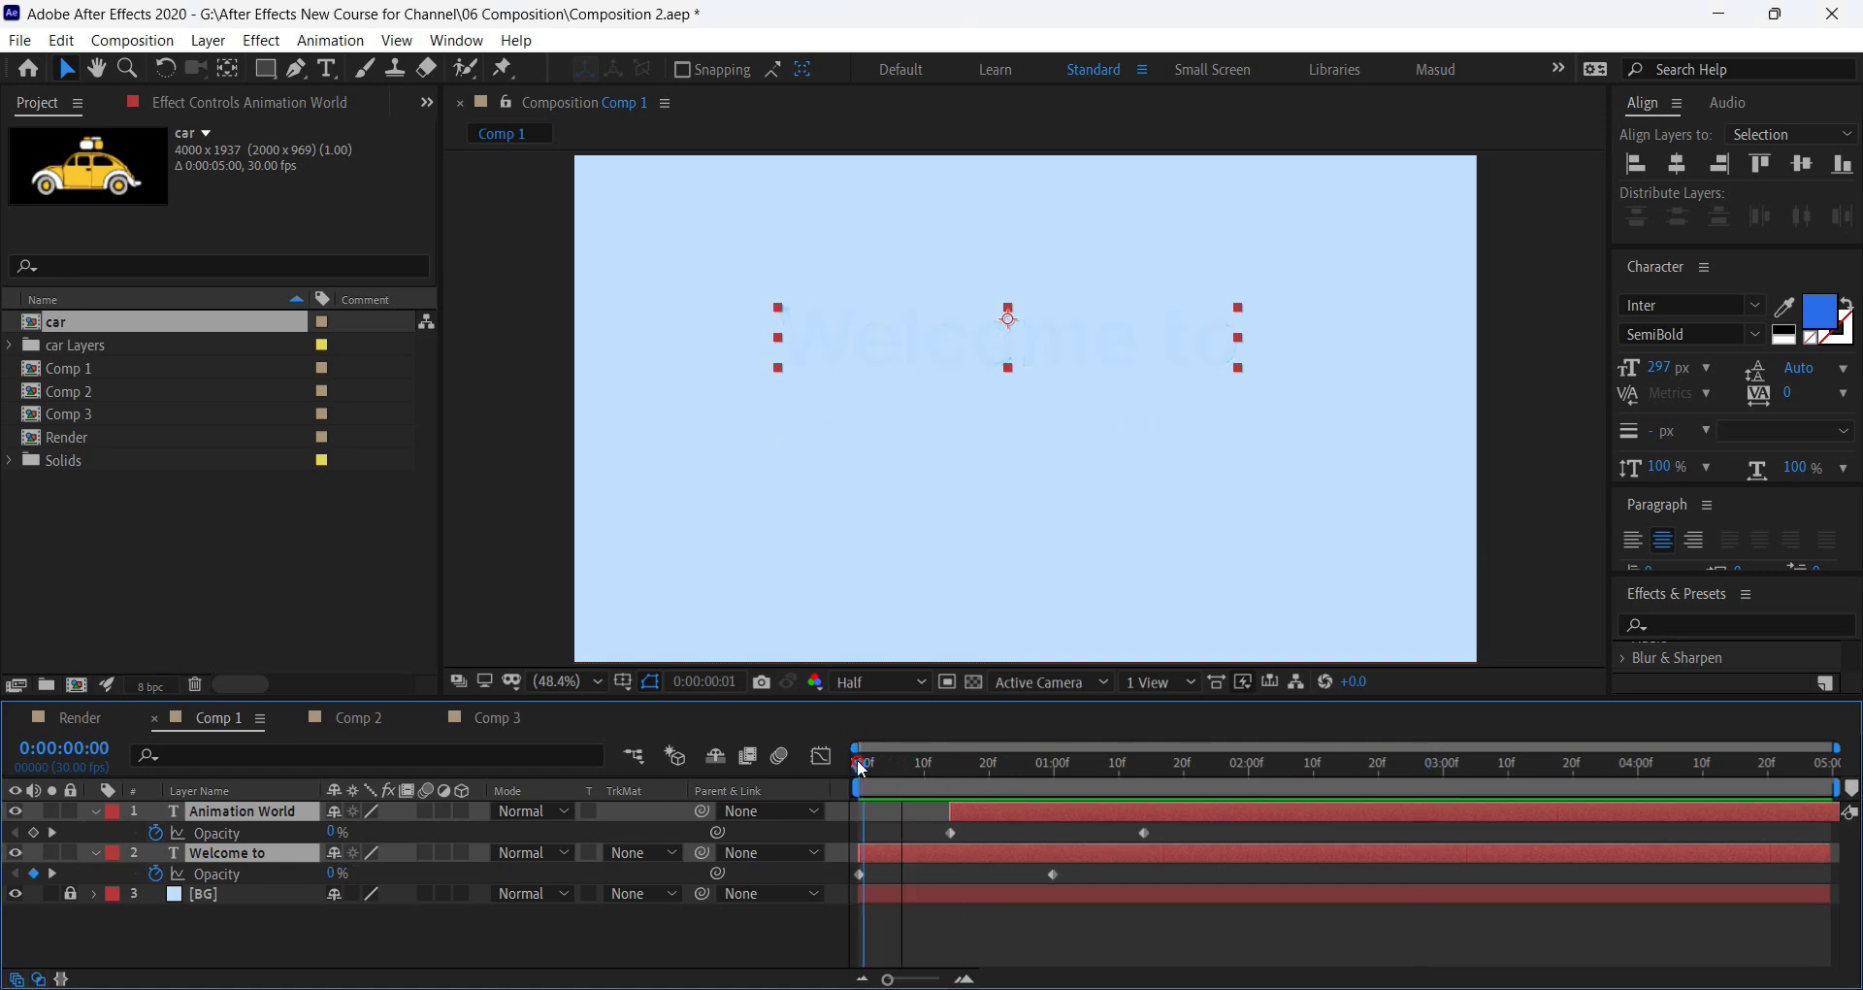
pyautogui.moveTo(862, 767); pyautogui.dragTo(1143, 819)
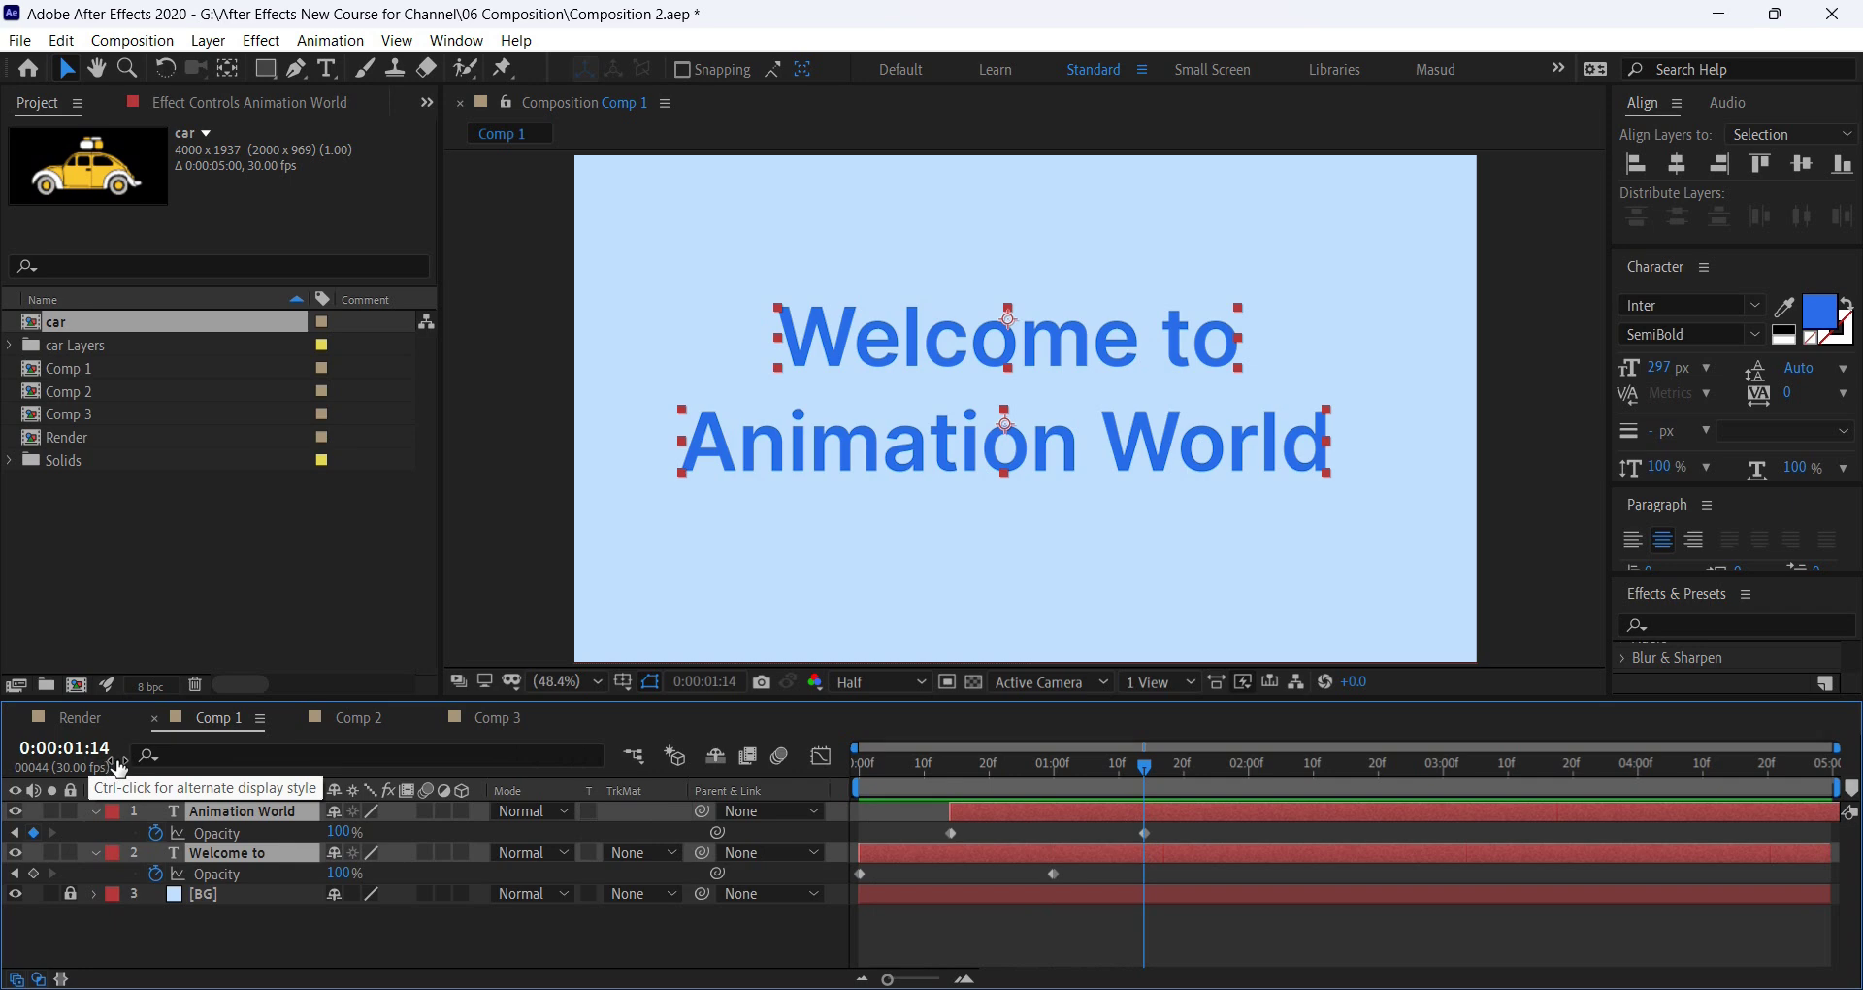
pyautogui.click(363, 720)
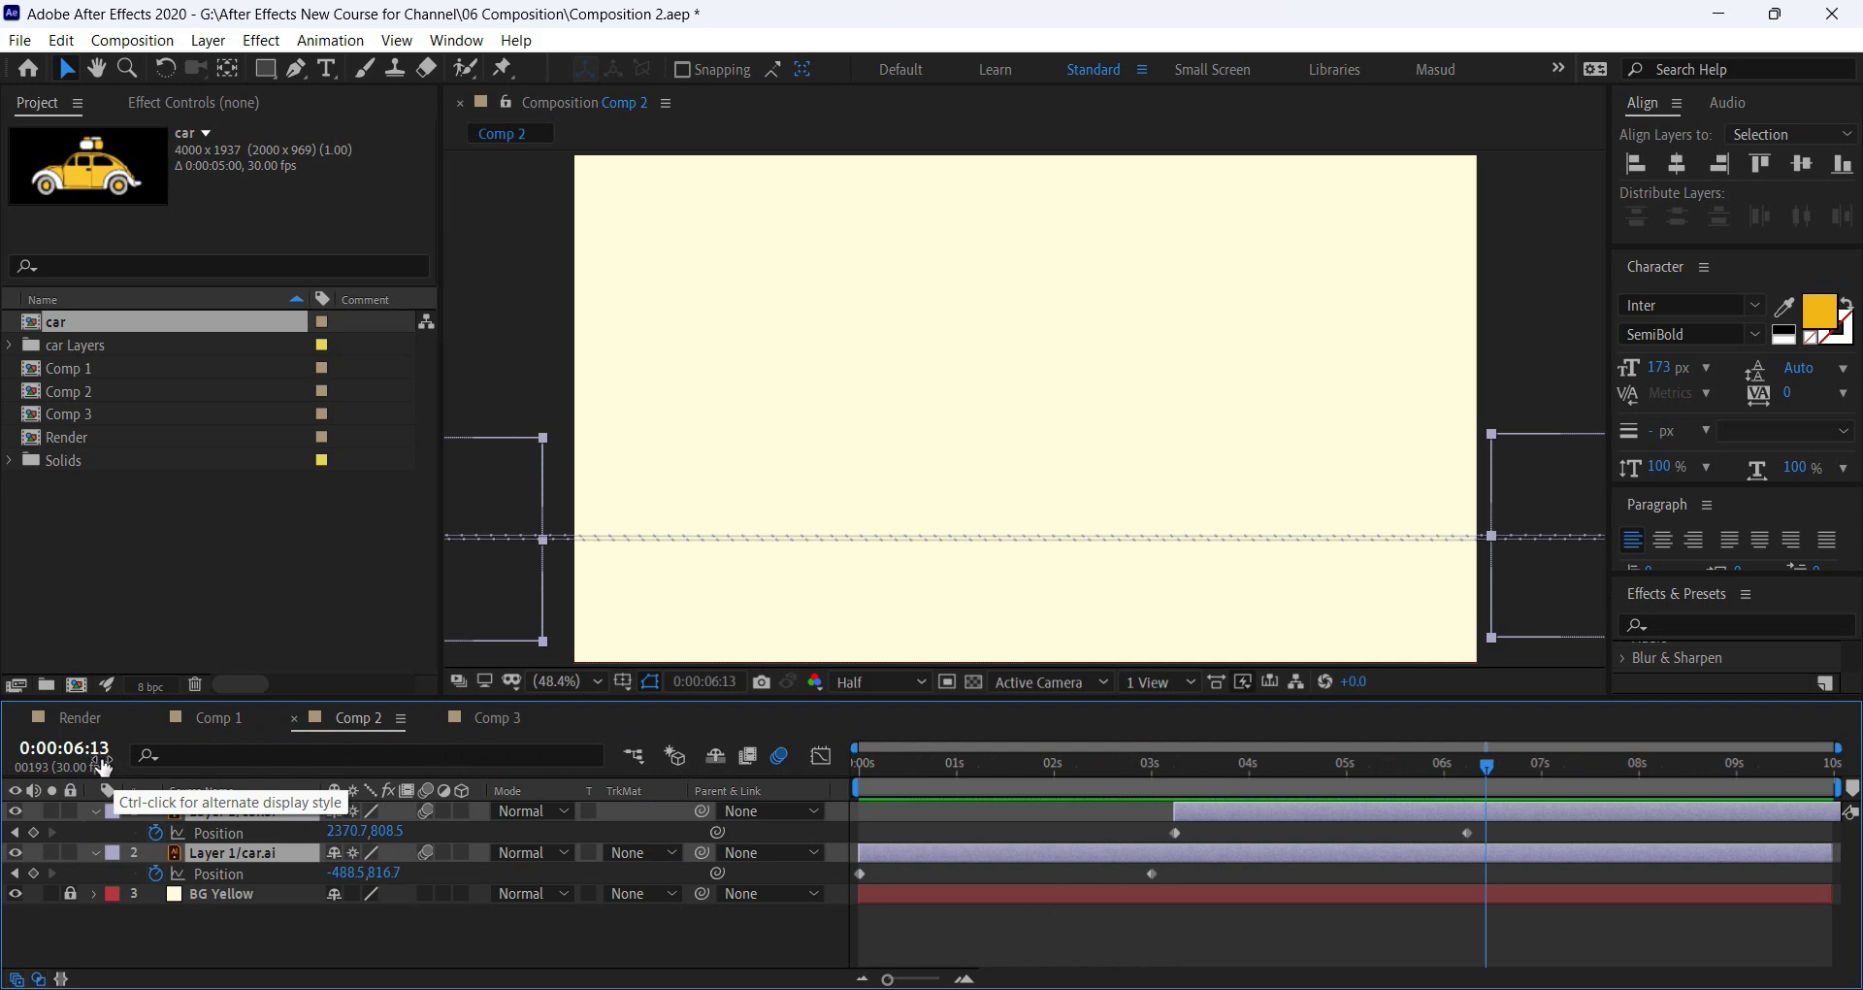
# Open Comp 3's timeline, show its full duration, and scrub through the Good Bye Animator text animation back to the start.
pyautogui.click(483, 732)
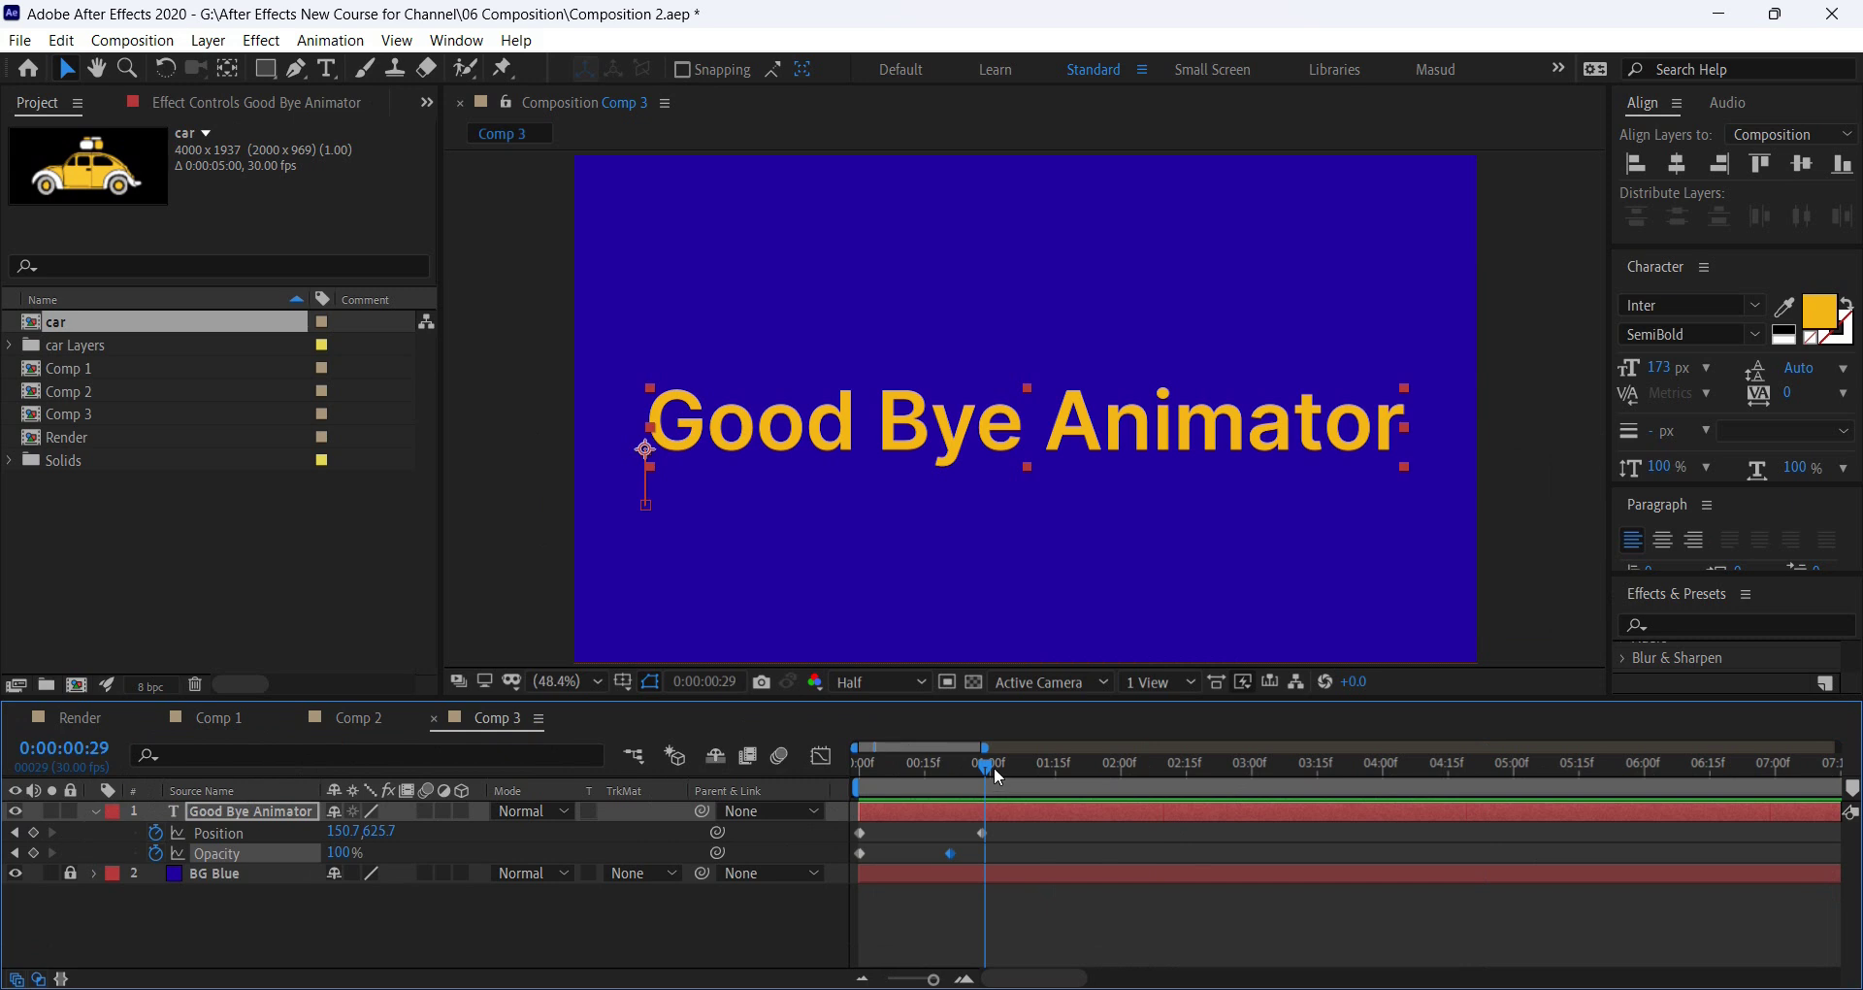
pyautogui.moveTo(997, 776); pyautogui.dragTo(1001, 776)
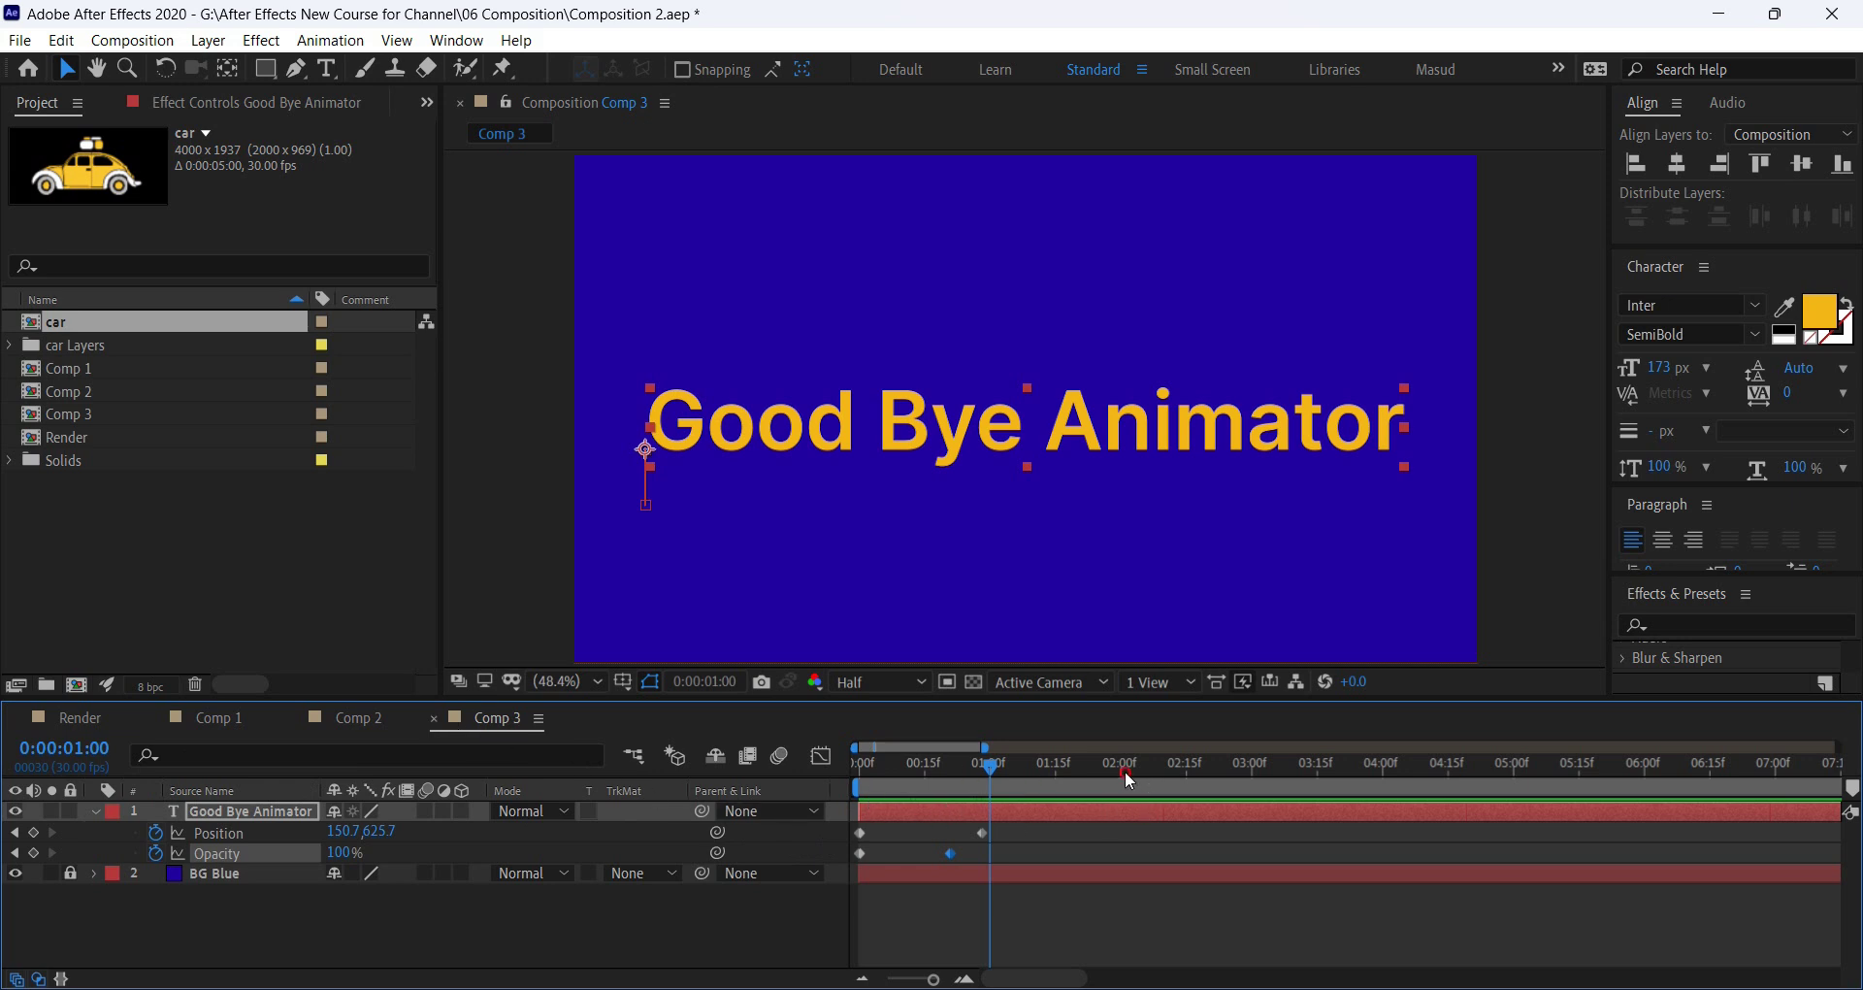
pyautogui.moveTo(1126, 770); pyautogui.dragTo(1395, 766)
pyautogui.moveTo(983, 747); pyautogui.dragTo(1836, 747)
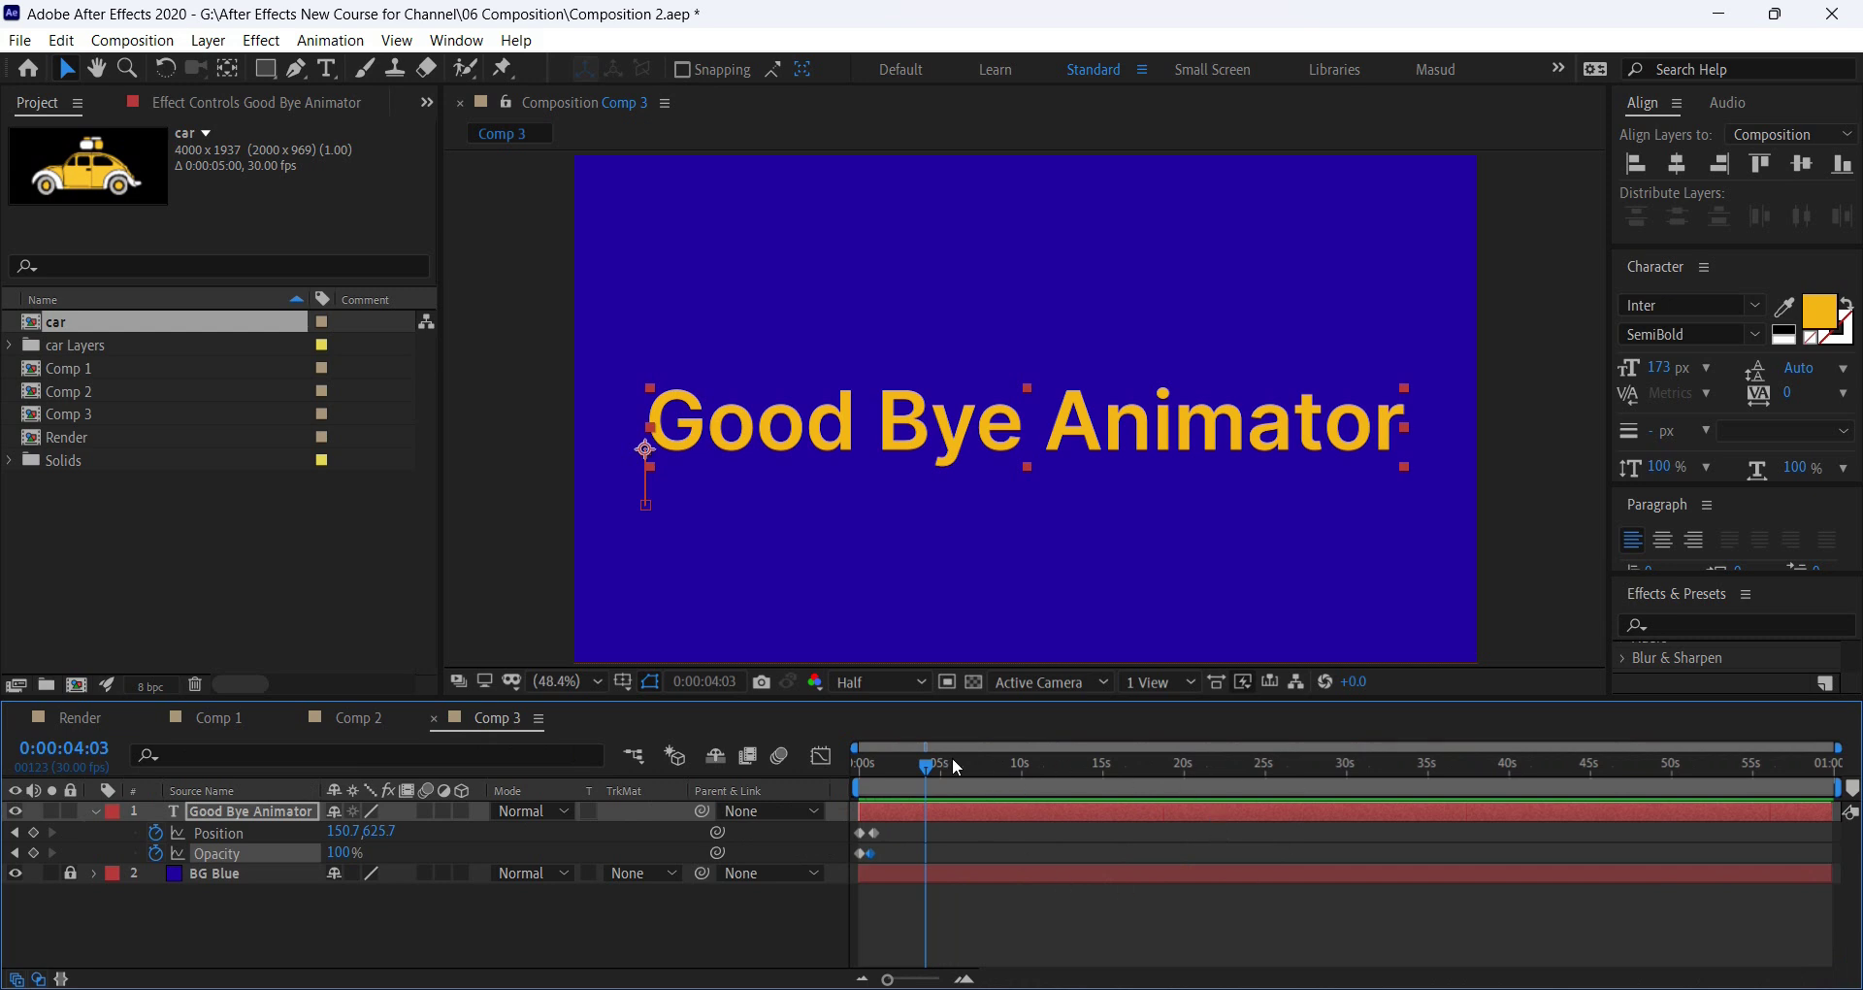
pyautogui.moveTo(951, 763); pyautogui.dragTo(1523, 773)
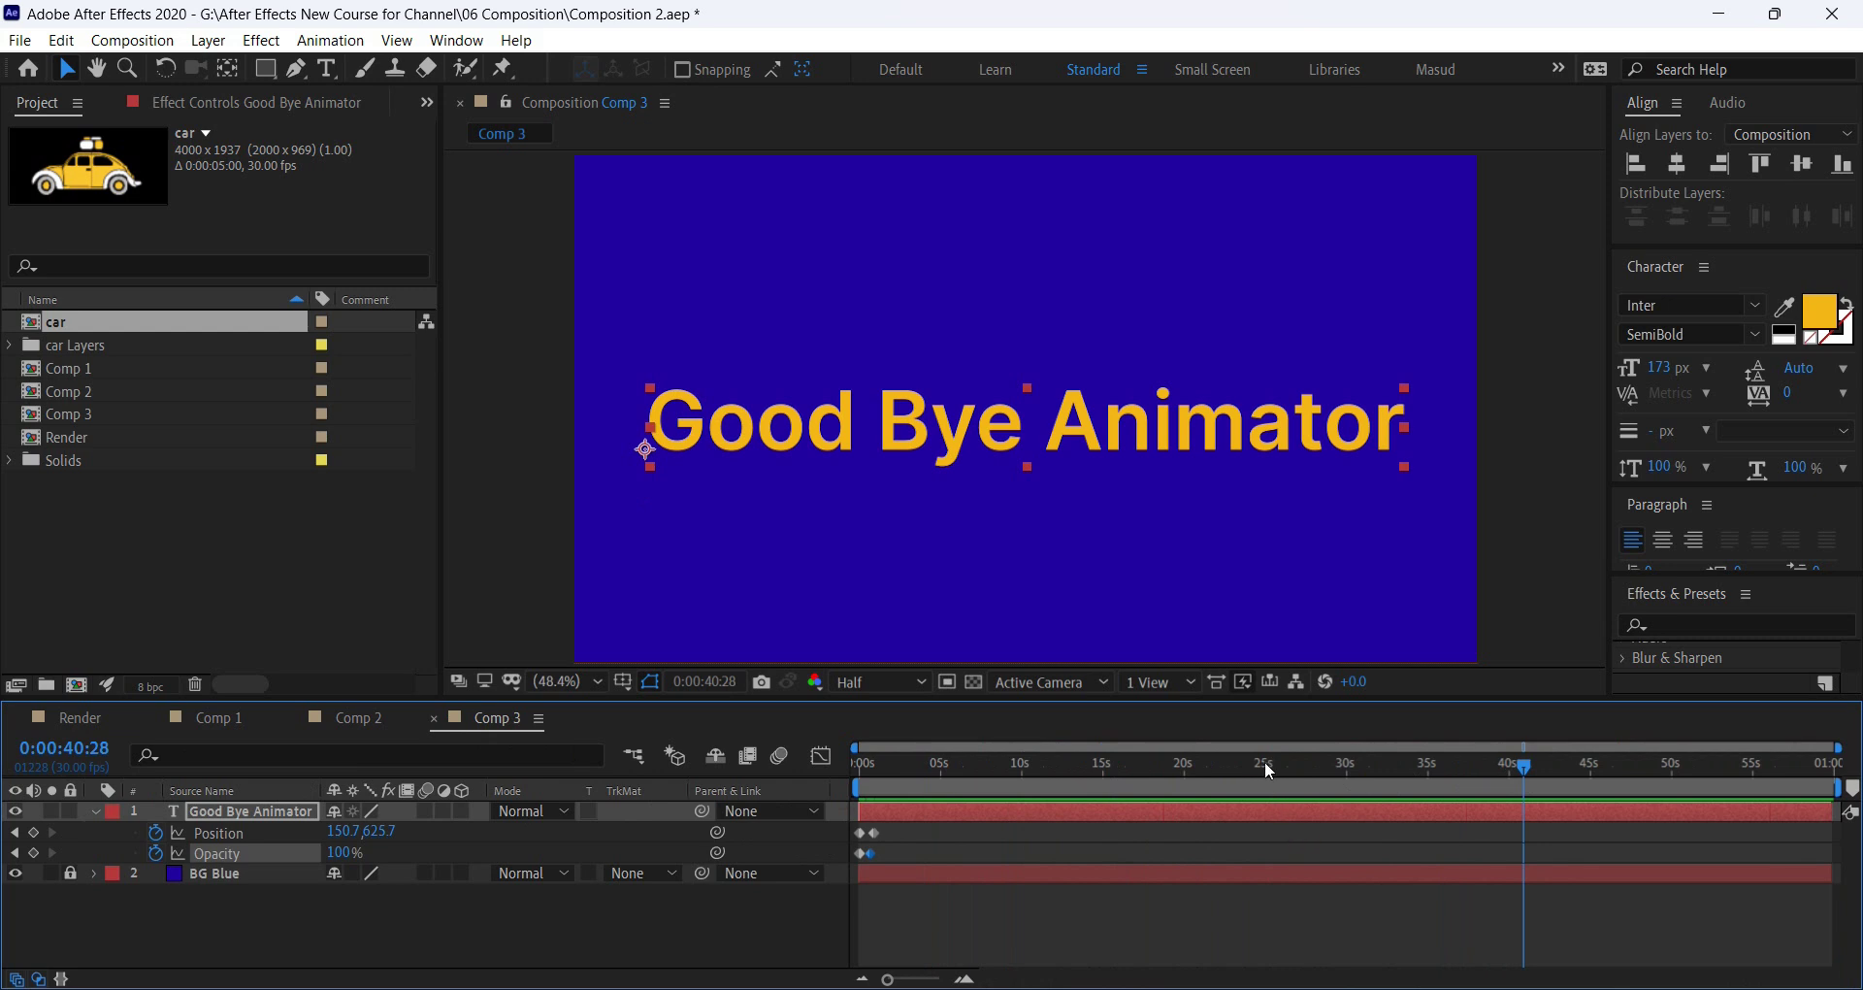
pyautogui.moveTo(1067, 772); pyautogui.dragTo(768, 798)
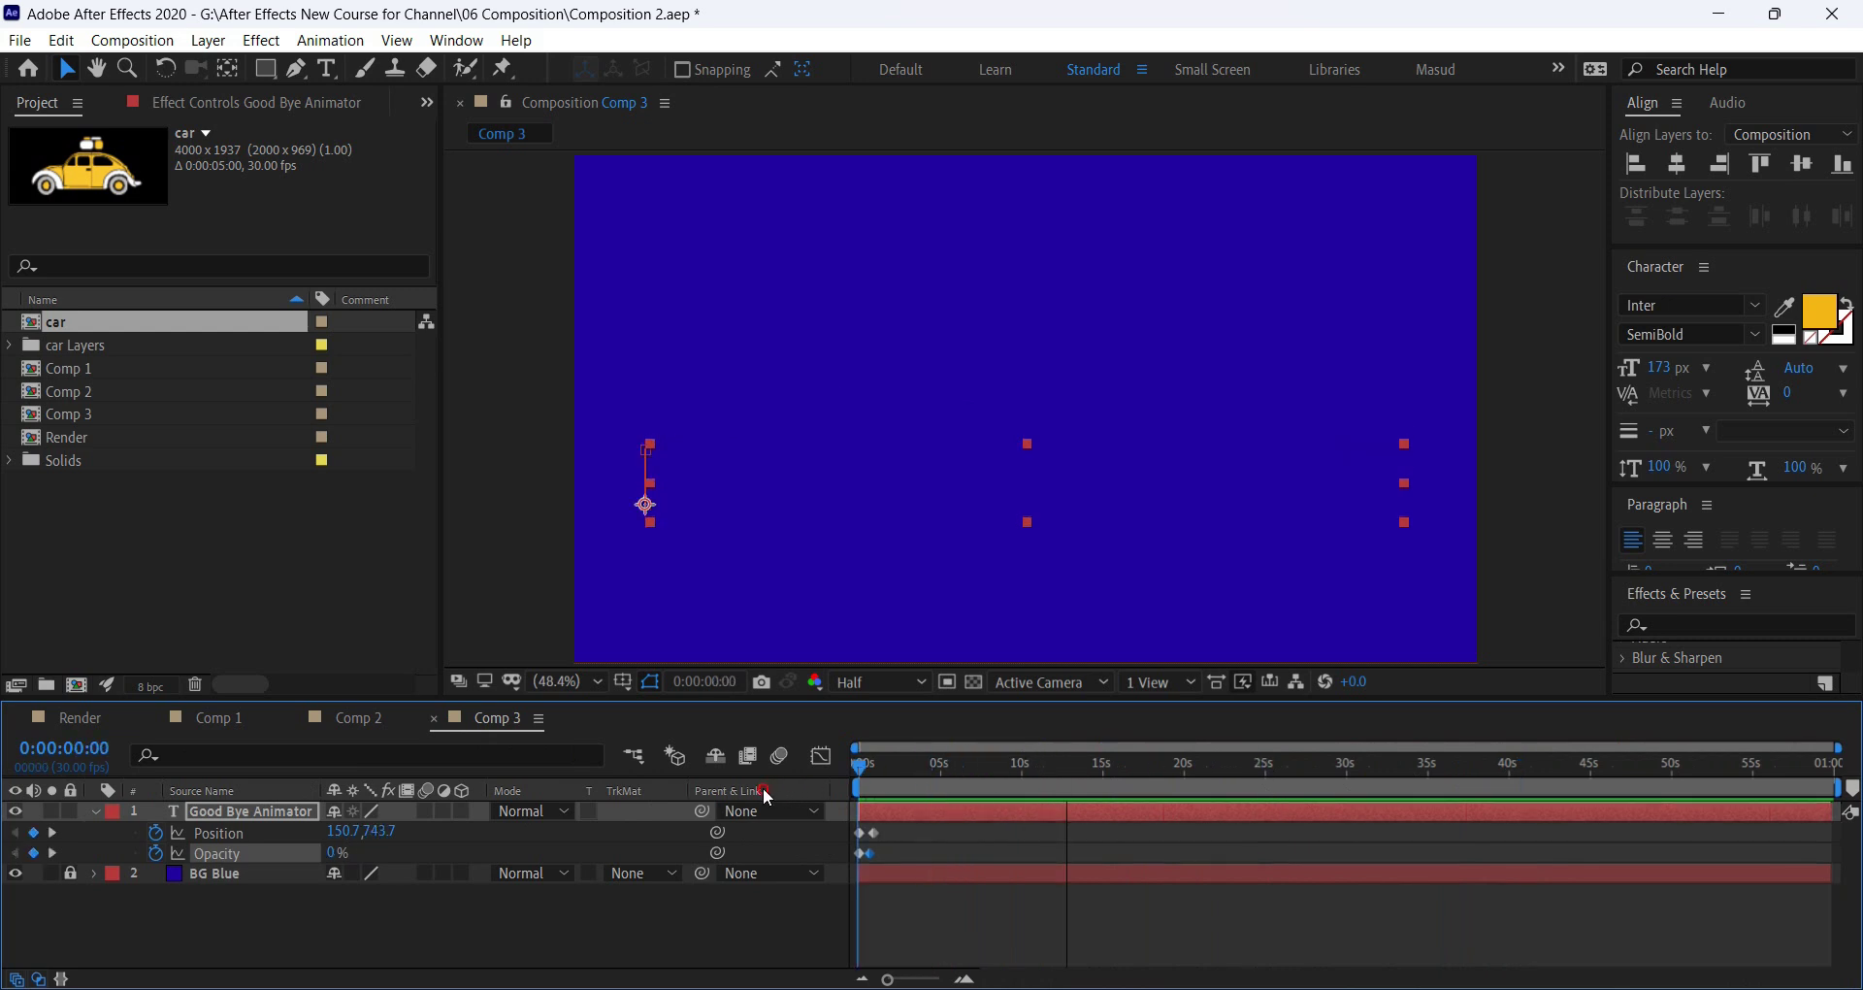
# Switch between the Comp 1, Comp 2 and Comp 3 timelines to compare the separate scenes.
pyautogui.click(233, 716)
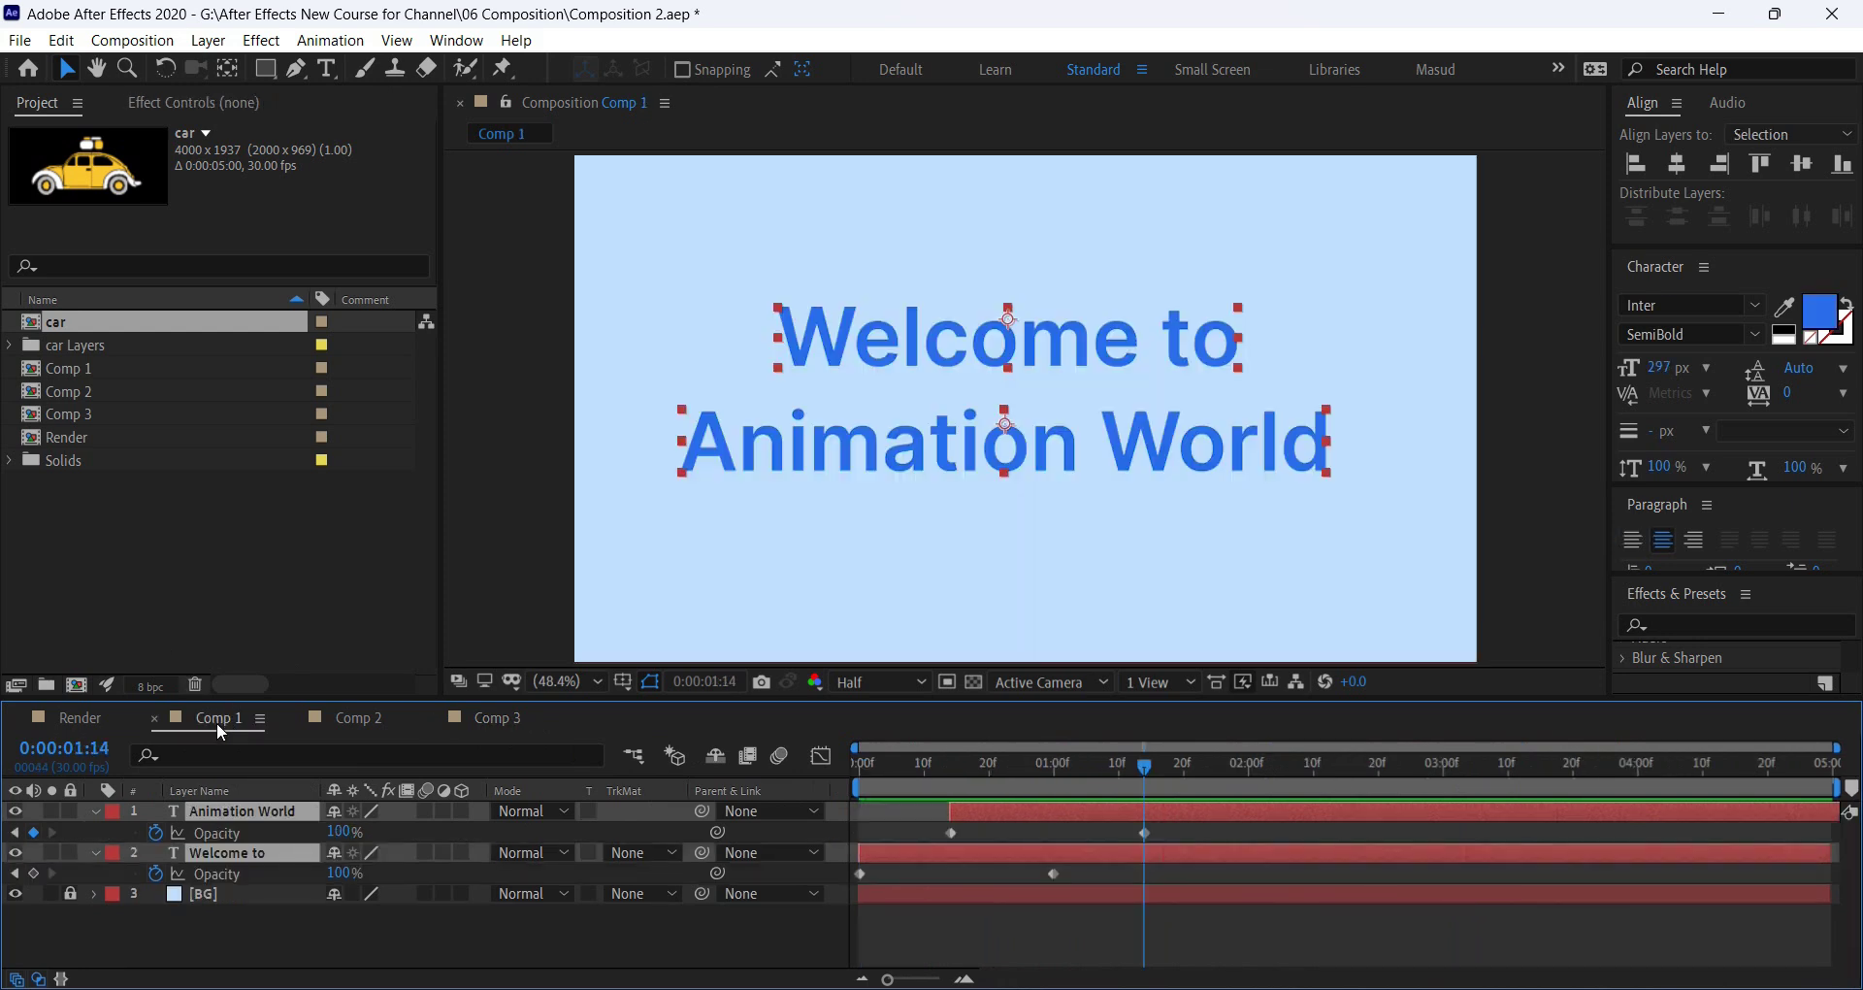
pyautogui.click(359, 720)
pyautogui.click(484, 718)
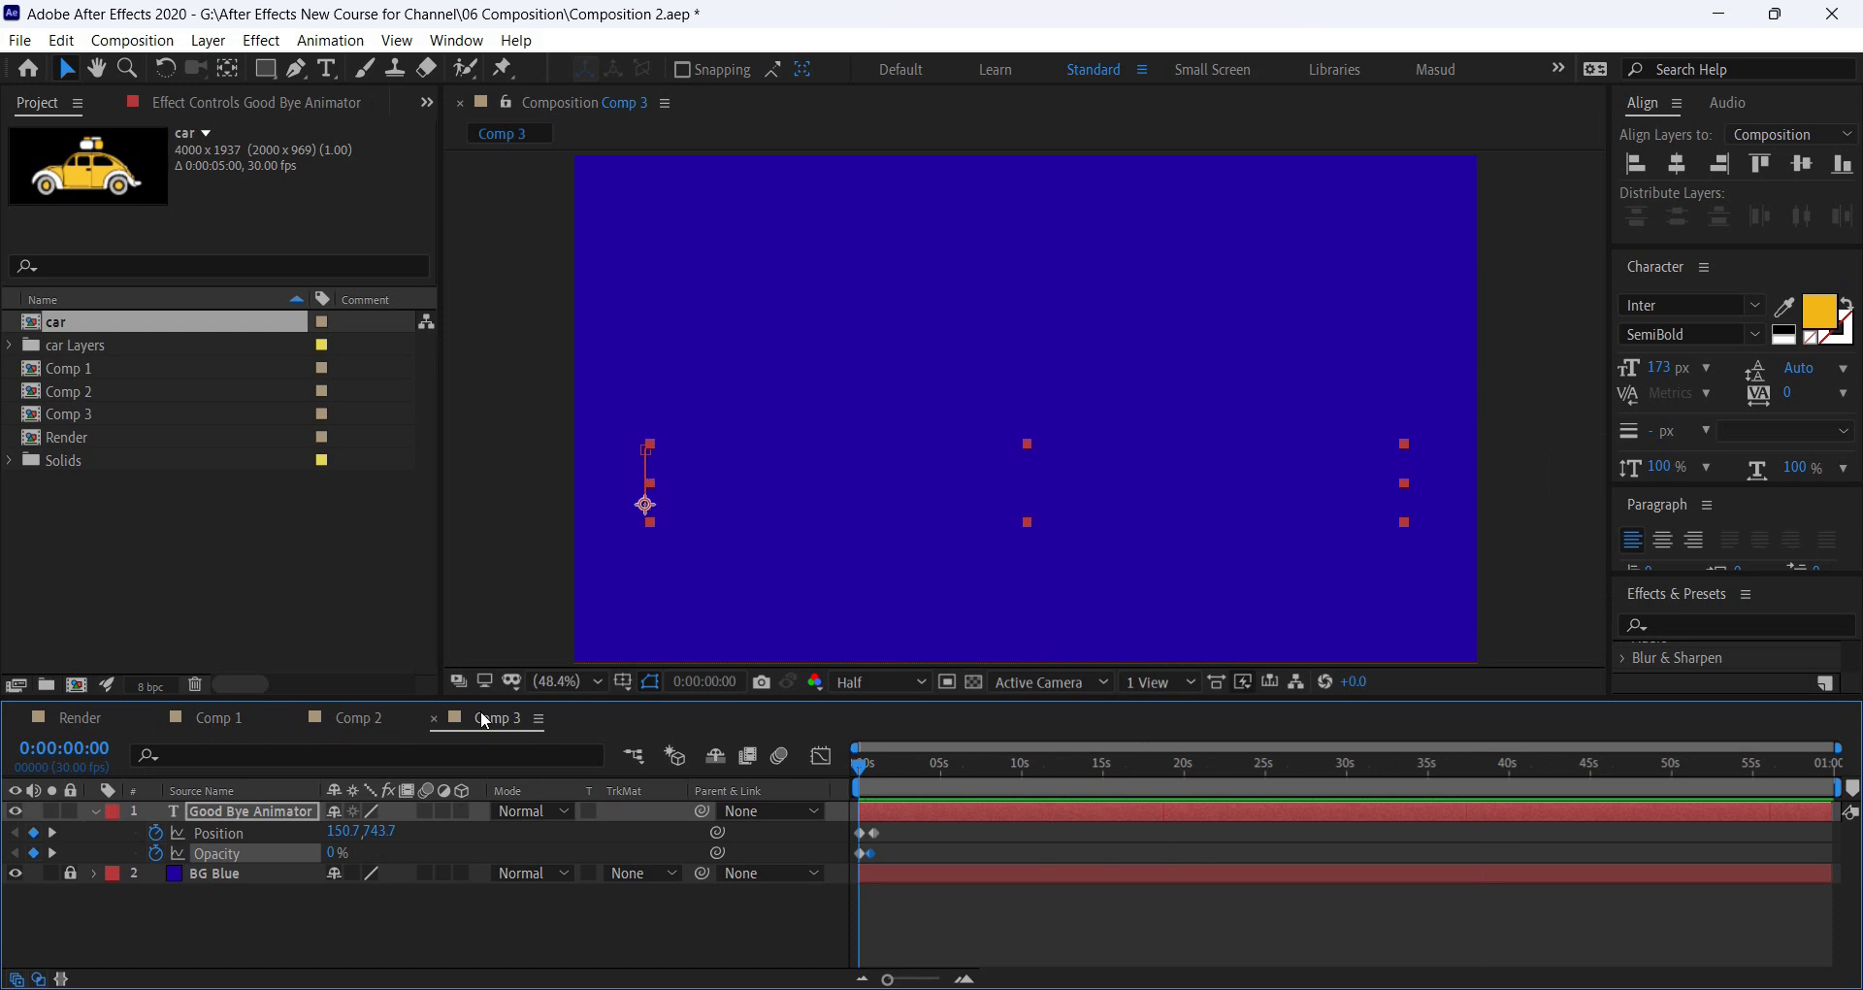
pyautogui.click(249, 726)
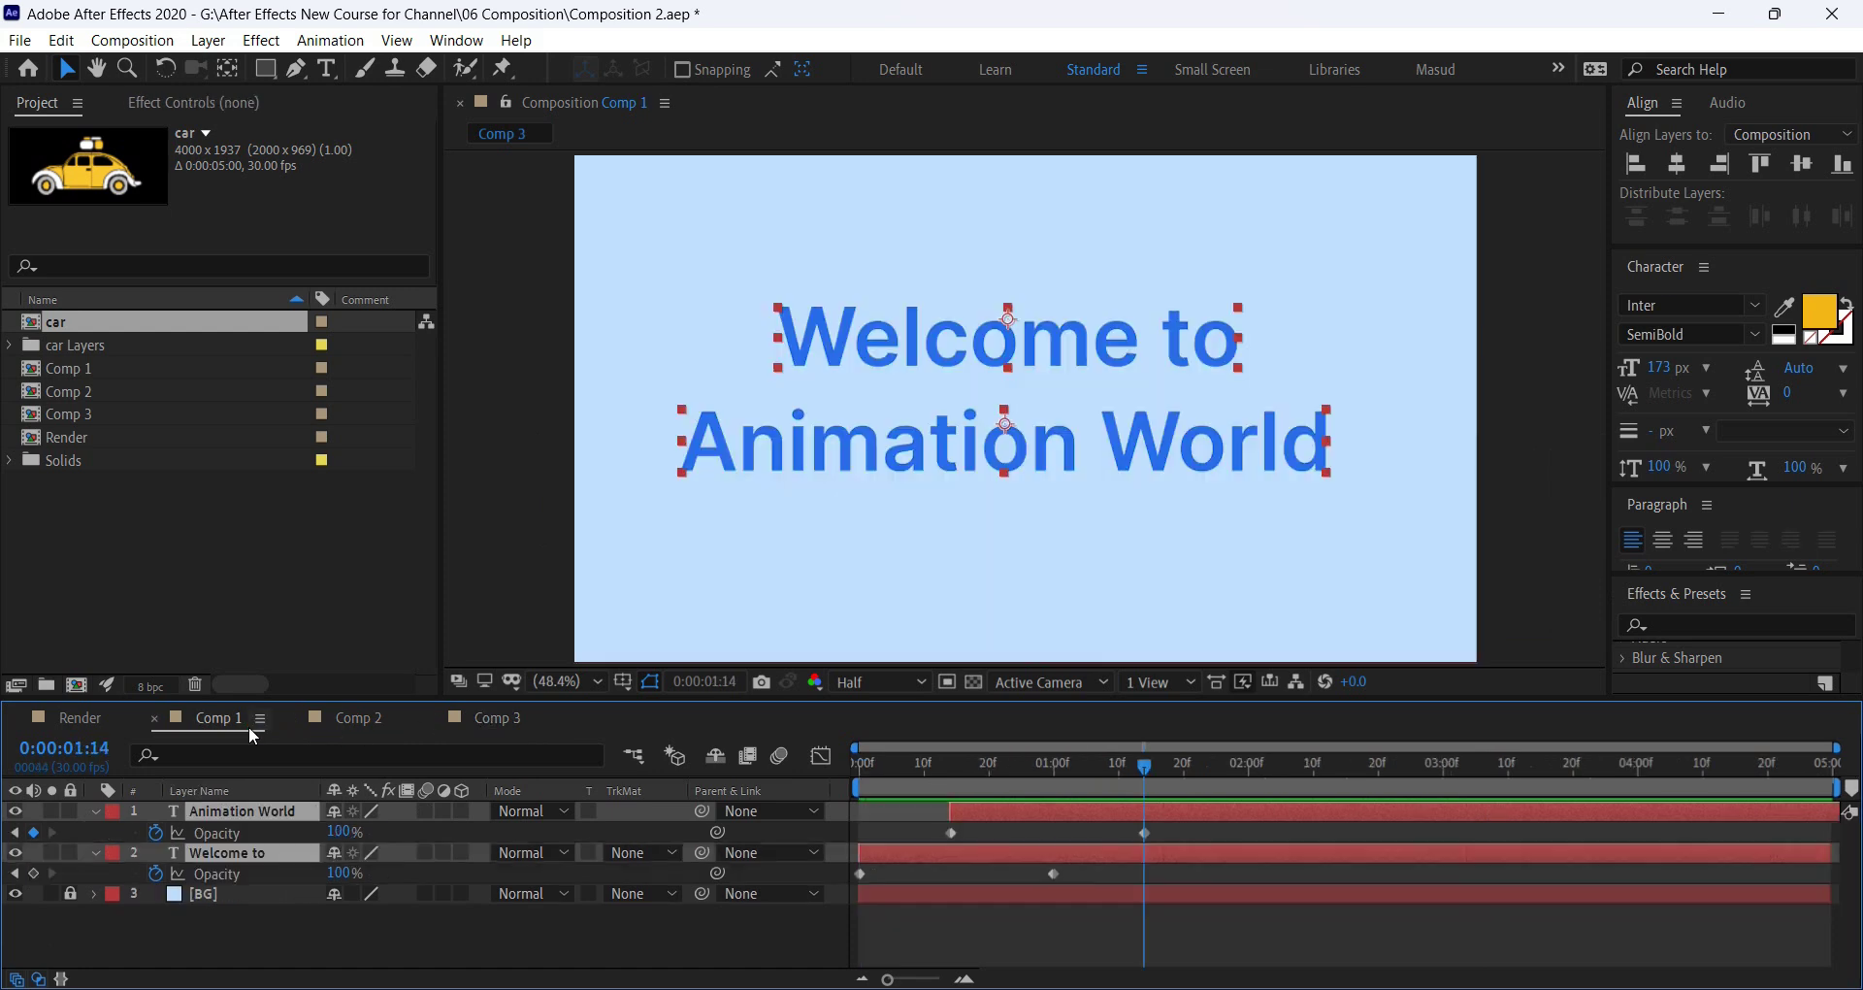
# Close the Comp 1, Comp 2 and Comp 3 timelines so only Render stays open.
pyautogui.click(157, 719)
pyautogui.click(158, 719)
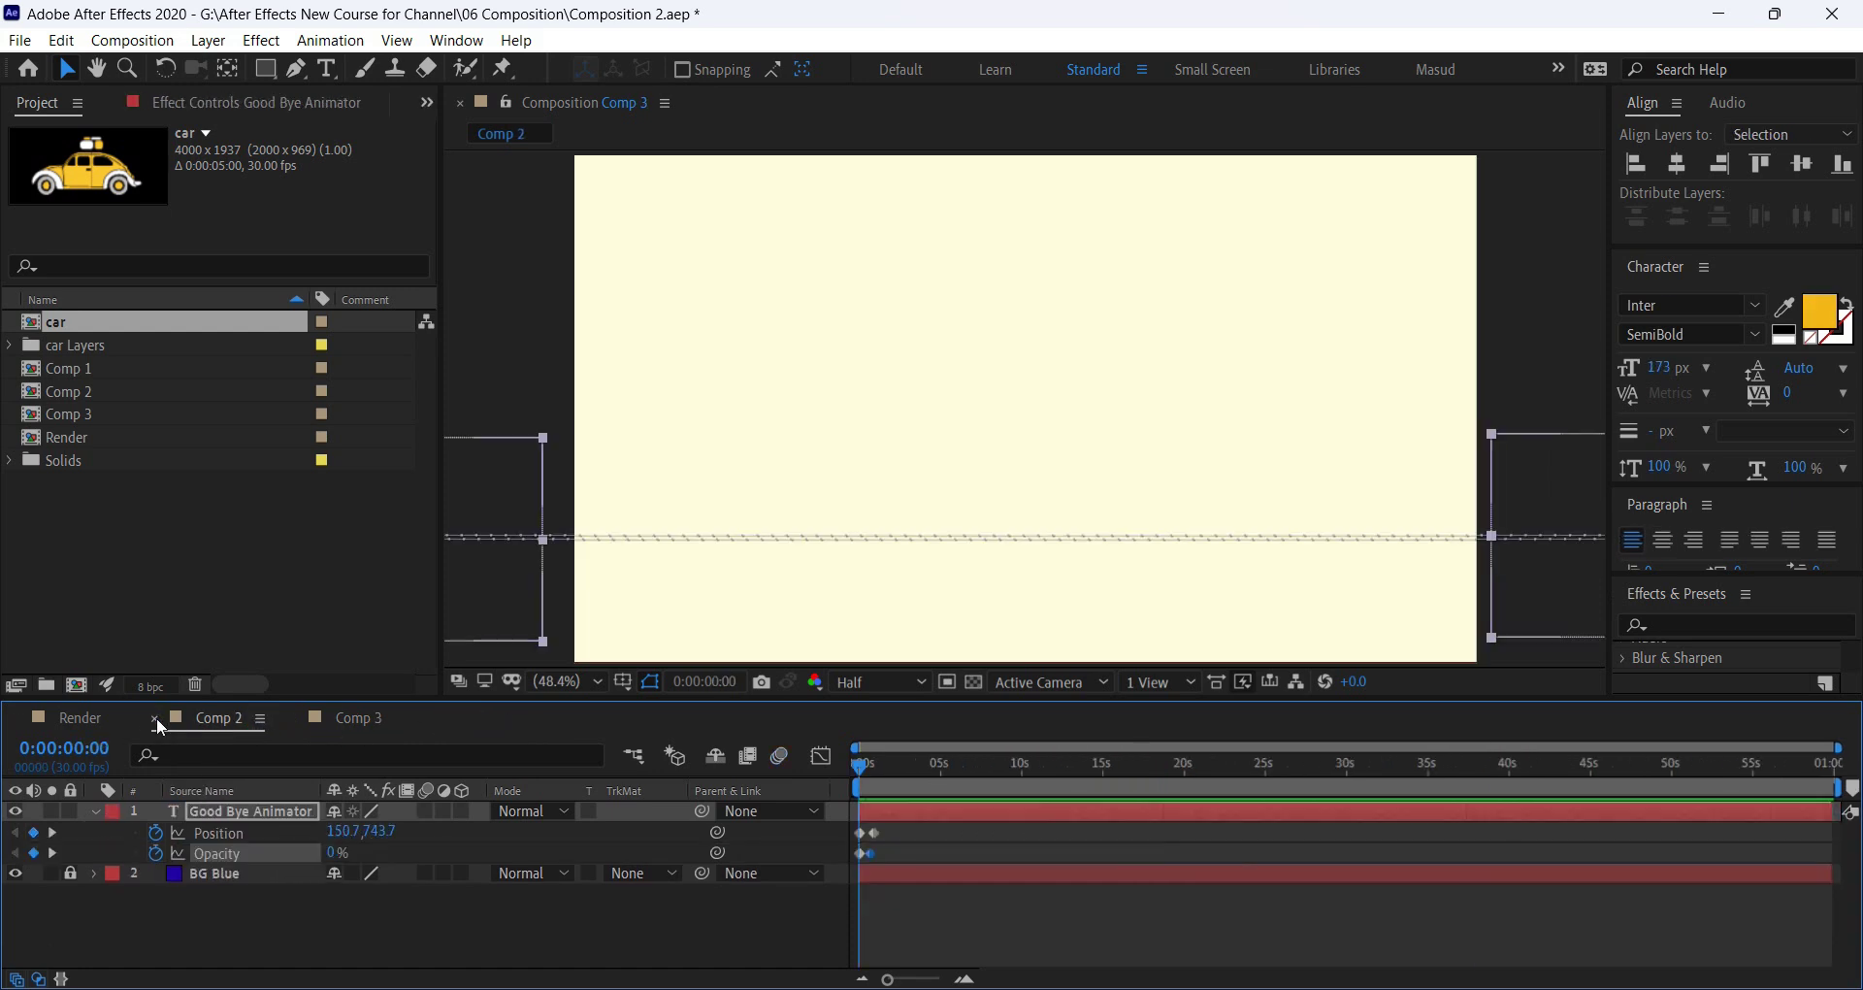
pyautogui.click(157, 719)
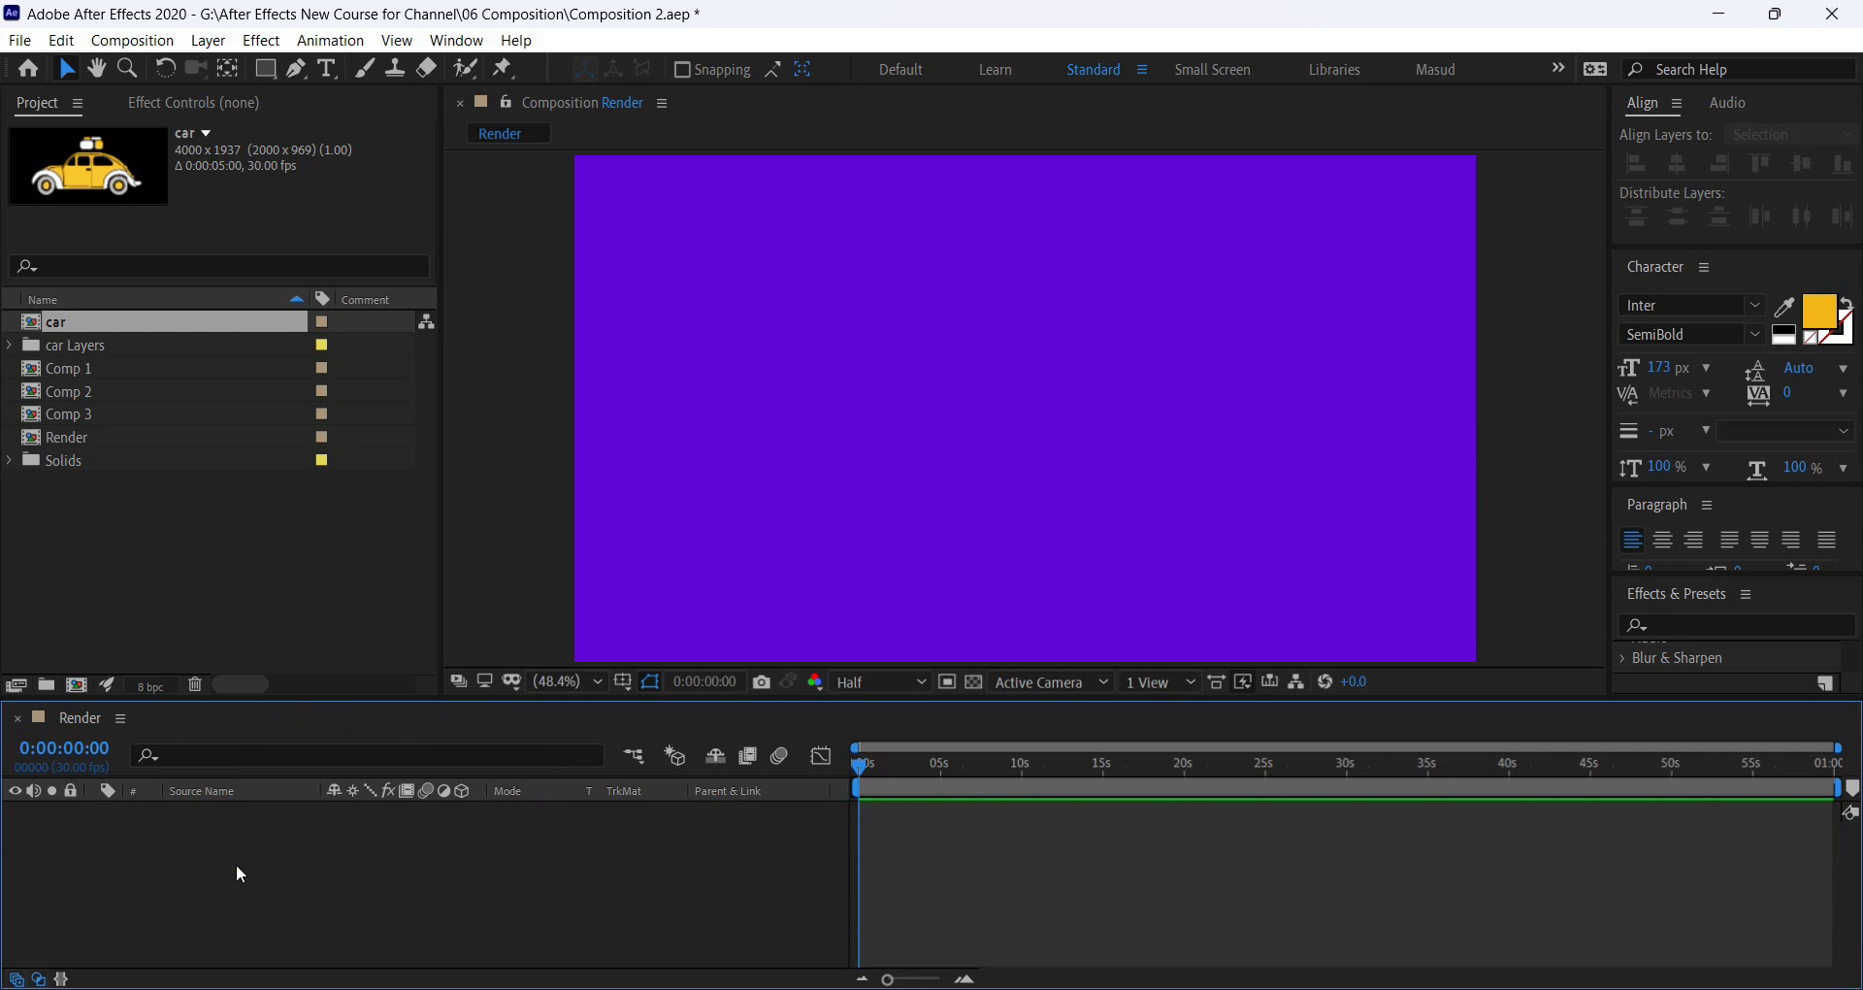
# Scrub the empty Render timeline and examine Comp 1, Comp 2 and Comp 3 among the project items.
pyautogui.moveTo(860, 767); pyautogui.dragTo(1626, 776)
pyautogui.moveTo(1494, 789); pyautogui.dragTo(561, 813)
pyautogui.click(57, 365)
pyautogui.click(67, 390)
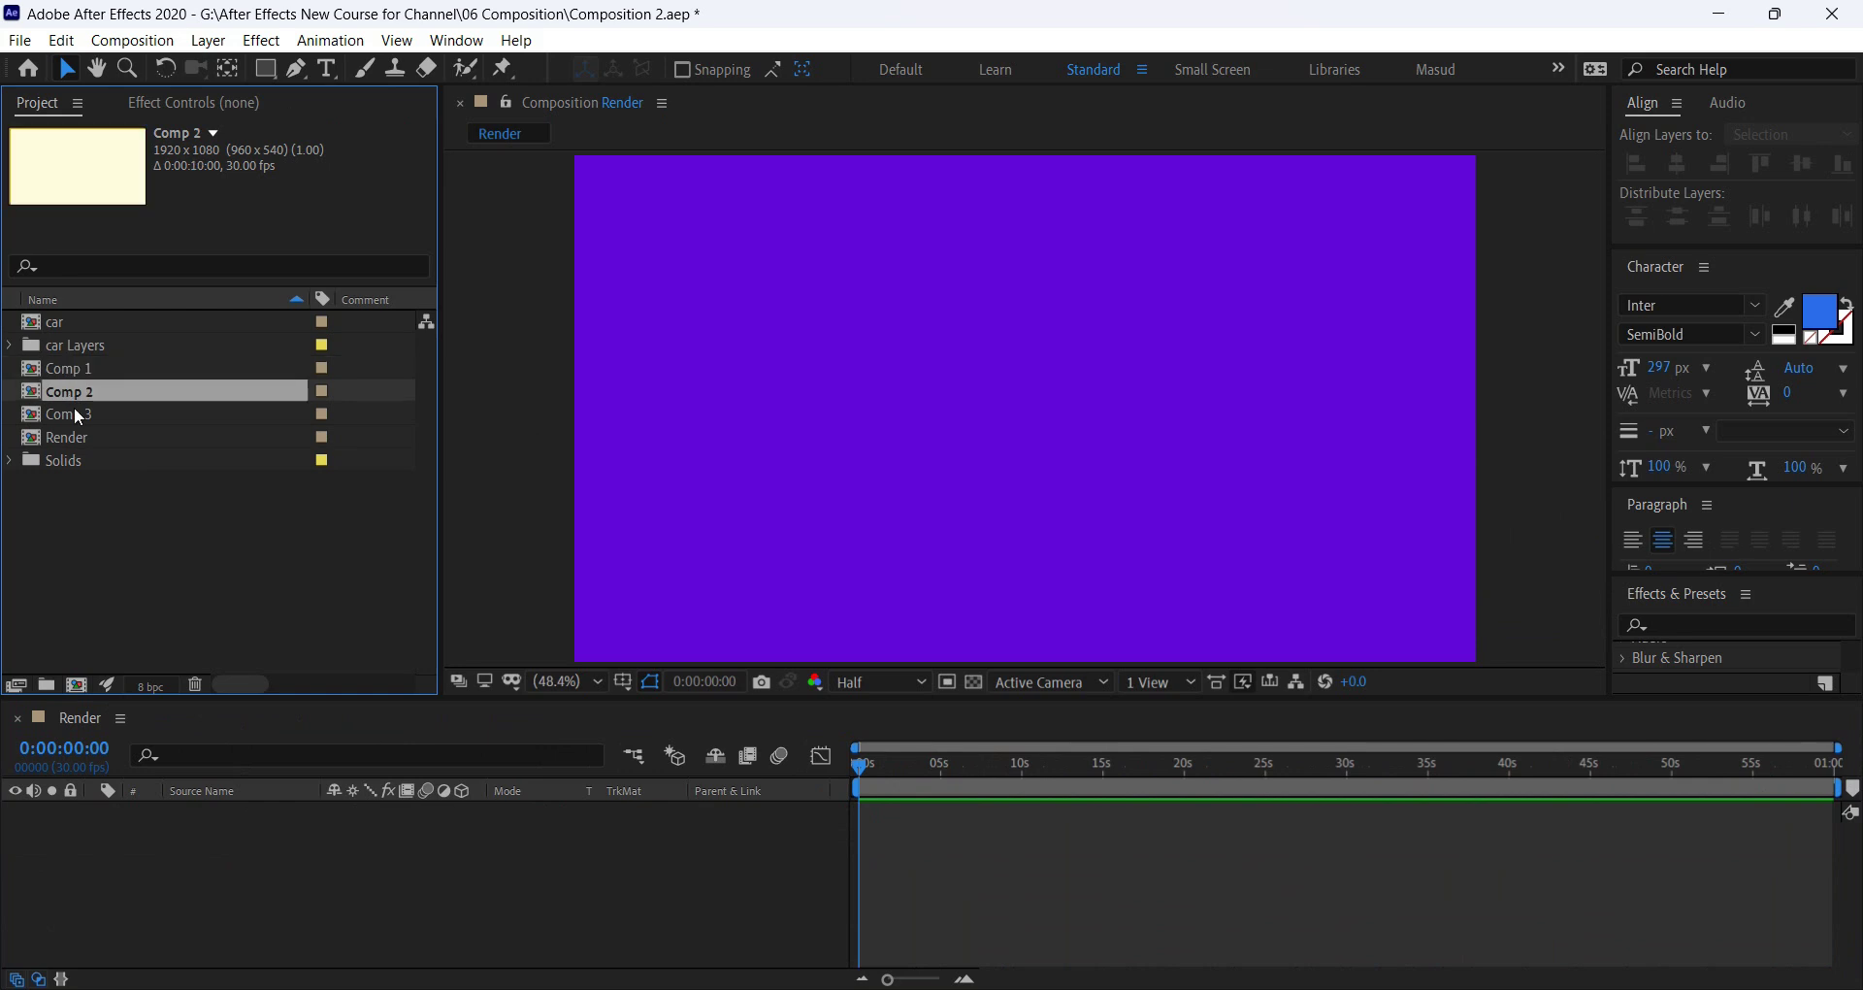
pyautogui.click(73, 410)
pyautogui.click(67, 367)
pyautogui.click(74, 392)
pyautogui.click(75, 412)
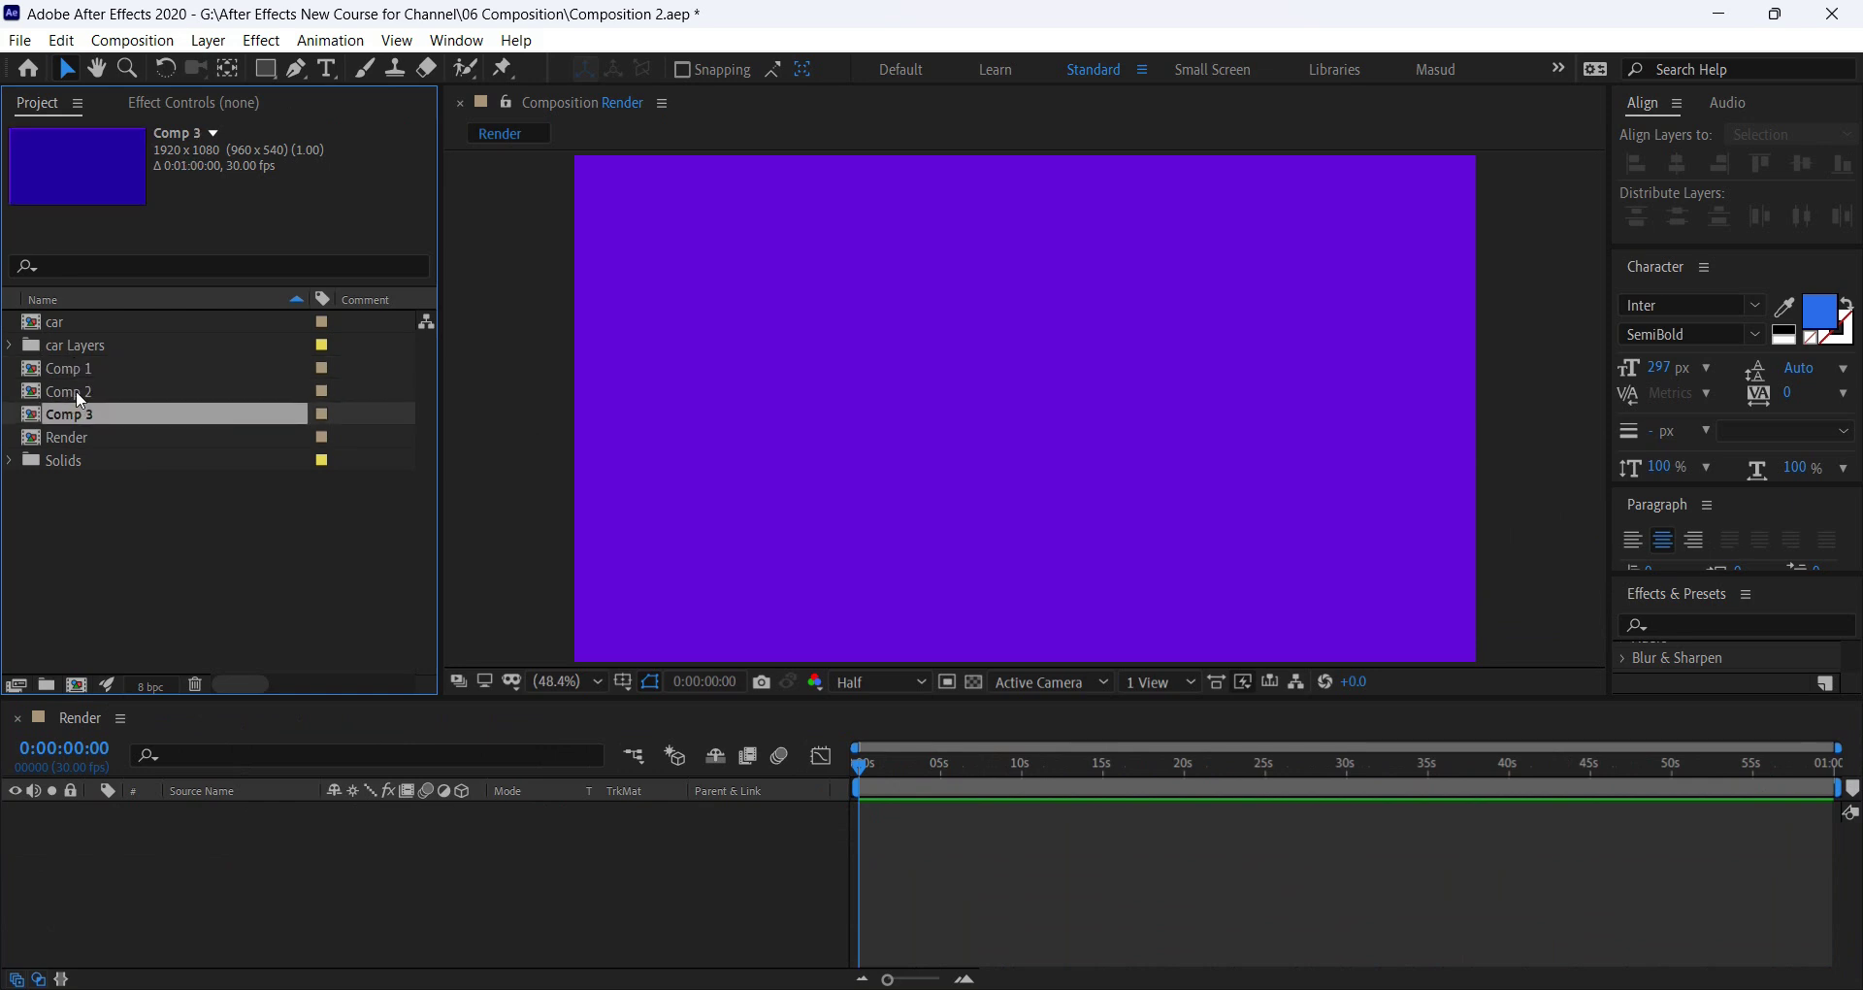
pyautogui.click(75, 368)
# Reopen Comp 1, Comp 2 and Comp 3 from the project items, scrubbing the first two for a quick check.
pyautogui.doubleClick(76, 369)
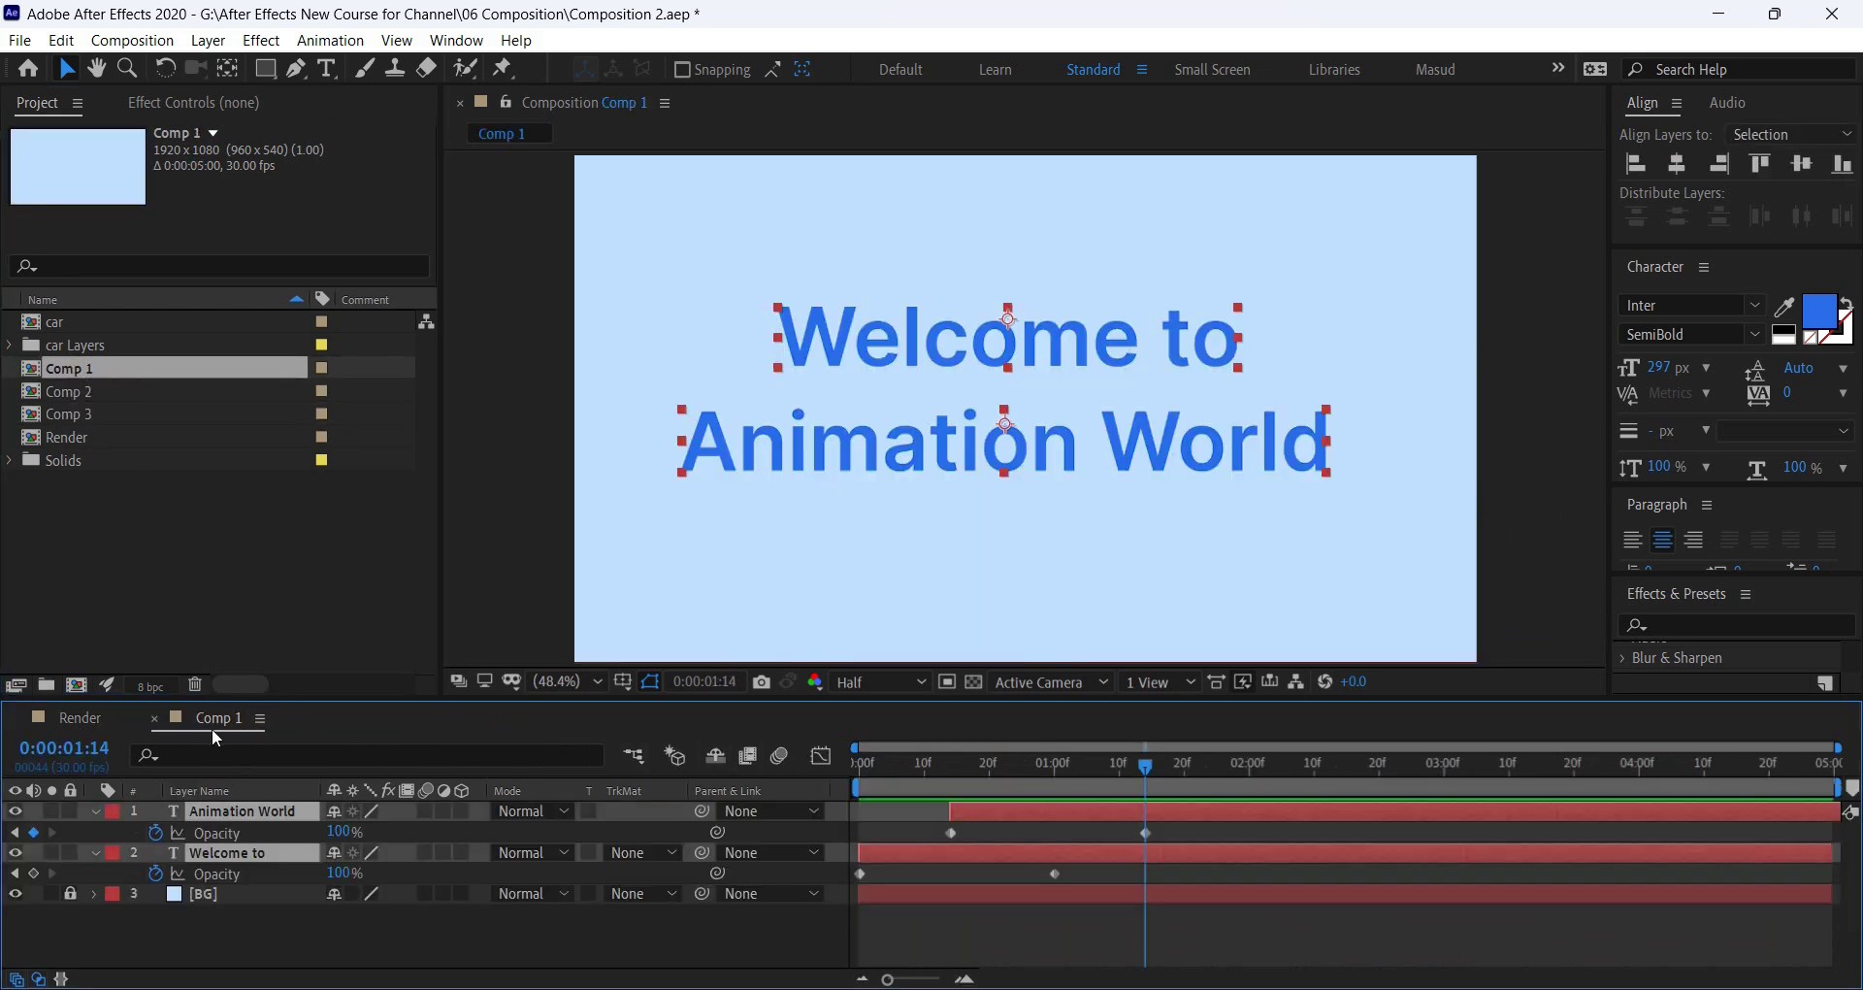
pyautogui.moveTo(930, 772); pyautogui.dragTo(1149, 775)
pyautogui.doubleClick(78, 388)
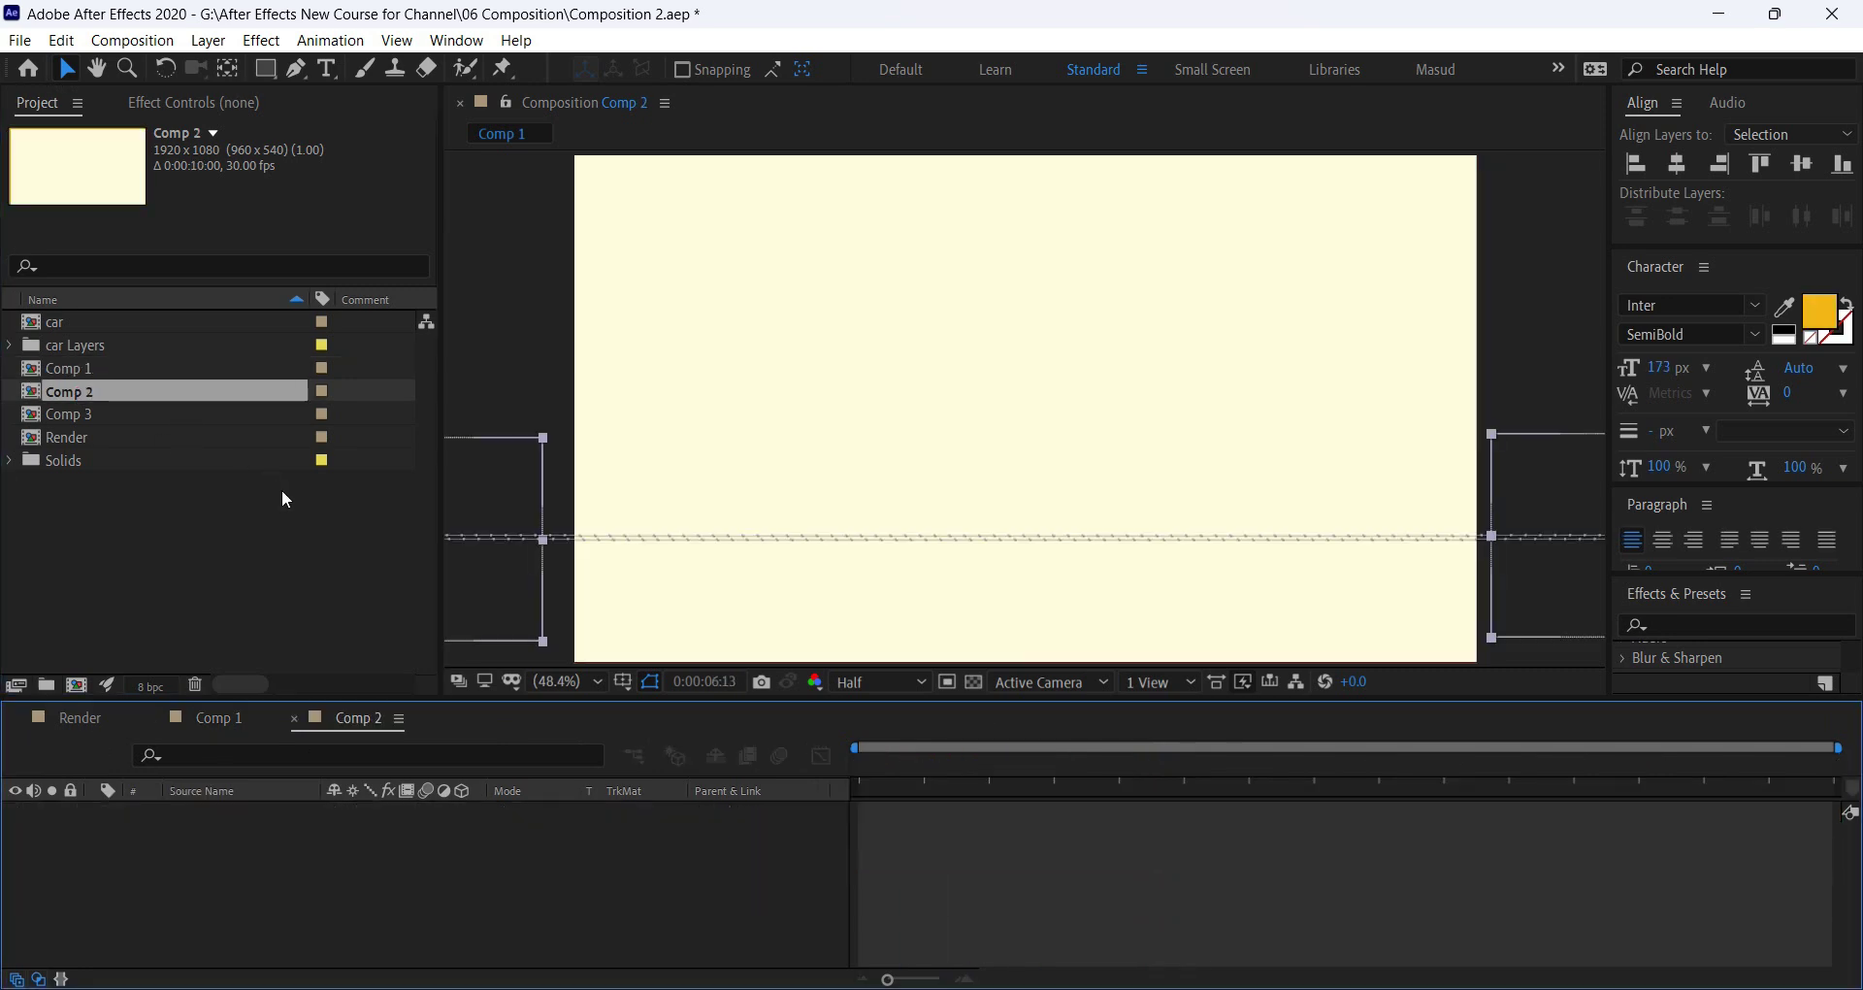
pyautogui.click(1005, 766)
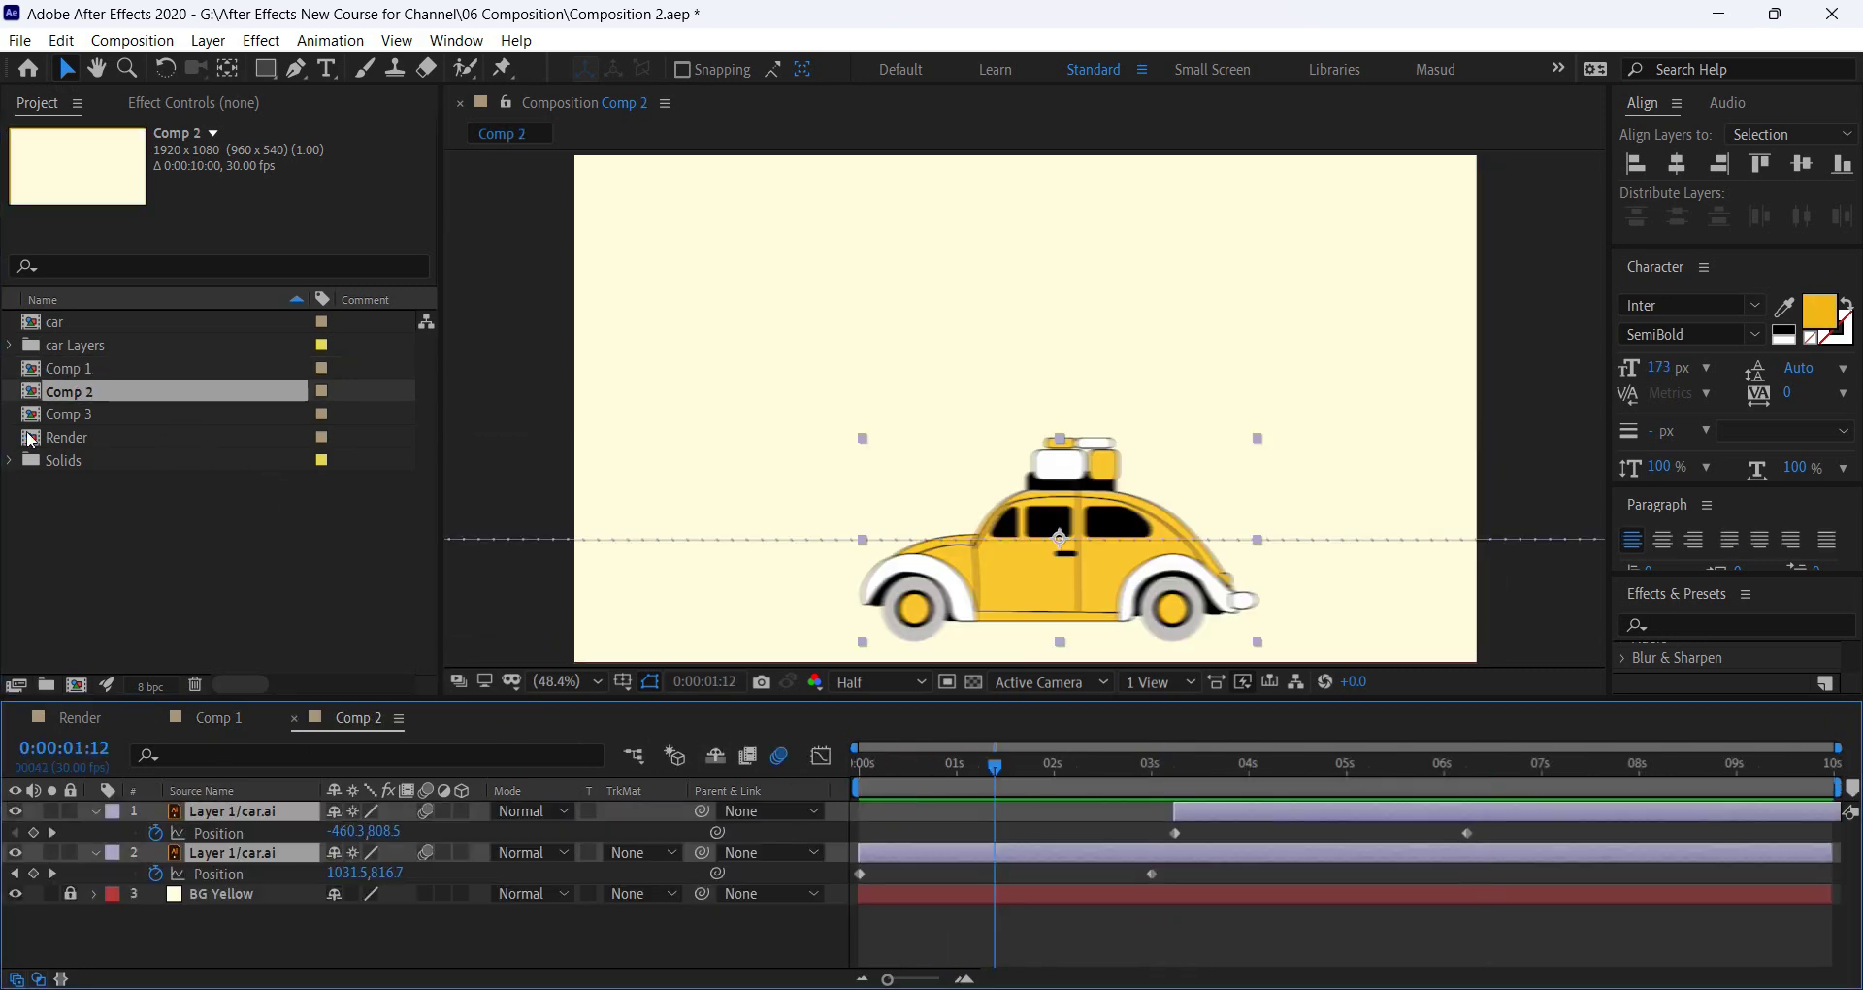
pyautogui.doubleClick(78, 413)
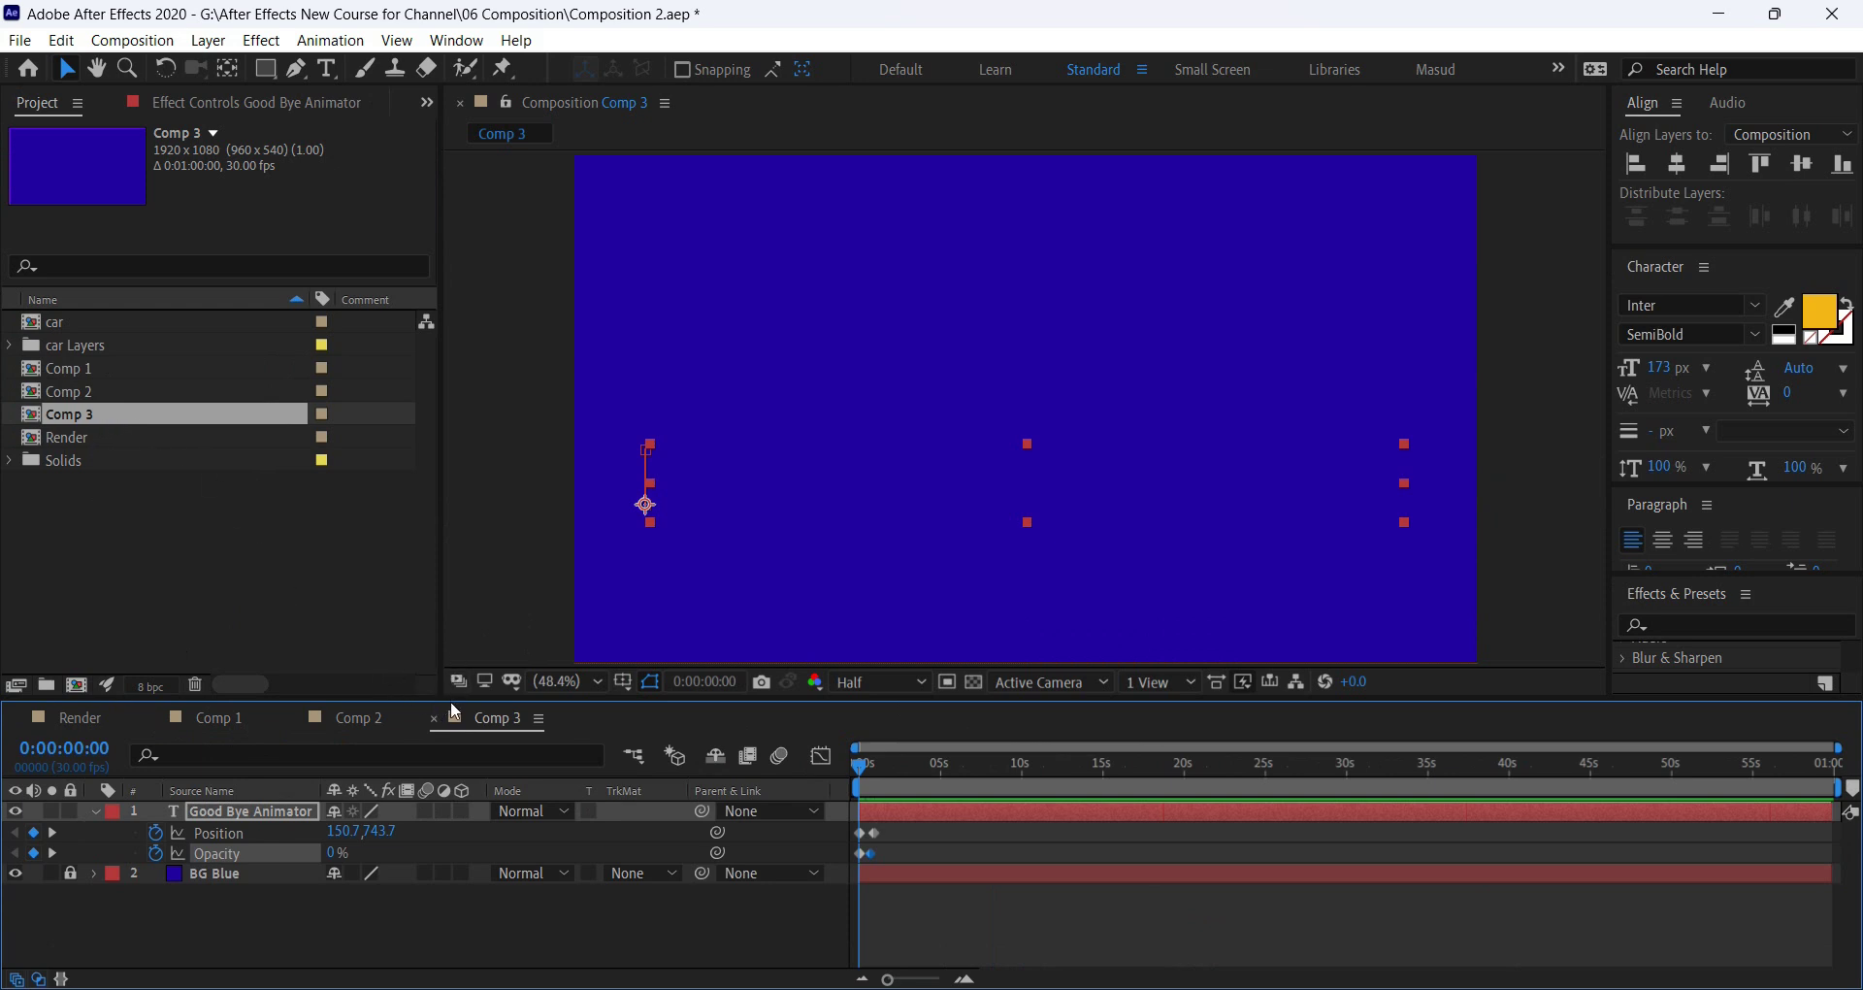
# Select the Render composition and close all open timelines: Render, Comp 1, Comp 2 and Comp 3.
pyautogui.click(83, 719)
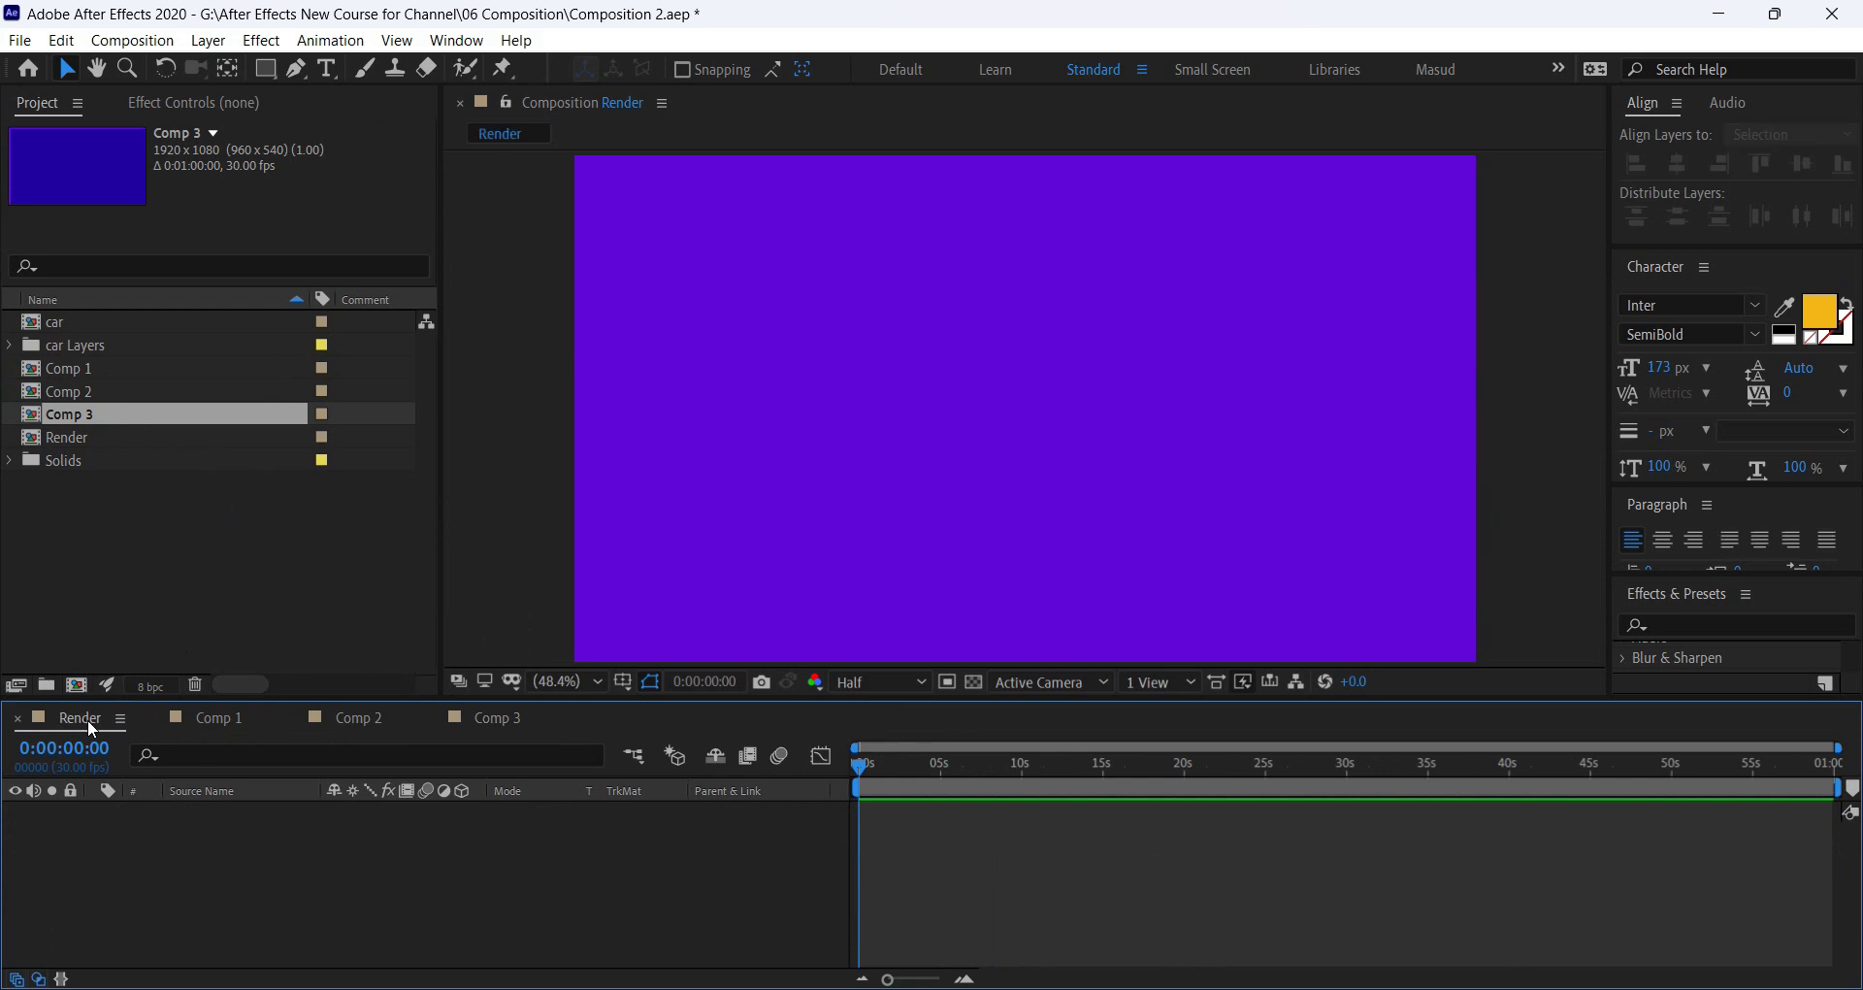
pyautogui.click(67, 439)
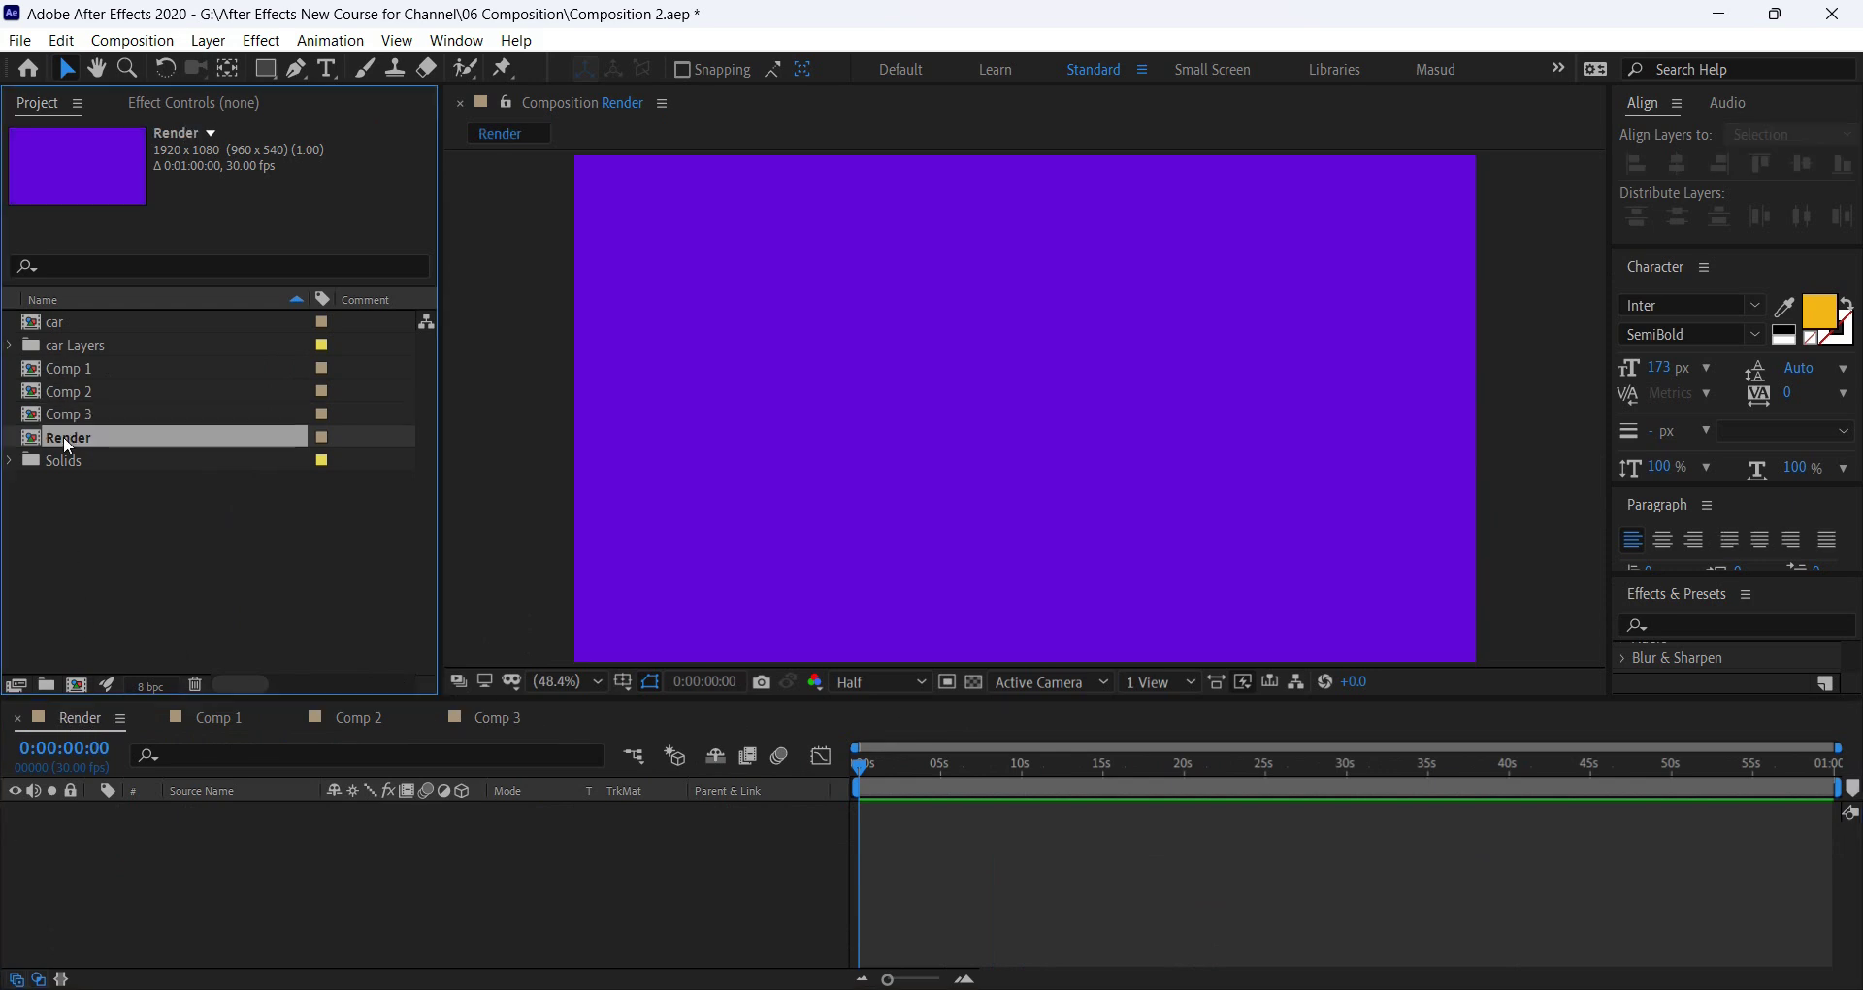
pyautogui.click(18, 719)
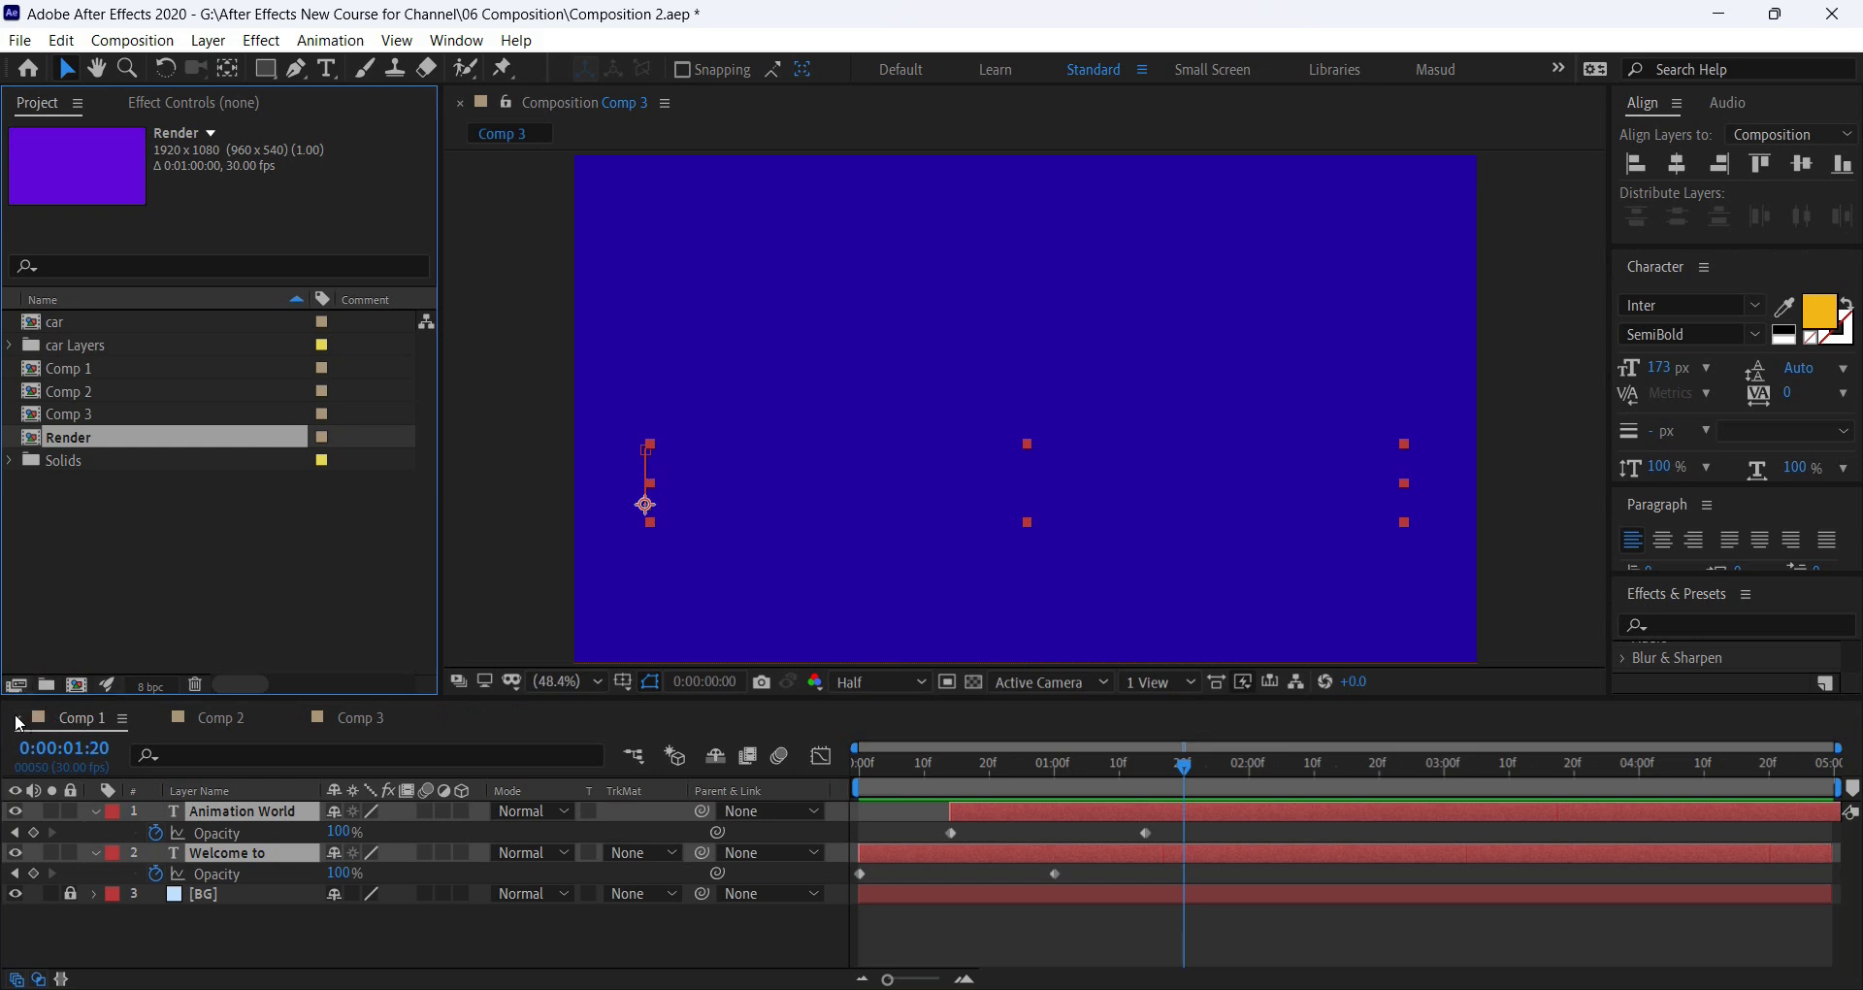
pyautogui.click(18, 719)
pyautogui.click(17, 719)
pyautogui.click(17, 718)
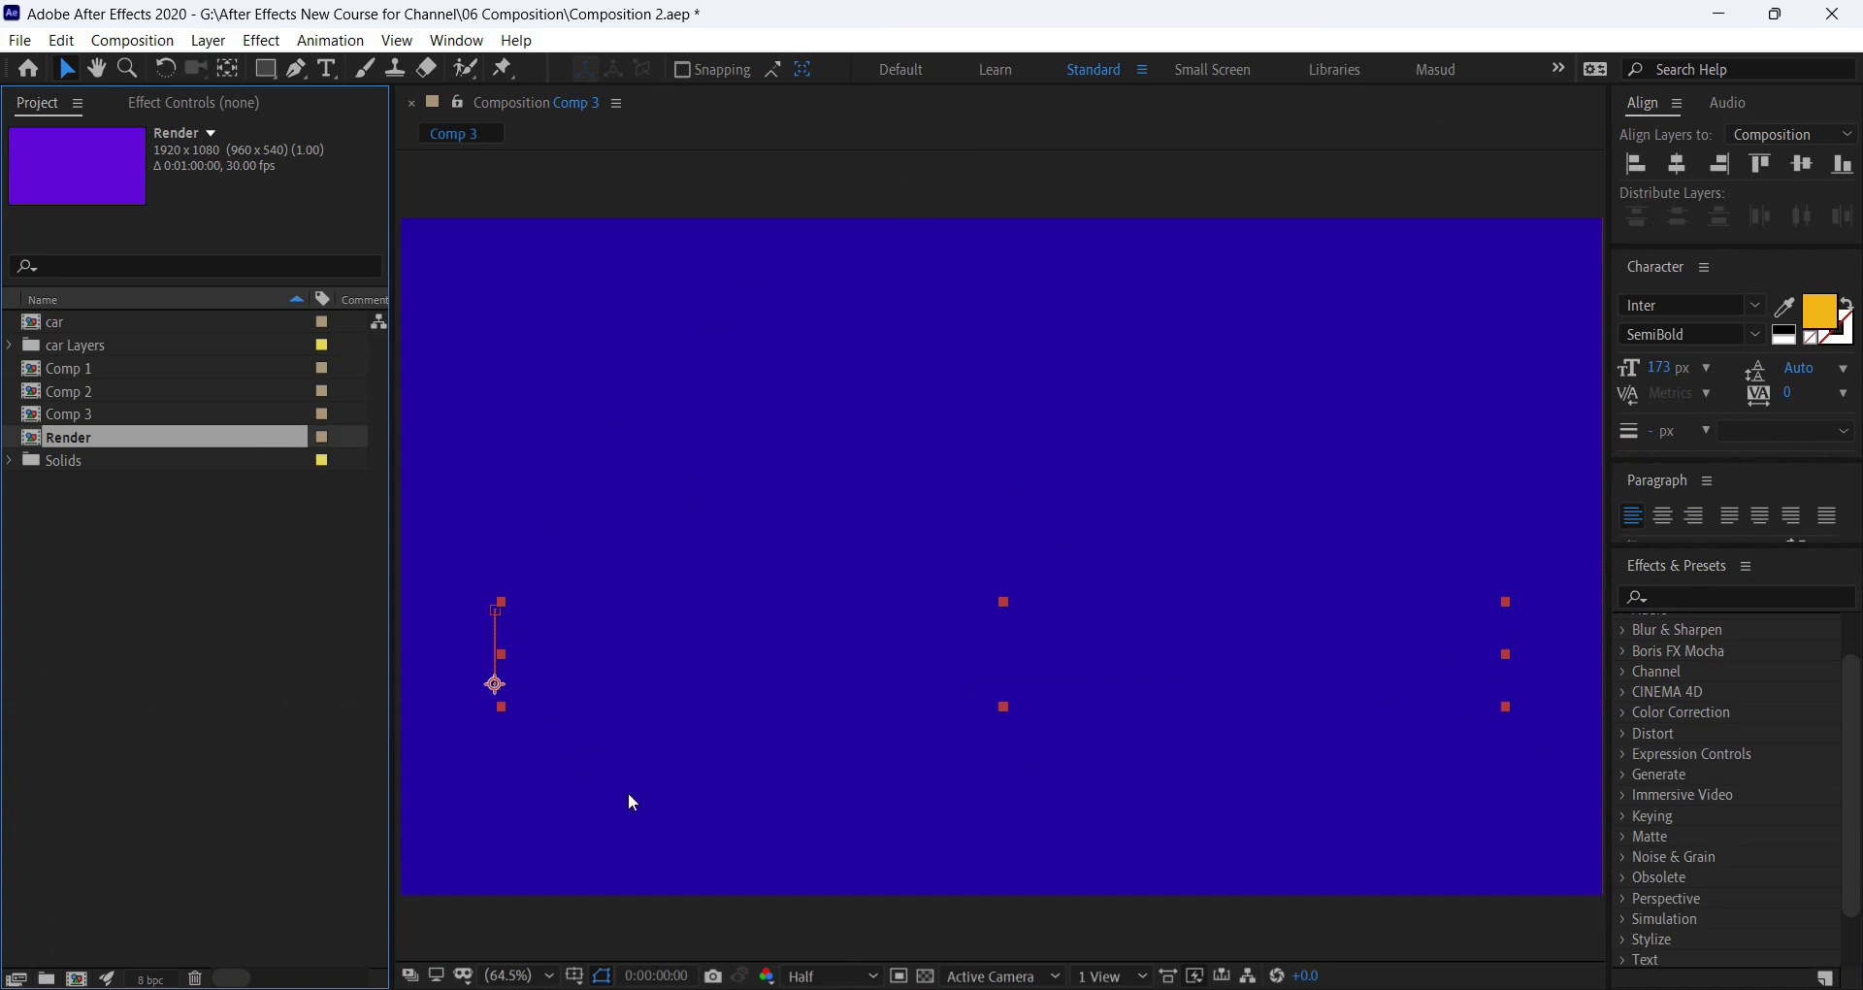
# Reopen the Render composition from the project items and place its timeline ahead of Comp 3.
pyautogui.doubleClick(55, 439)
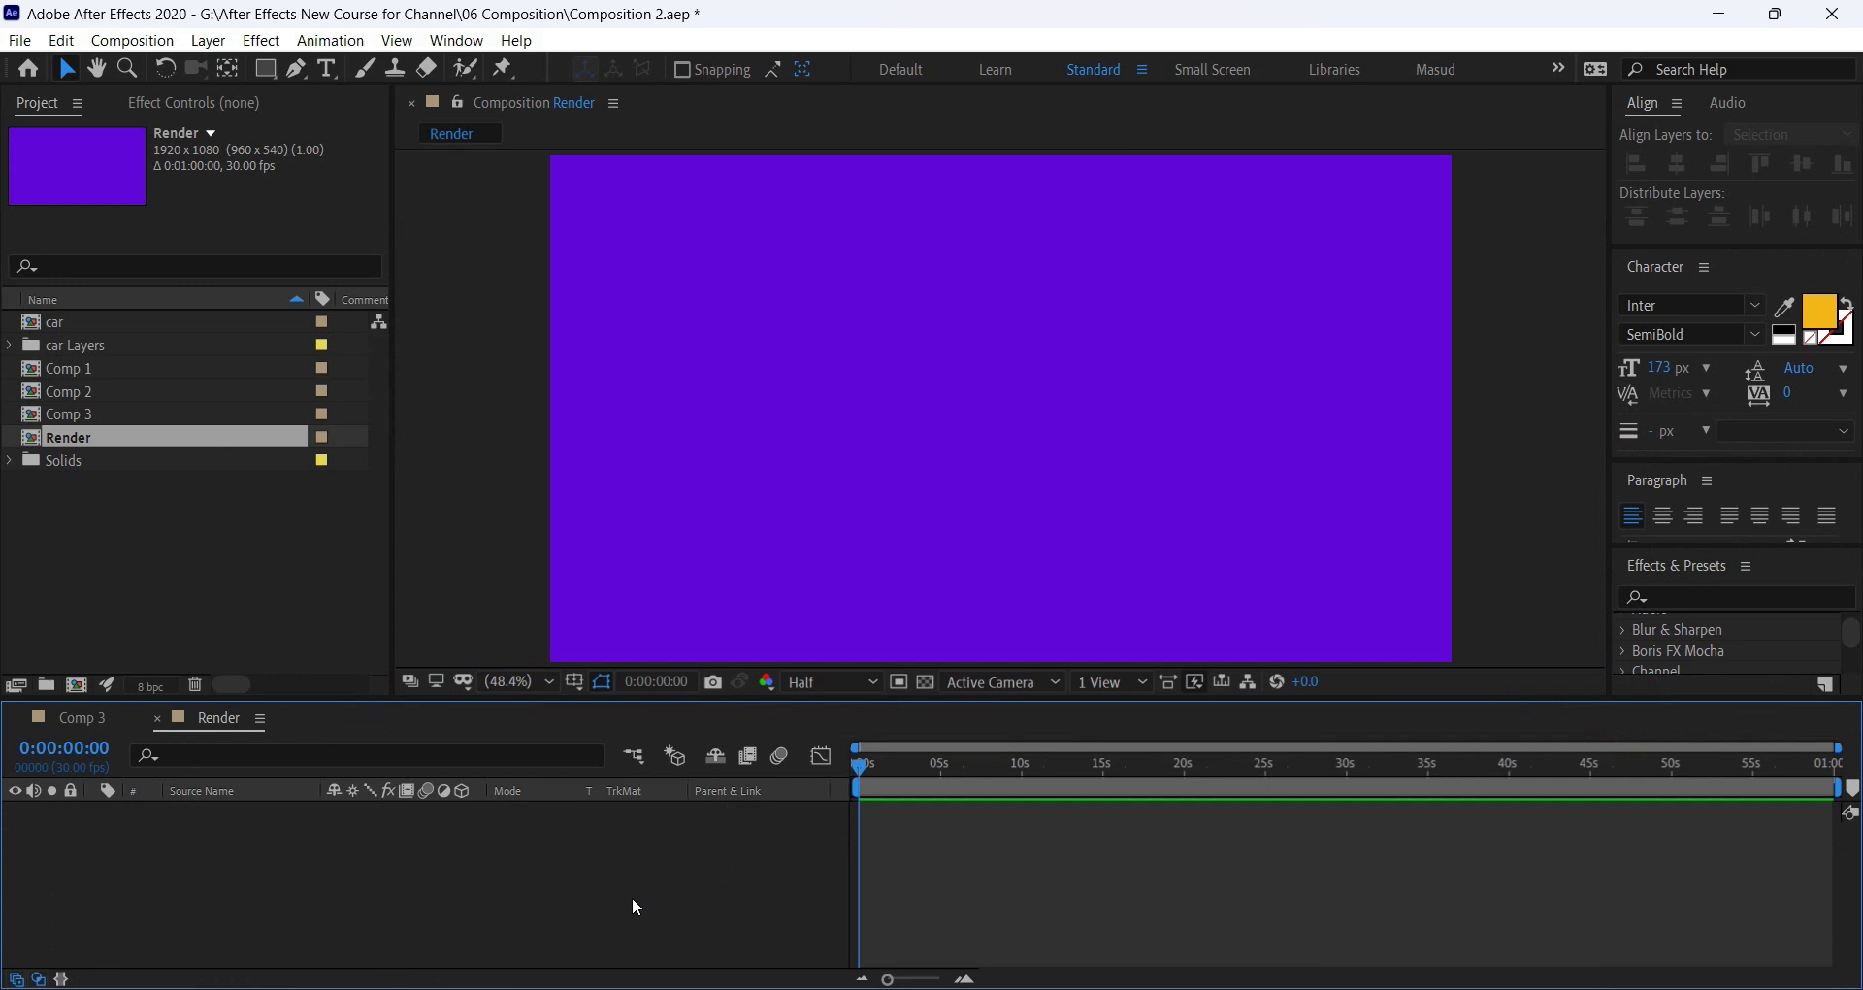
pyautogui.moveTo(113, 729); pyautogui.dragTo(223, 720)
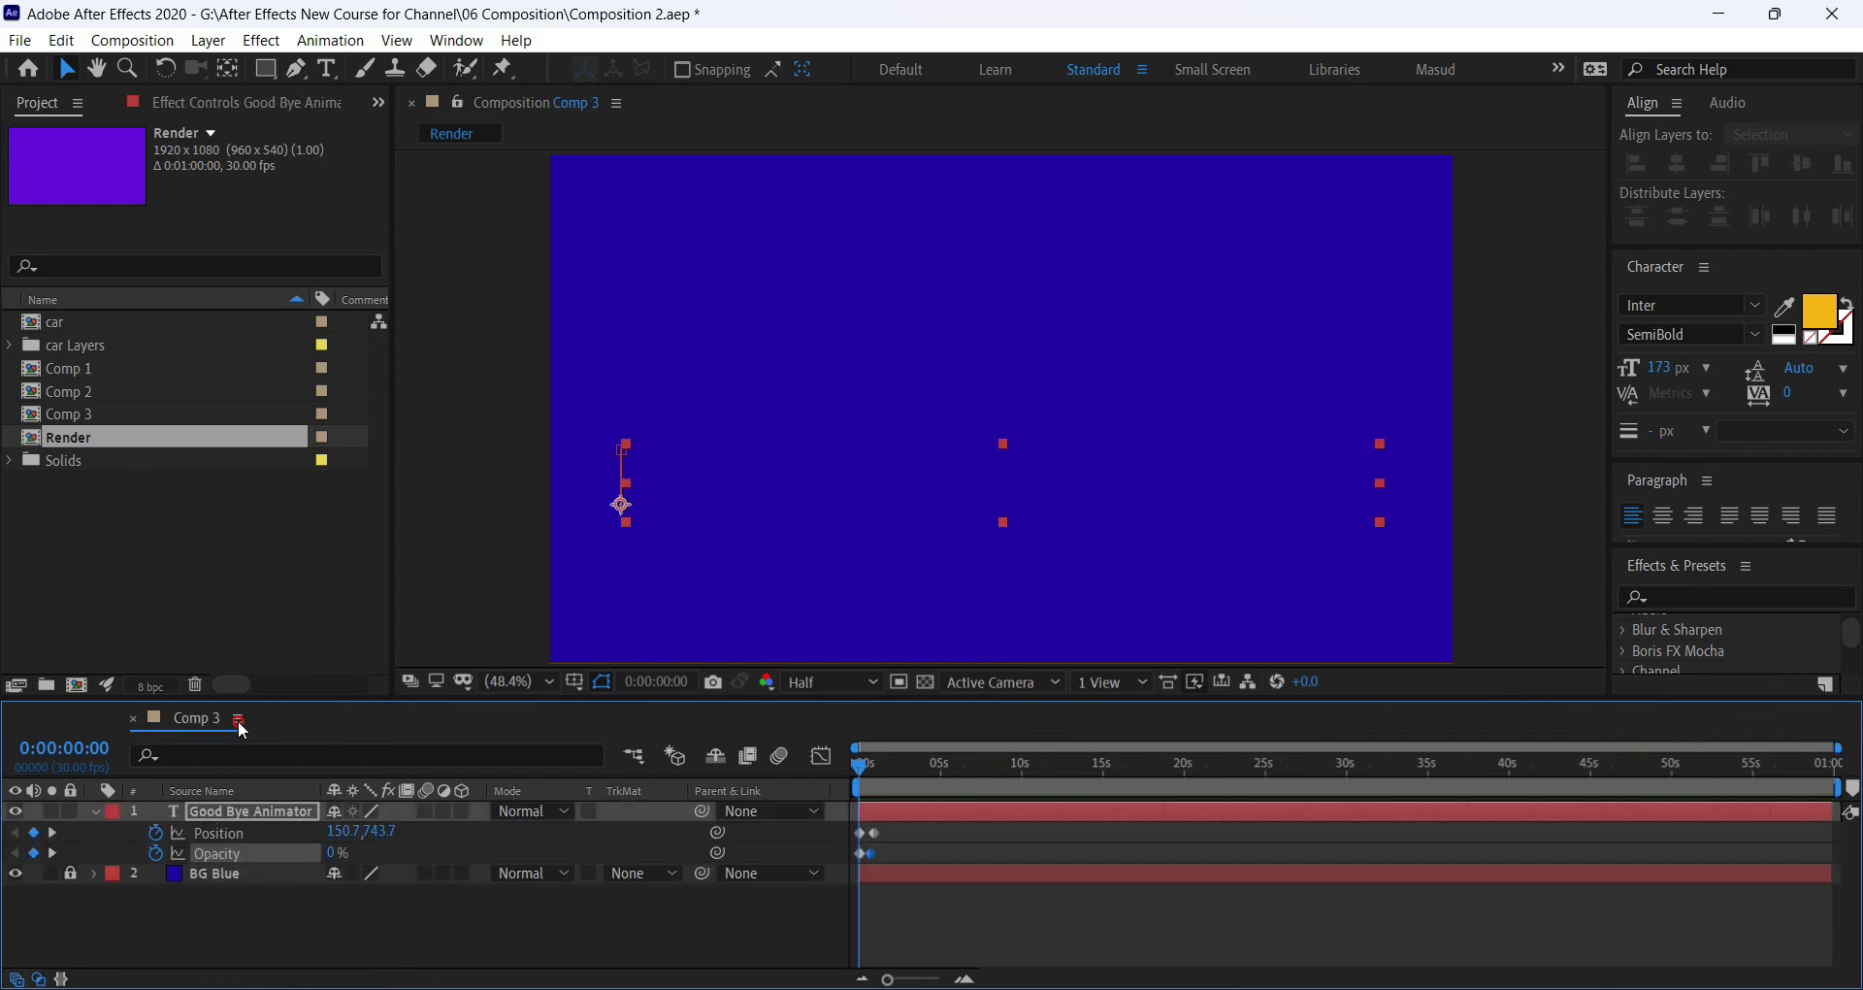
pyautogui.click(73, 716)
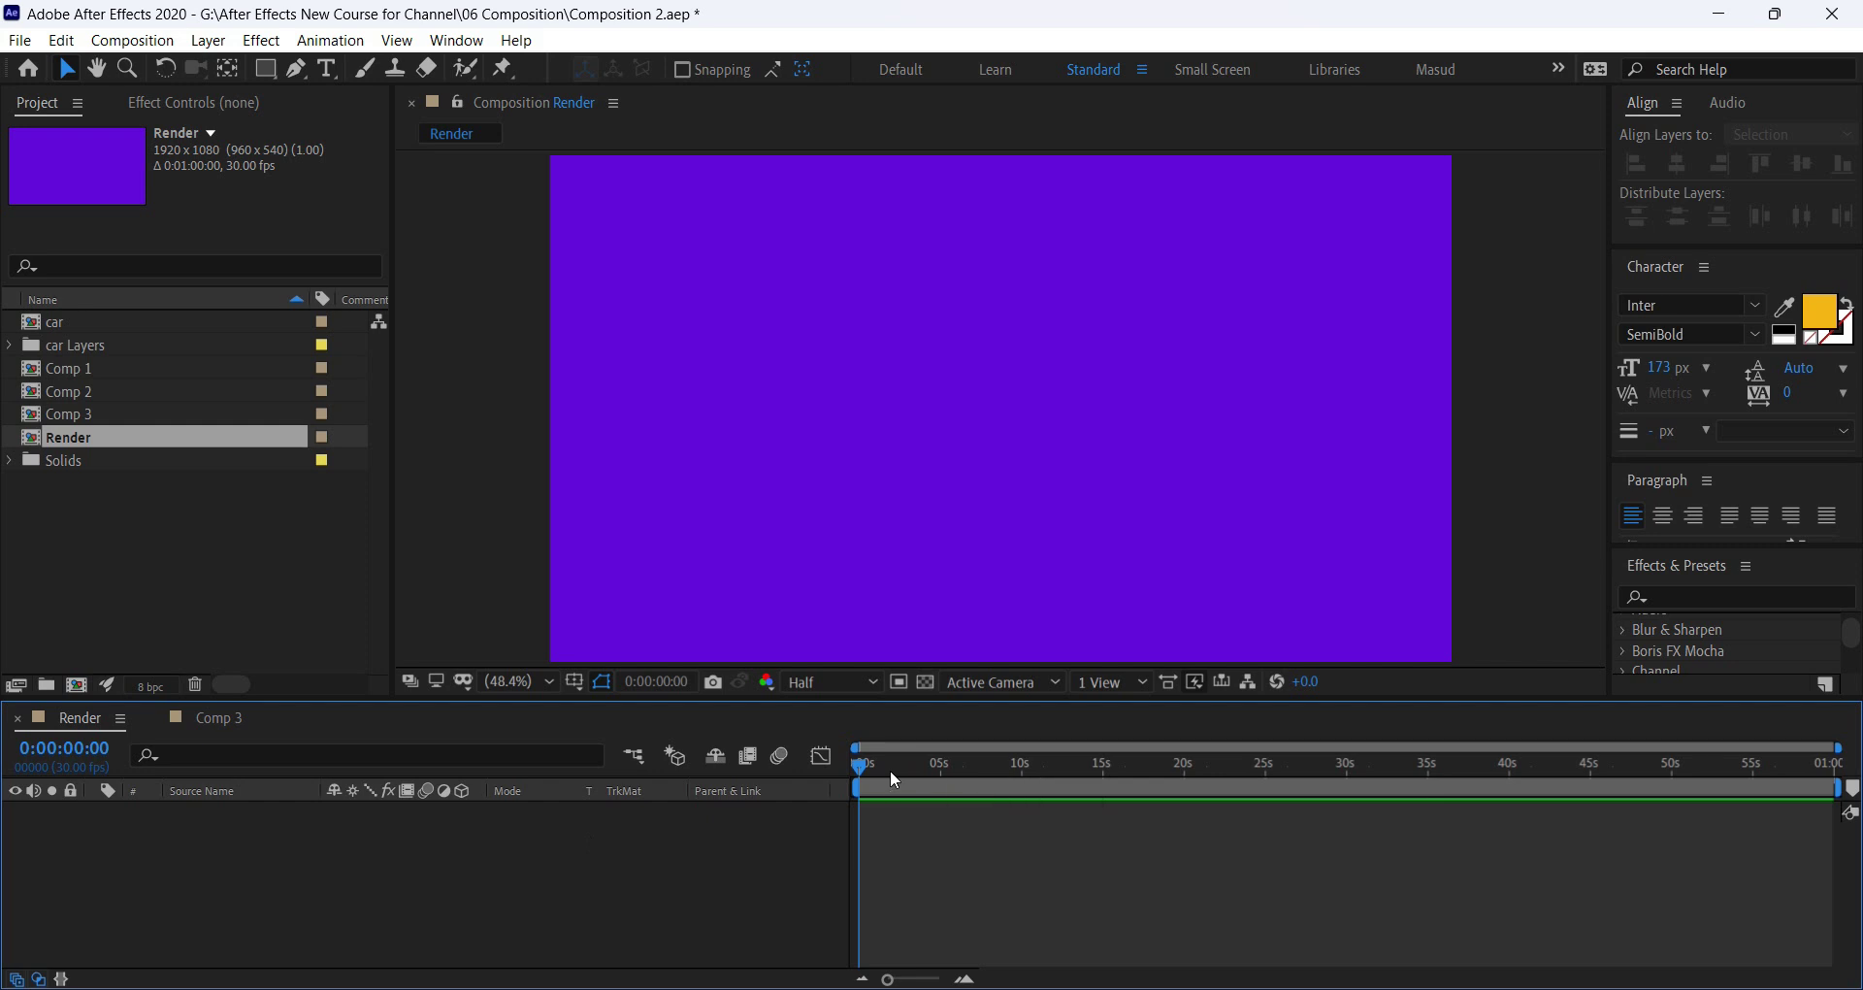
# Scrub the Render timeline to about 14 seconds and return the playhead to the start.
pyautogui.moveTo(891, 772); pyautogui.dragTo(1086, 802)
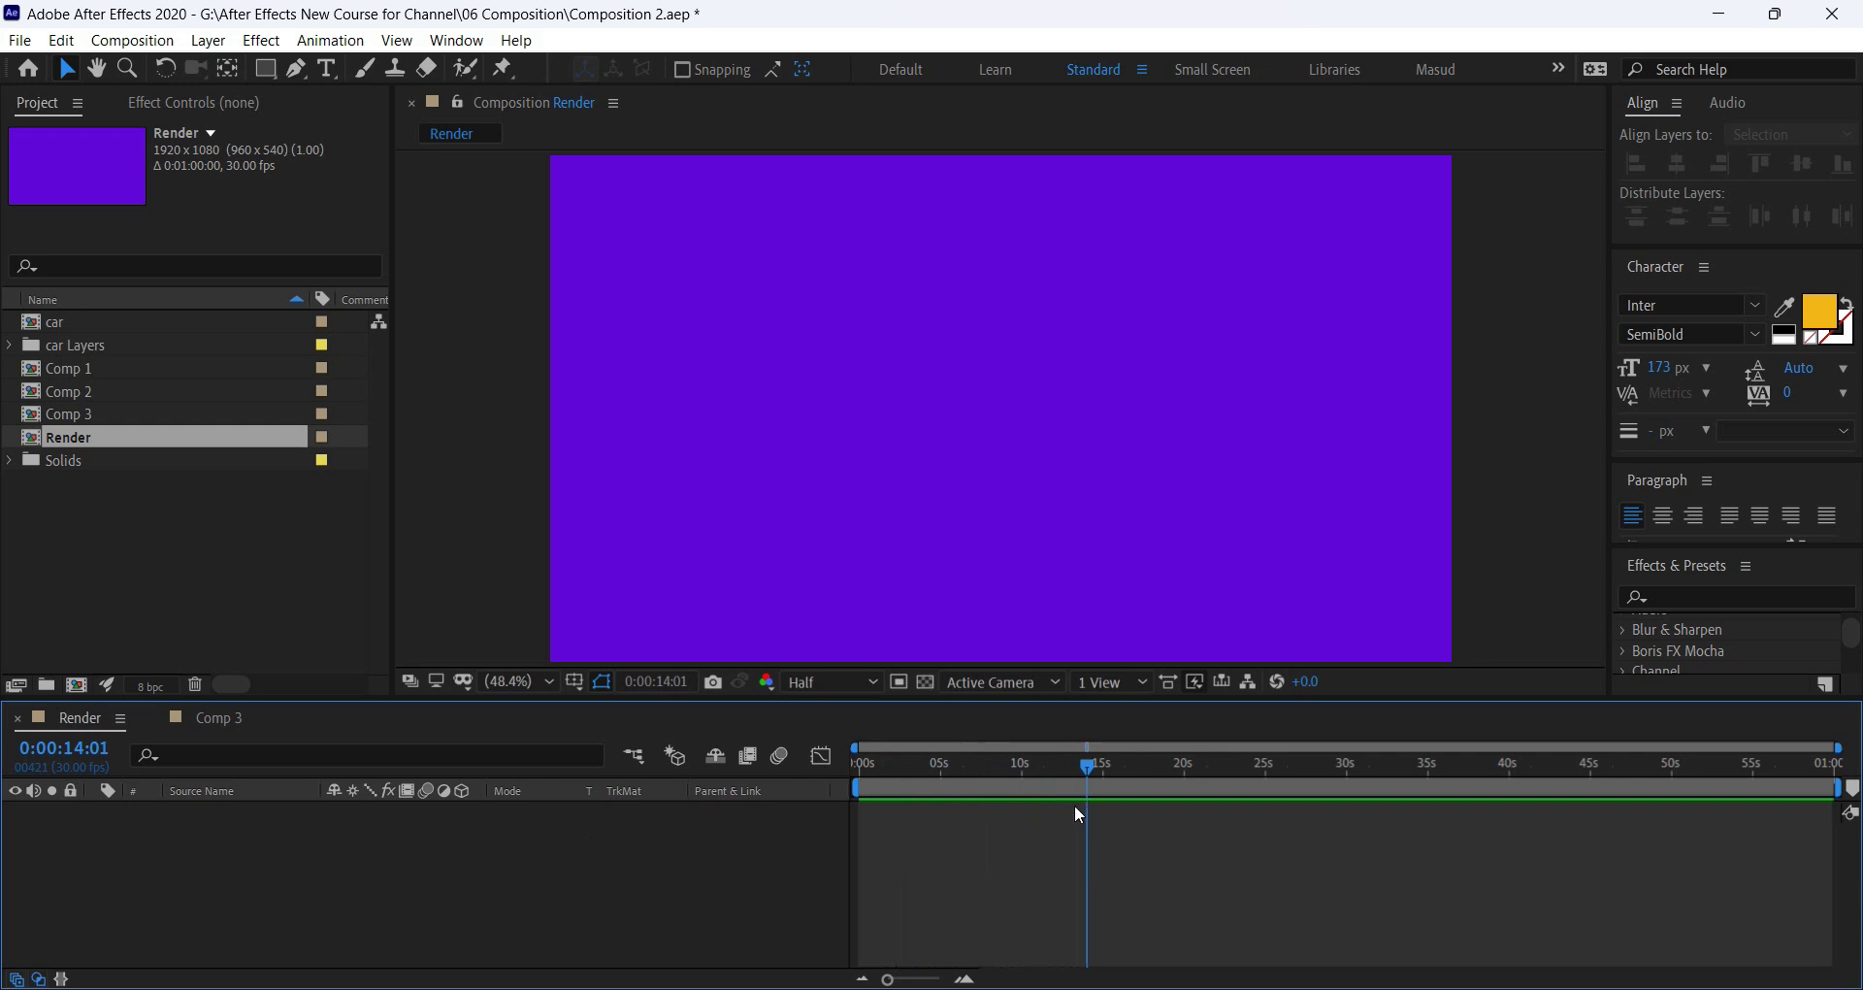
pyautogui.moveTo(1103, 782); pyautogui.dragTo(412, 783)
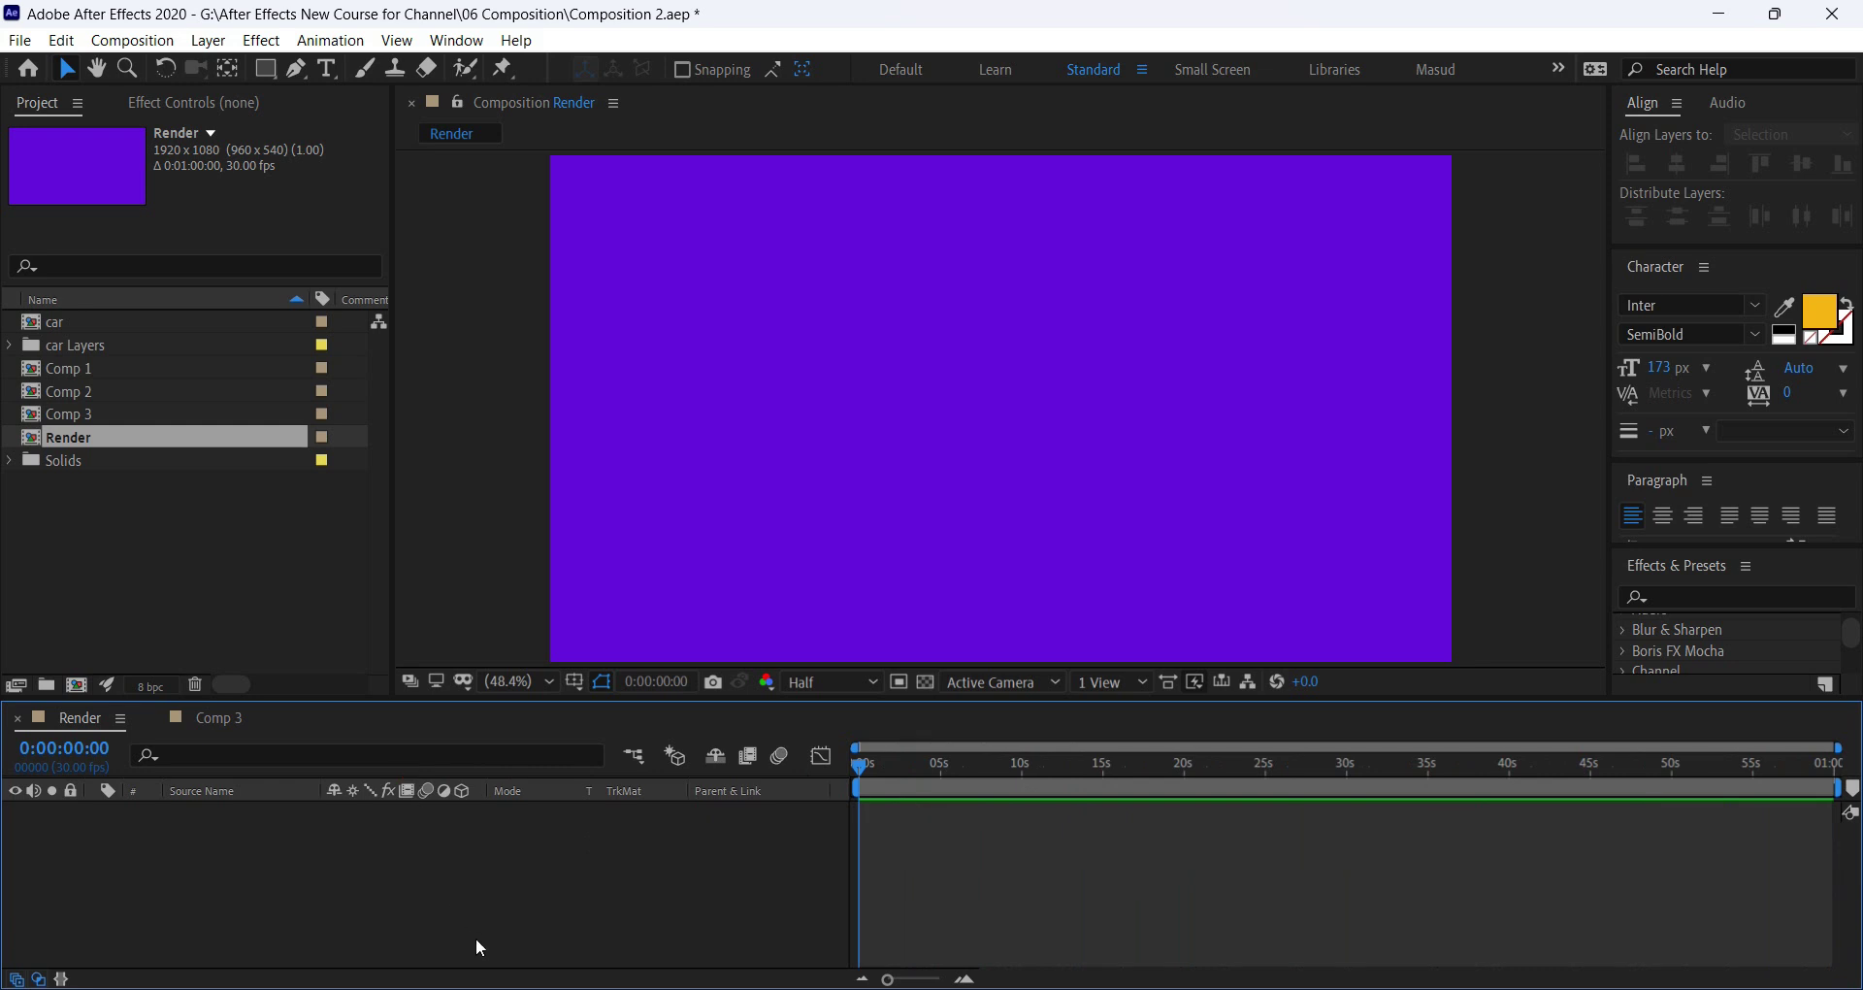
# Set the Render composition's duration to 0:00:10:00 in its composition settings.
pyautogui.rightClick(416, 866)
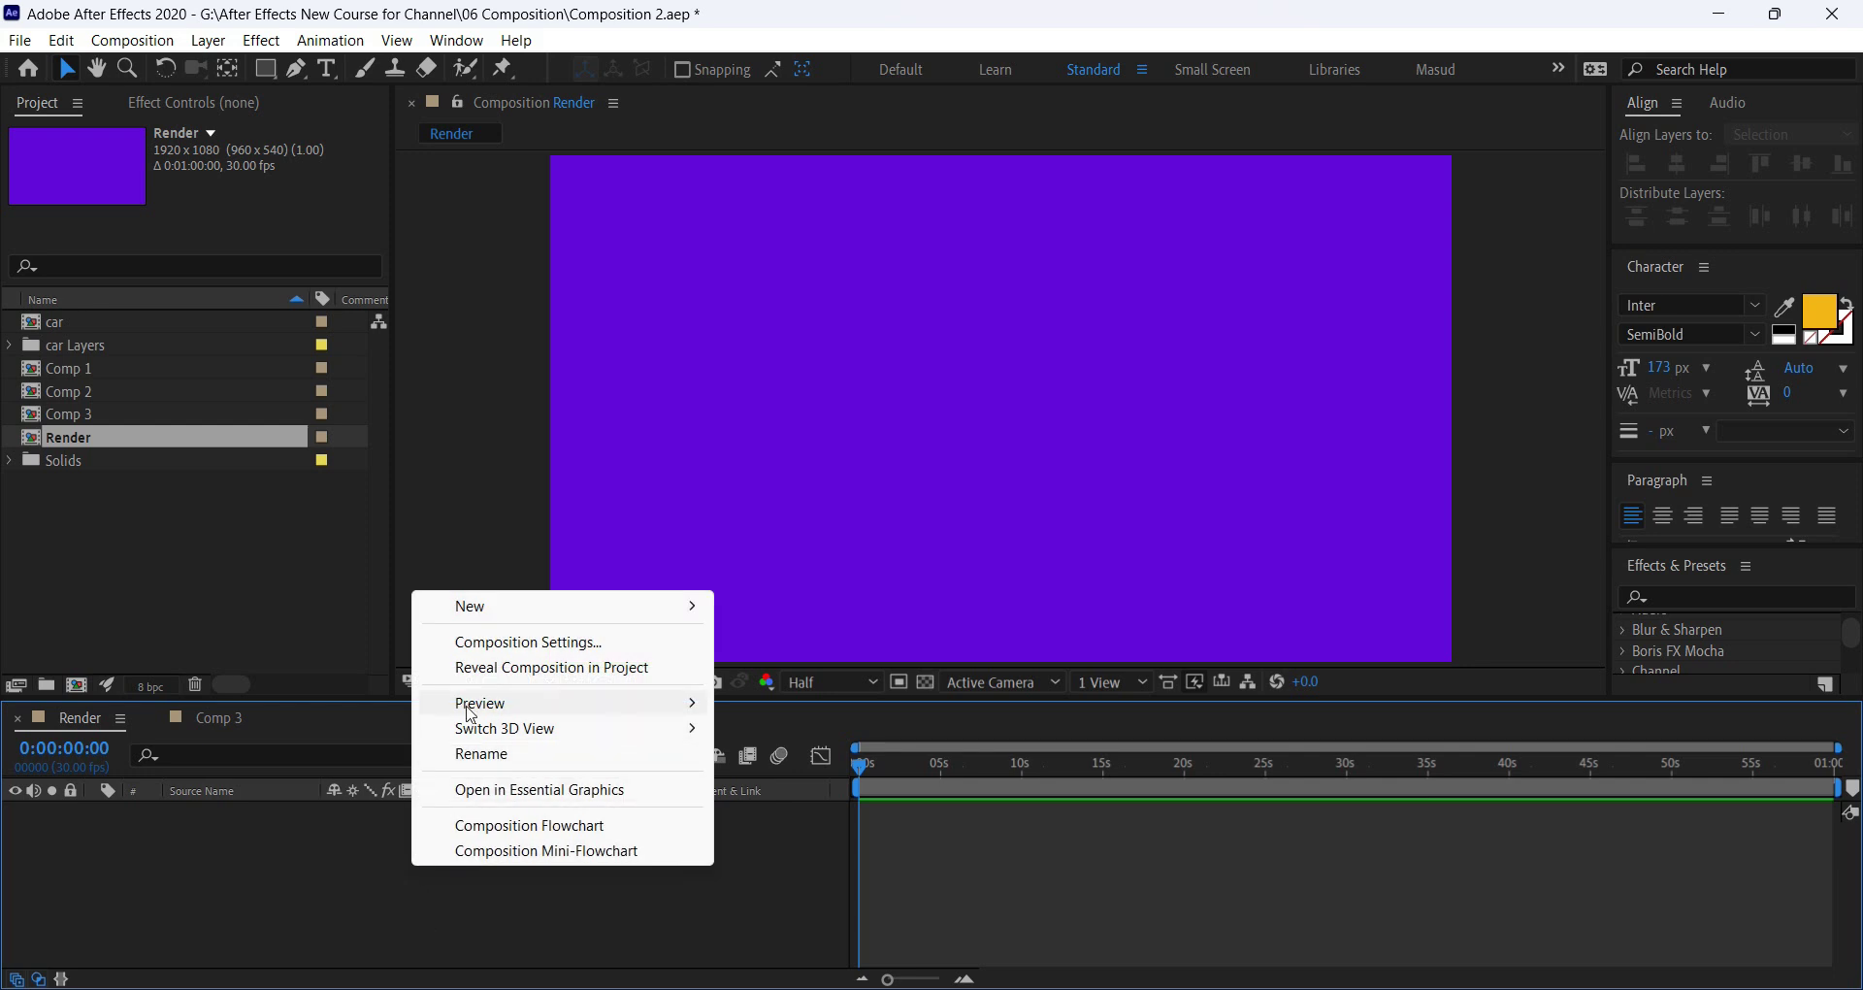
pyautogui.click(496, 644)
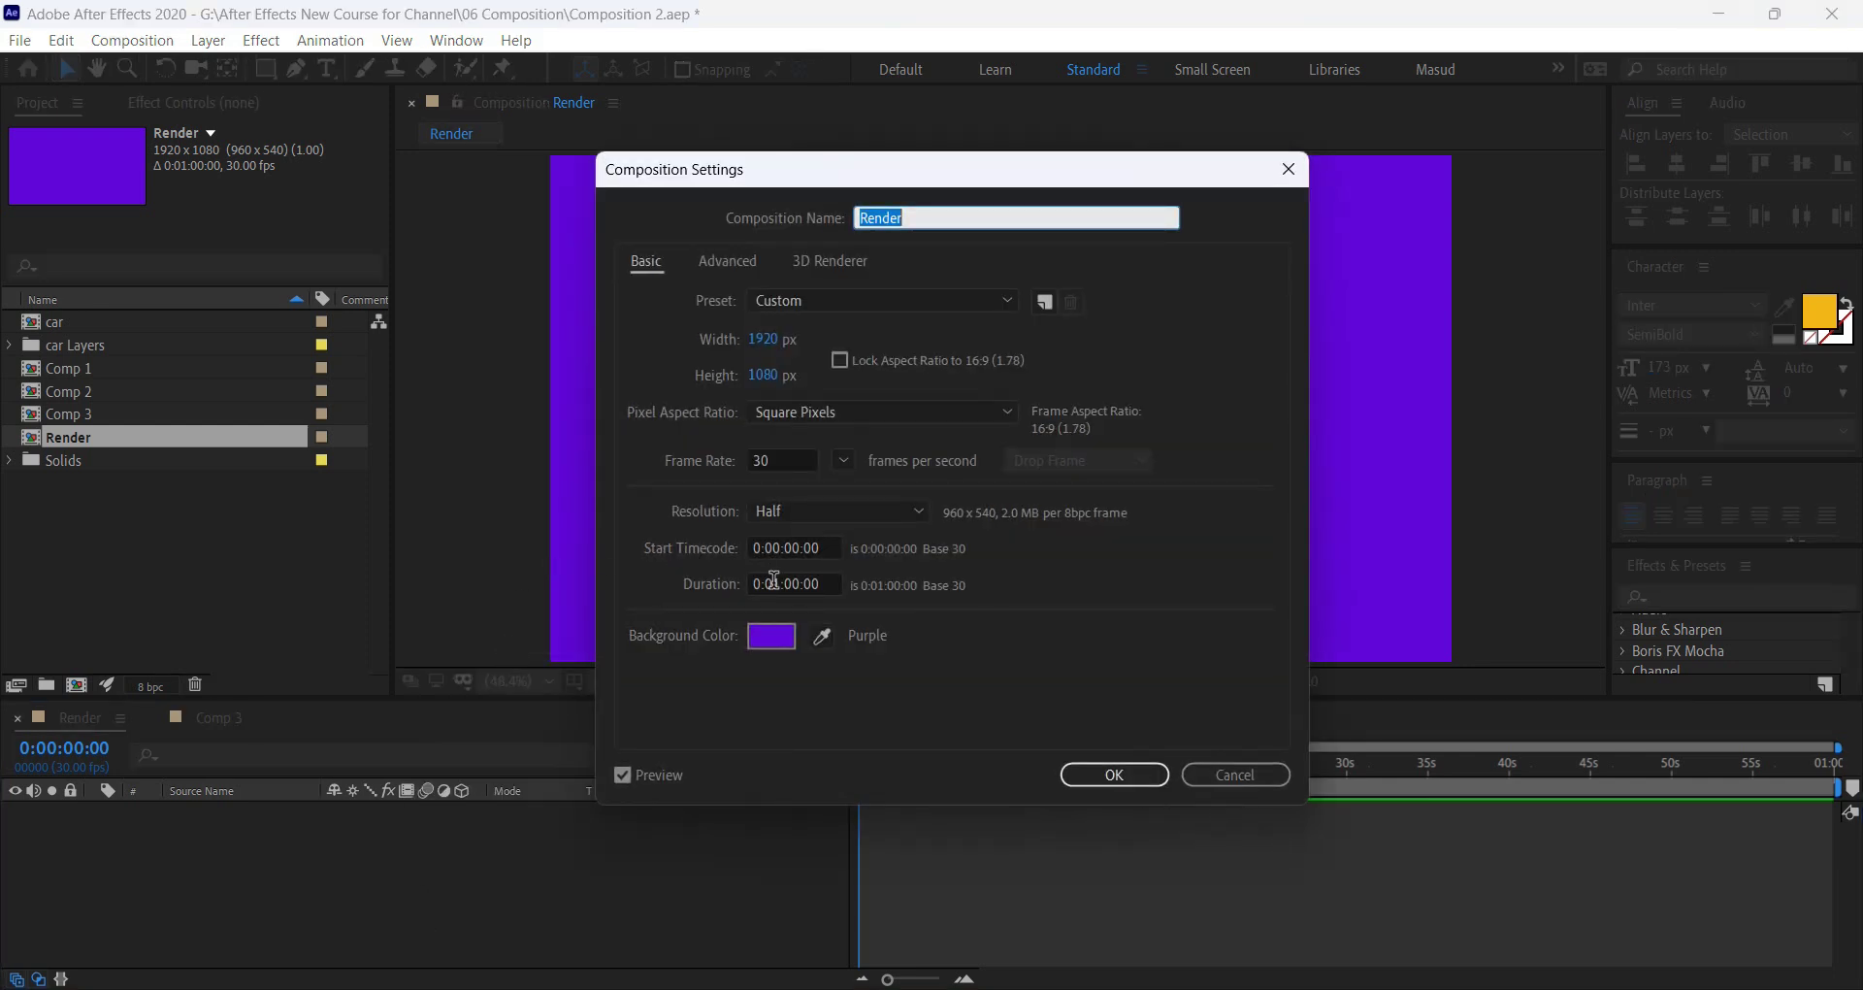
pyautogui.click(779, 582)
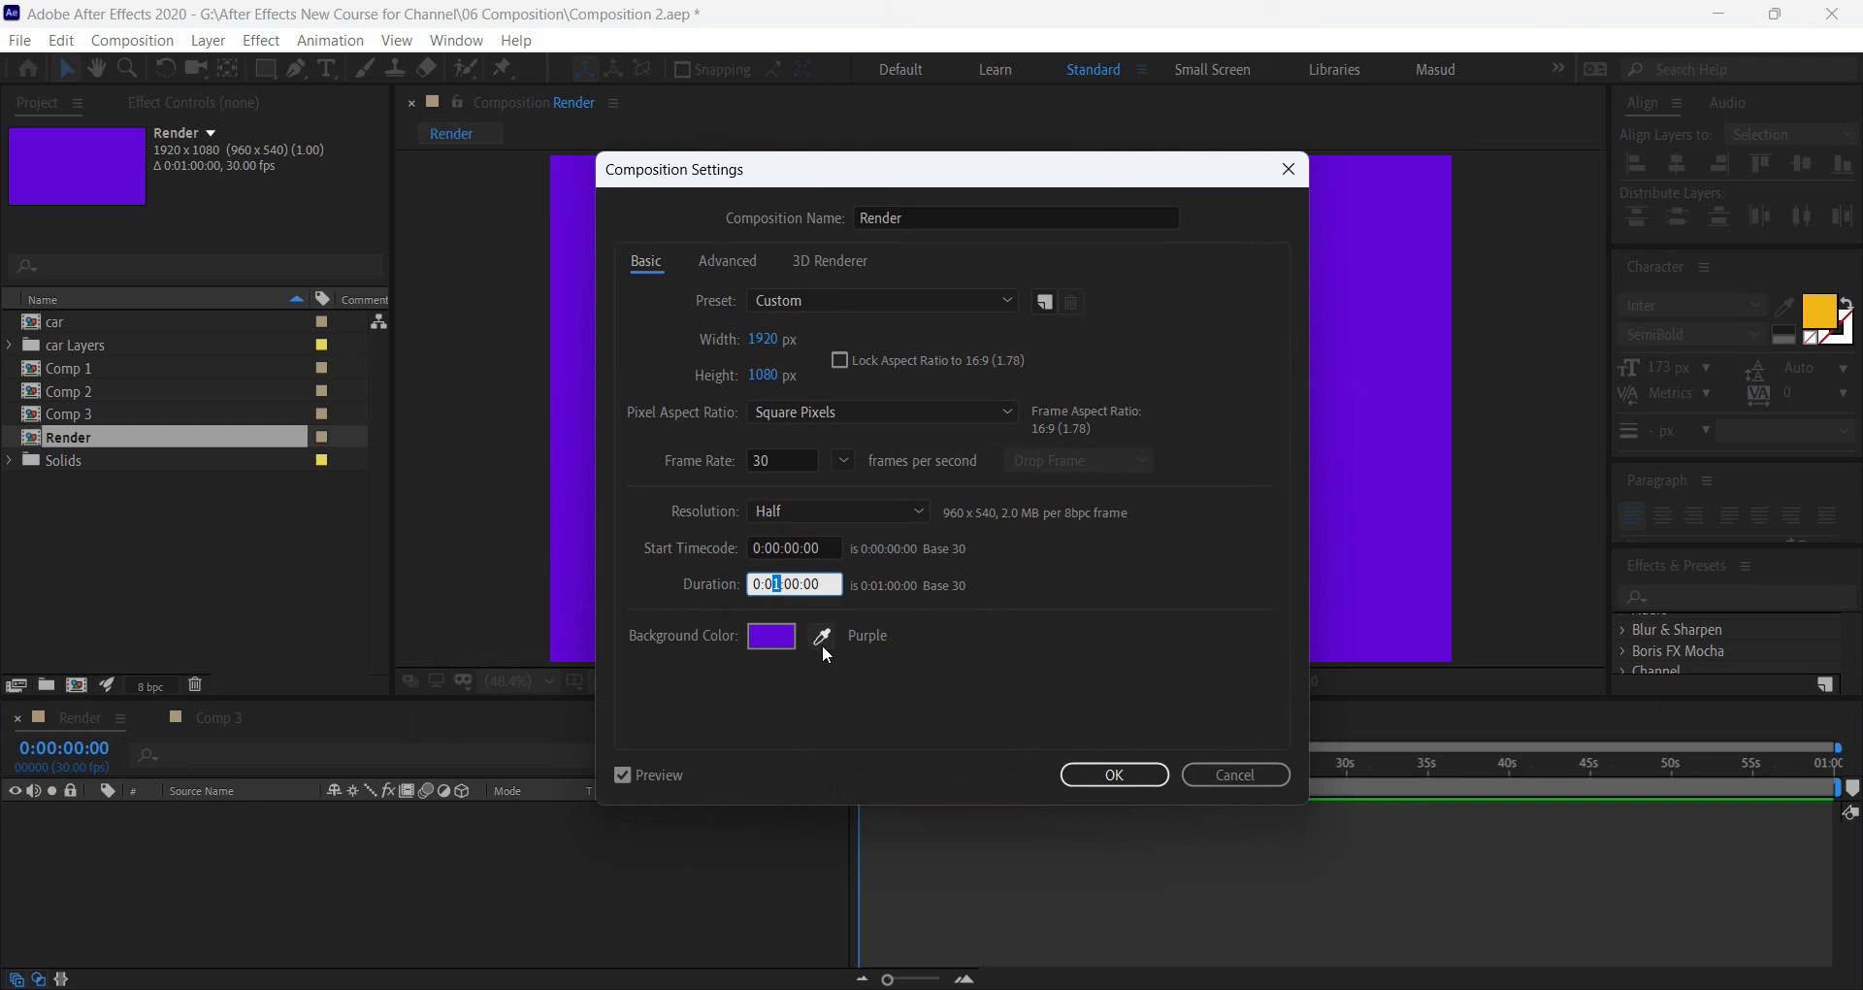
pyautogui.write('0:10:')
pyautogui.moveTo(824, 580); pyautogui.dragTo(808, 580)
pyautogui.click(789, 583)
pyautogui.click(773, 583)
pyautogui.click(750, 584)
pyautogui.click(939, 611)
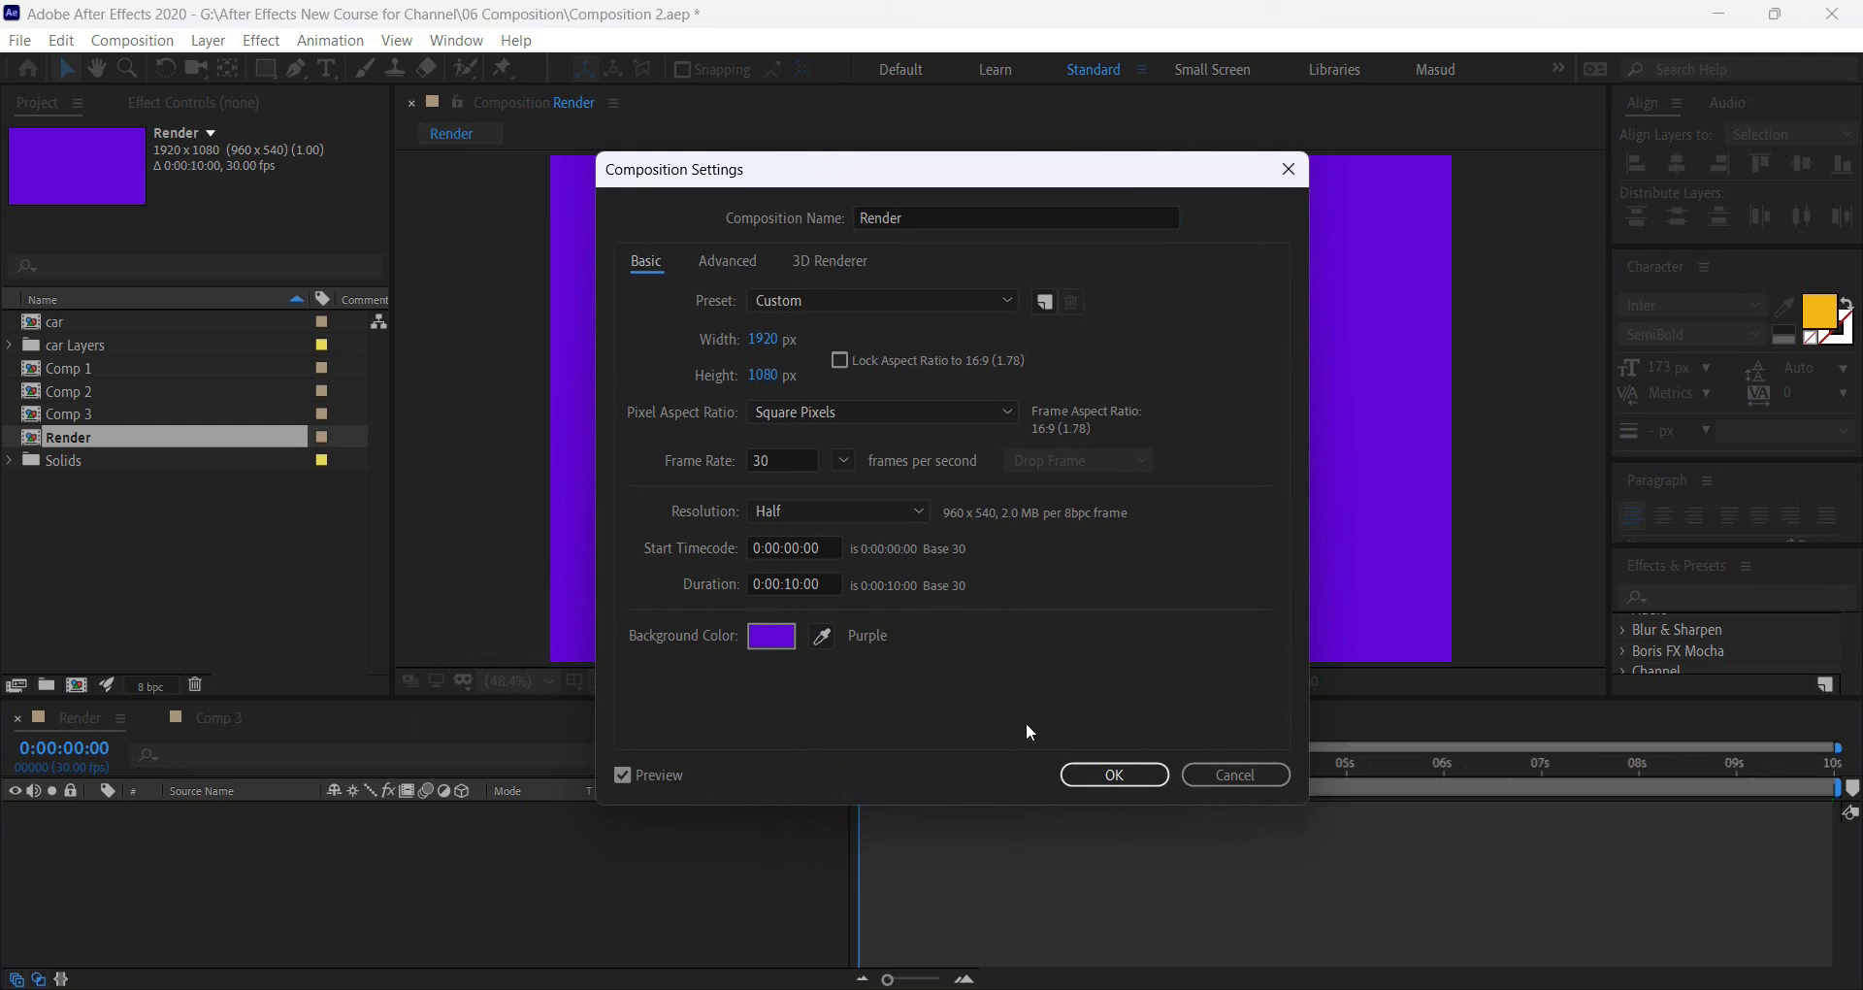
pyautogui.click(1116, 775)
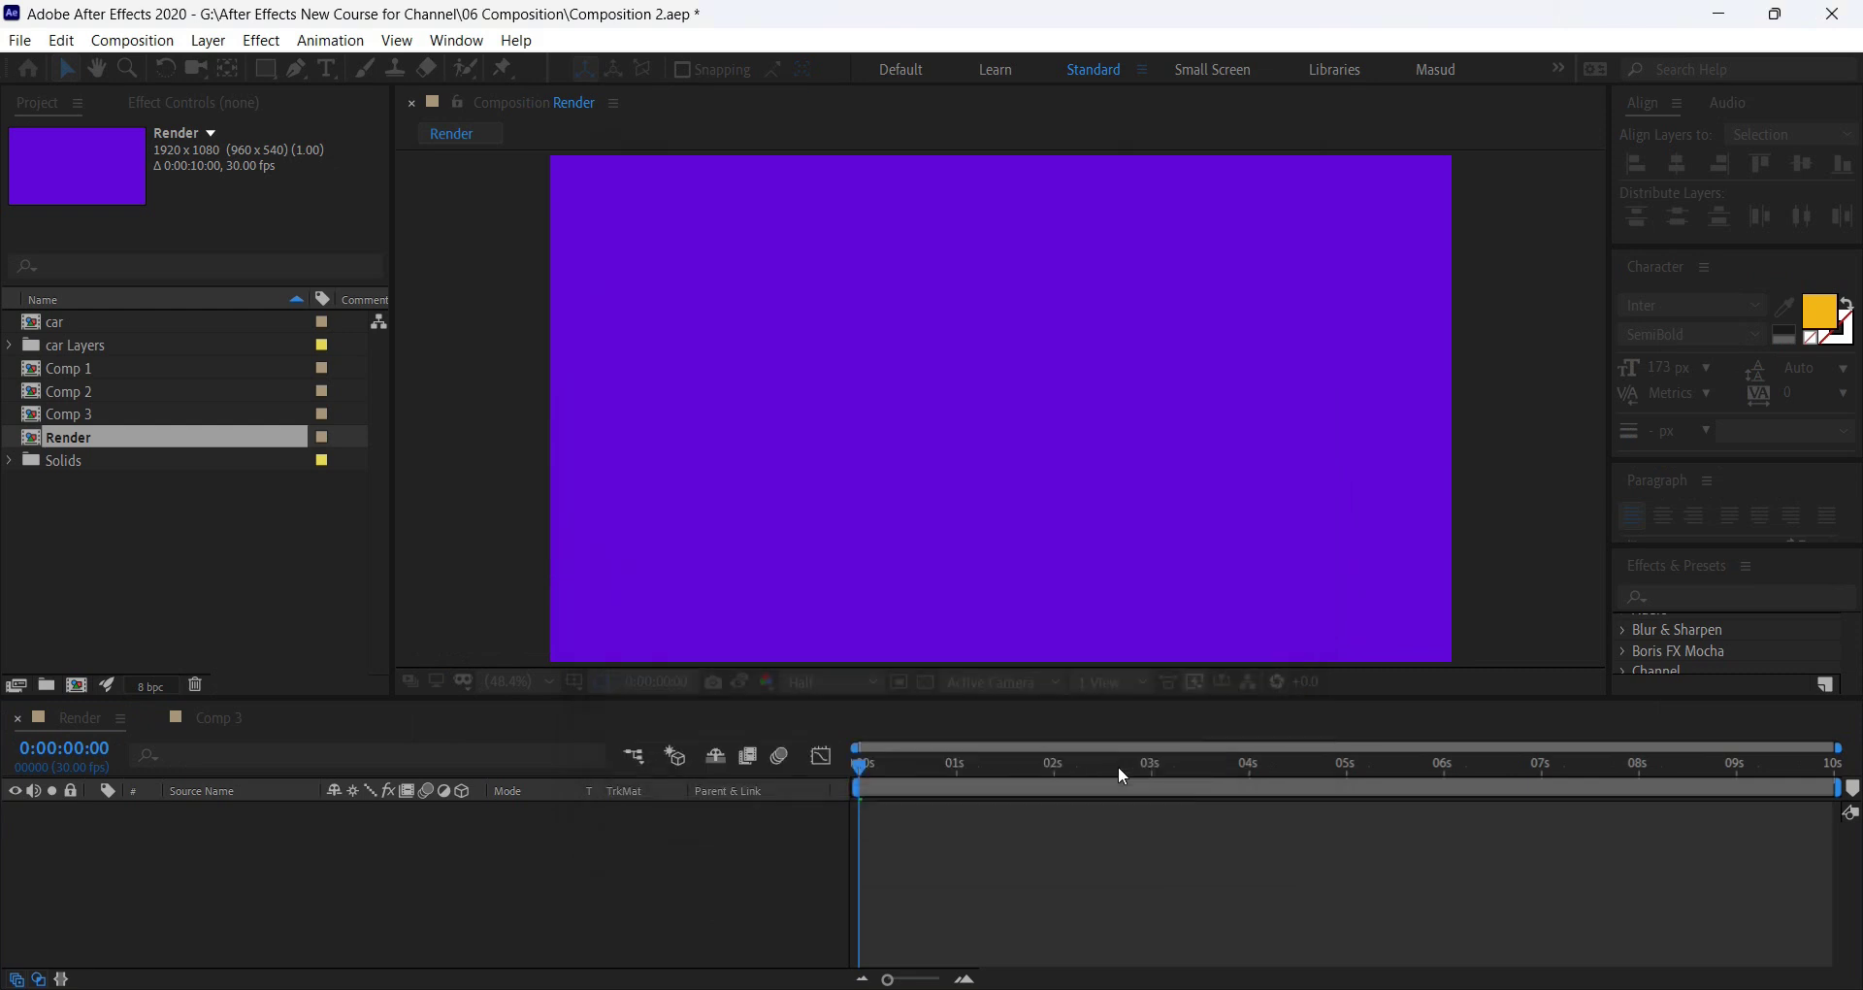
# Check the end of the Render timeline with the playhead, and return it to the first frame.
pyautogui.moveTo(1686, 764); pyautogui.dragTo(1856, 779)
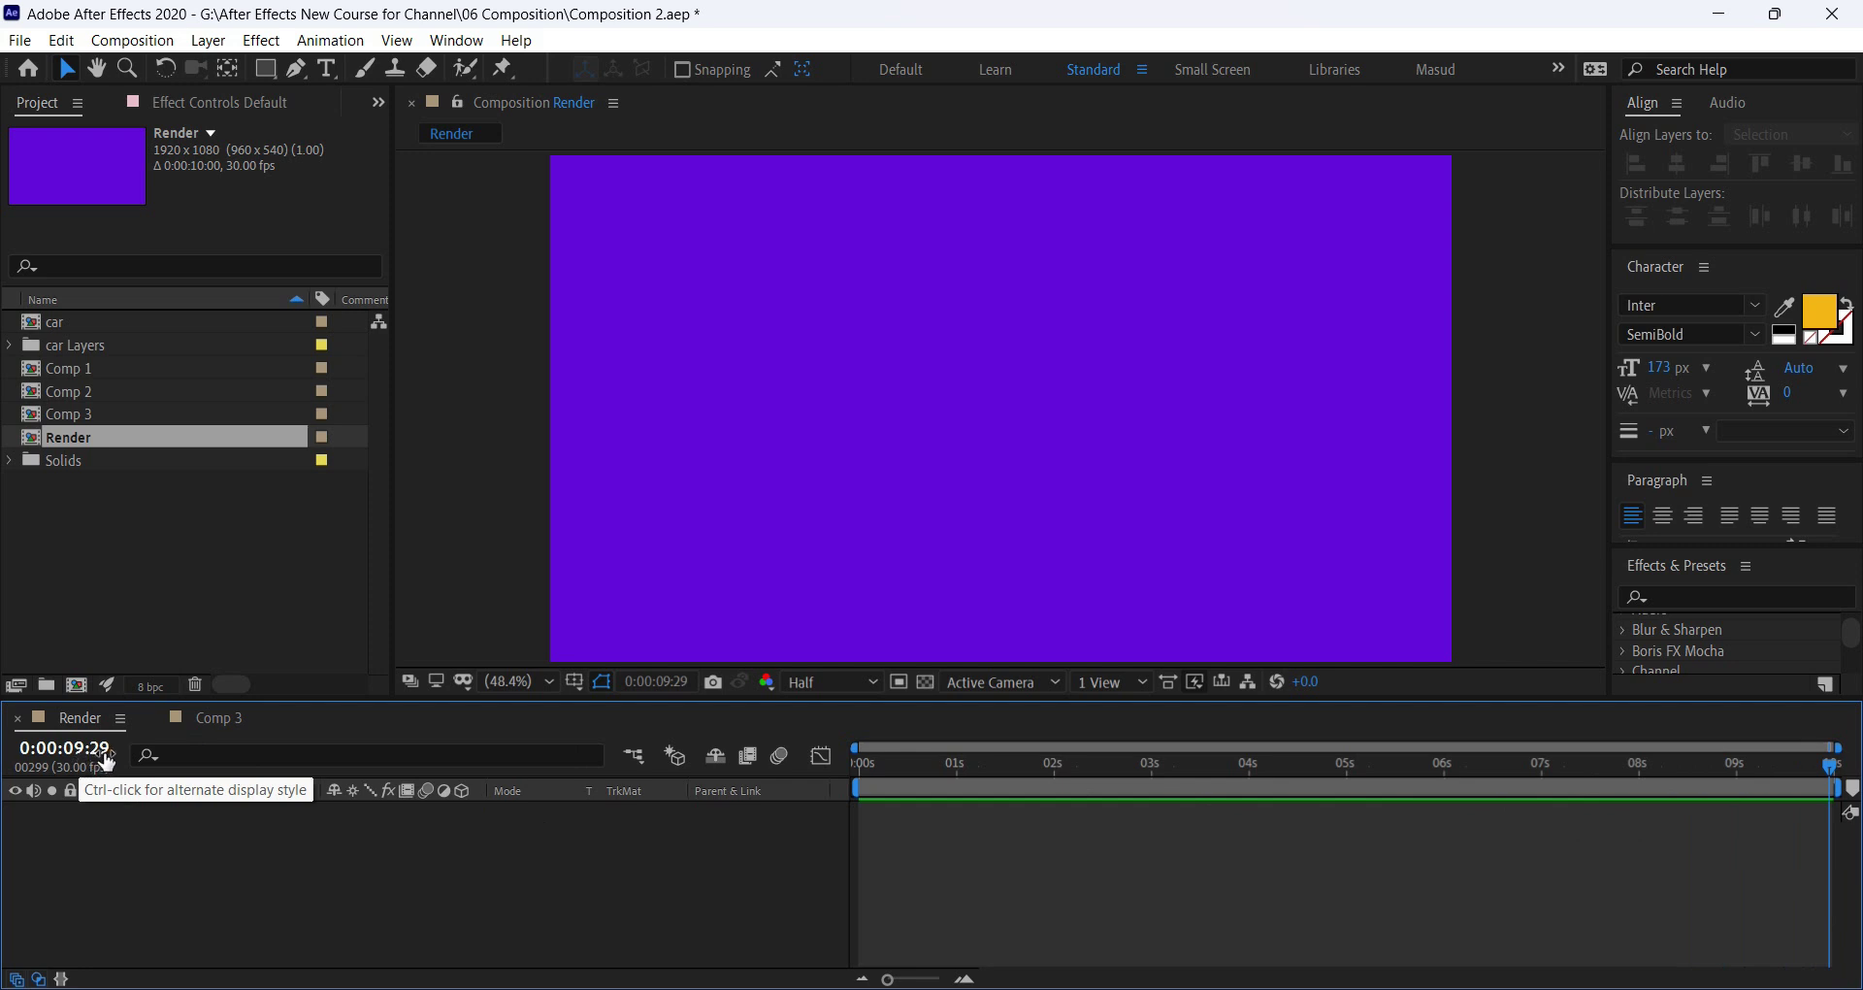
pyautogui.click(860, 764)
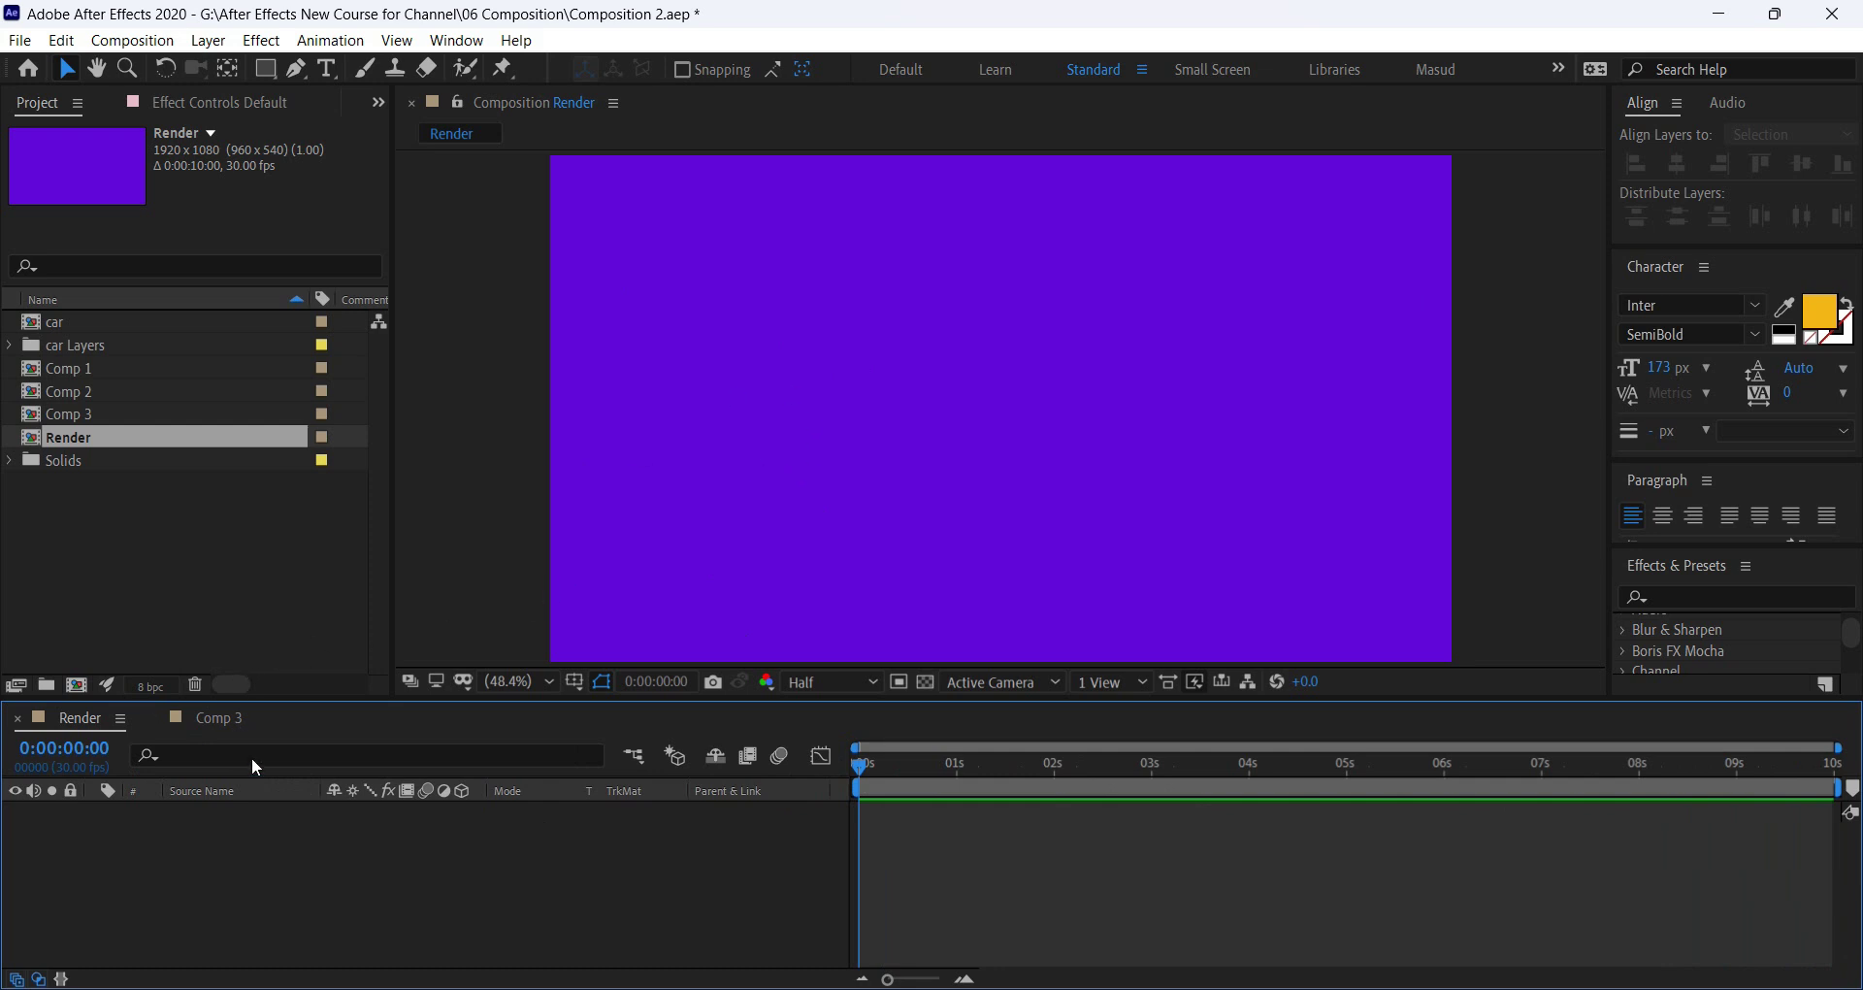
# Close the Comp 3 timeline and nest Comp 1 as a layer in the Render composition.
pyautogui.click(154, 718)
pyautogui.moveTo(54, 365); pyautogui.dragTo(194, 582)
pyautogui.click(90, 719)
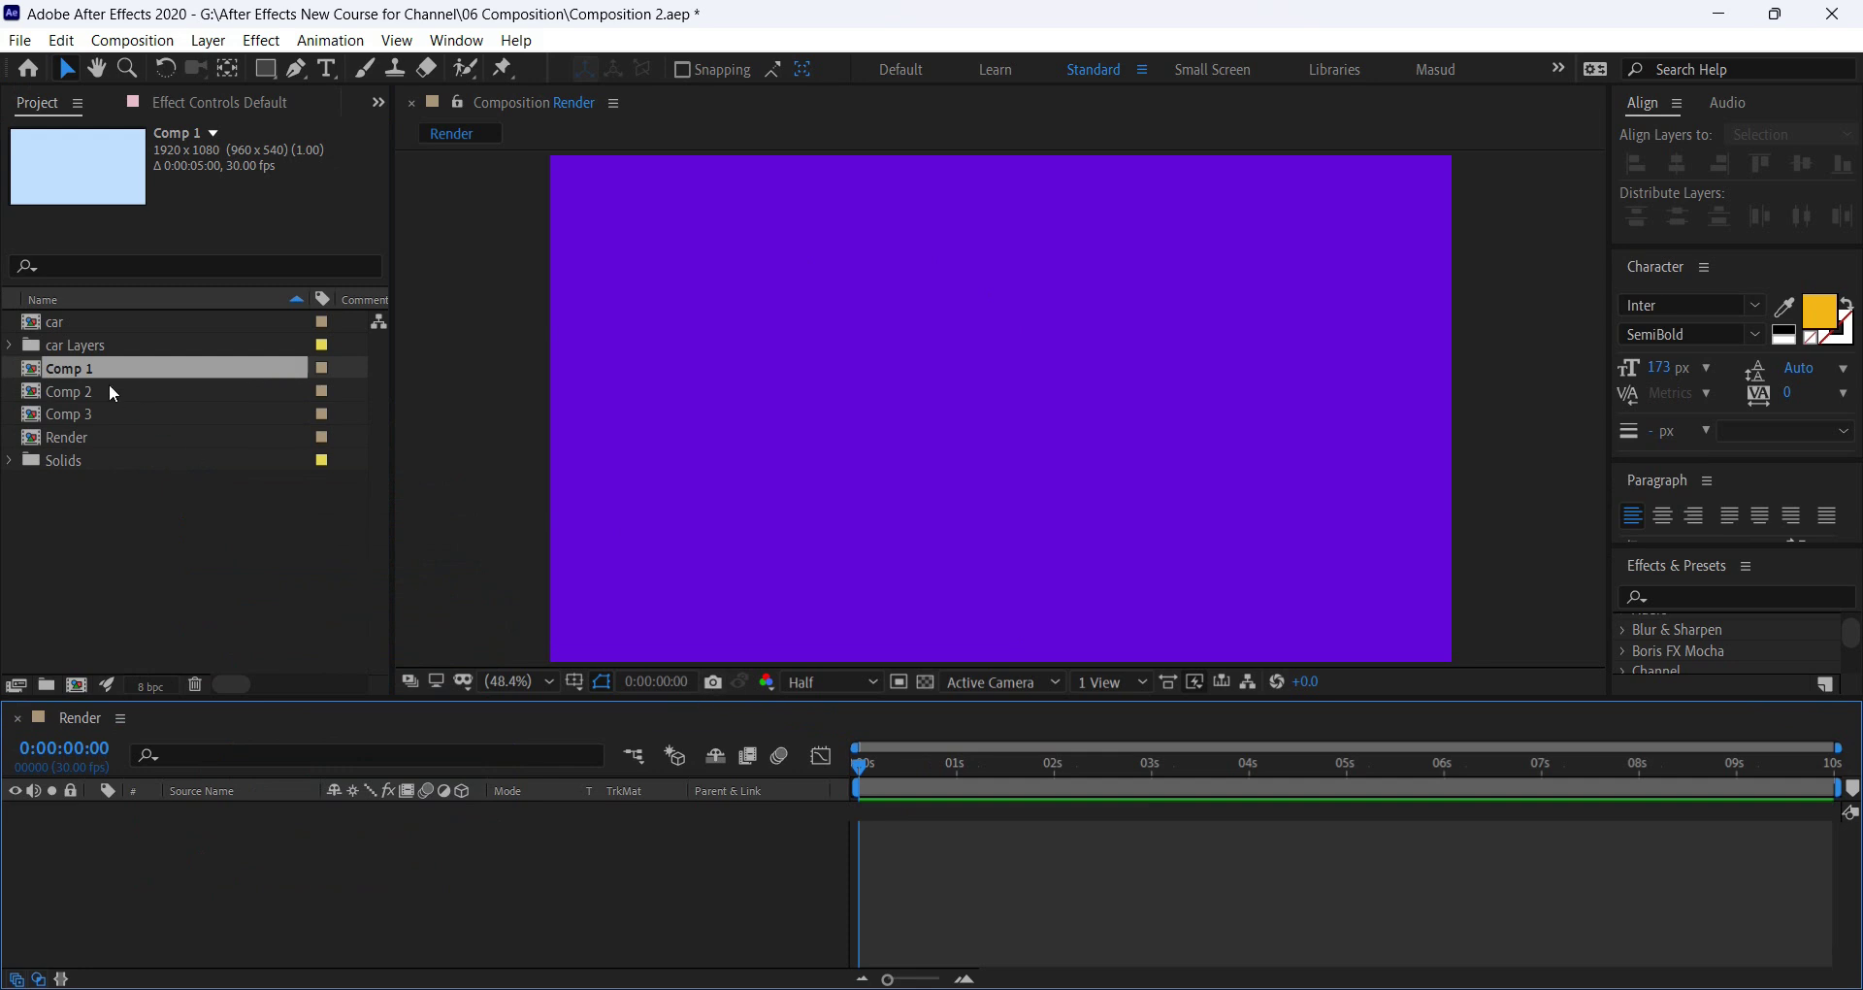
pyautogui.moveTo(54, 362); pyautogui.dragTo(160, 818)
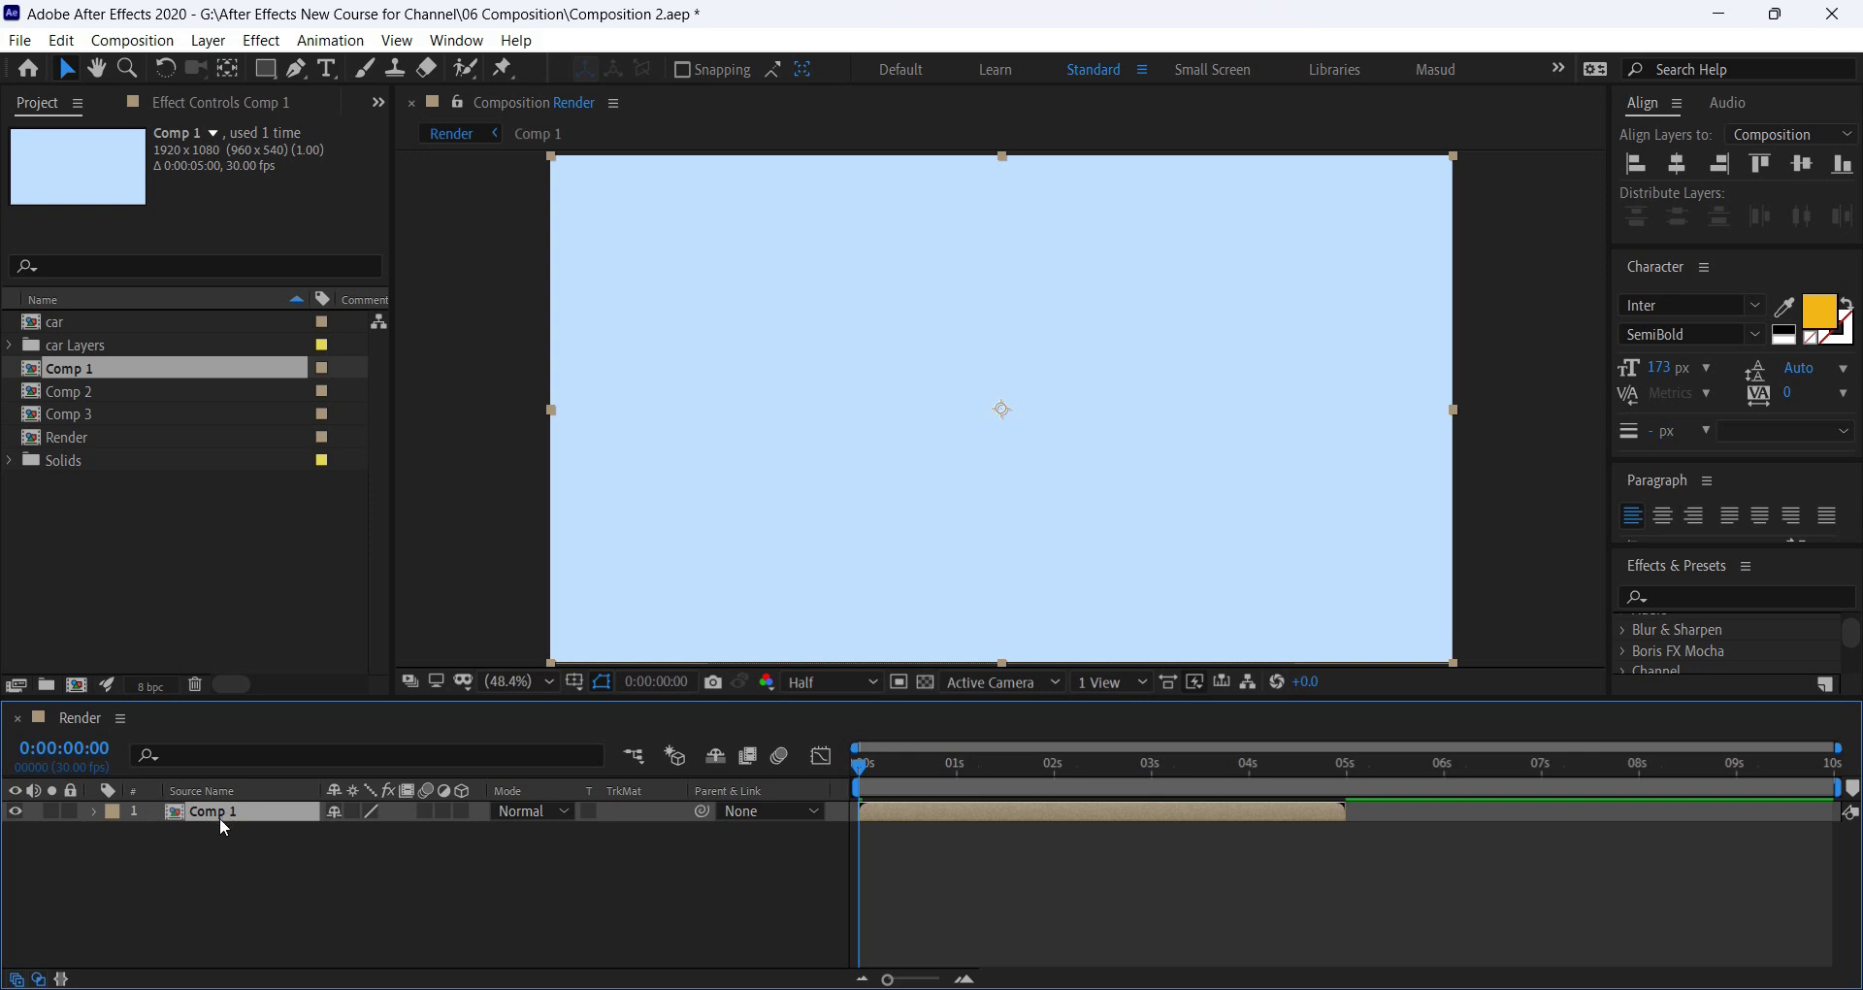
# Start a 1753x852 screen capture and outline one large red box, three smaller boxes across from it, and two further boxes beyond those.
pyautogui.press('Print')
pyautogui.moveTo(1776, 112); pyautogui.dragTo(75, 939)
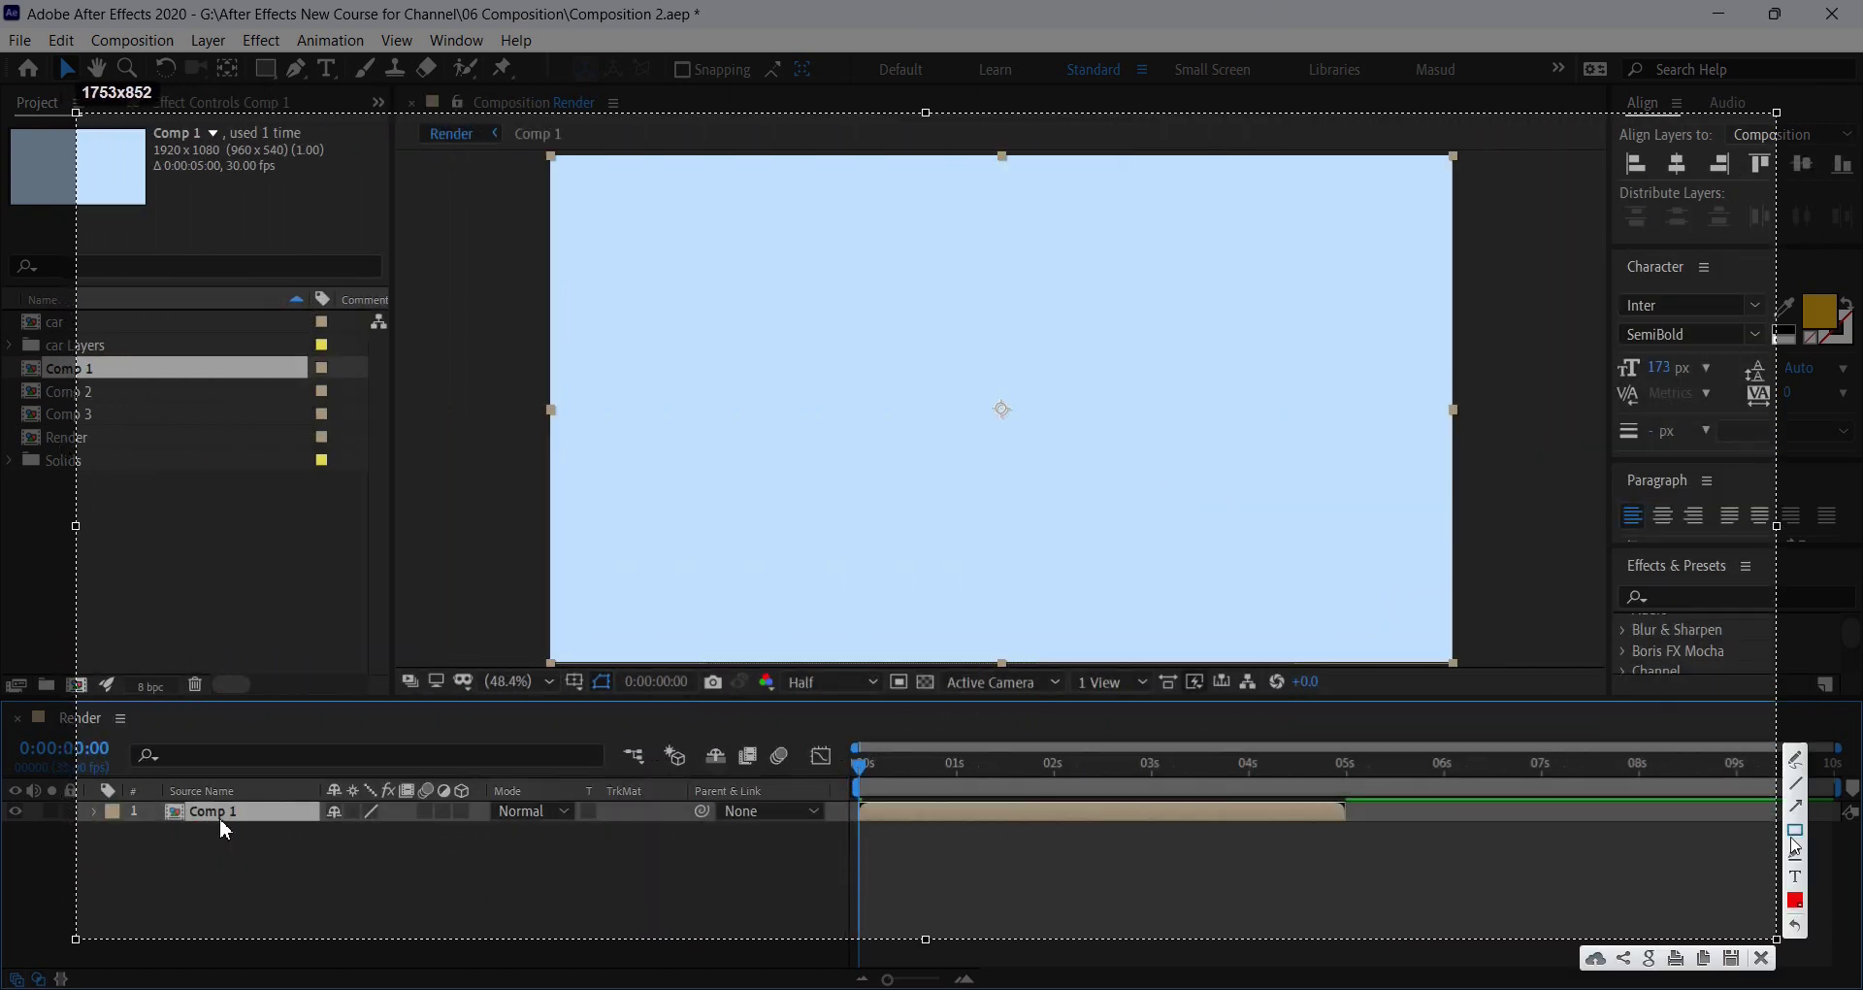
pyautogui.click(1794, 835)
pyautogui.moveTo(166, 187)
pyautogui.mouseDown()
pyautogui.moveTo(448, 511)
pyautogui.moveTo(504, 524)
pyautogui.mouseUp()
pyautogui.moveTo(1069, 191); pyautogui.dragTo(1282, 279)
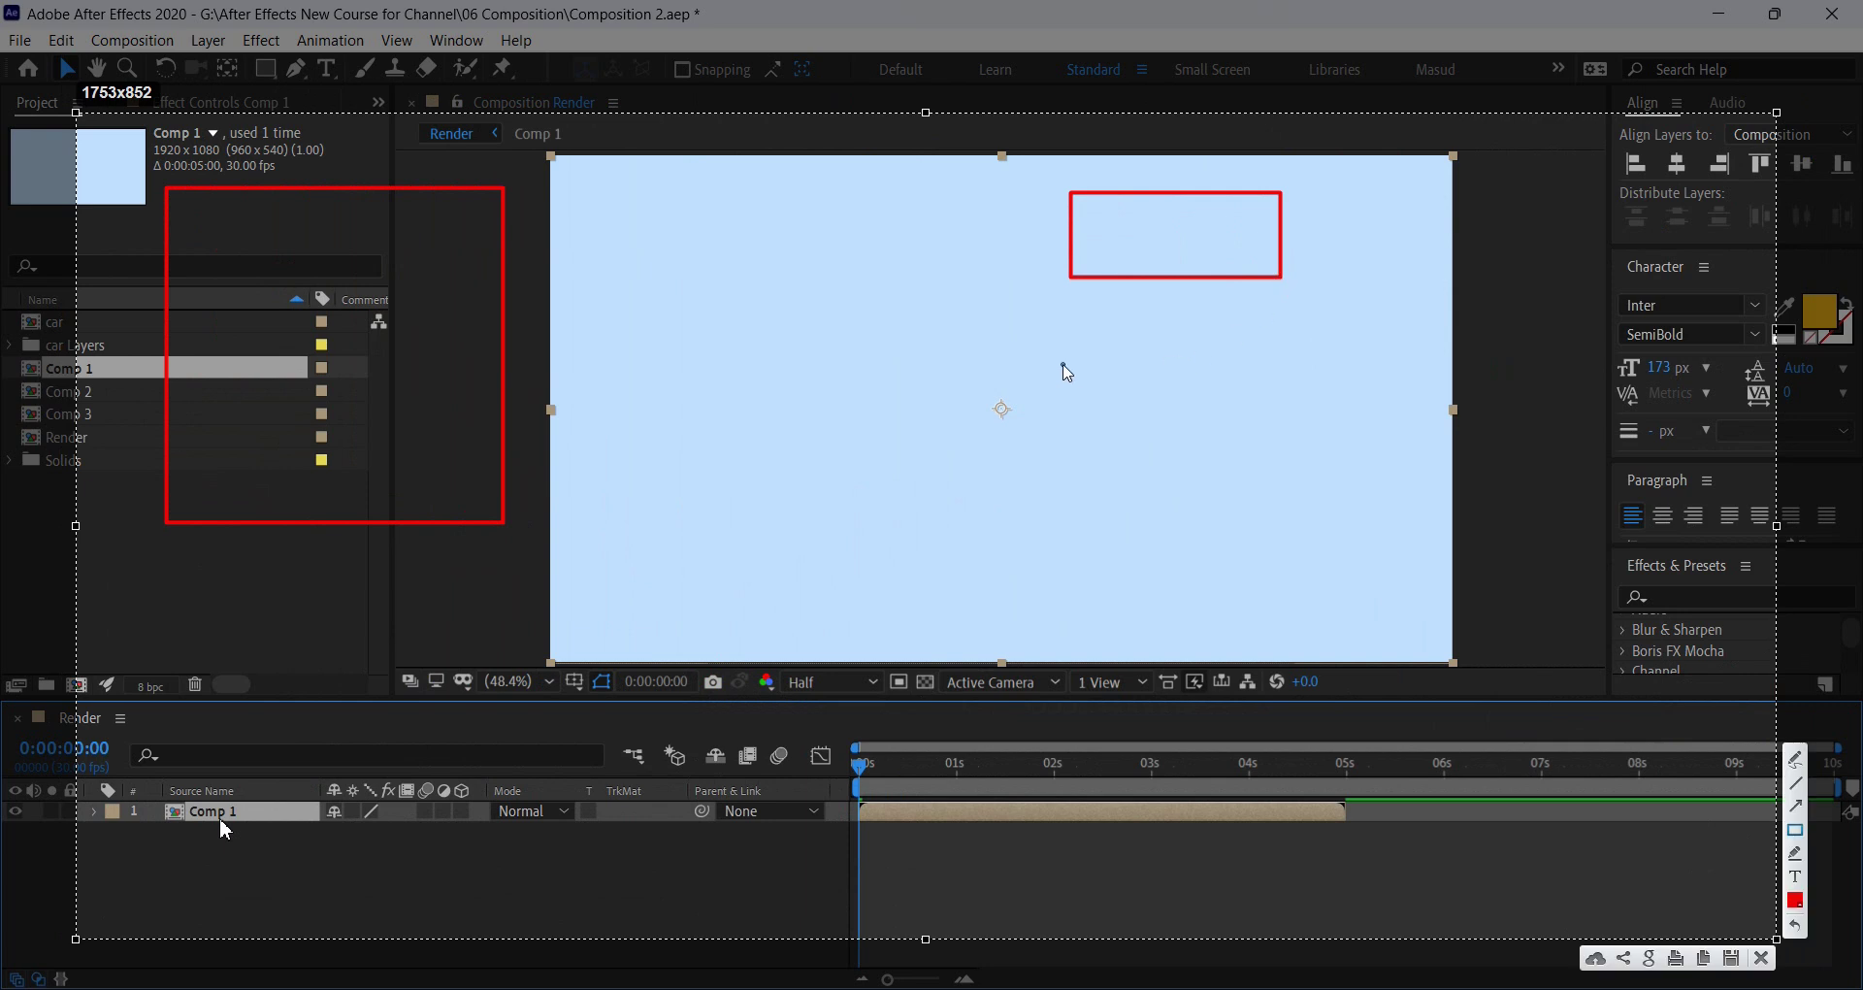
pyautogui.moveTo(1063, 365); pyautogui.dragTo(1309, 446)
pyautogui.moveTo(1049, 528); pyautogui.dragTo(1294, 611)
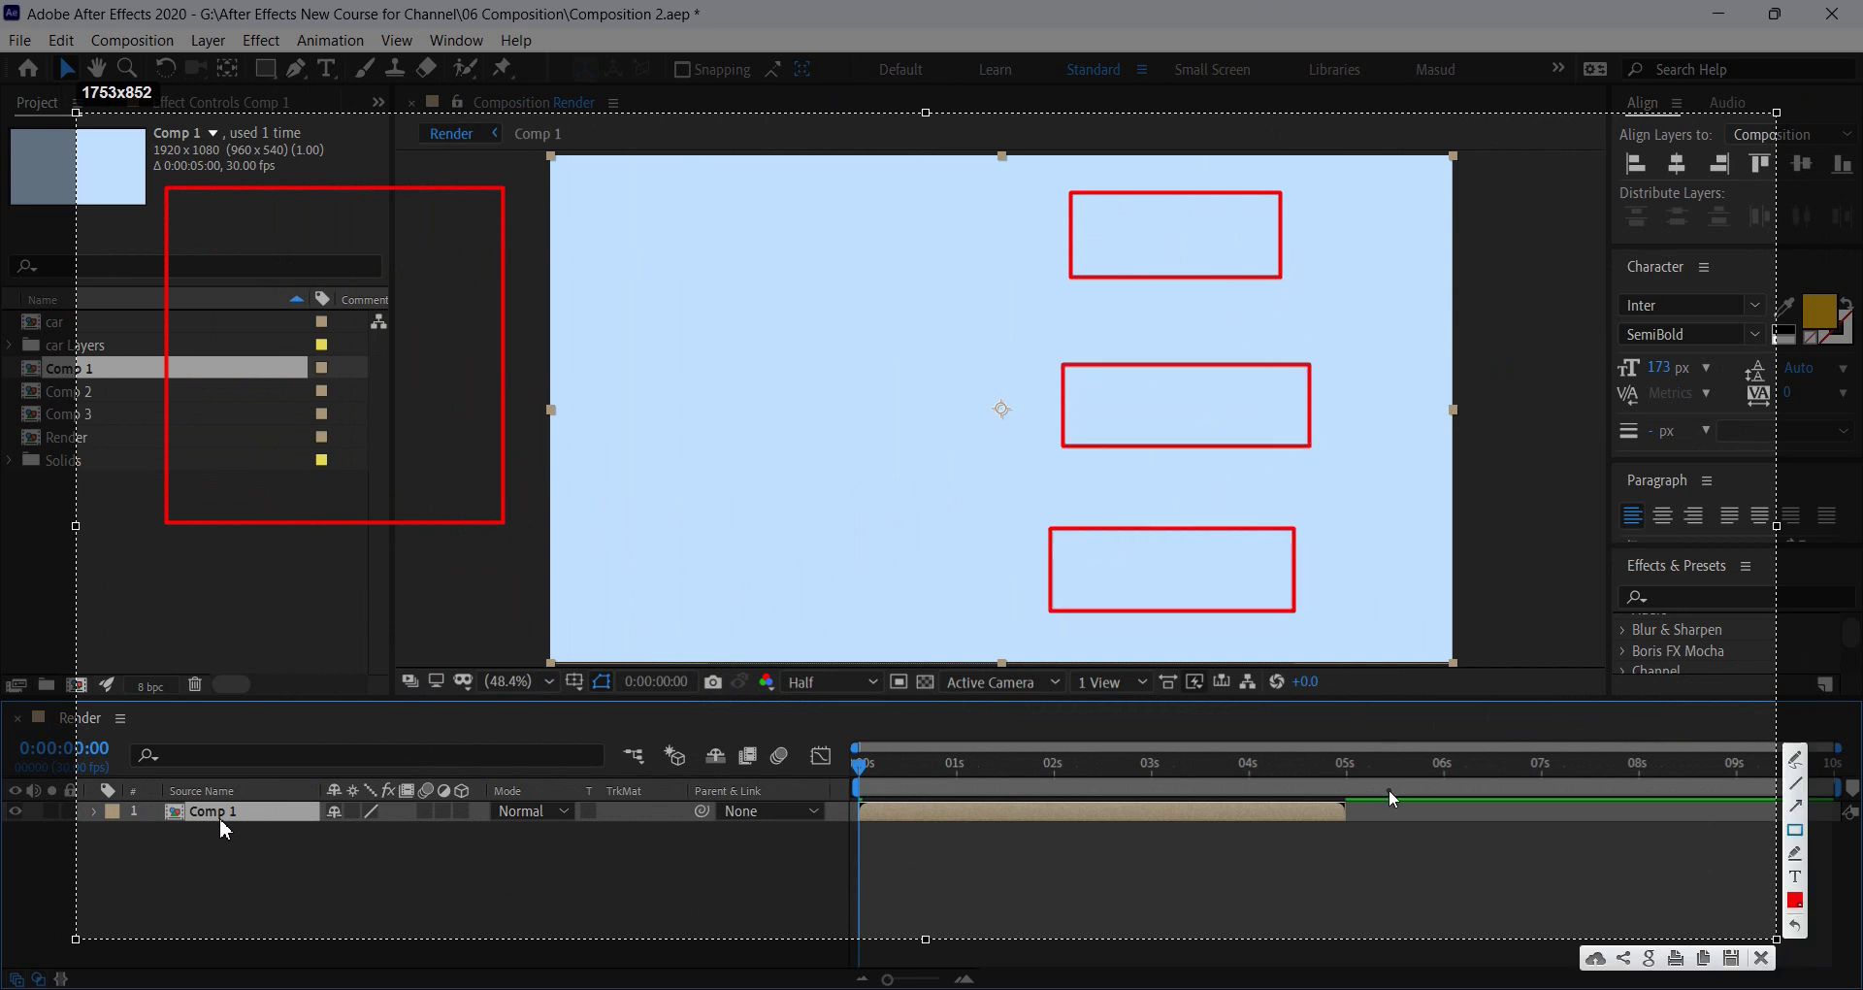
pyautogui.moveTo(1416, 297); pyautogui.dragTo(1558, 386)
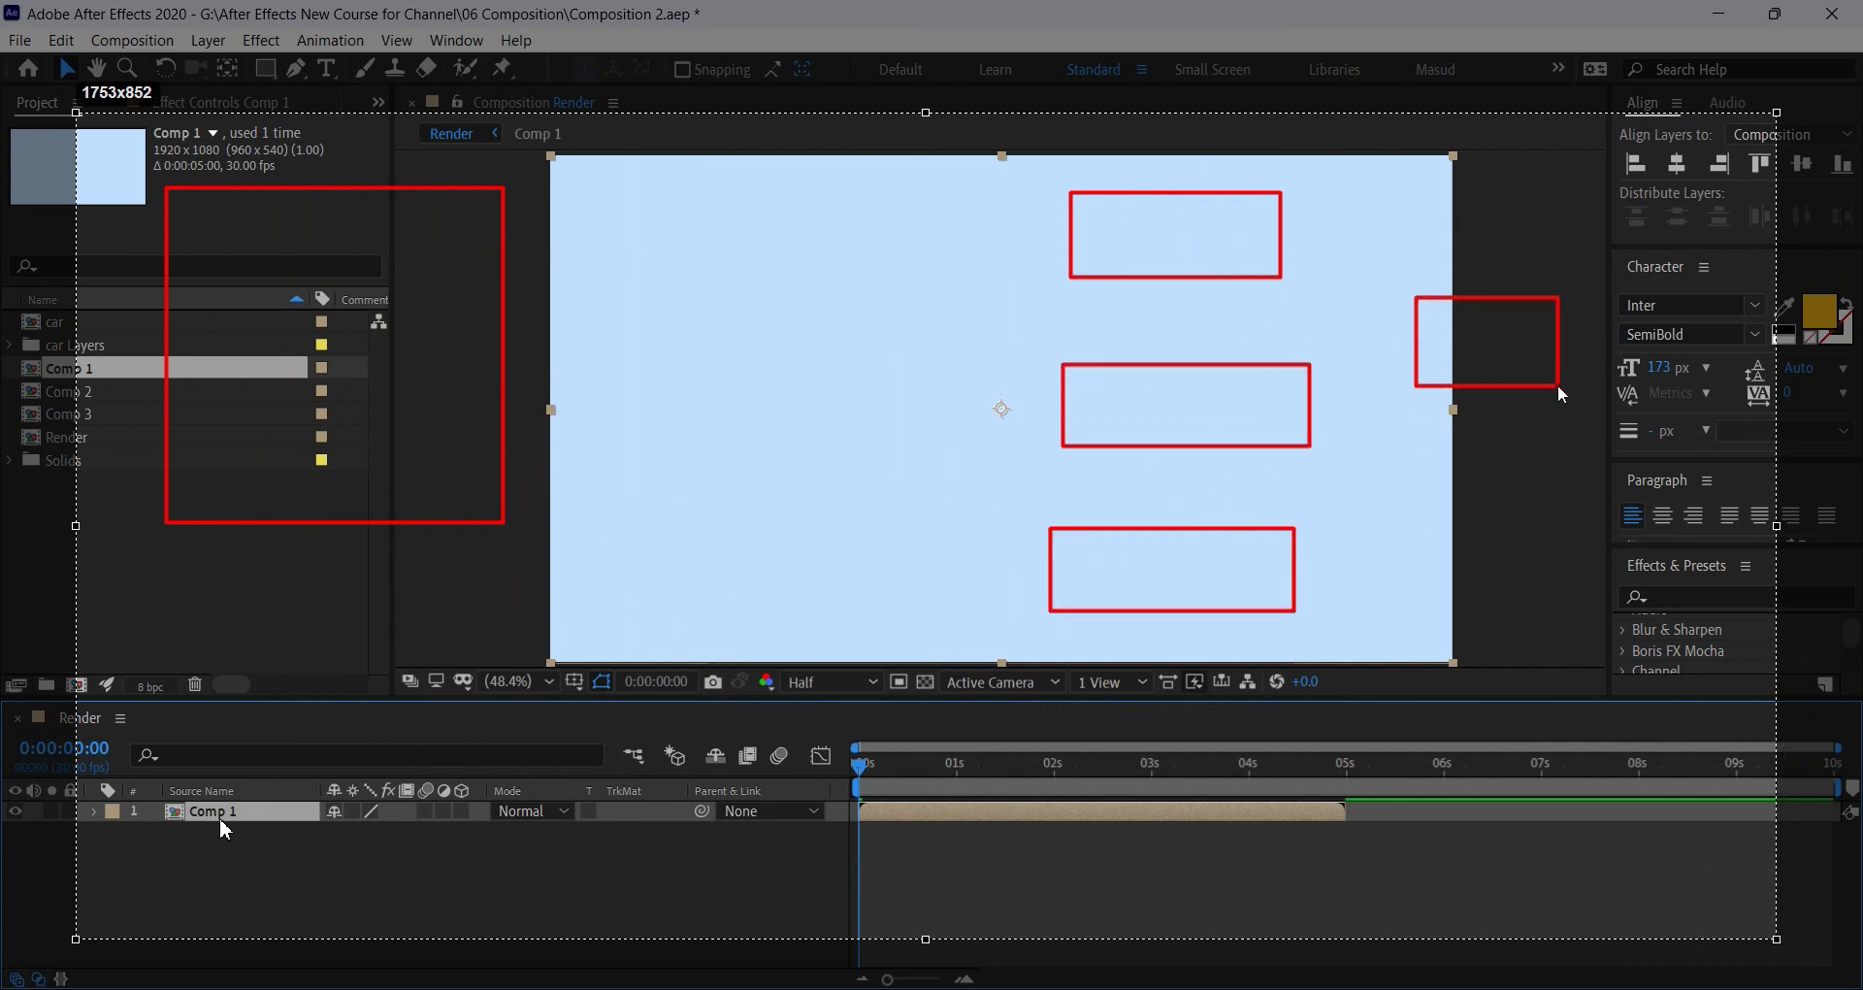
pyautogui.moveTo(1392, 480); pyautogui.dragTo(1580, 580)
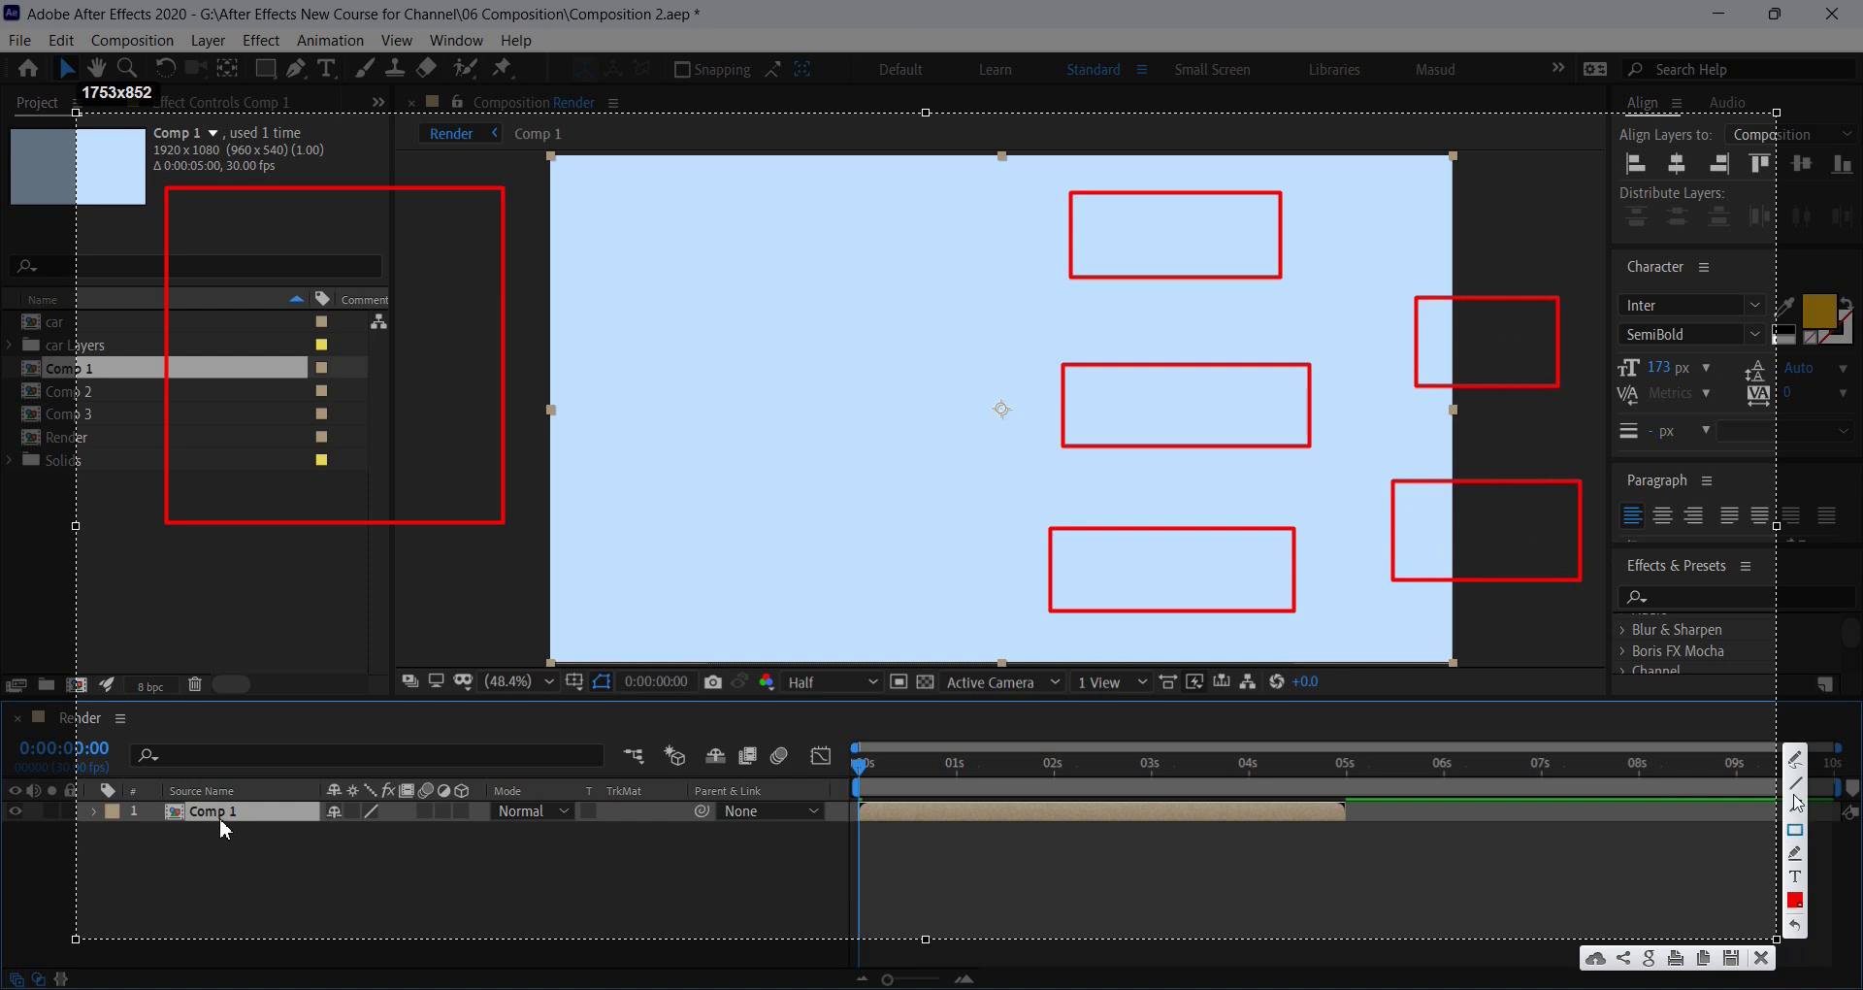
# Draw red arrows linking the three middle boxes to the large box and the two outer boxes to the middle ones.
pyautogui.click(1795, 805)
pyautogui.moveTo(1071, 555); pyautogui.dragTo(482, 421)
pyautogui.moveTo(1092, 392); pyautogui.dragTo(504, 357)
pyautogui.moveTo(1163, 235)
pyautogui.mouseDown()
pyautogui.moveTo(408, 296)
pyautogui.moveTo(469, 283)
pyautogui.mouseUp()
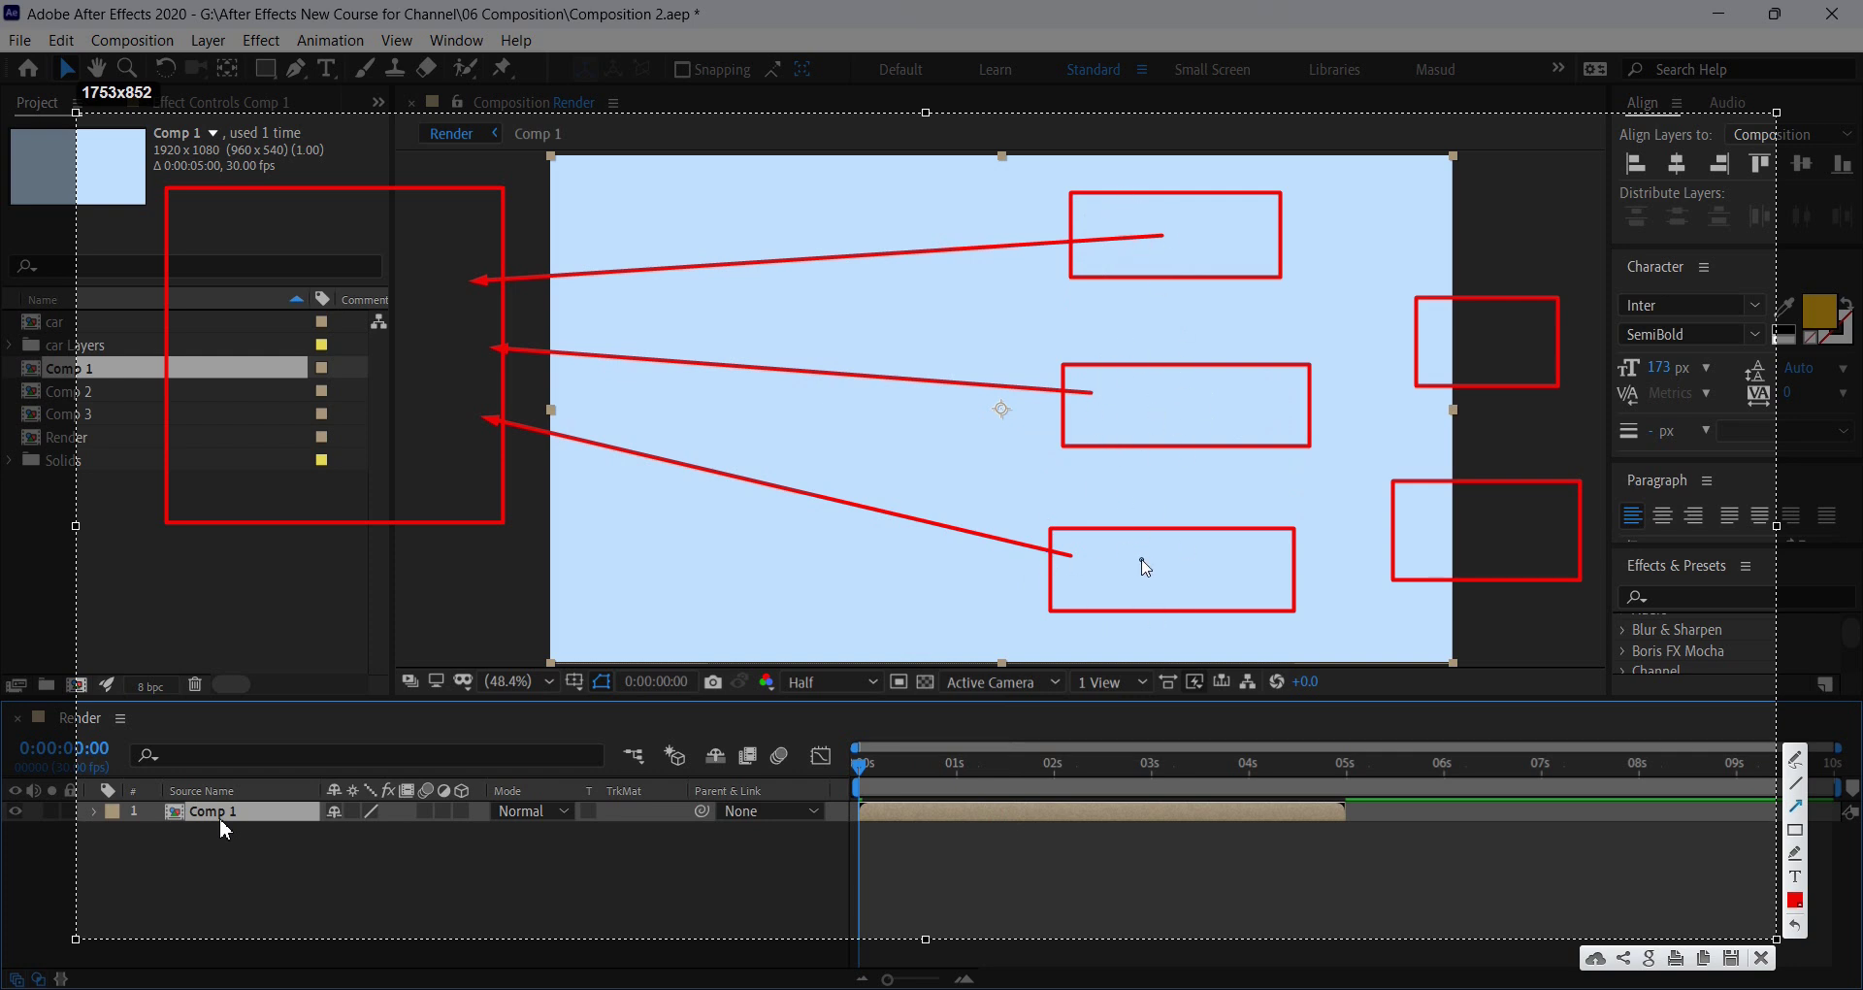
pyautogui.moveTo(1437, 340); pyautogui.dragTo(1274, 408)
pyautogui.moveTo(1434, 530); pyautogui.dragTo(1203, 575)
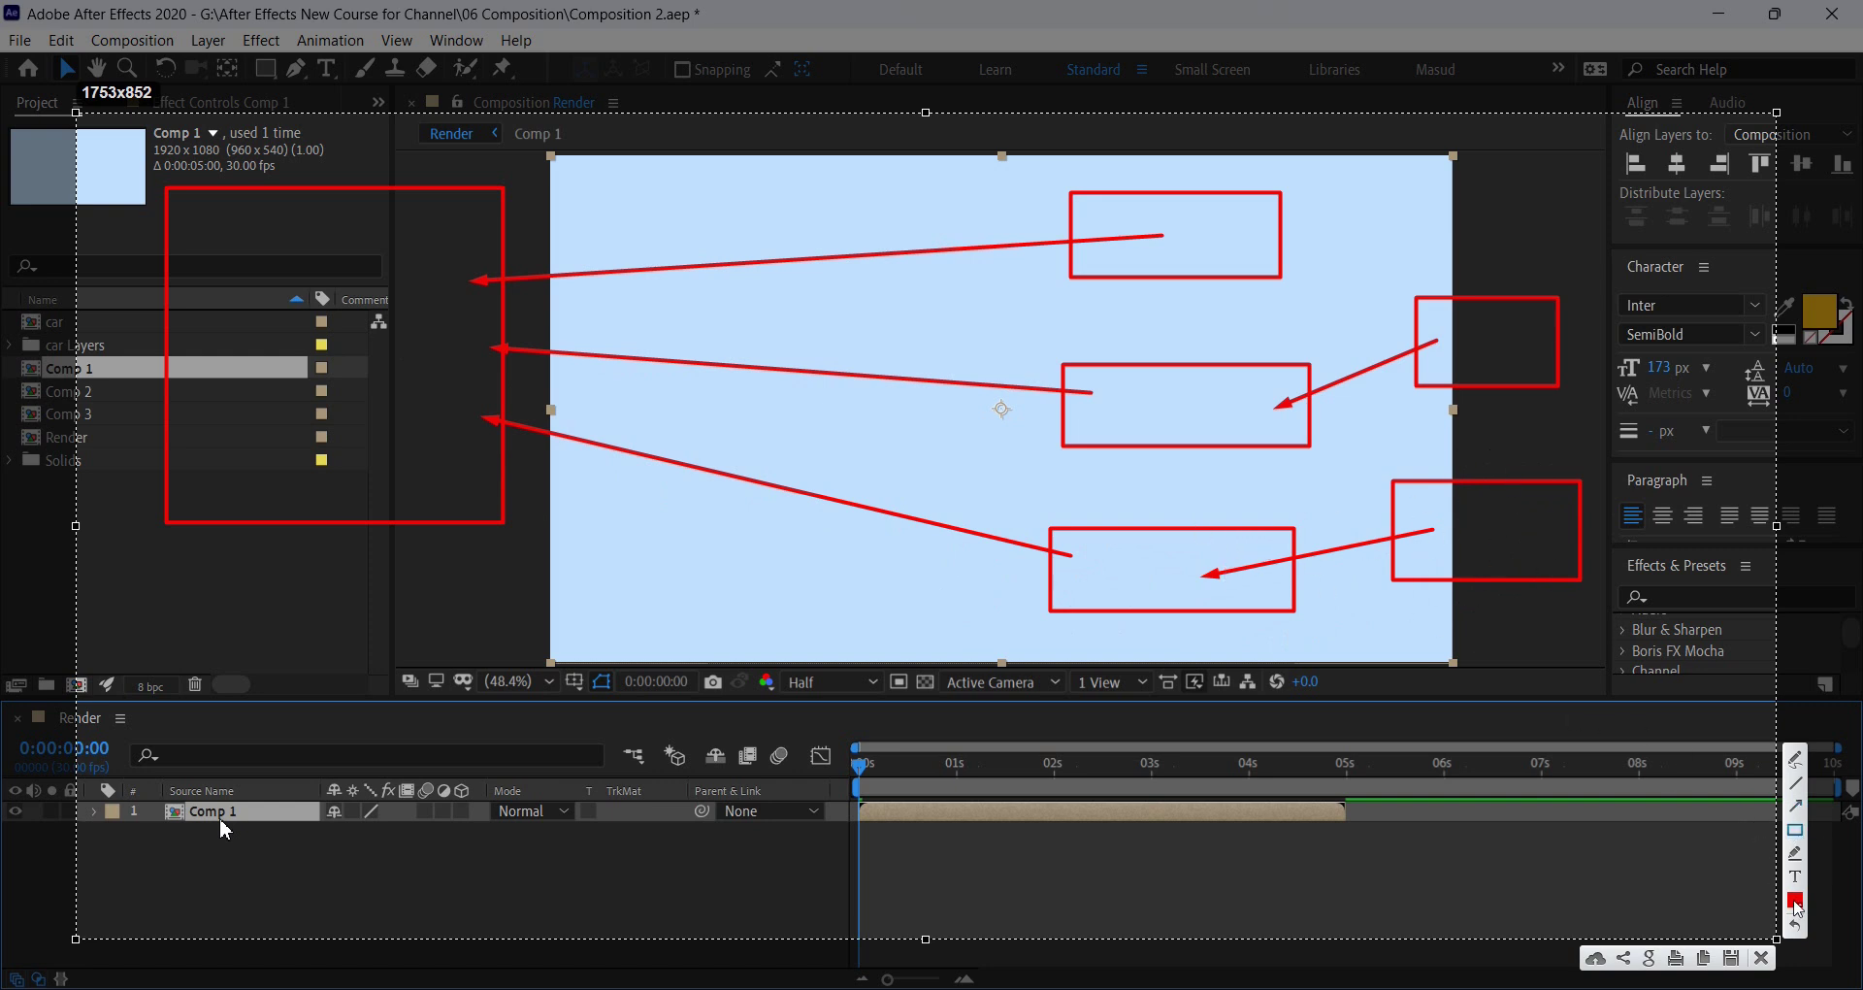
# Switch the annotation color to green and draw a rectangle inside each of the two lower middle boxes.
pyautogui.click(1795, 902)
pyautogui.click(1578, 671)
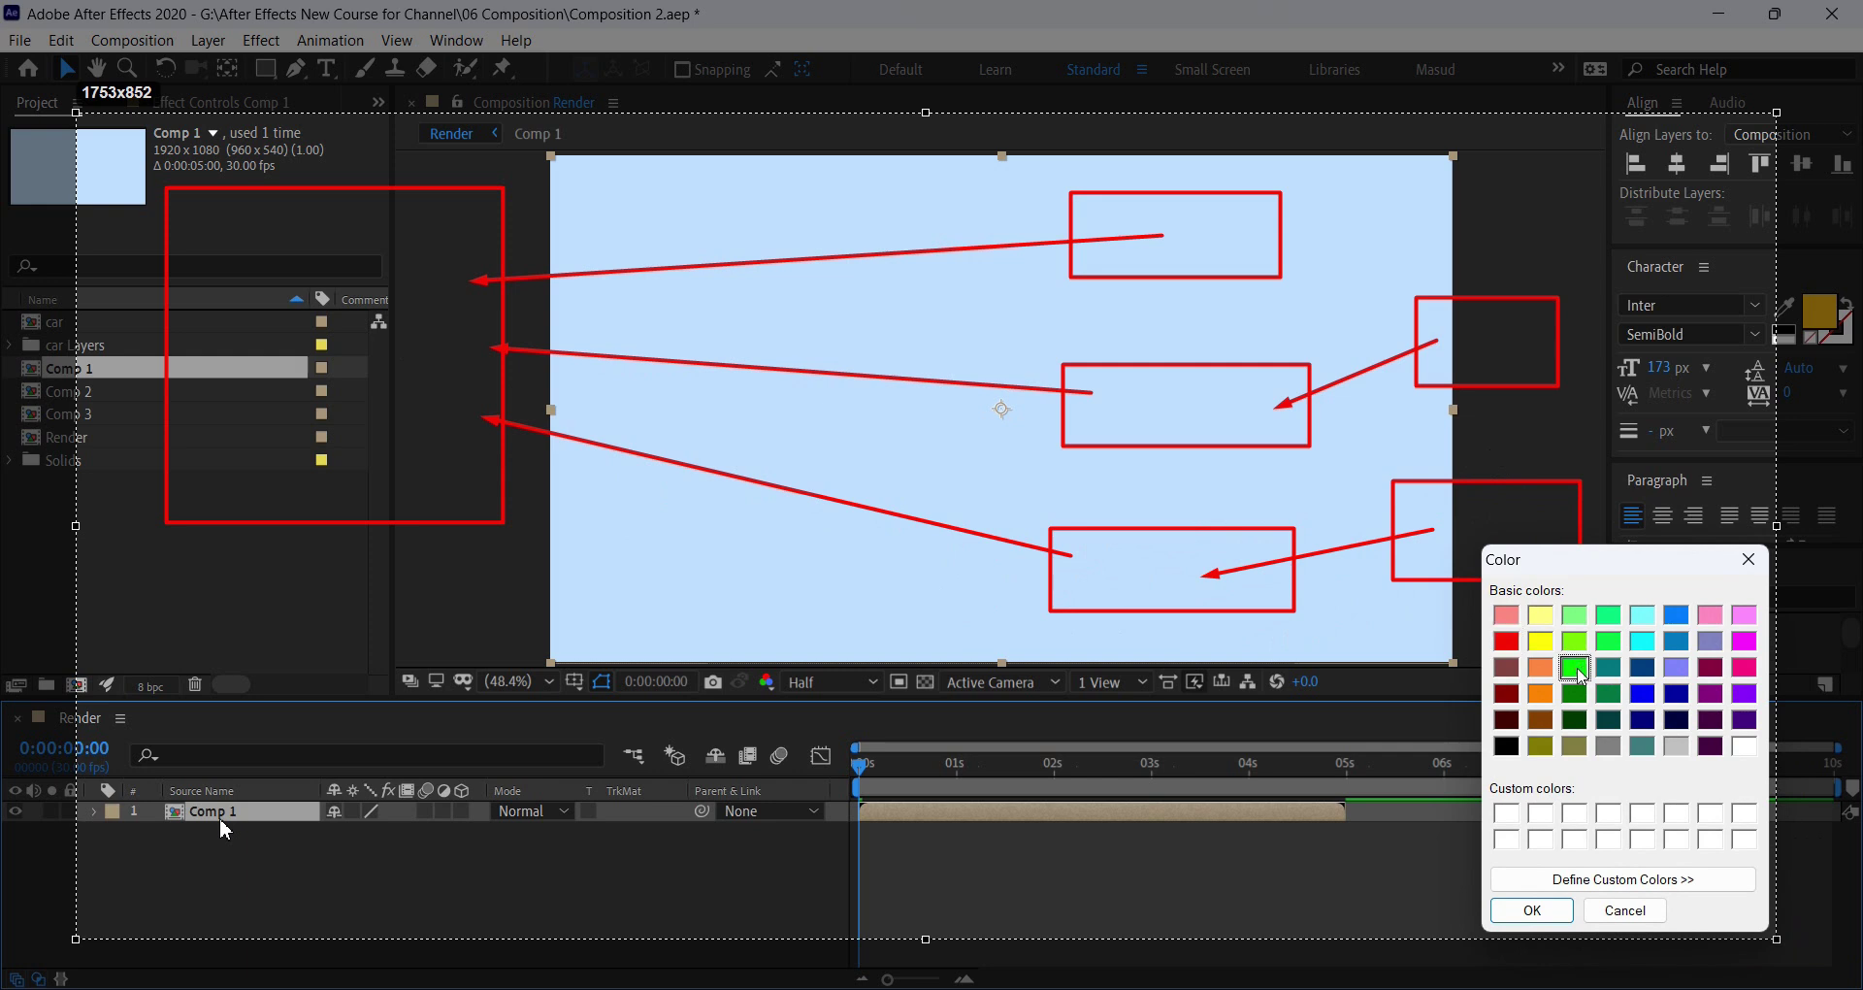
pyautogui.click(1532, 910)
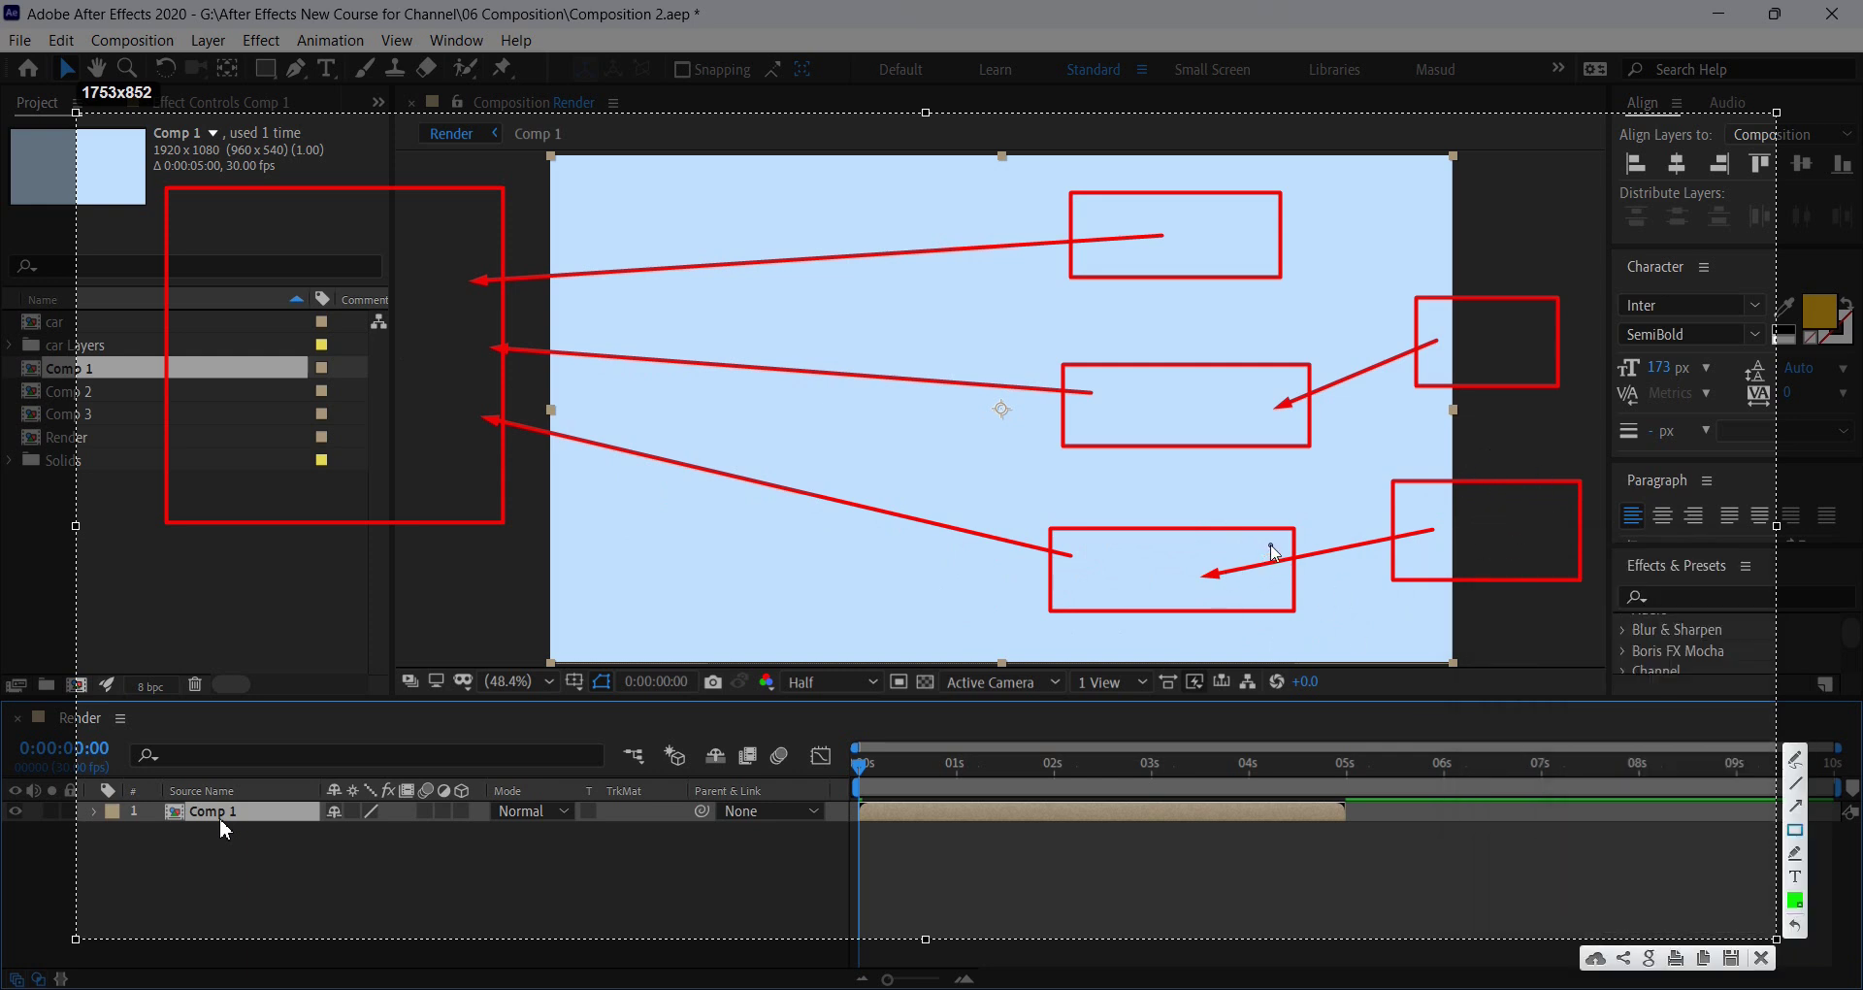
pyautogui.moveTo(1269, 544)
pyautogui.mouseDown()
pyautogui.moveTo(1161, 592)
pyautogui.moveTo(1086, 594)
pyautogui.mouseUp()
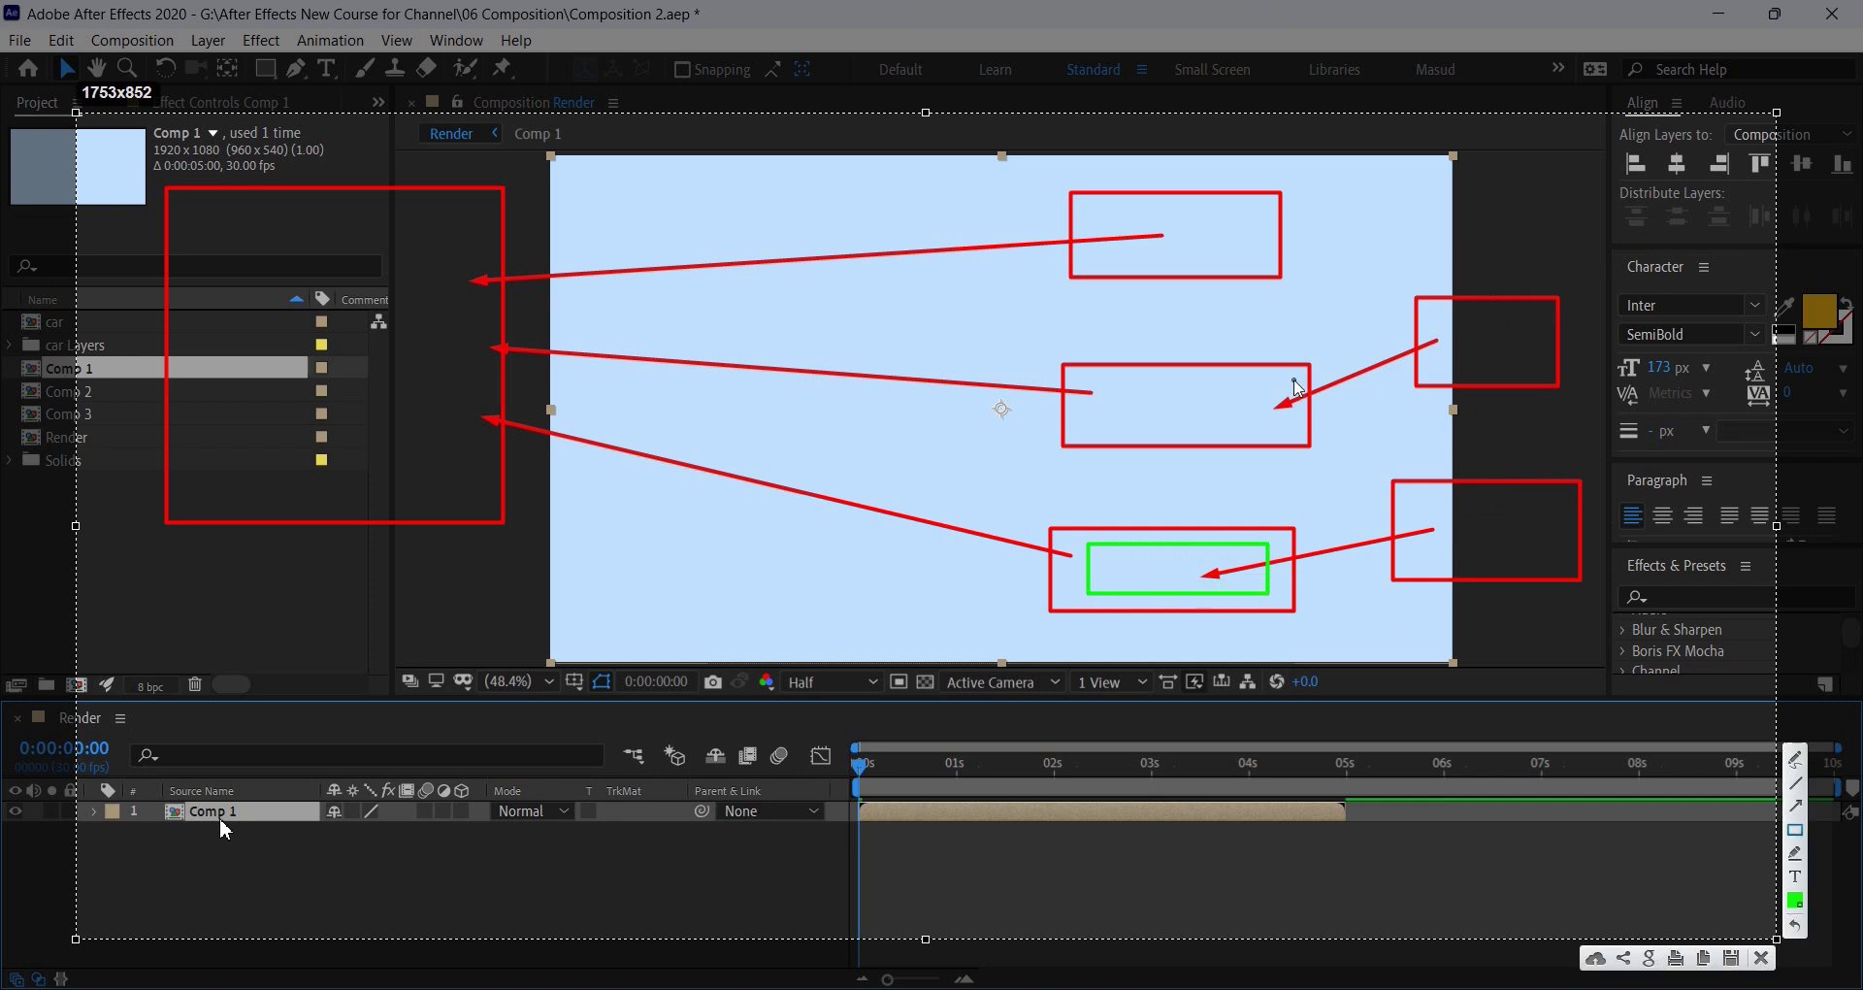
pyautogui.moveTo(1295, 379); pyautogui.dragTo(1112, 416)
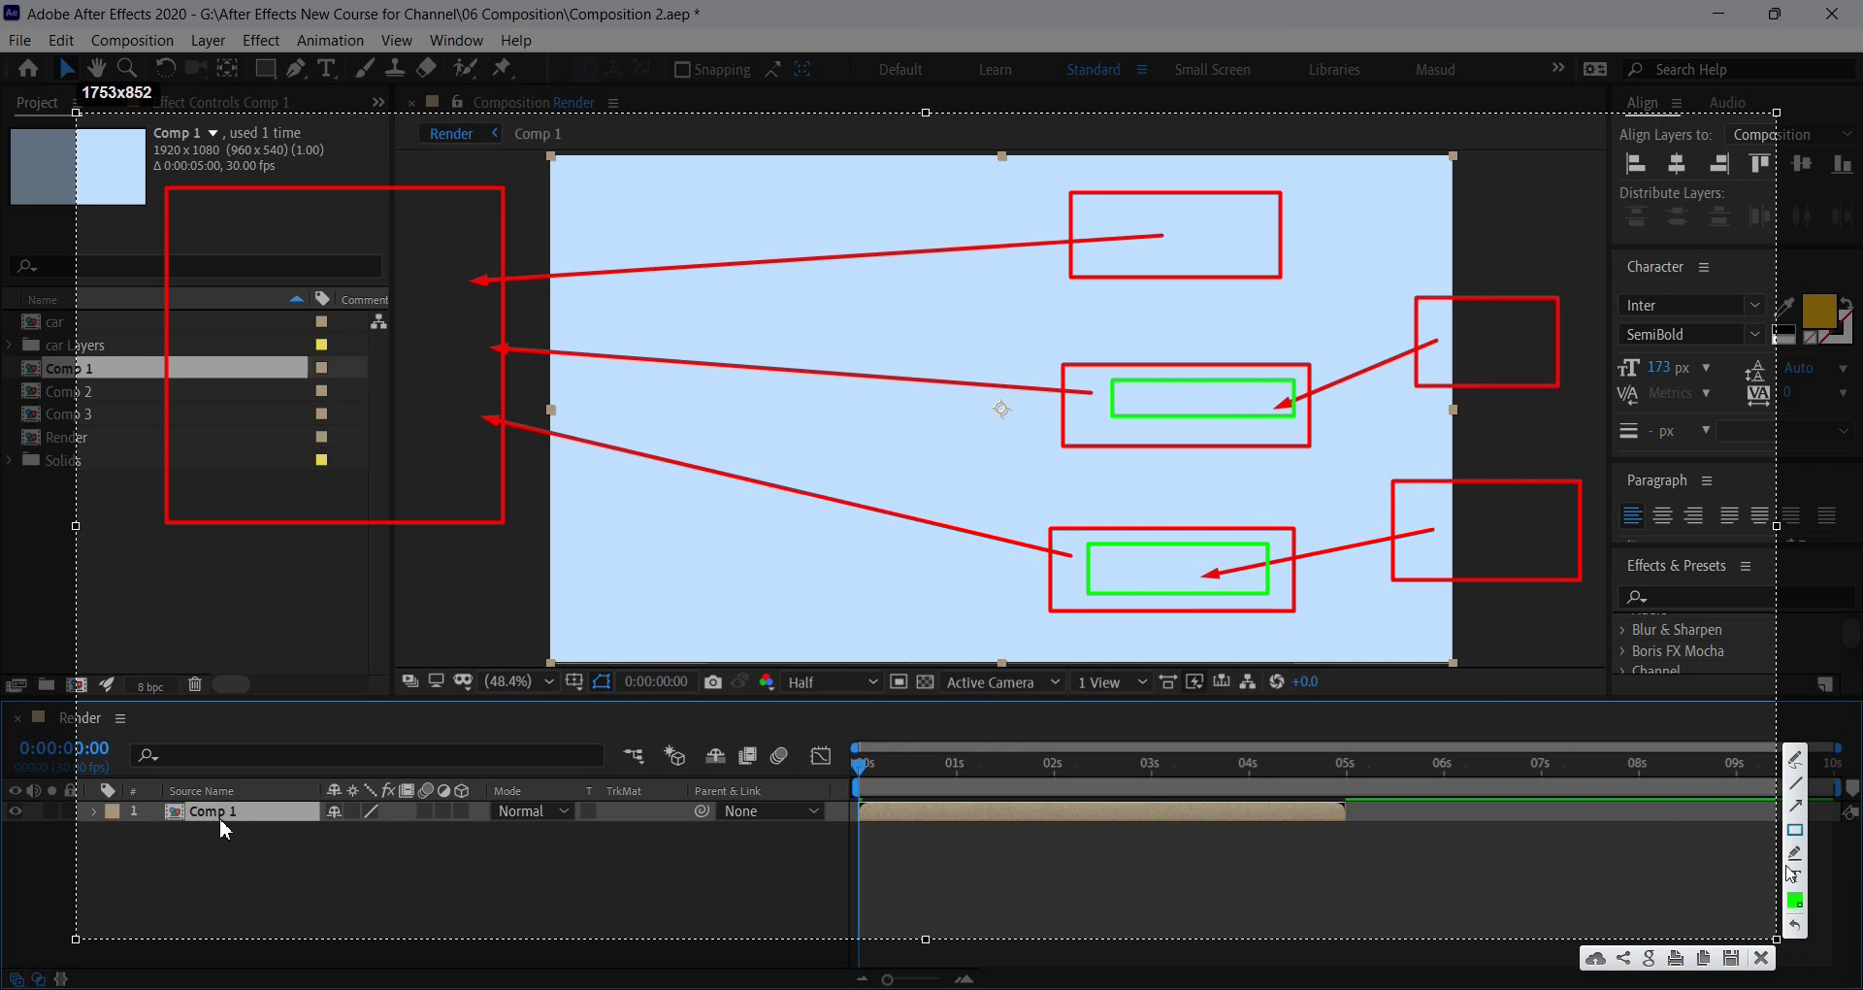
# Draw three blue rectangles stacked inside the large red box, and close the annotated screen capture without saving it.
pyautogui.click(1795, 901)
pyautogui.click(1642, 693)
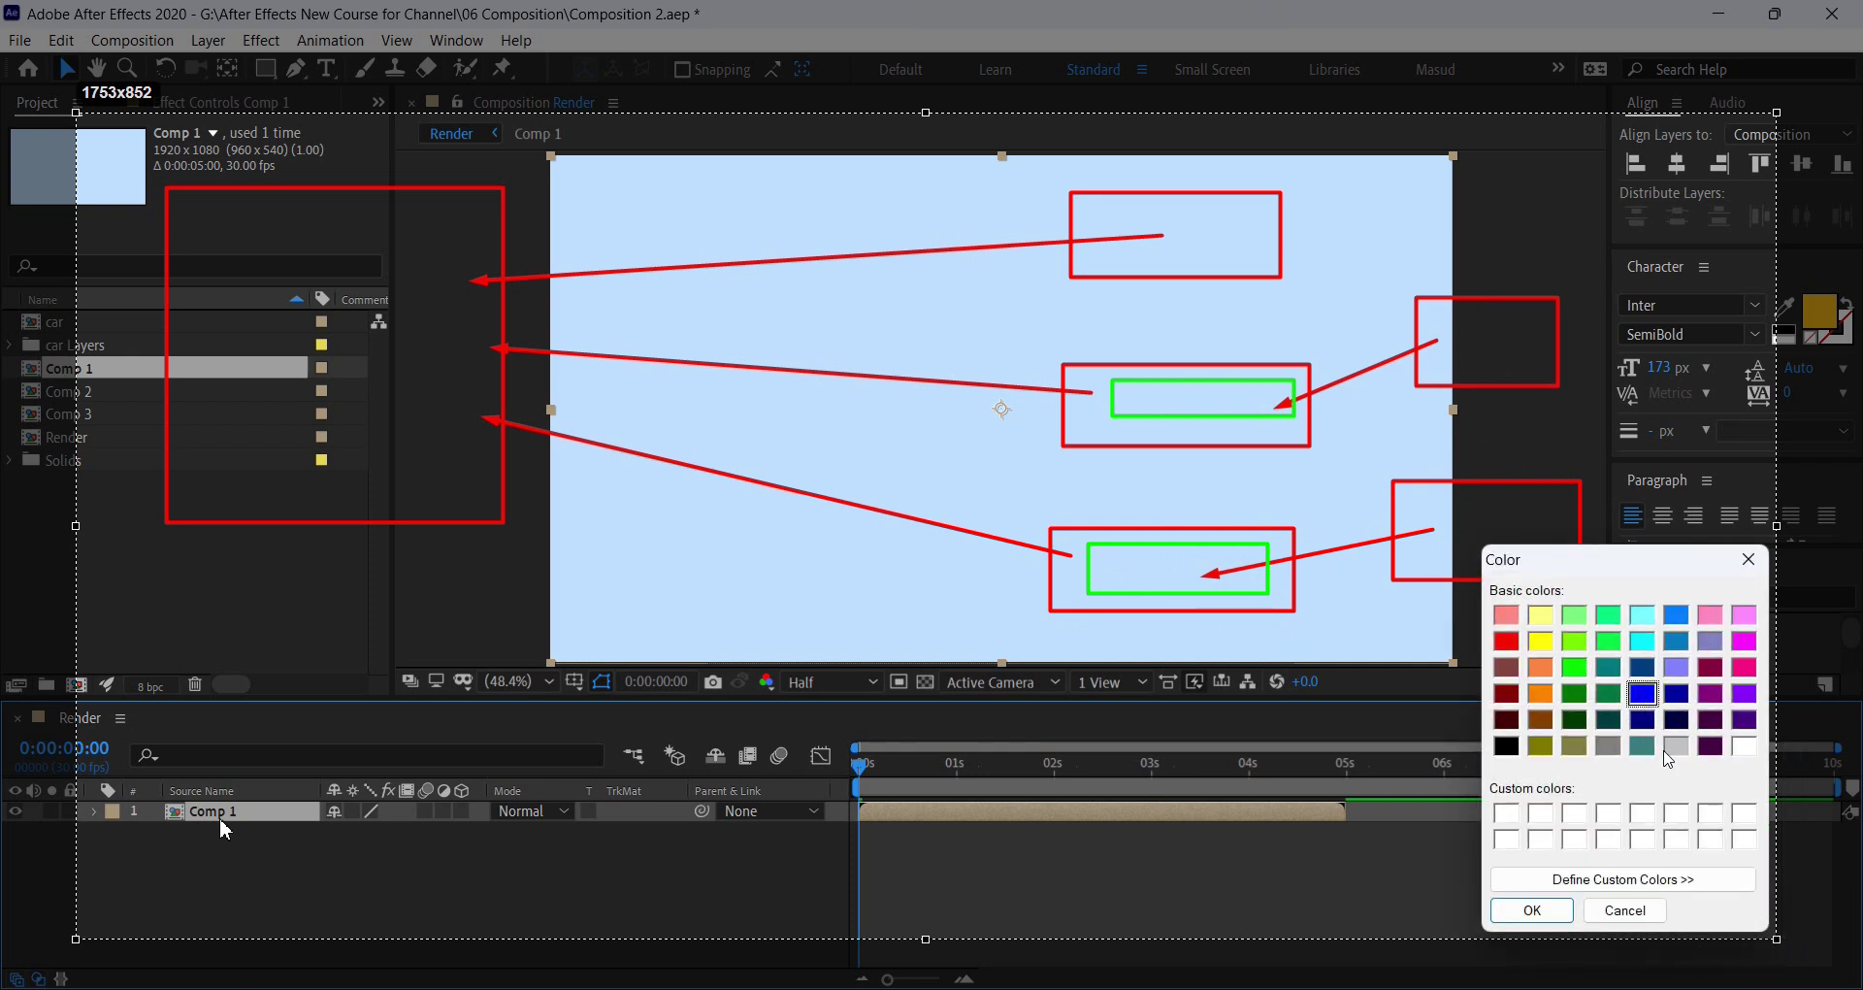
pyautogui.click(1532, 910)
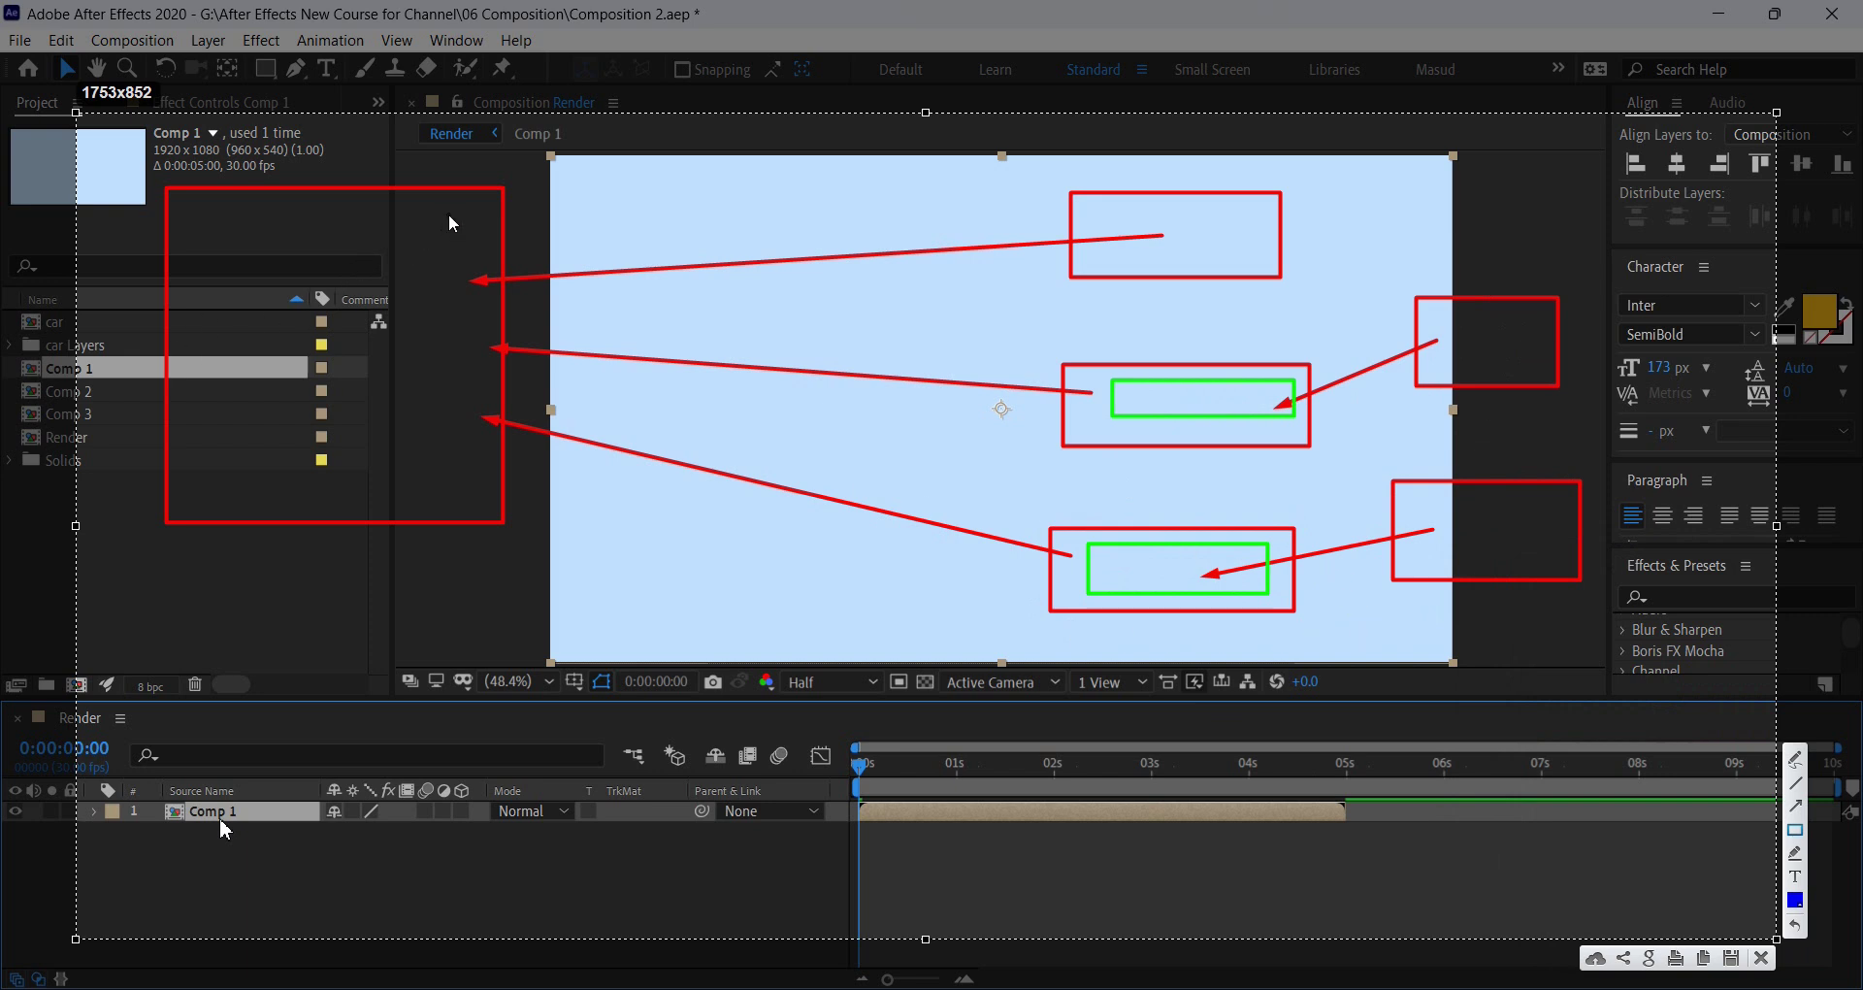
pyautogui.moveTo(449, 213); pyautogui.dragTo(212, 296)
pyautogui.moveTo(442, 327); pyautogui.dragTo(201, 415)
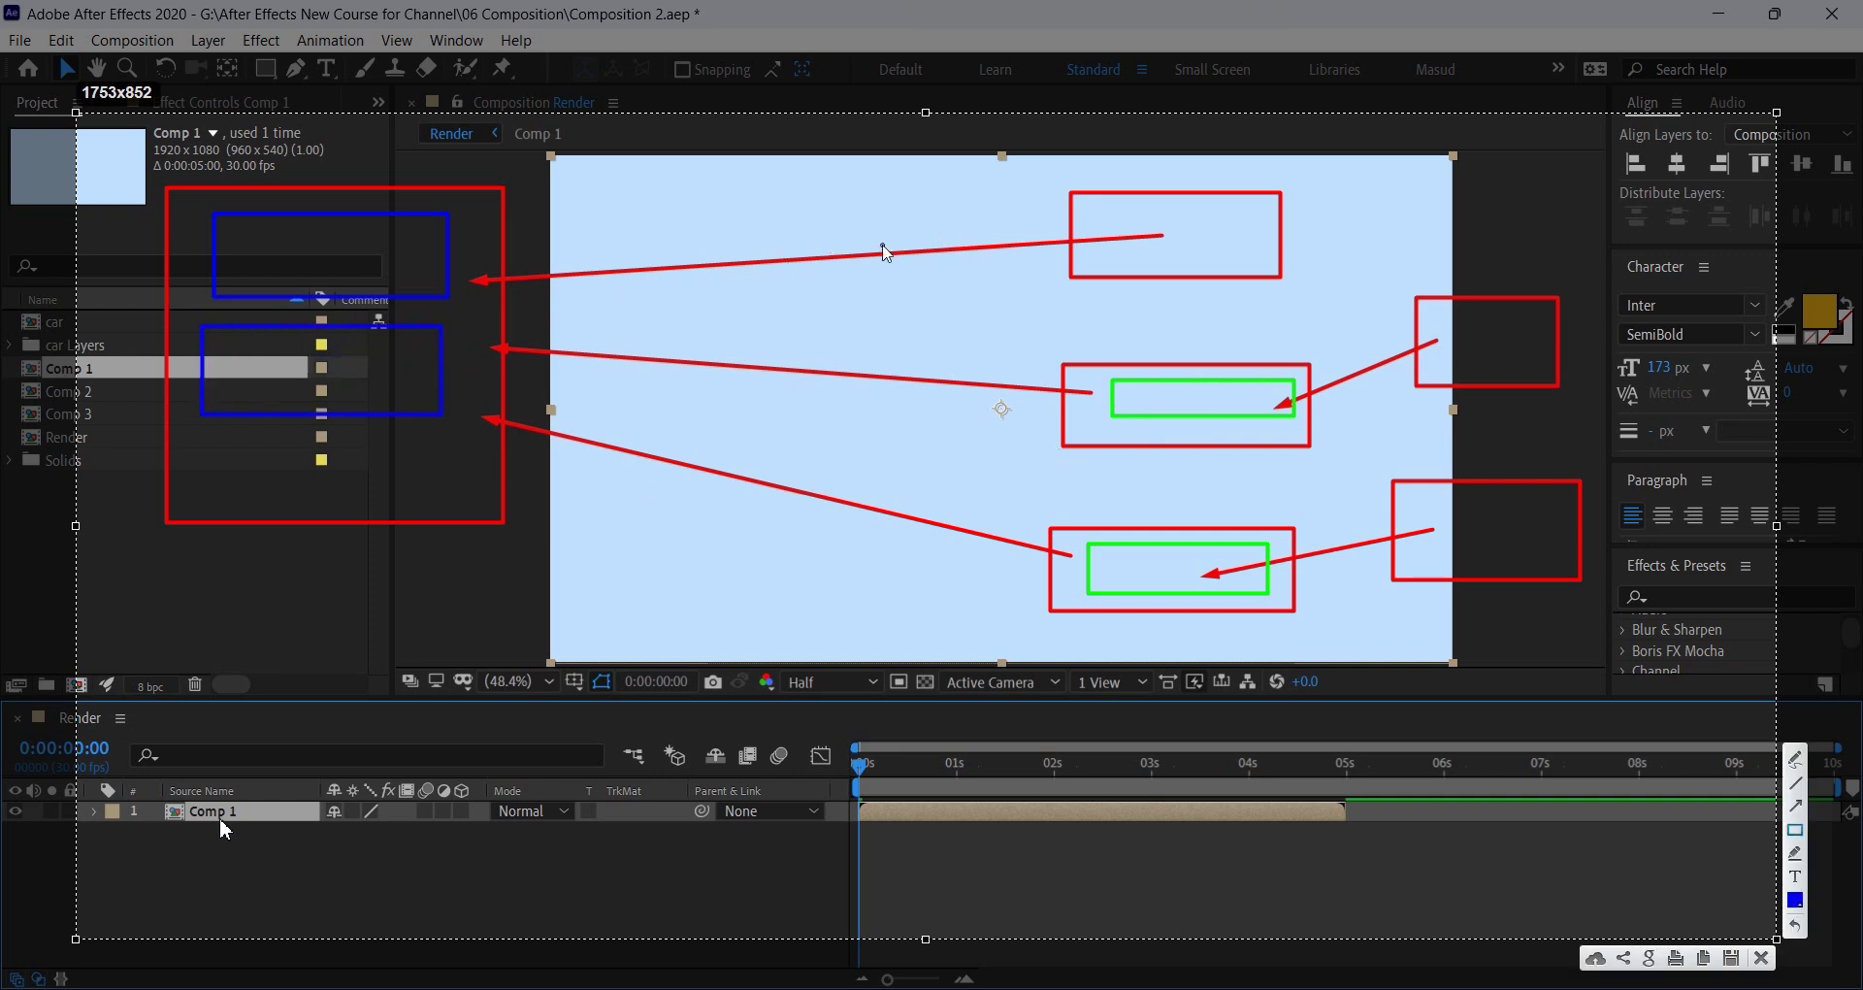
pyautogui.moveTo(447, 437); pyautogui.dragTo(189, 506)
pyautogui.click(1763, 960)
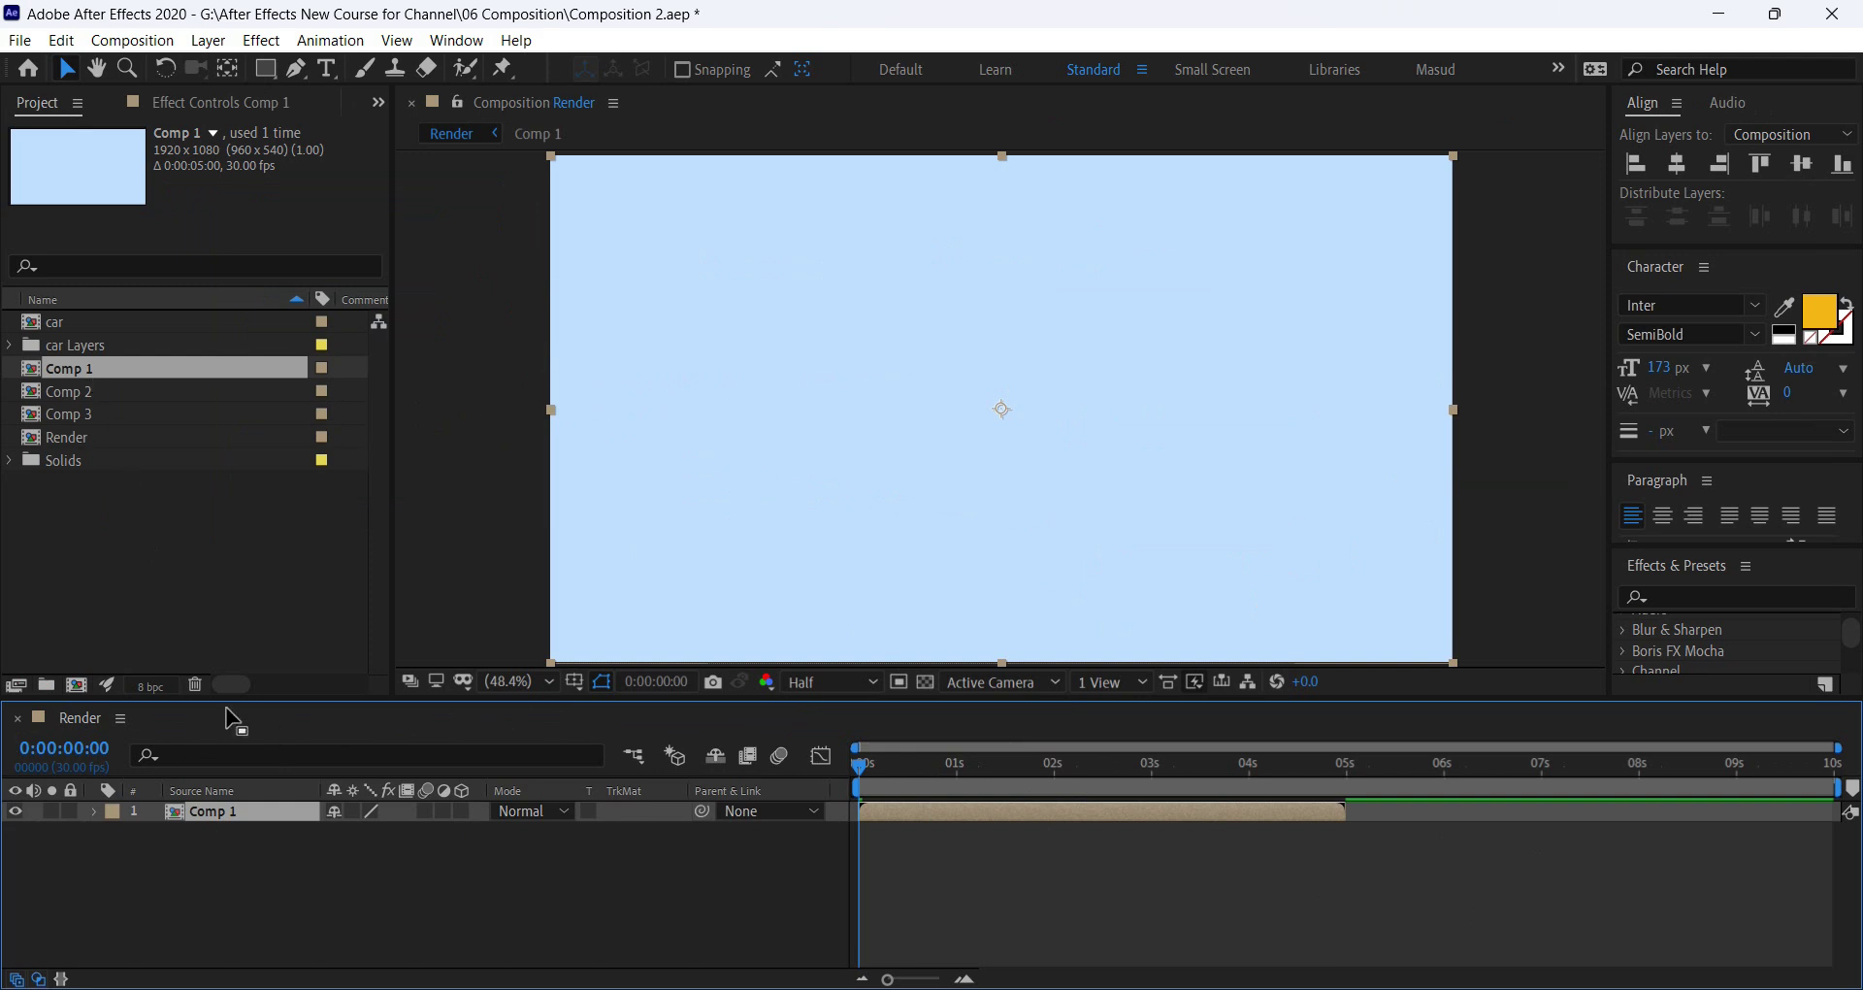
# Open the nested Comp 1 and compare its end at 0:00:04:29 with its layer in the Render timeline.
pyautogui.doubleClick(195, 809)
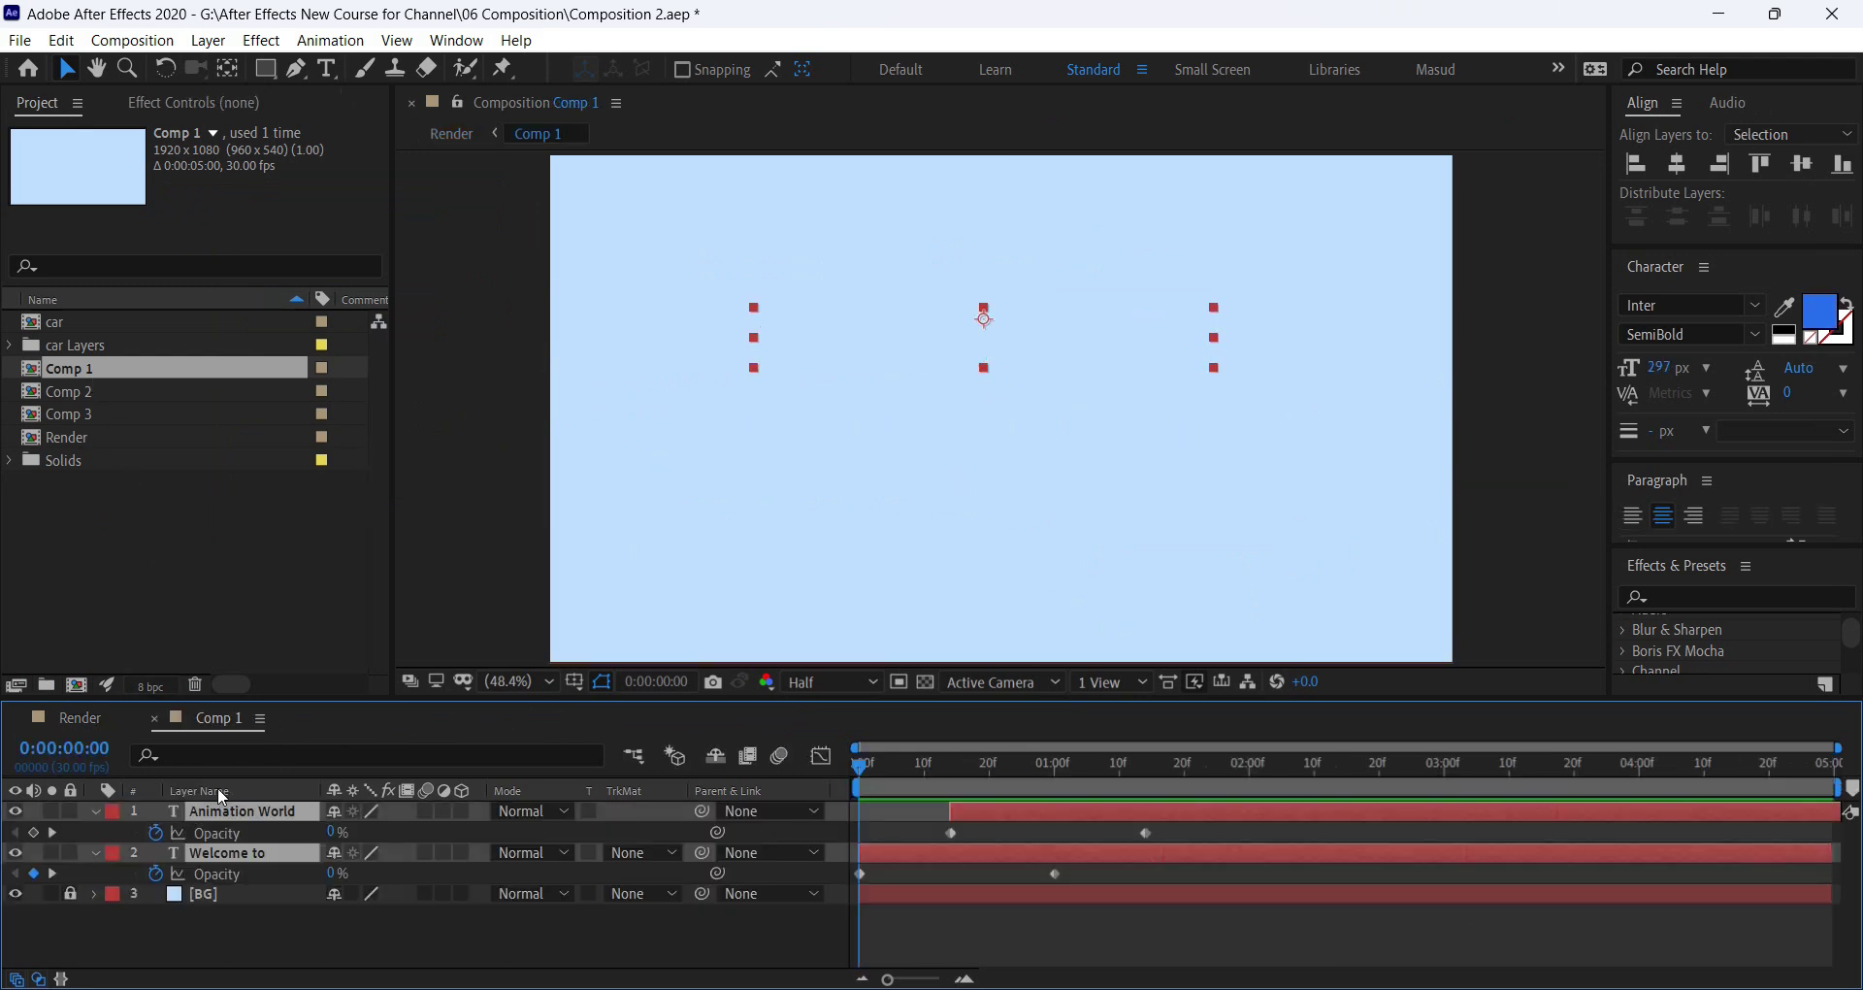
pyautogui.moveTo(1266, 764); pyautogui.dragTo(1858, 760)
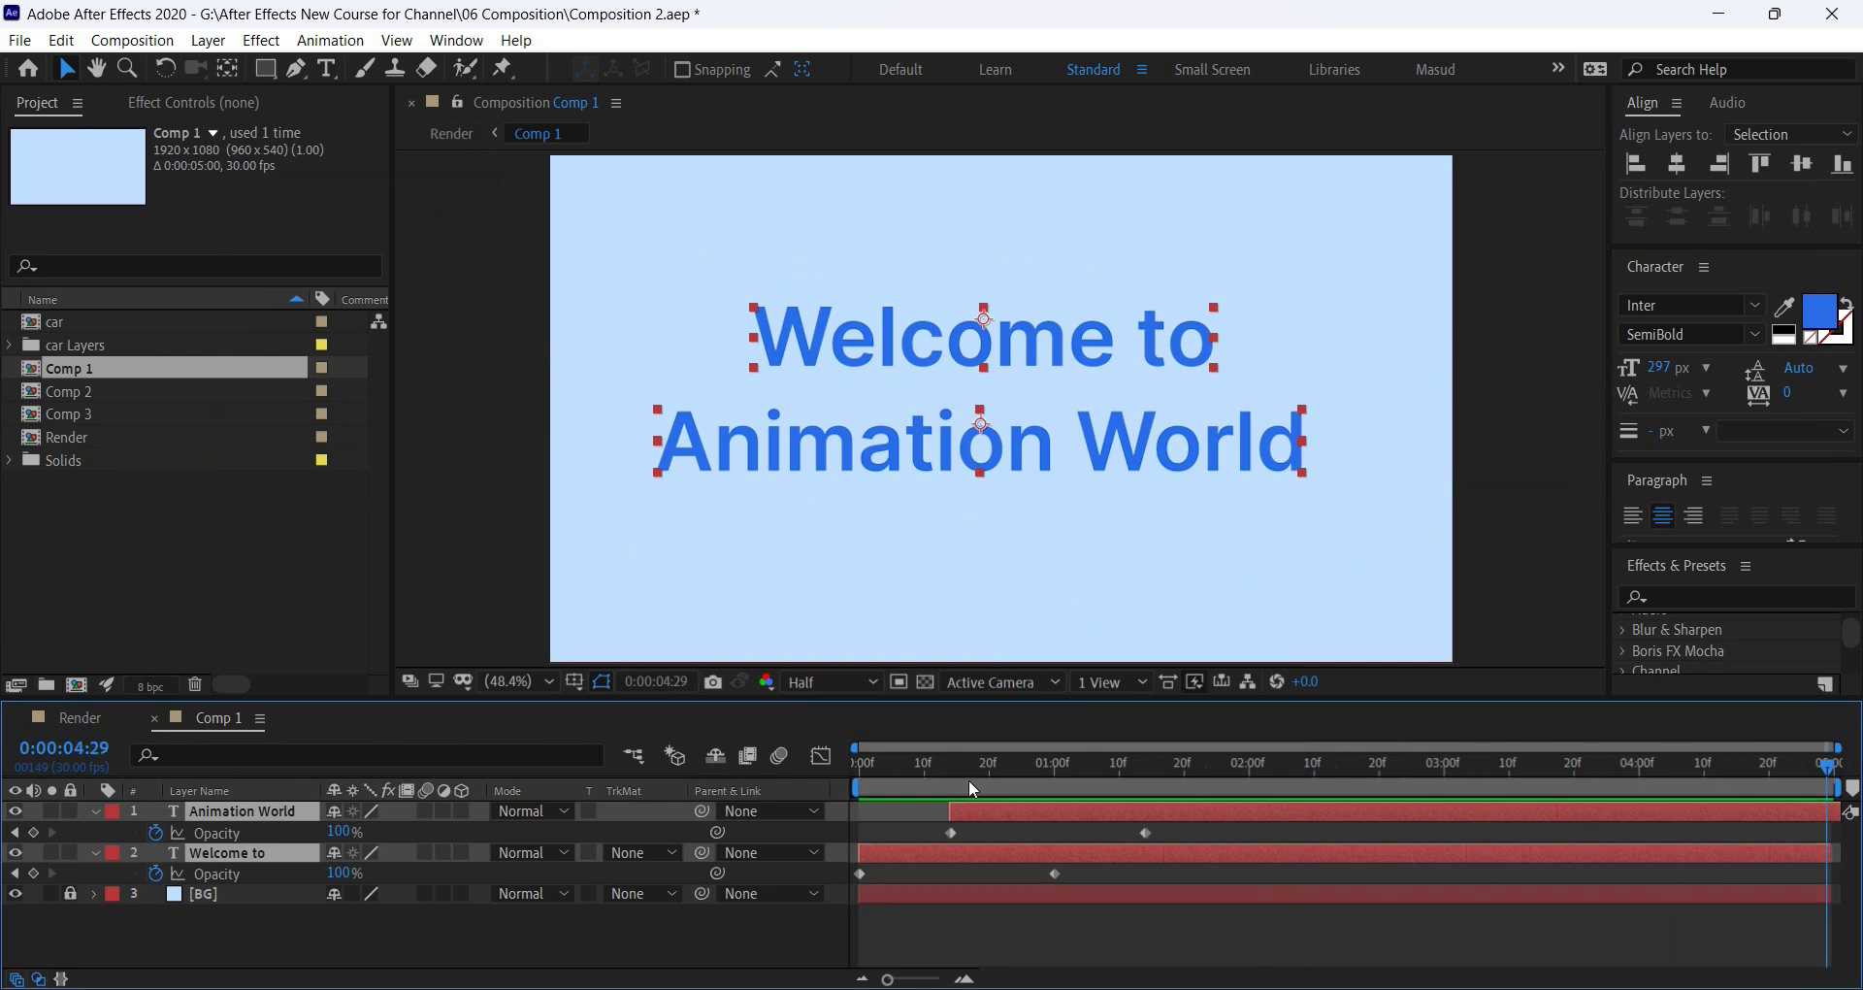
pyautogui.click(72, 716)
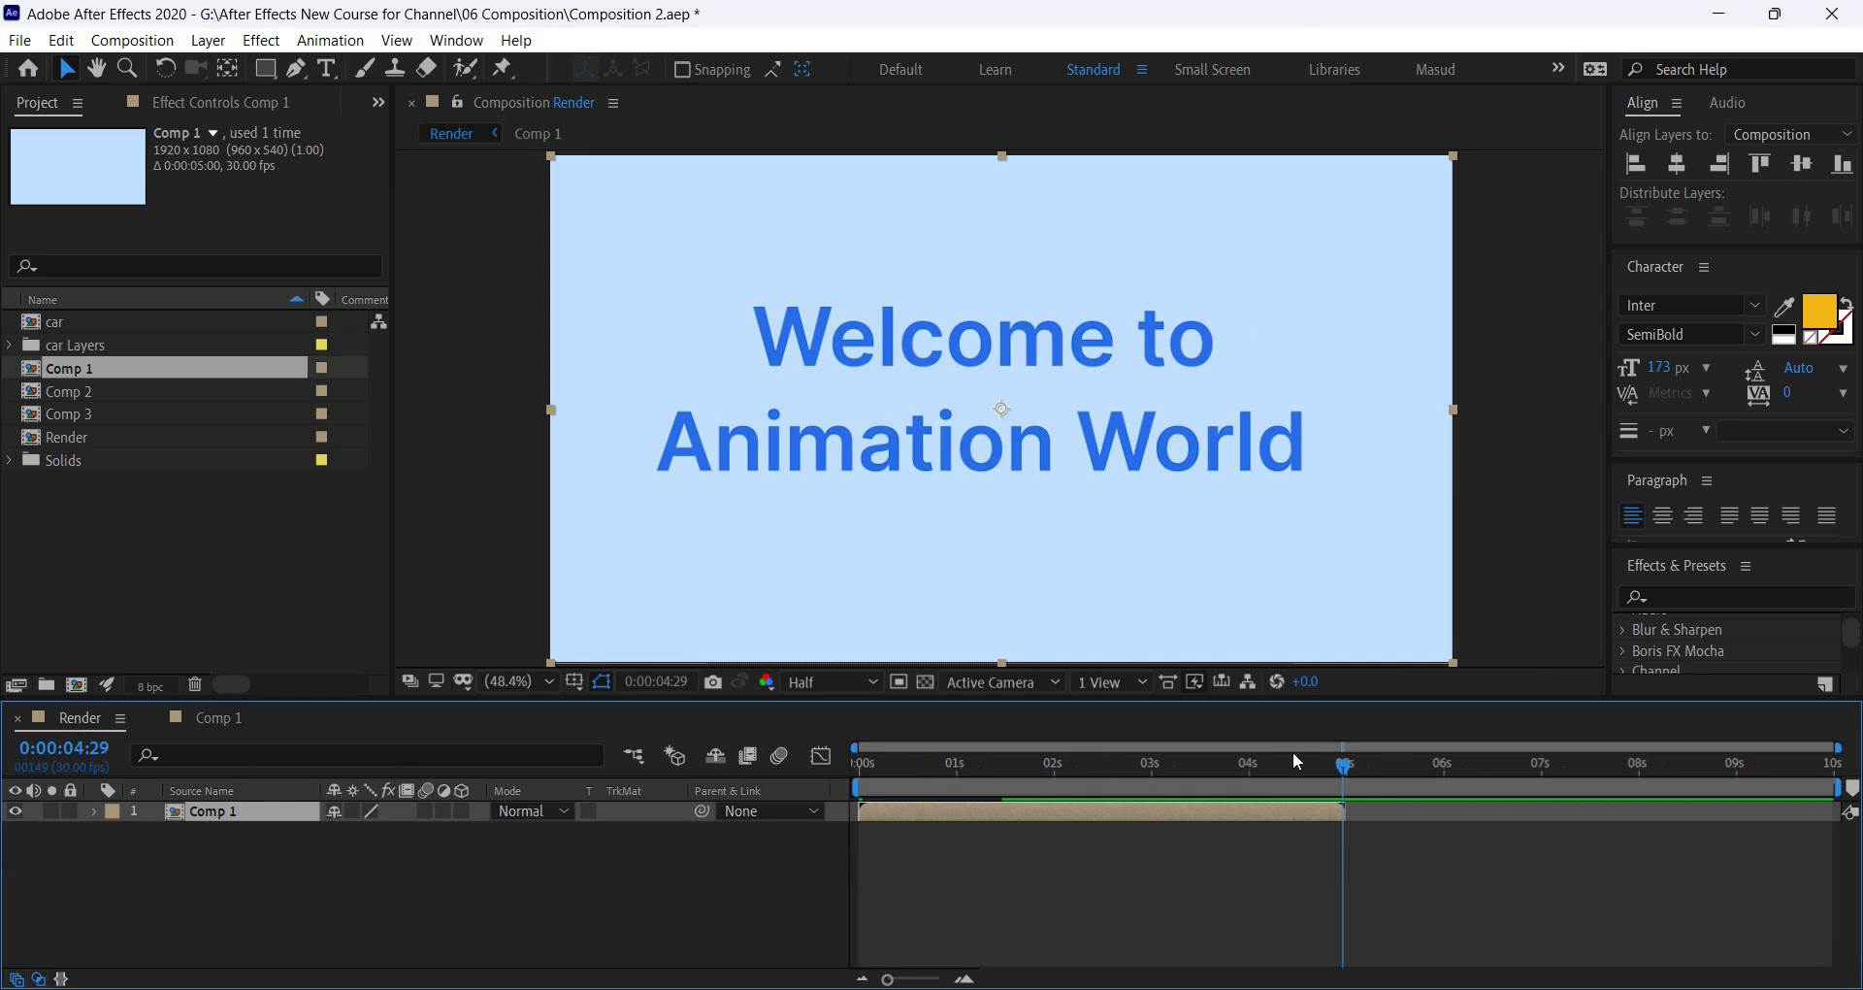
pyautogui.moveTo(1347, 768); pyautogui.dragTo(1224, 795)
pyautogui.click(217, 711)
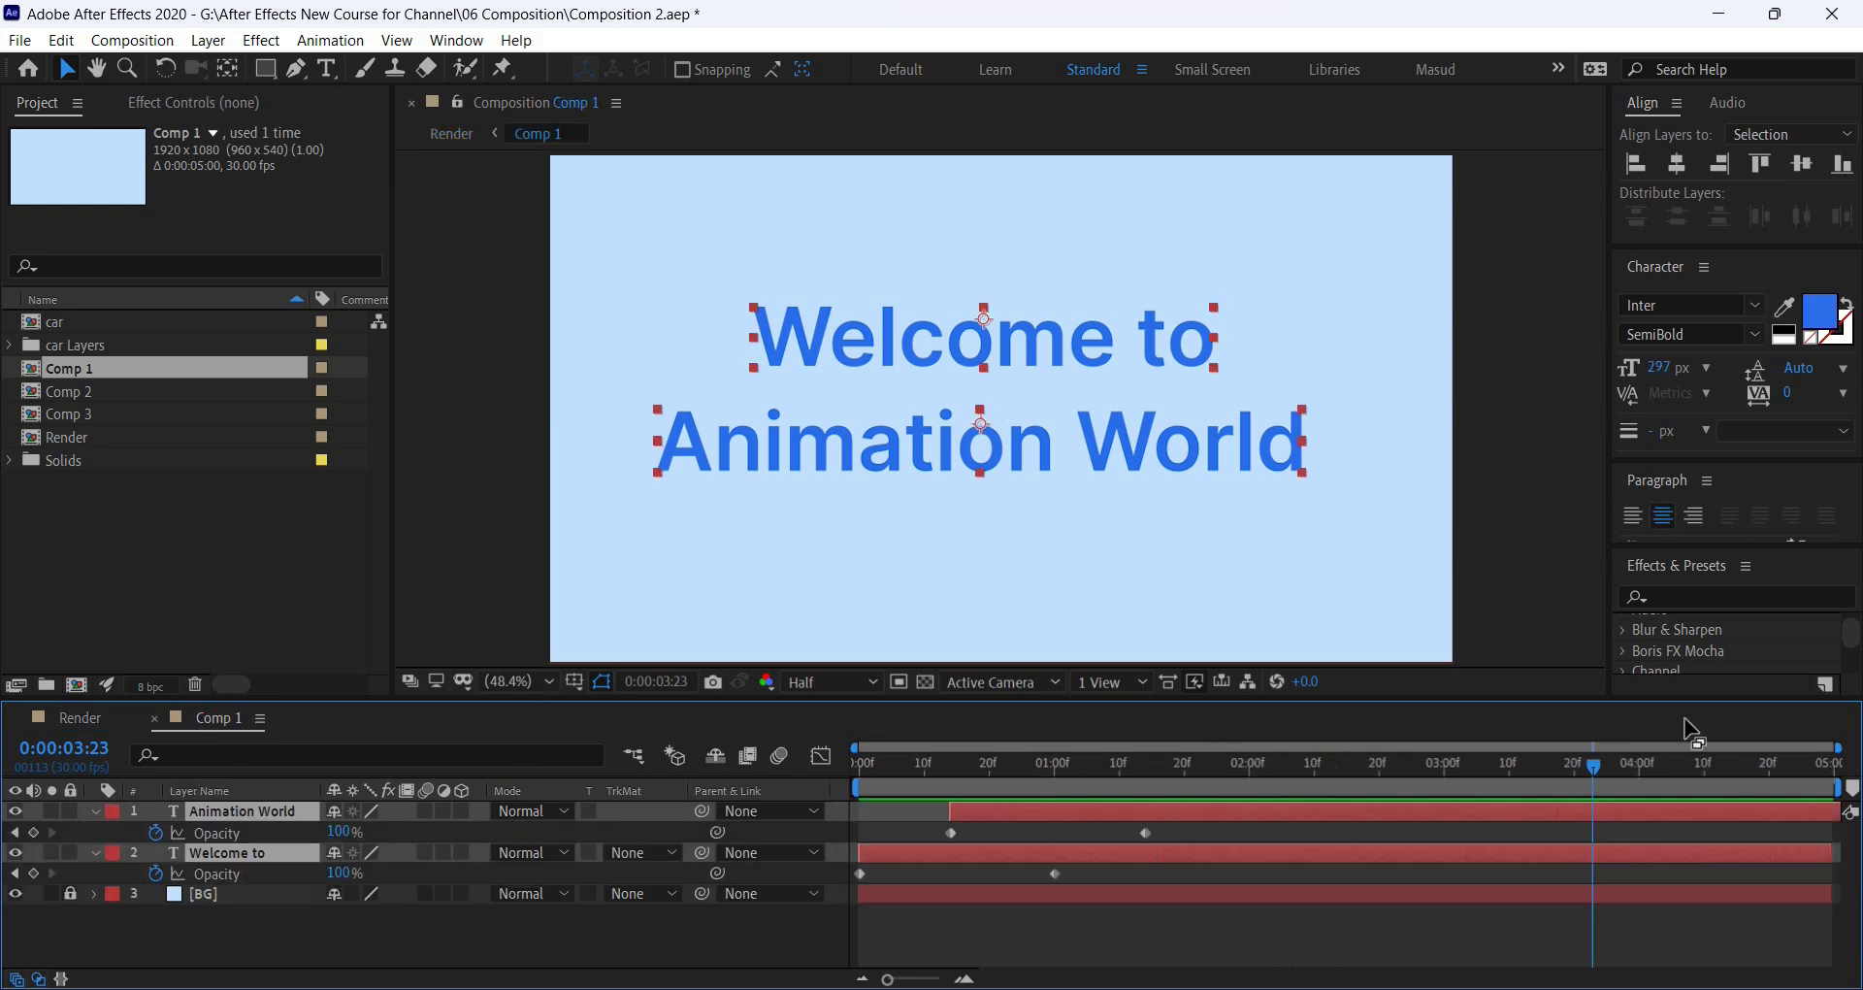
pyautogui.moveTo(1799, 762); pyautogui.dragTo(1849, 766)
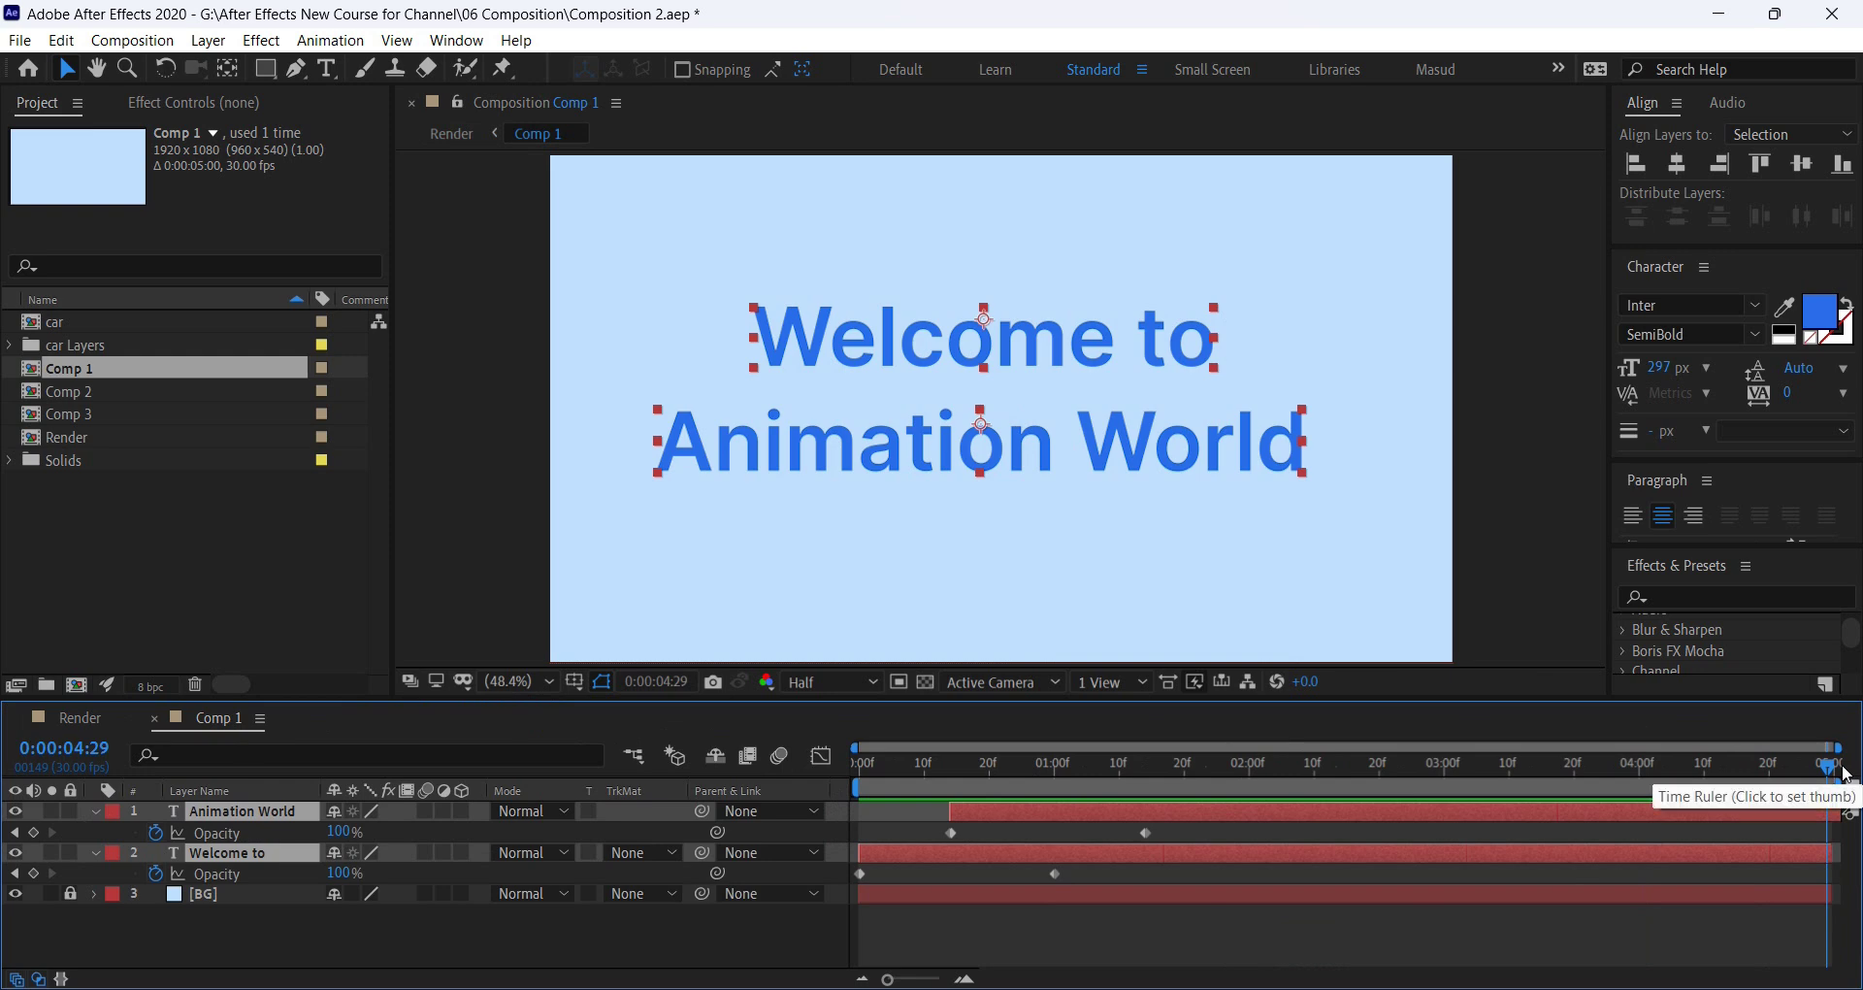
pyautogui.click(79, 718)
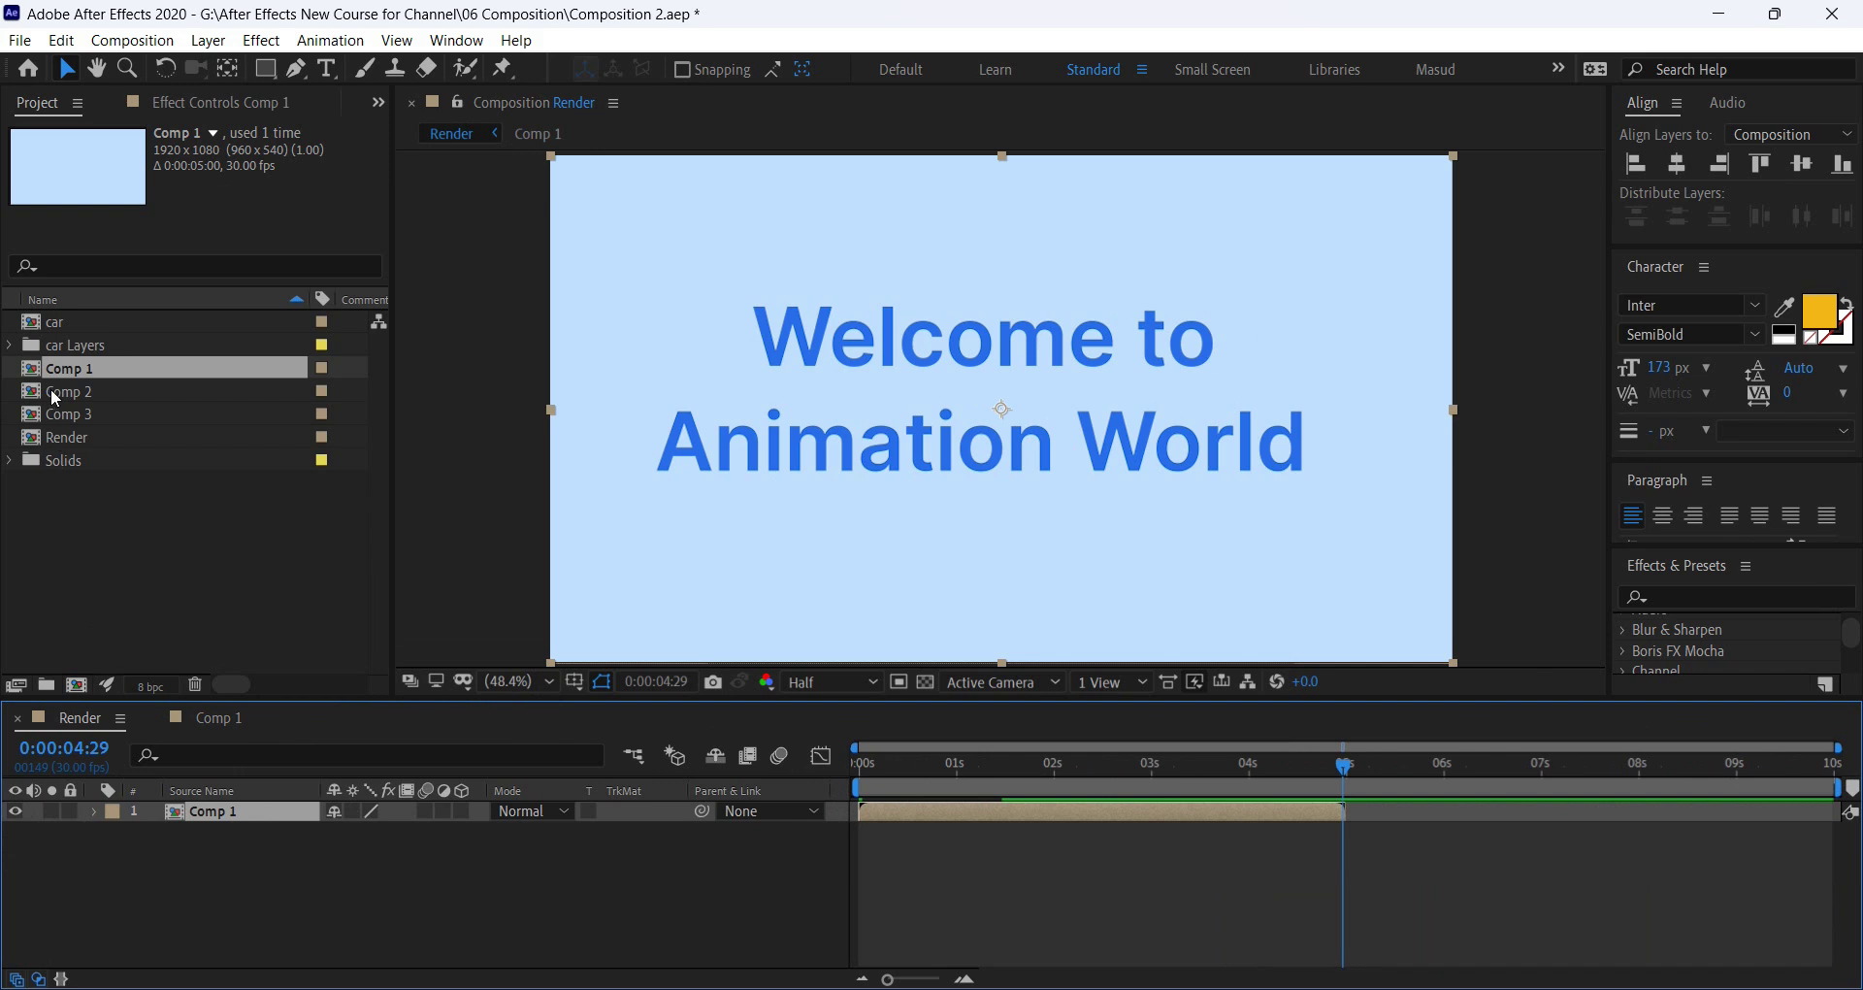
# Nest Comp 2 above Comp 1 in the Render timeline and place the playhead at 0:00:04:09.
pyautogui.moveTo(50, 391); pyautogui.dragTo(206, 811)
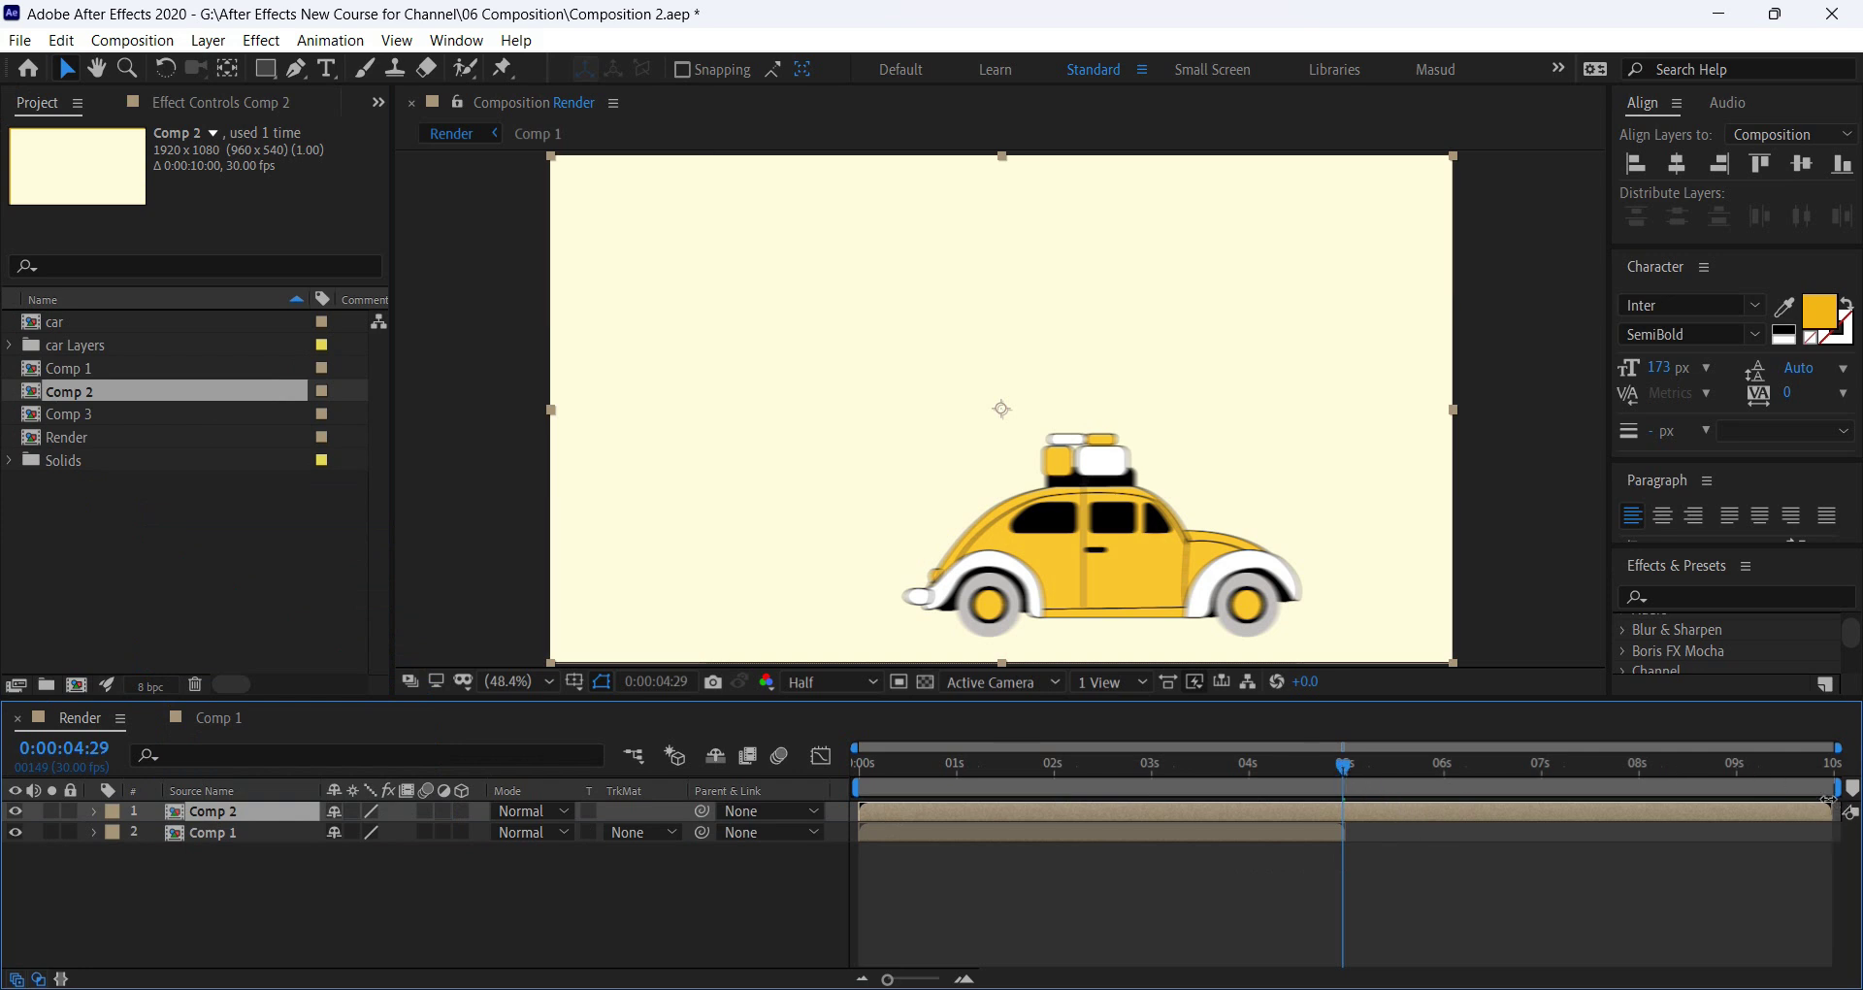
pyautogui.click(1294, 848)
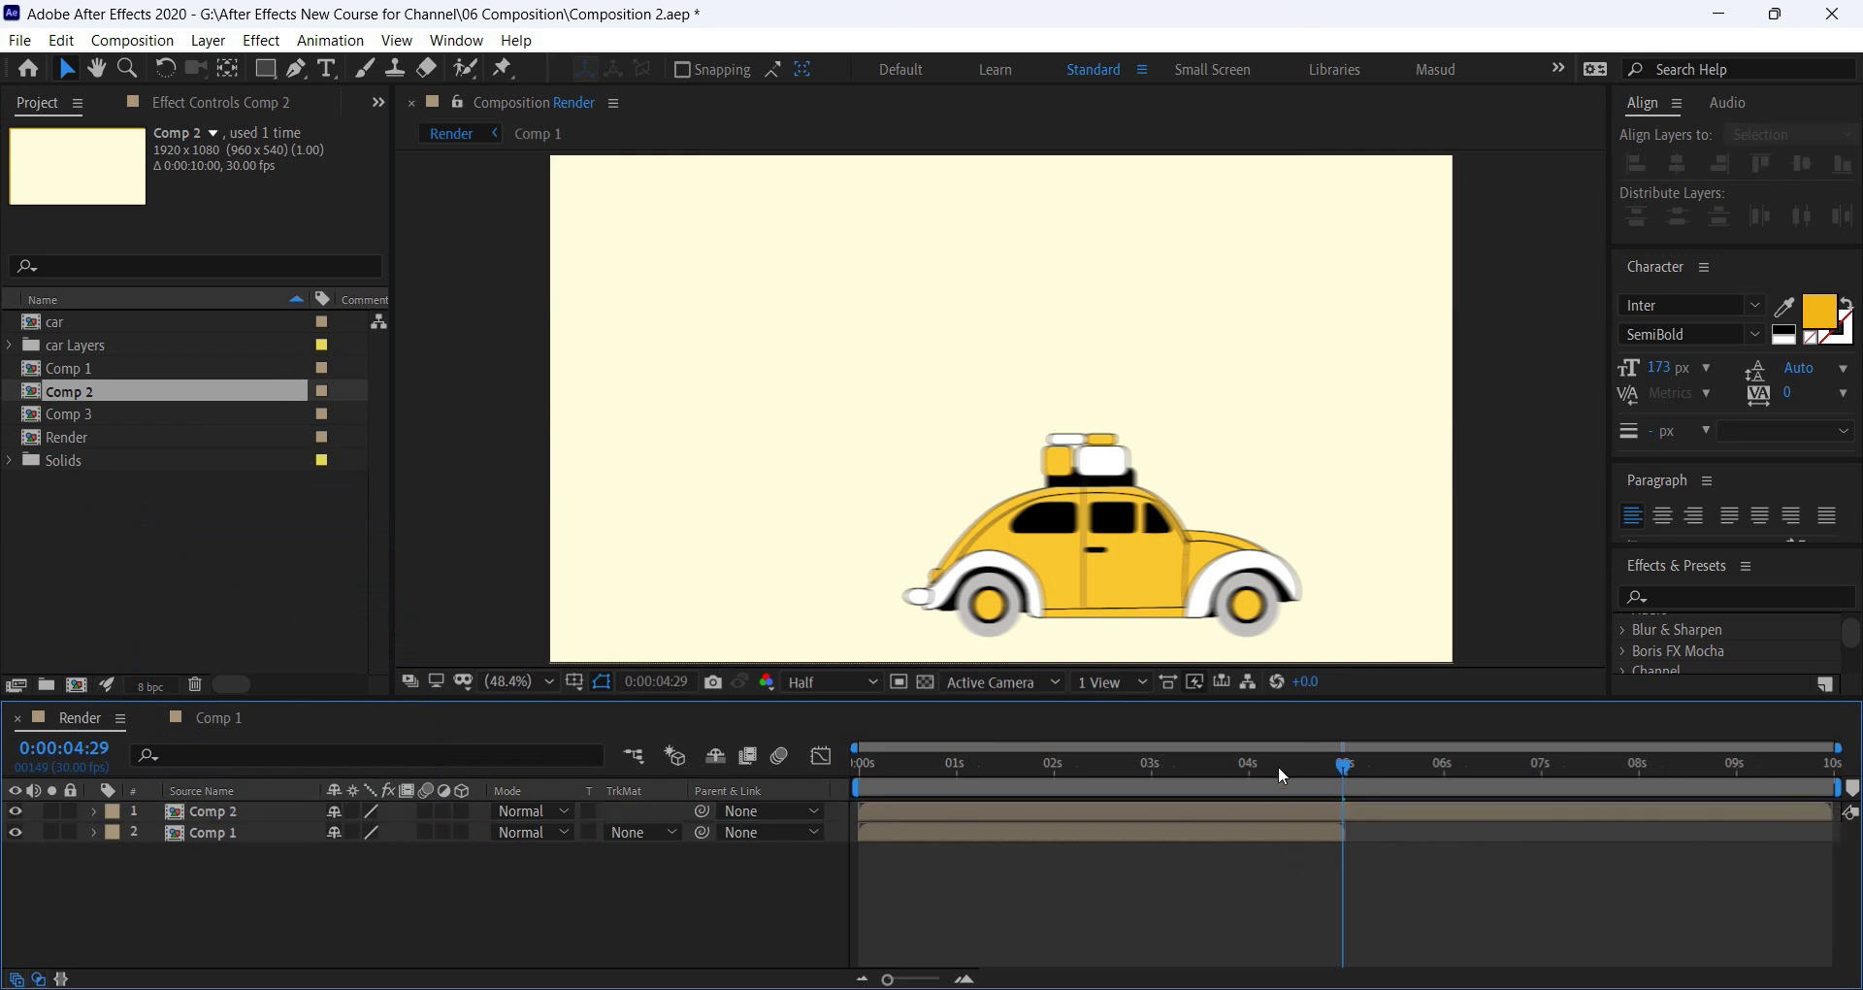
pyautogui.click(1279, 766)
# Try trimming the Comp 1 layer's end to about 3 seconds and stretching it past its full length, and undo the trim.
pyautogui.click(1332, 832)
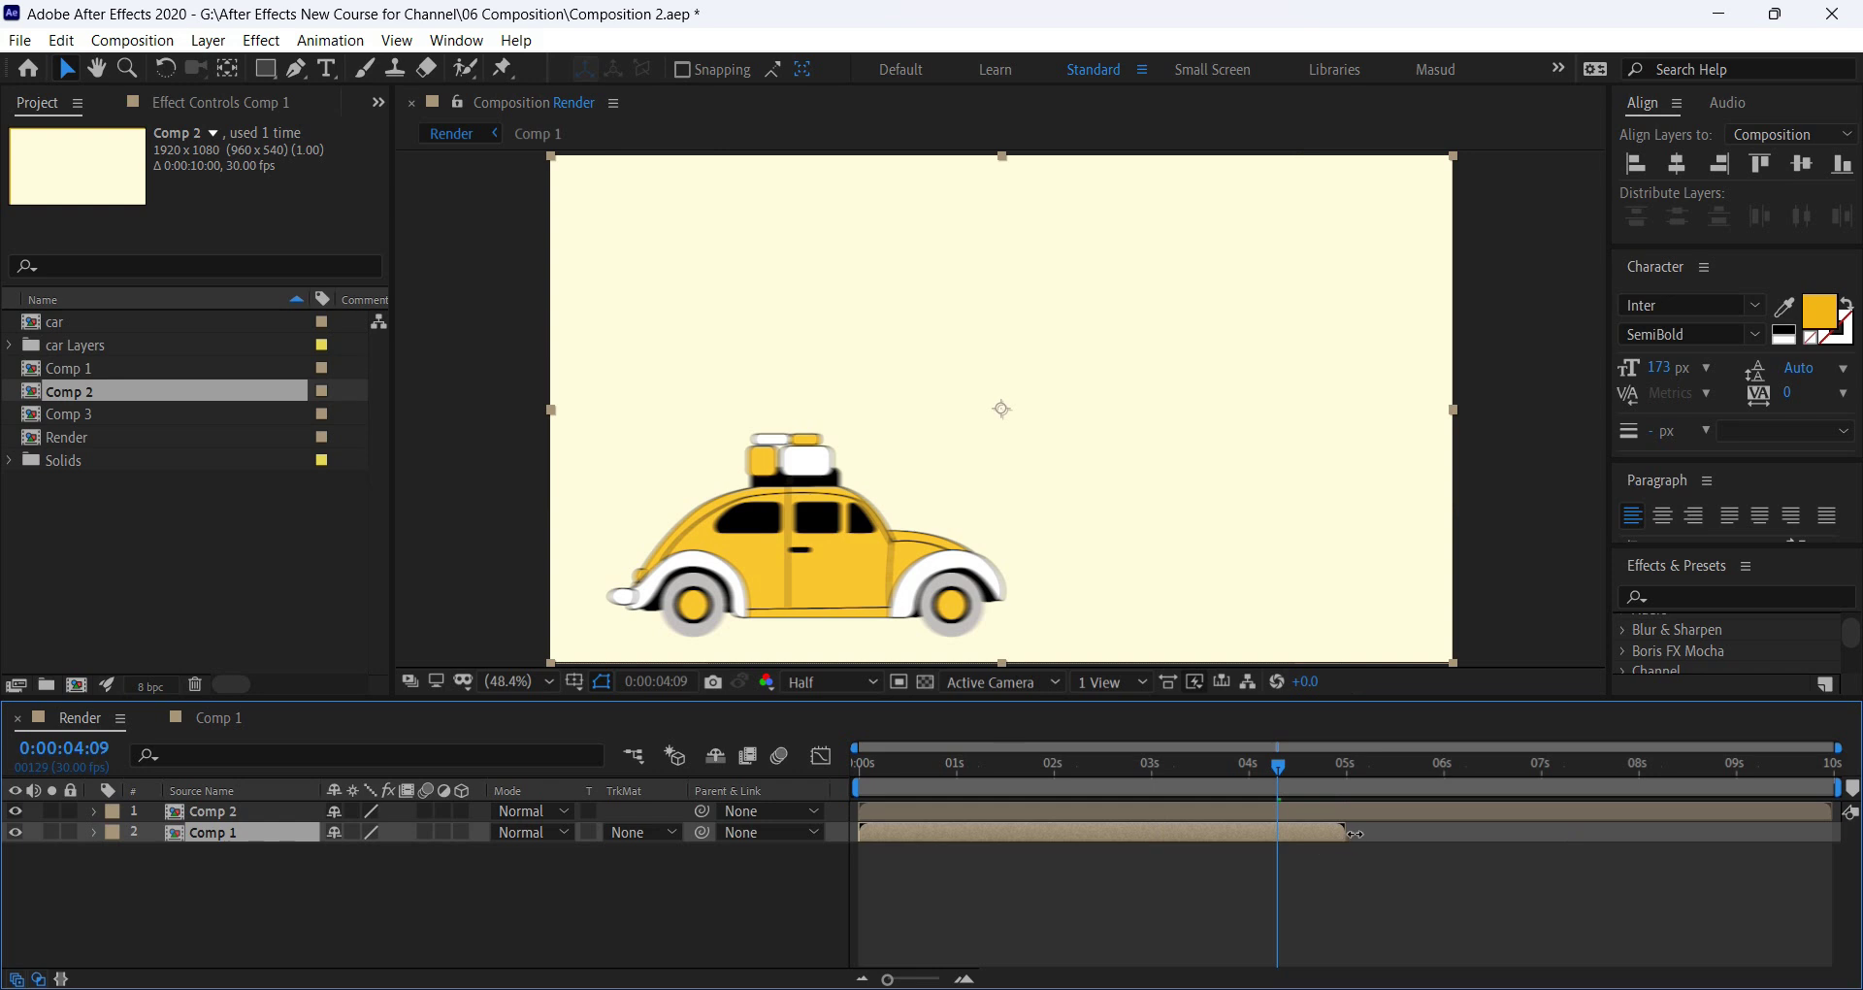
pyautogui.moveTo(1354, 833); pyautogui.dragTo(1154, 841)
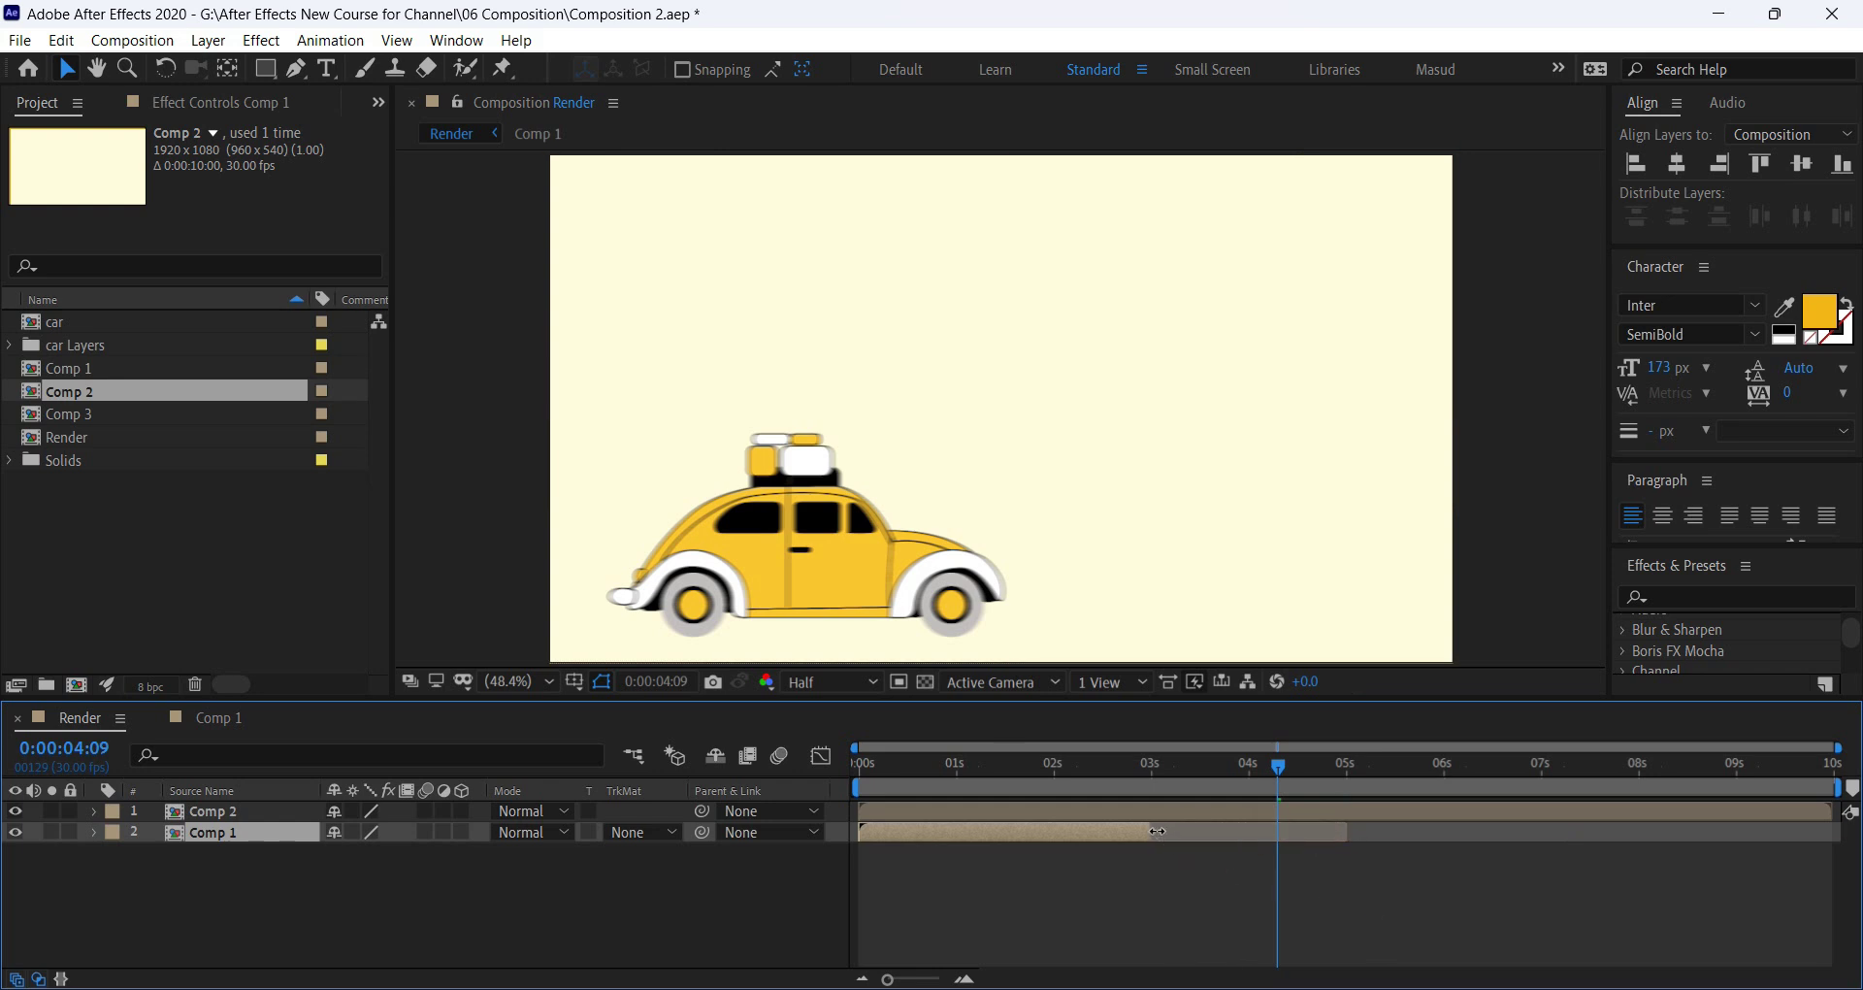
pyautogui.moveTo(1153, 834); pyautogui.dragTo(1334, 835)
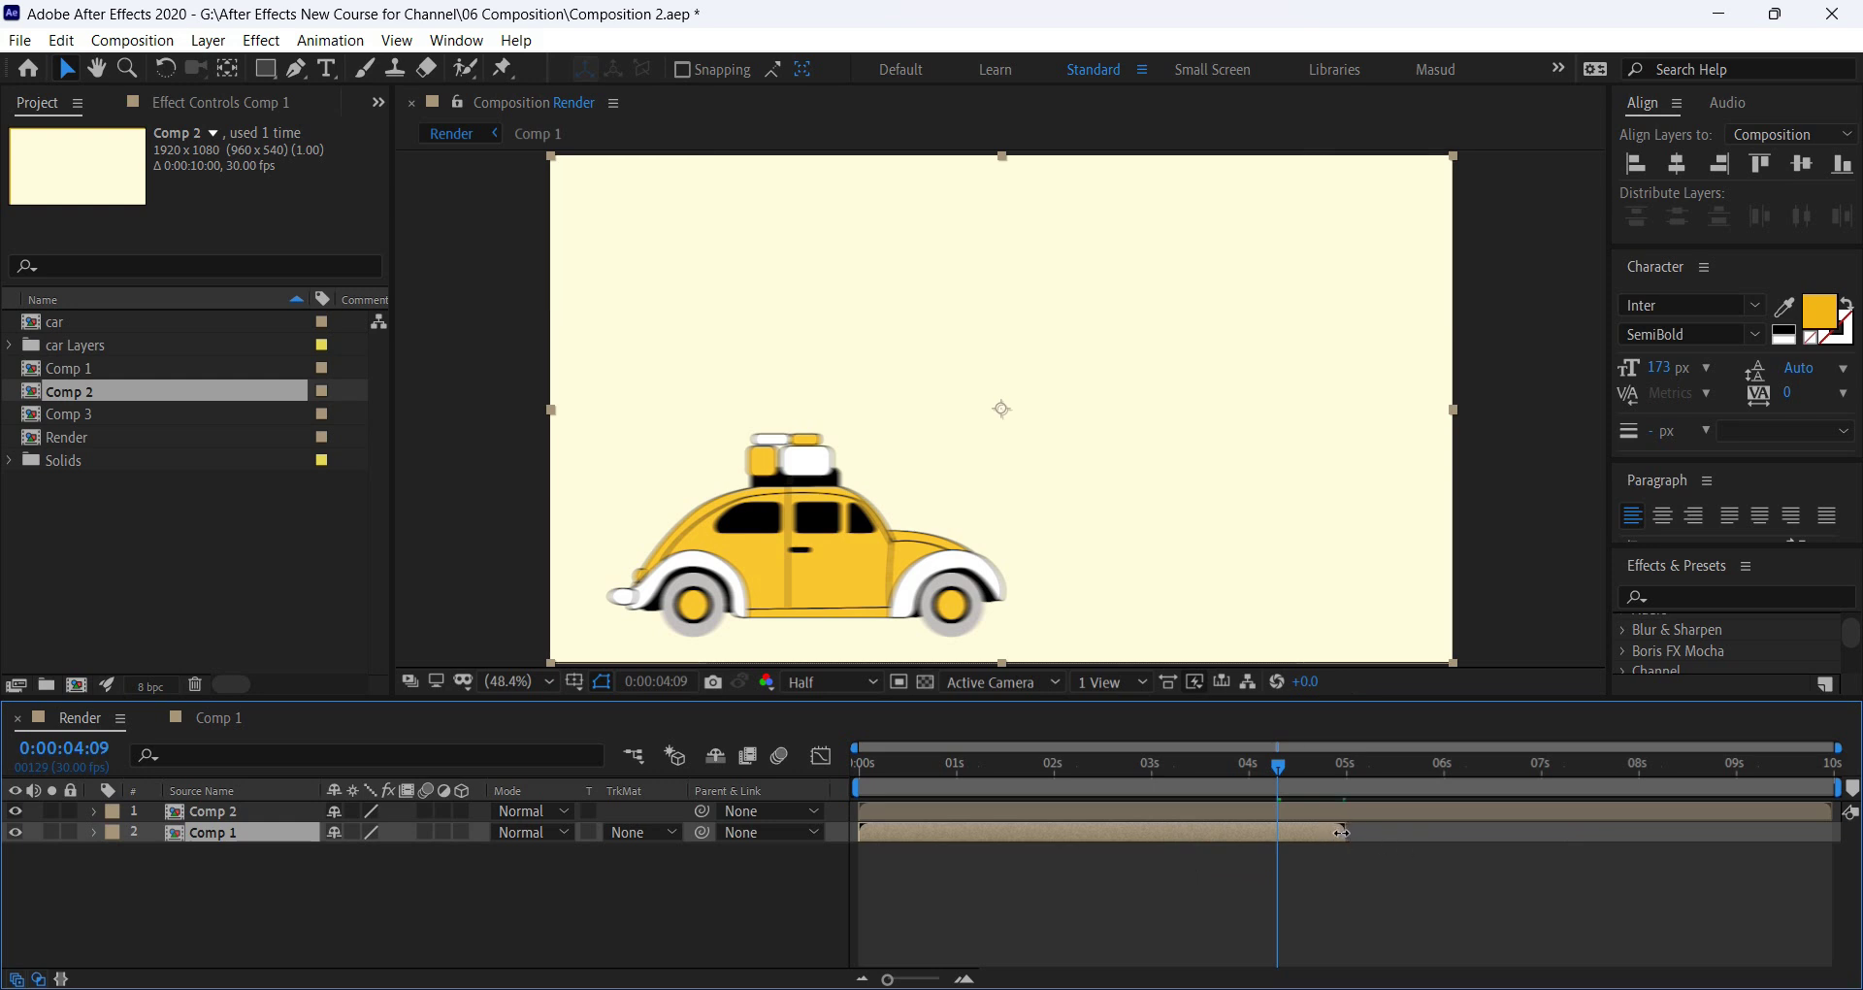
pyautogui.moveTo(1332, 836); pyautogui.dragTo(1498, 832)
pyautogui.hotkey('ctrl', 'z')
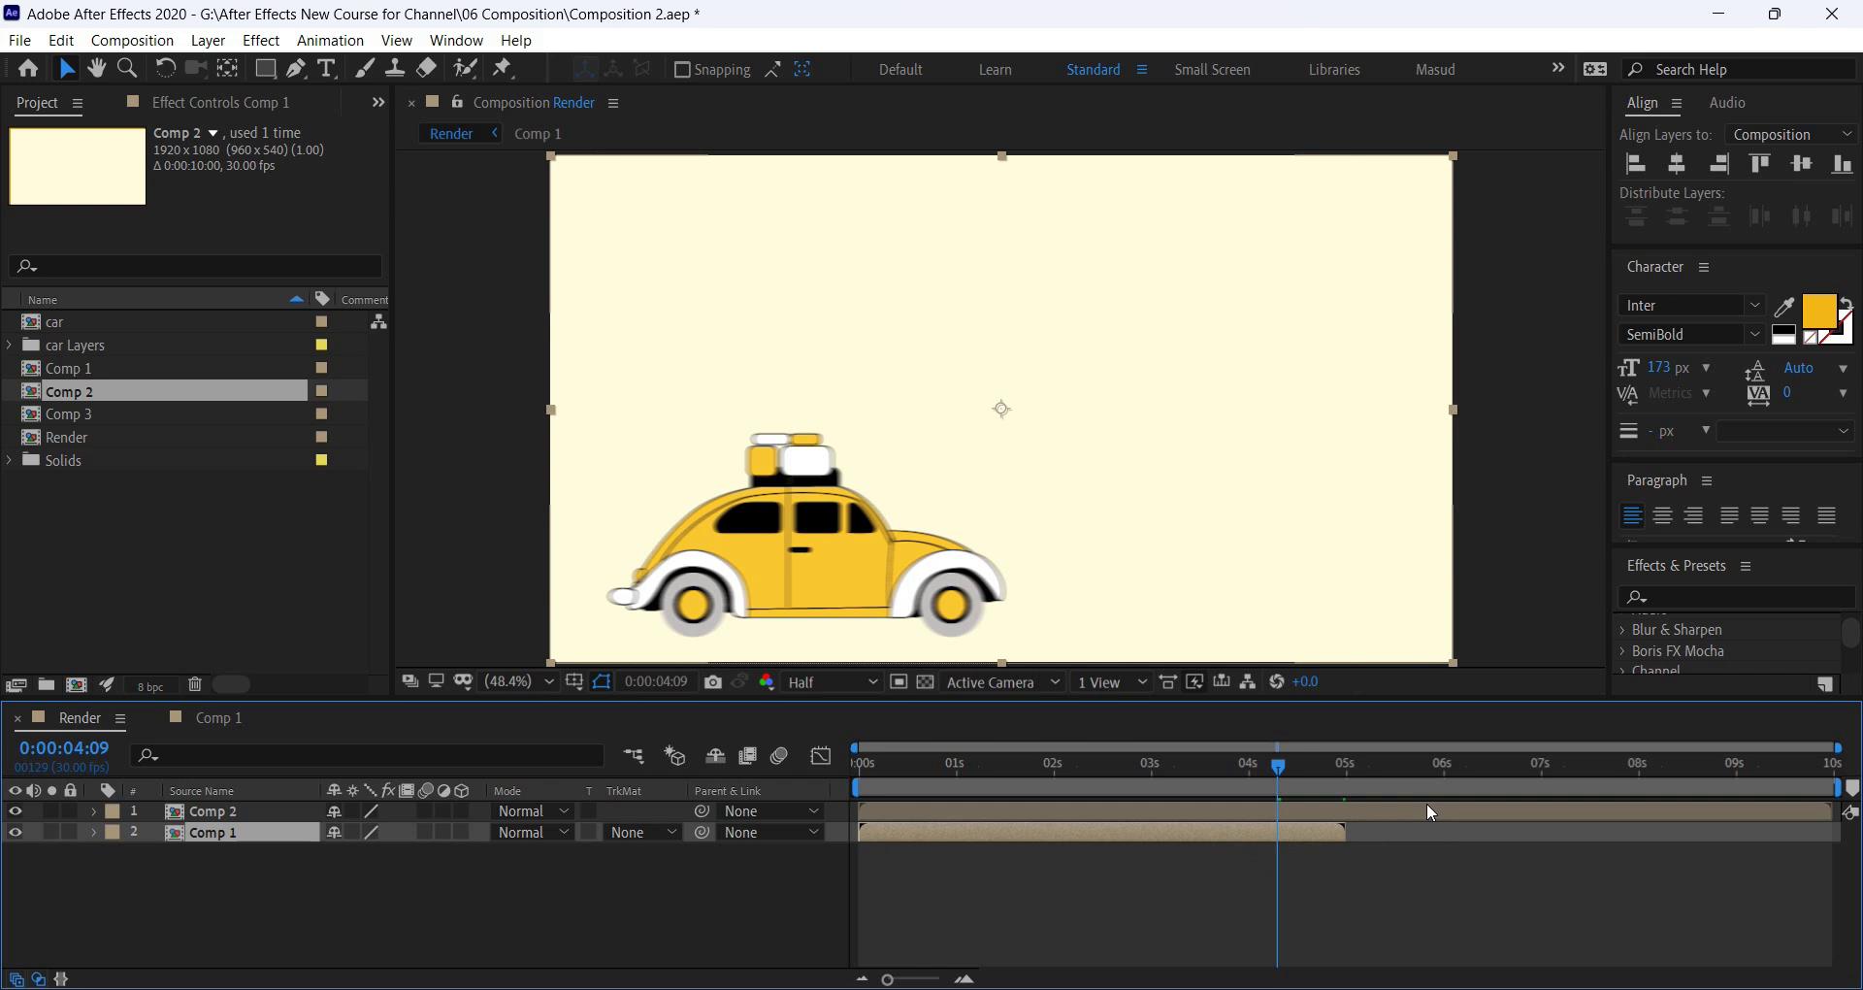
# Select the Comp 2 layer and nest Comp 3 above it in the Render timeline.
pyautogui.click(1824, 809)
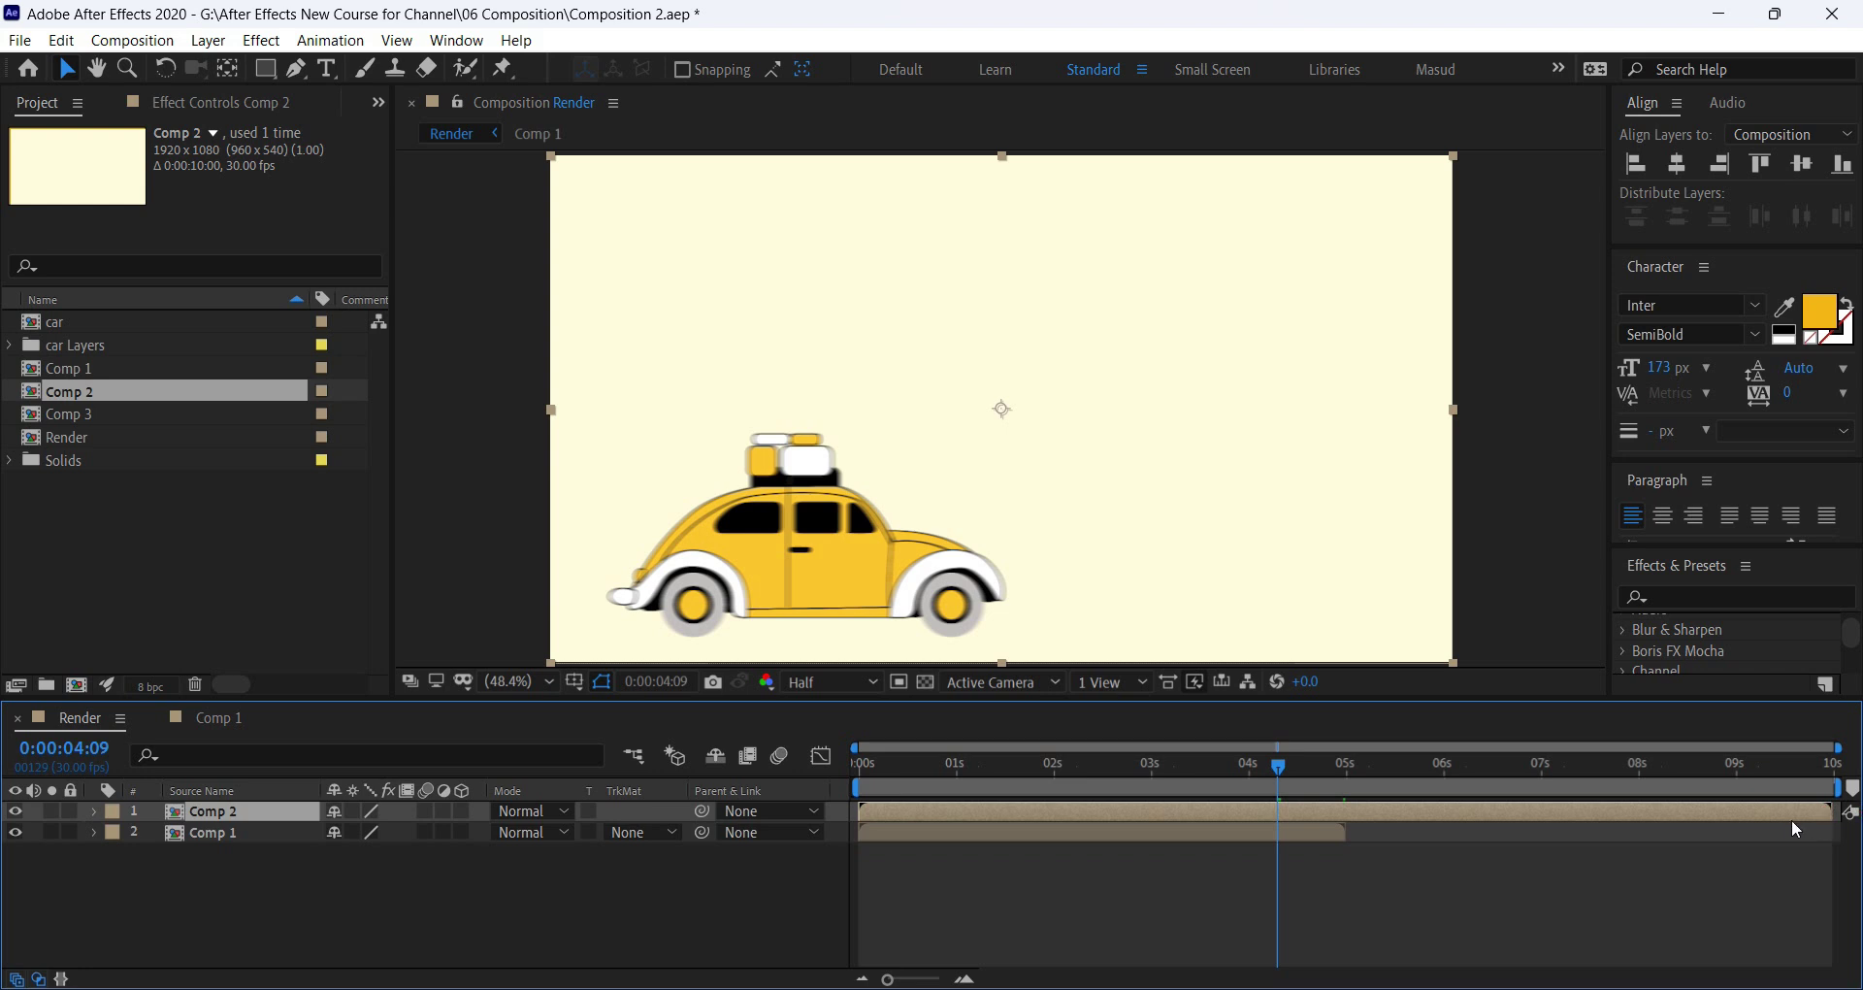
pyautogui.click(73, 415)
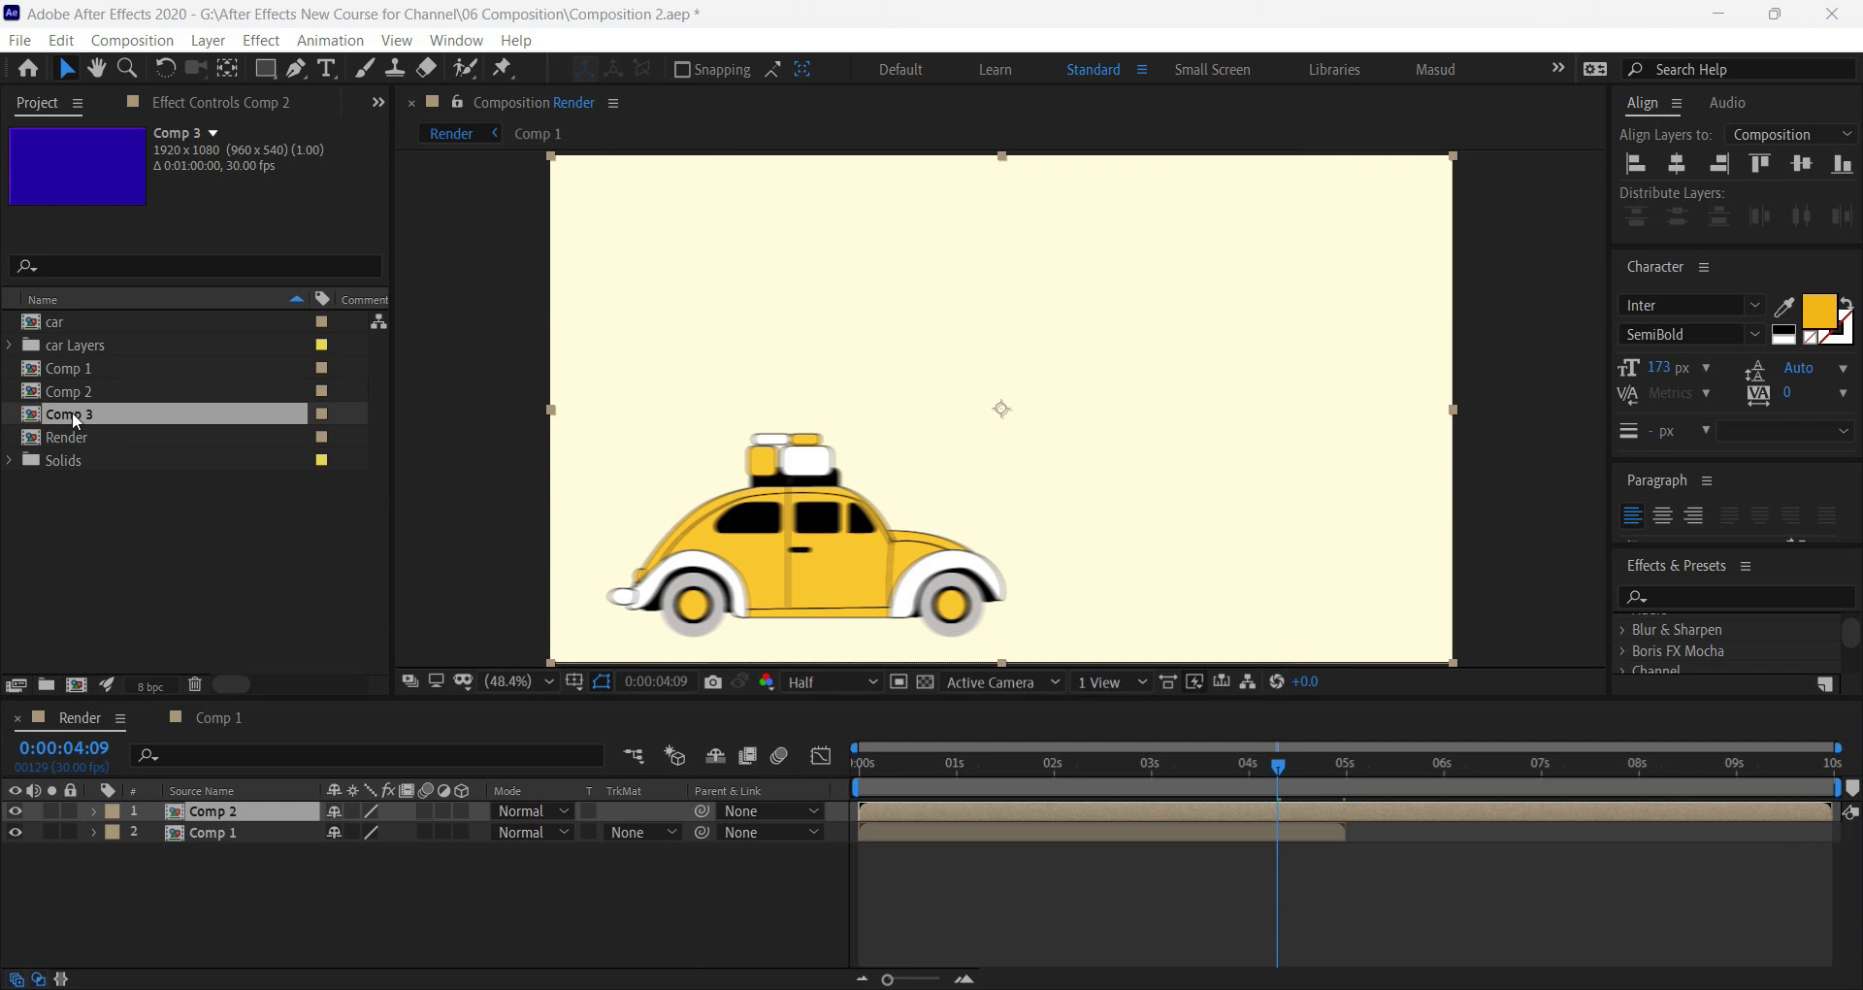
pyautogui.moveTo(72, 413); pyautogui.dragTo(232, 803)
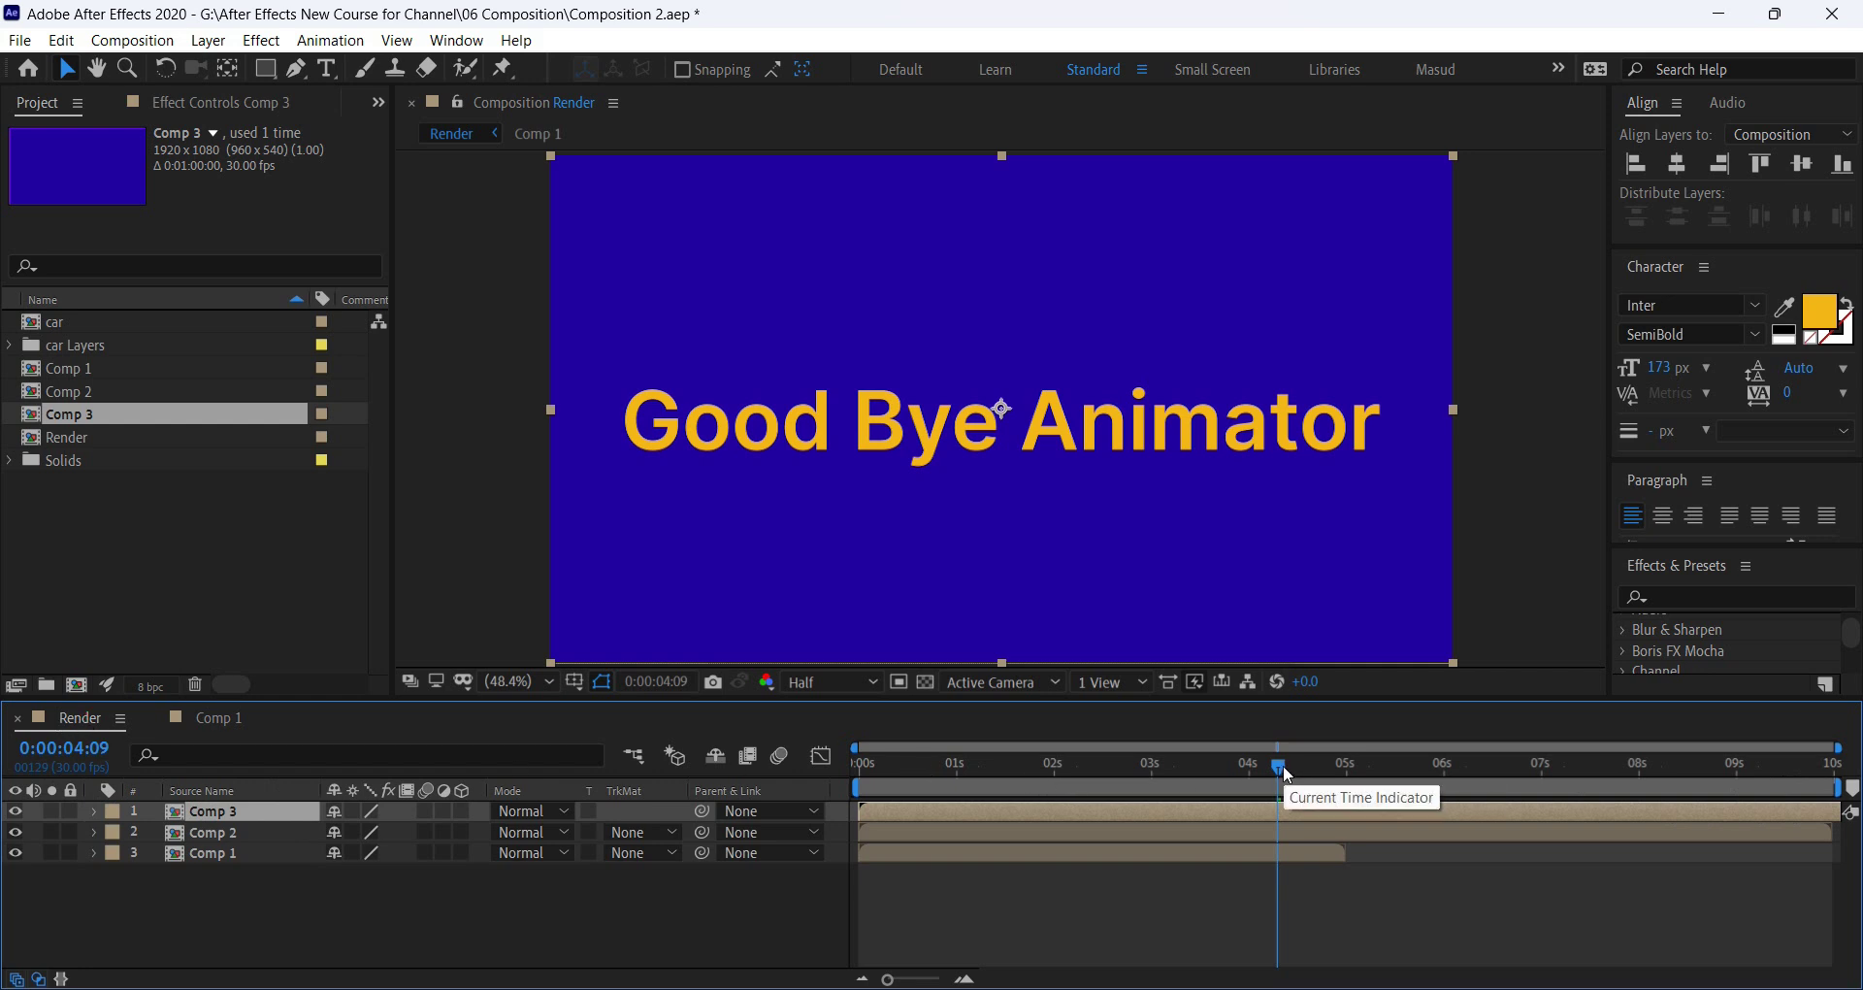
# Check the end of the Render timeline at 0:00:09:29, and open the nested Comp 3 to check its end at 0:00:59:29.
pyautogui.moveTo(1287, 777); pyautogui.dragTo(1848, 784)
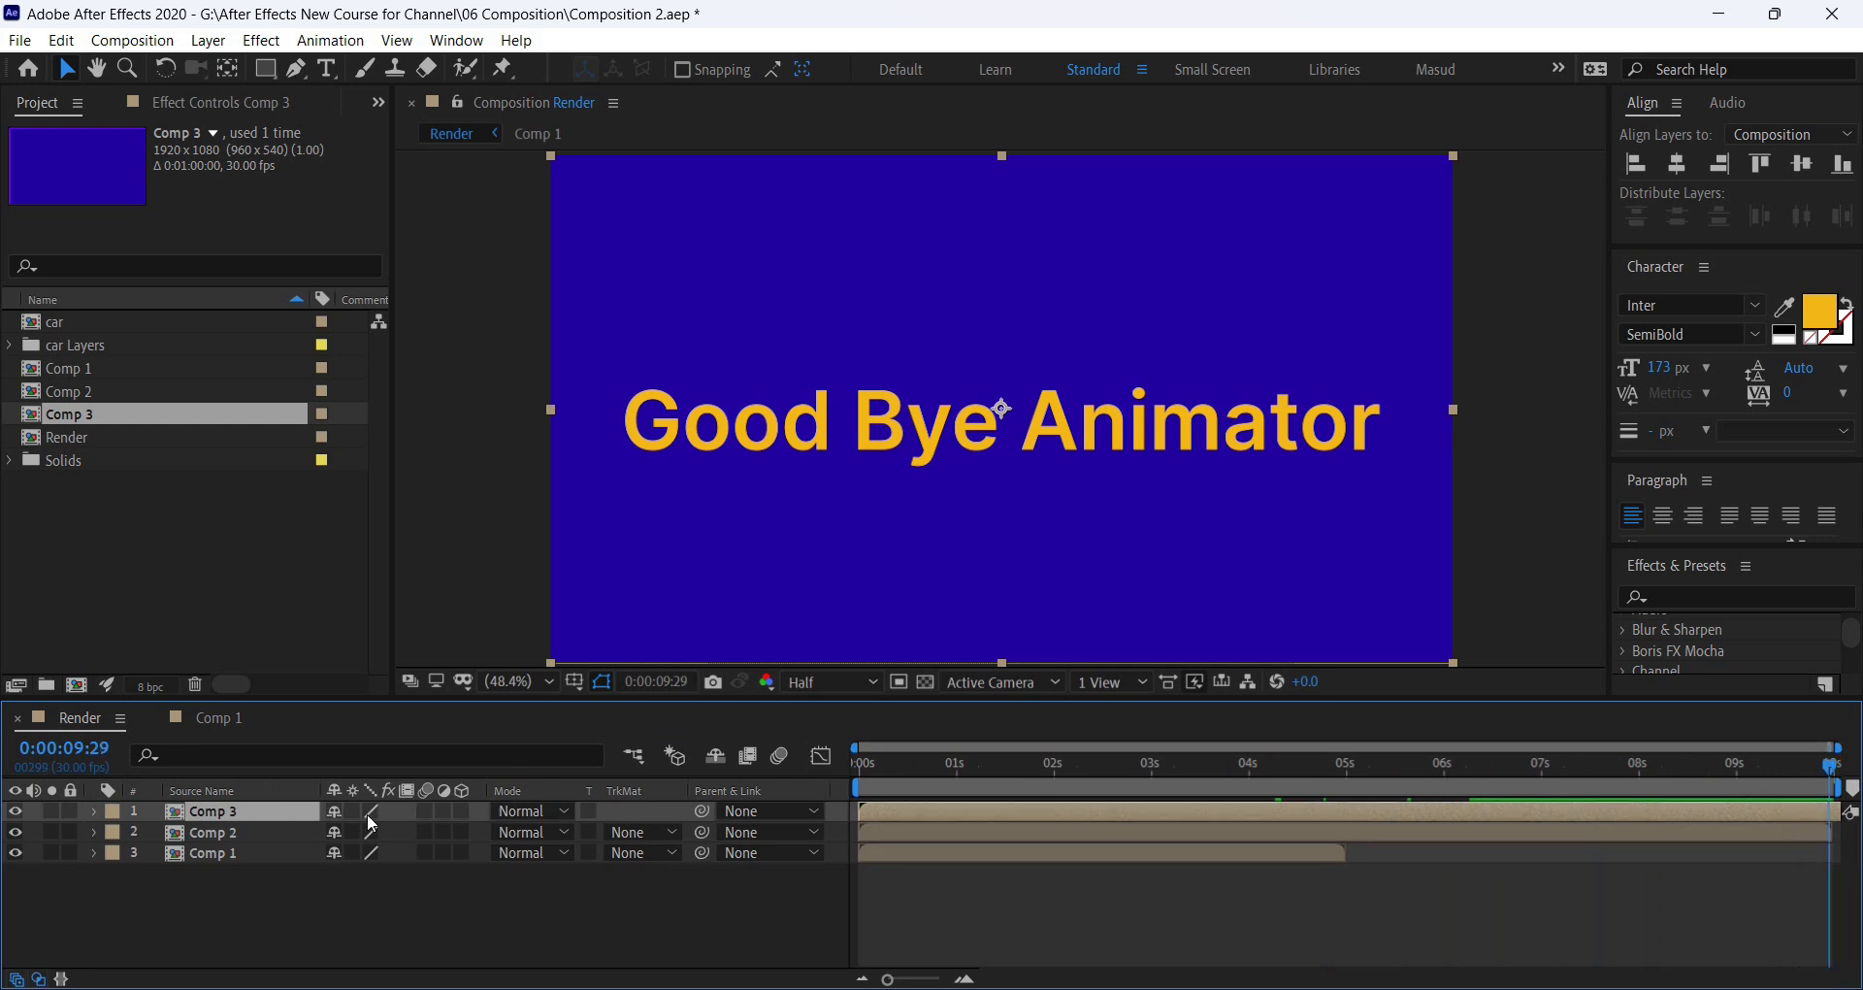
pyautogui.doubleClick(218, 811)
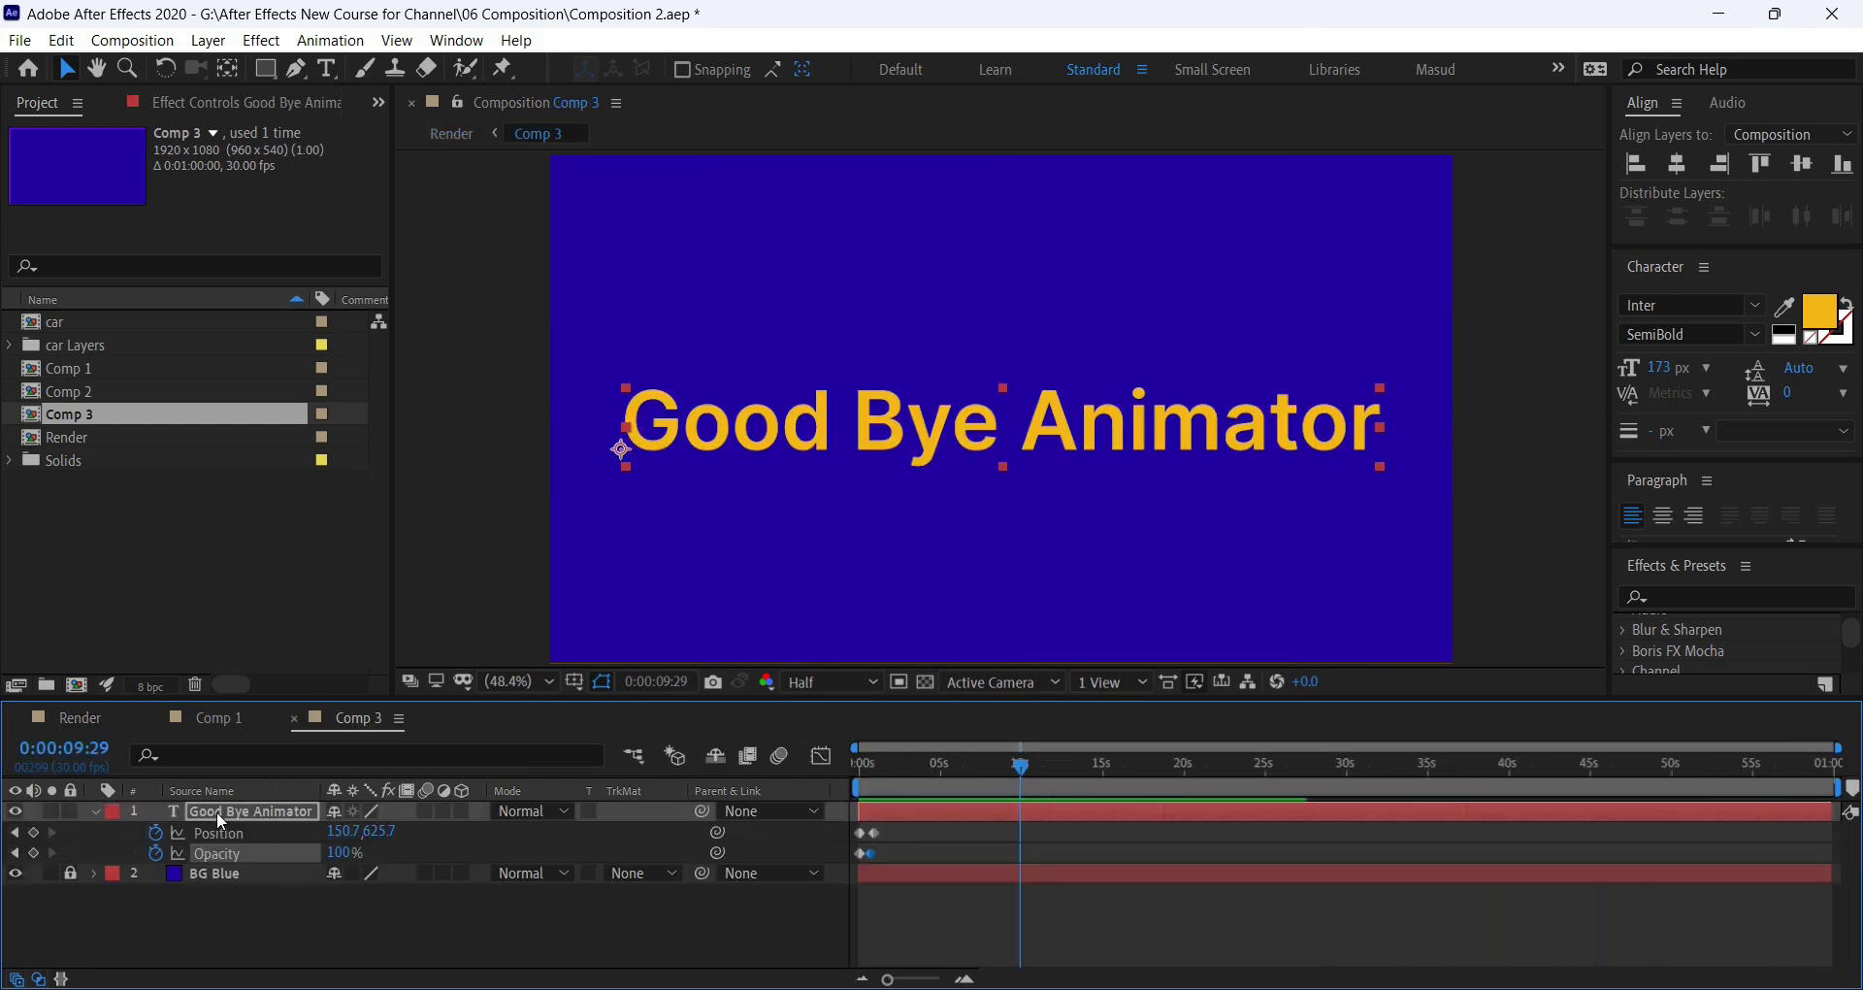
pyautogui.moveTo(1583, 765); pyautogui.dragTo(1859, 769)
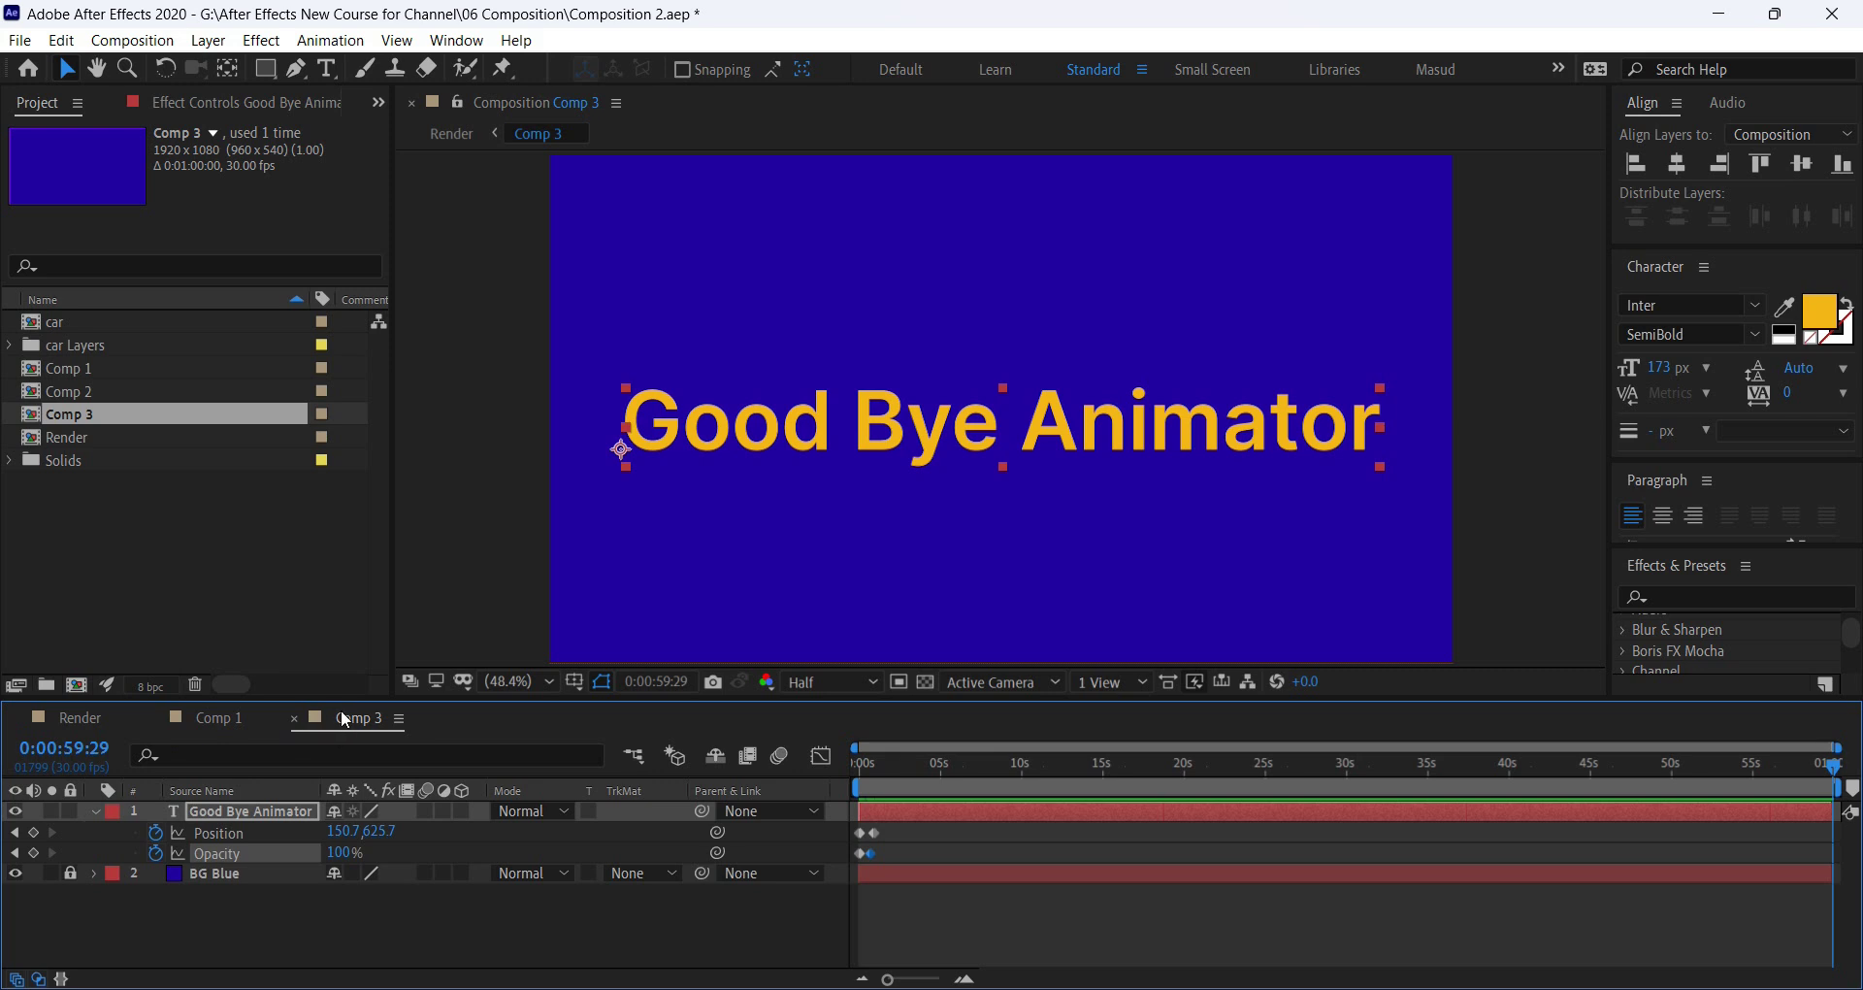
# Return to the Render composition and try sliding the Comp 3 layer earlier until its end is near 8 seconds.
pyautogui.click(84, 713)
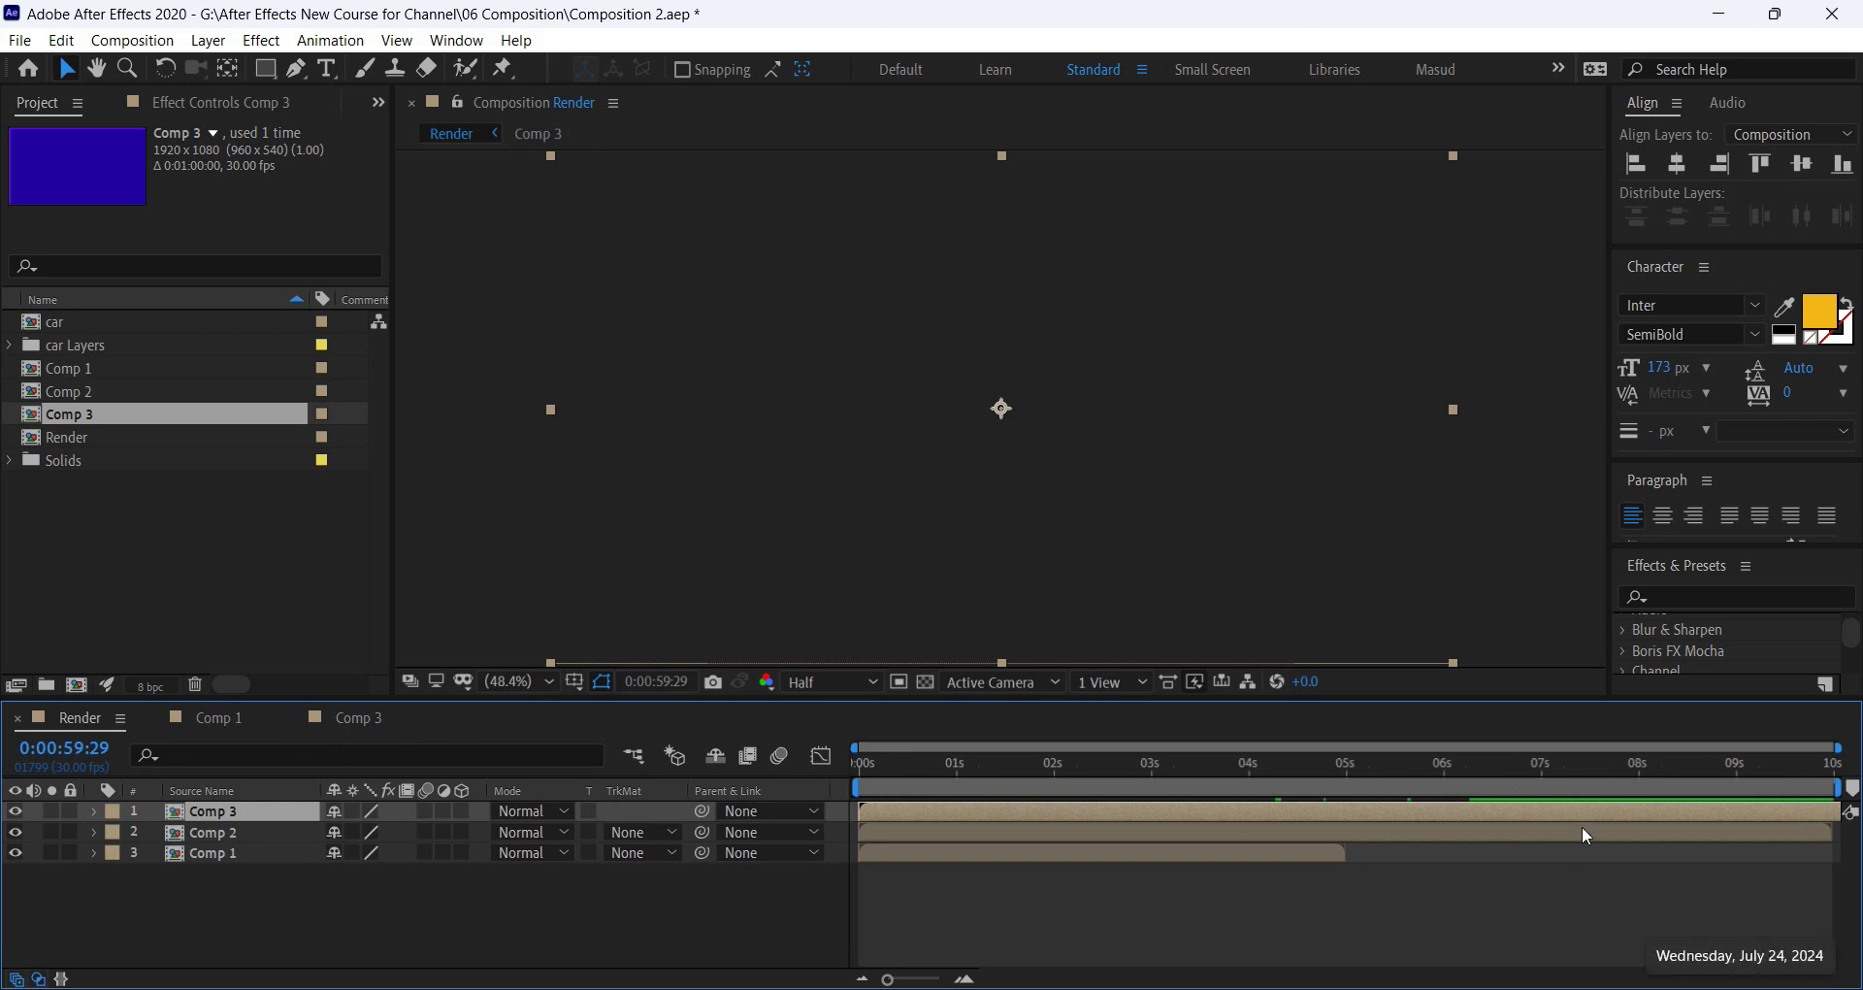
pyautogui.moveTo(1616, 813); pyautogui.dragTo(1267, 815)
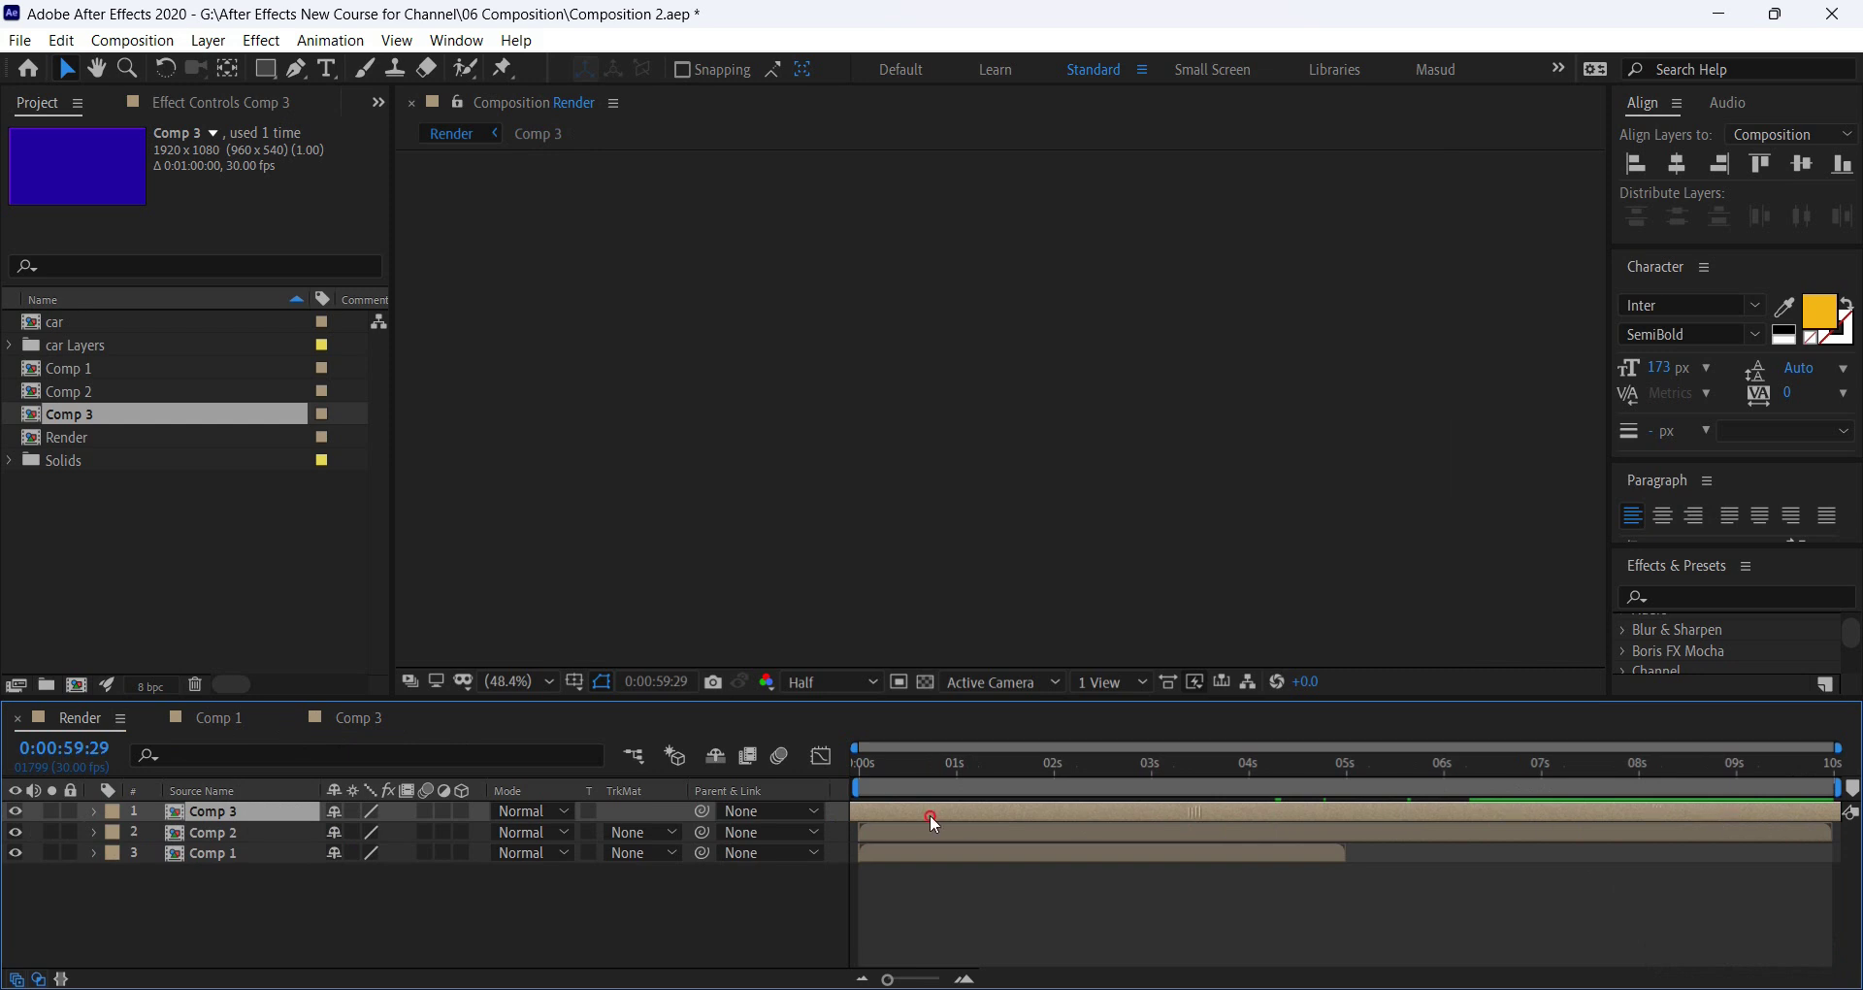
pyautogui.moveTo(1690, 815); pyautogui.dragTo(993, 813)
pyautogui.moveTo(1647, 809); pyautogui.dragTo(1035, 810)
pyautogui.moveTo(1516, 809)
pyautogui.mouseDown()
pyautogui.moveTo(1434, 812)
pyautogui.moveTo(1524, 819)
pyautogui.mouseUp()
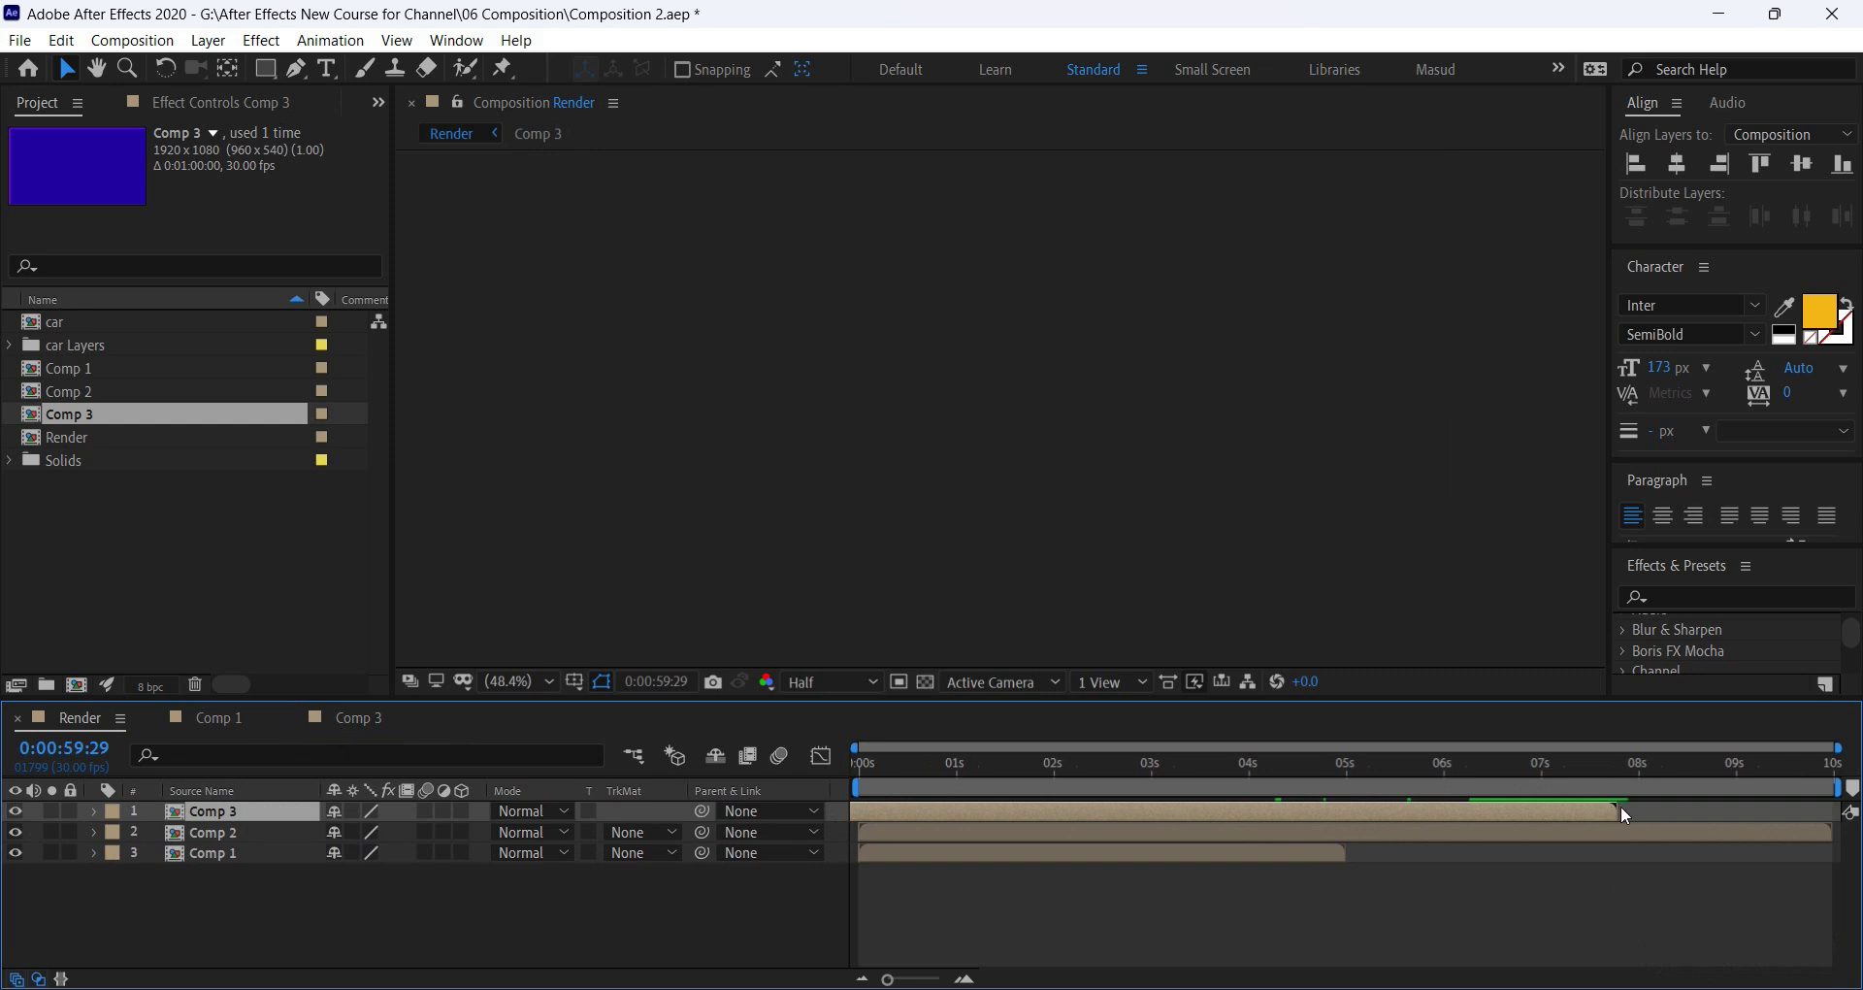
# Undo the Comp 3 layer's moves and its nesting, and delete the Comp 2 layer from the Render timeline.
pyautogui.hotkey('ctrl', 'z')
pyautogui.hotkey('ctrl', 'z')
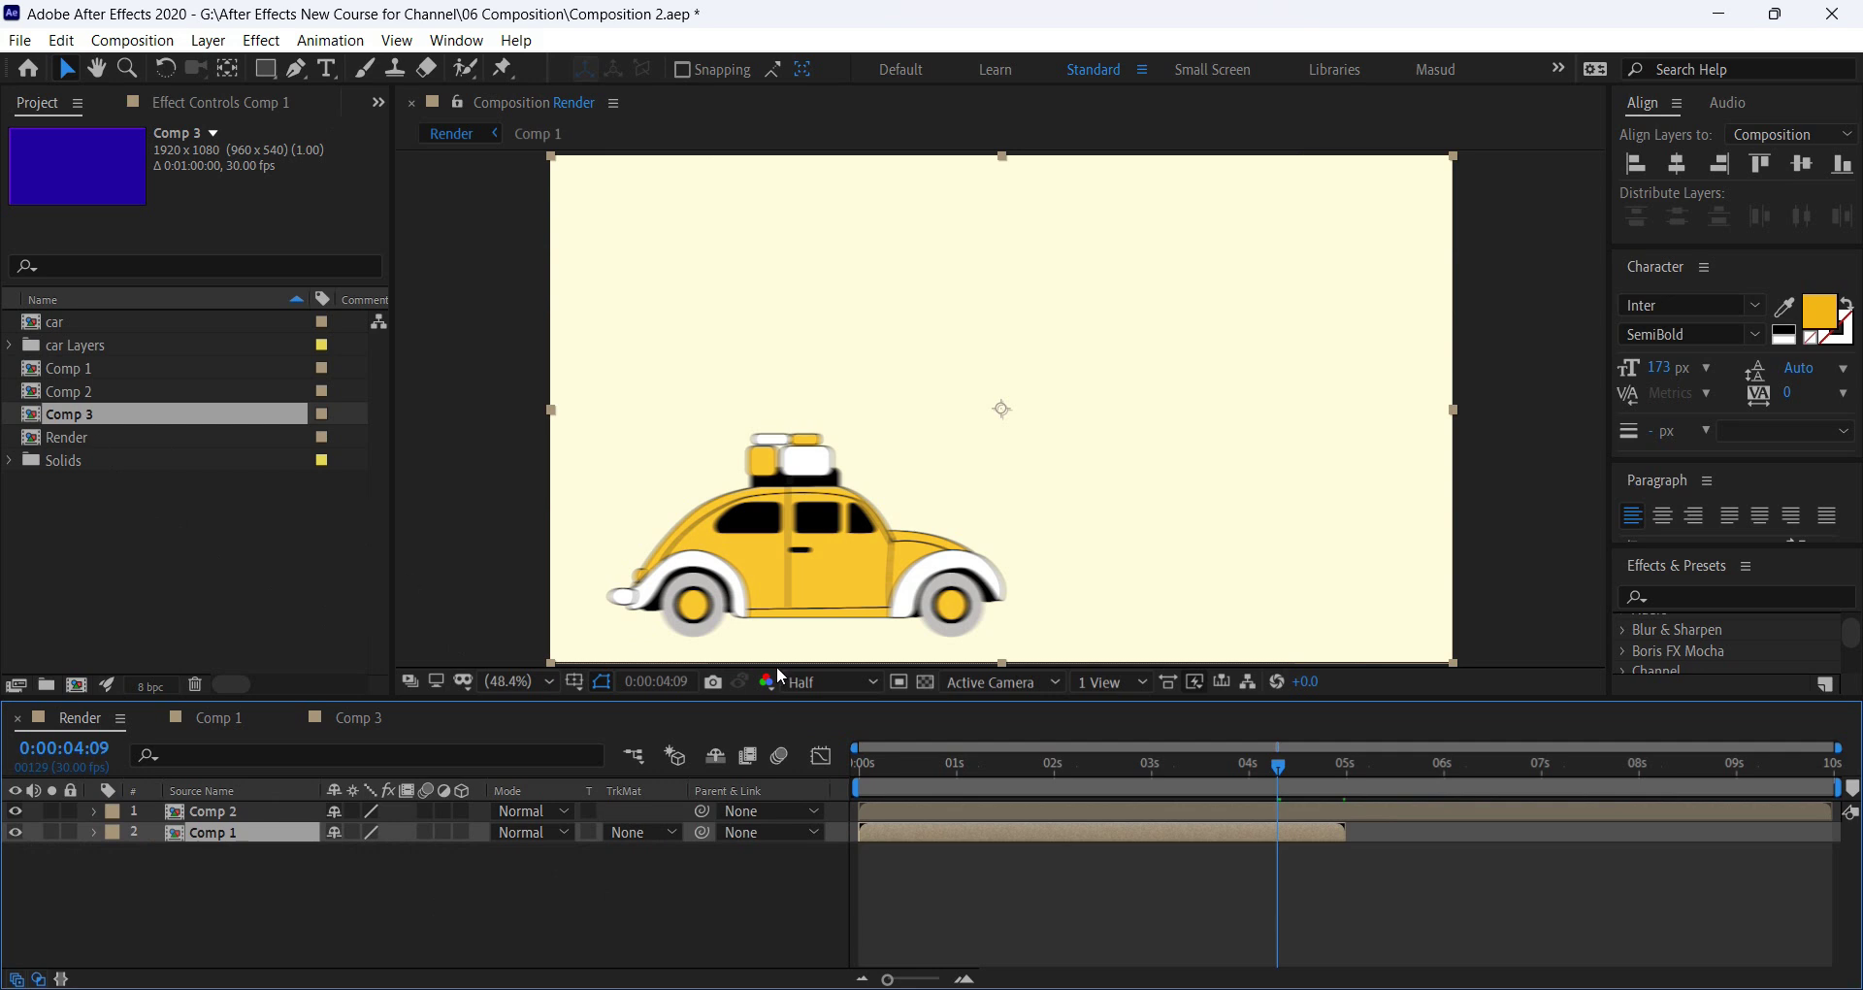
pyautogui.click(1000, 815)
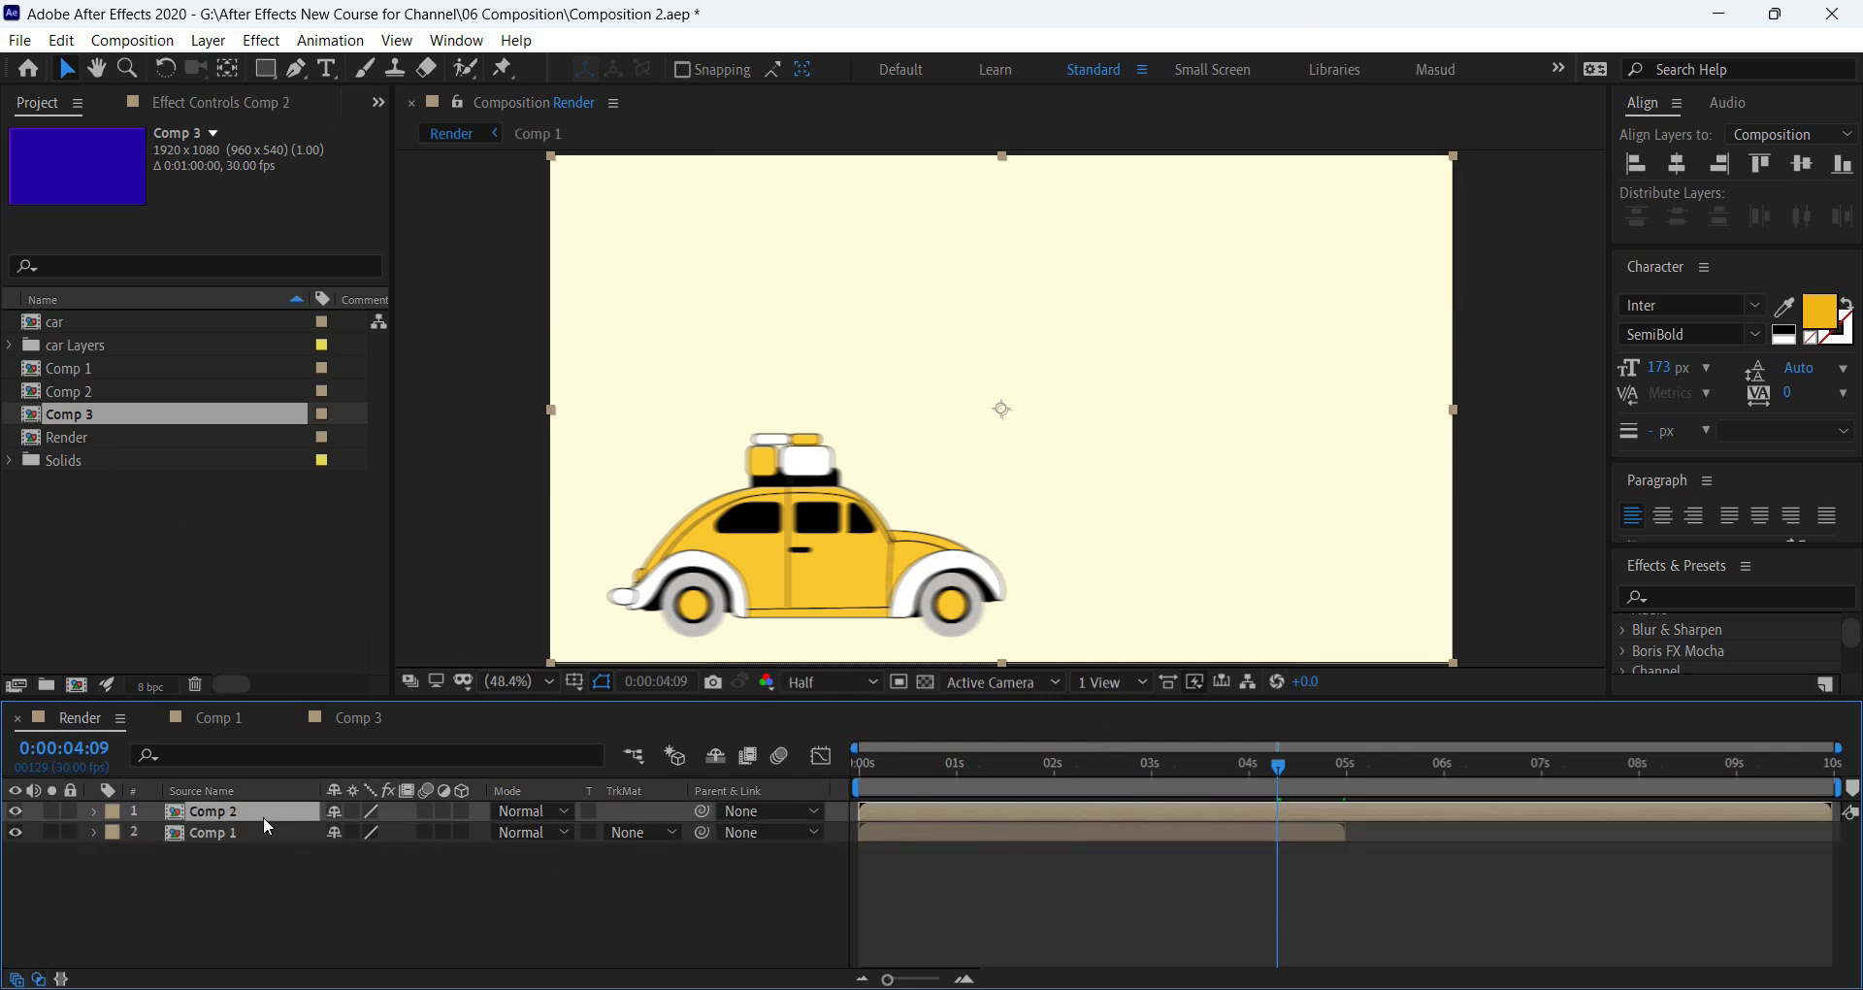
pyautogui.press('Delete')
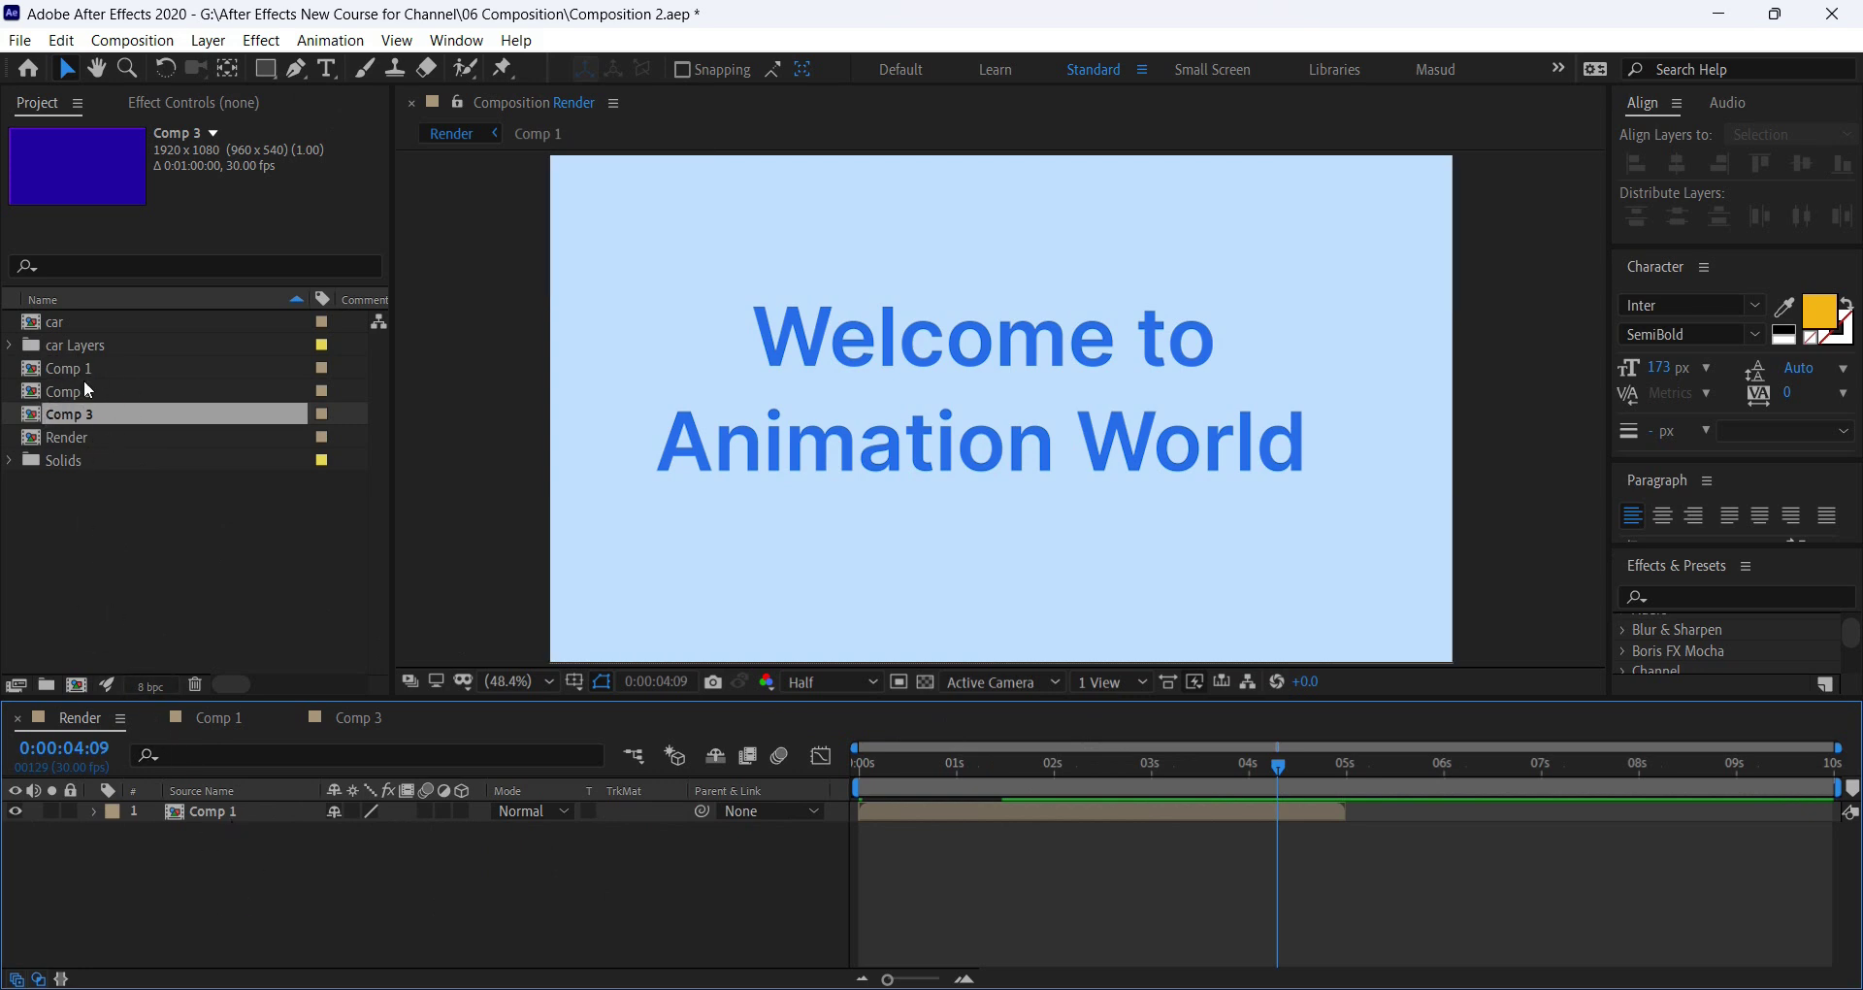
# Trim the Comp 1 layer's end to about 3.7 seconds and scrub the Render timeline between 0:00:04:29 and 0:00:02:18.
pyautogui.click(997, 804)
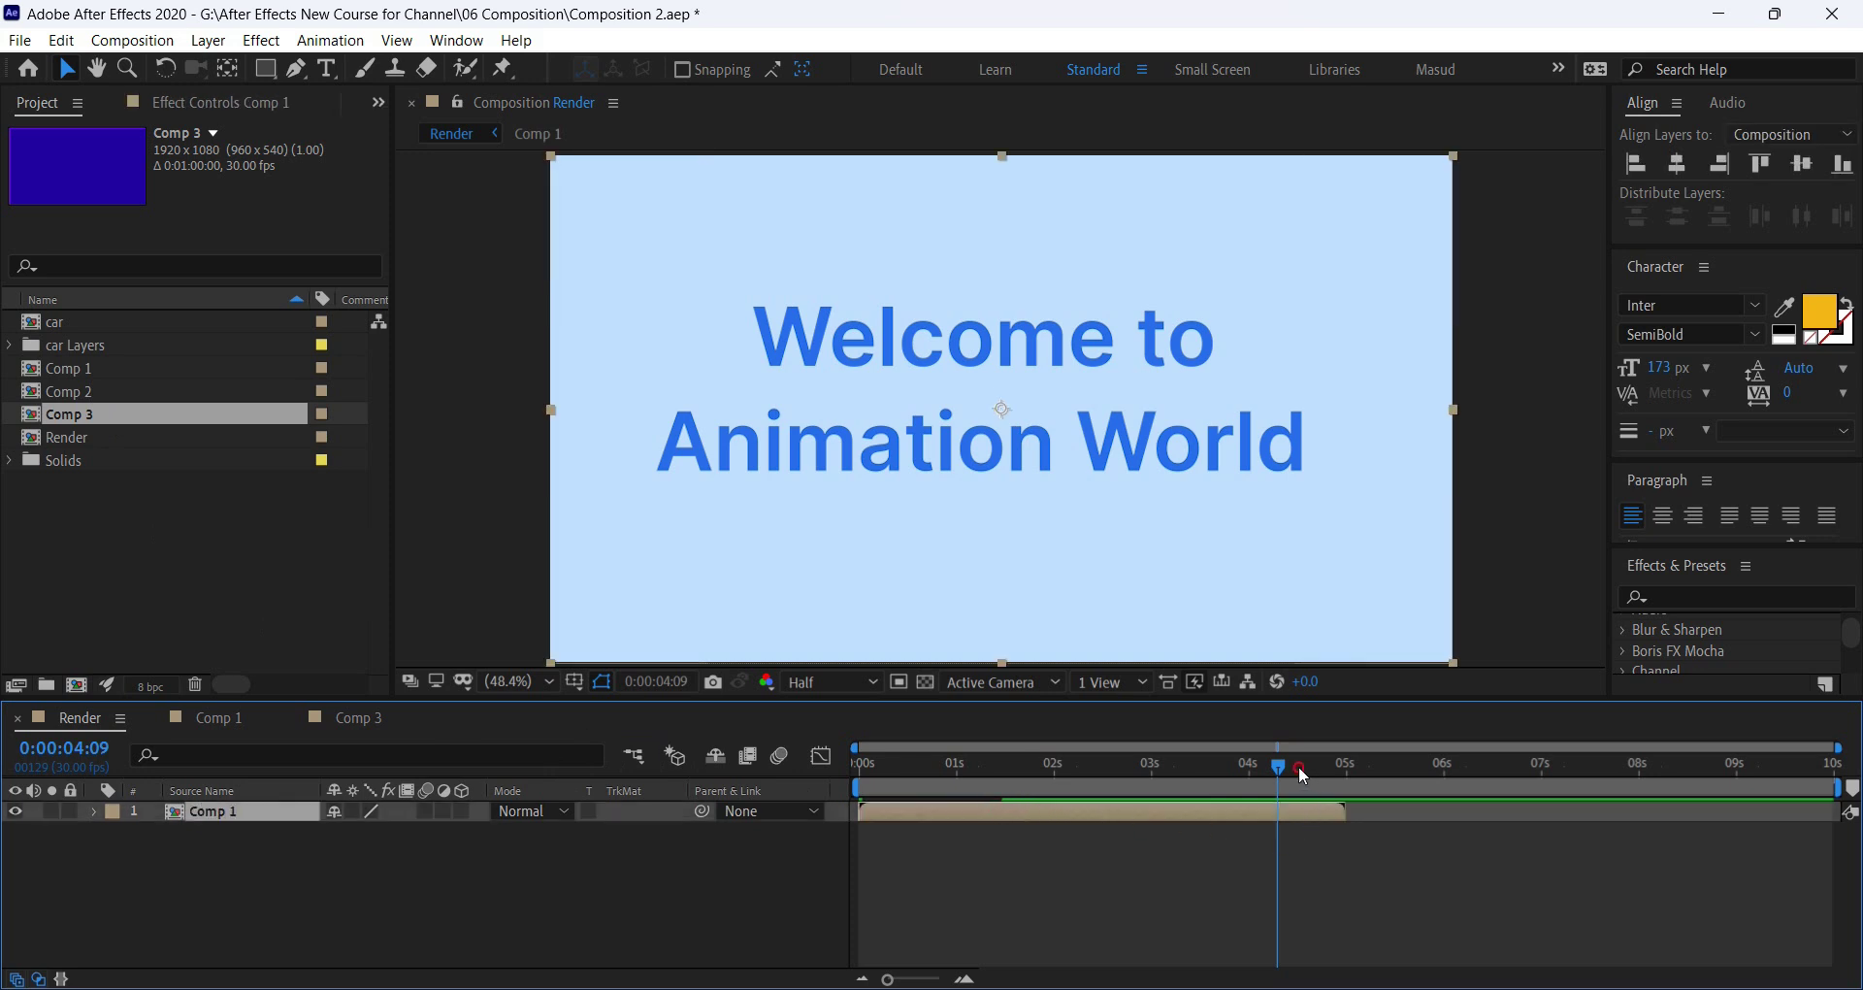
pyautogui.moveTo(1300, 769); pyautogui.dragTo(1336, 796)
pyautogui.moveTo(1337, 769); pyautogui.dragTo(1080, 766)
pyautogui.moveTo(1345, 811); pyautogui.dragTo(1226, 818)
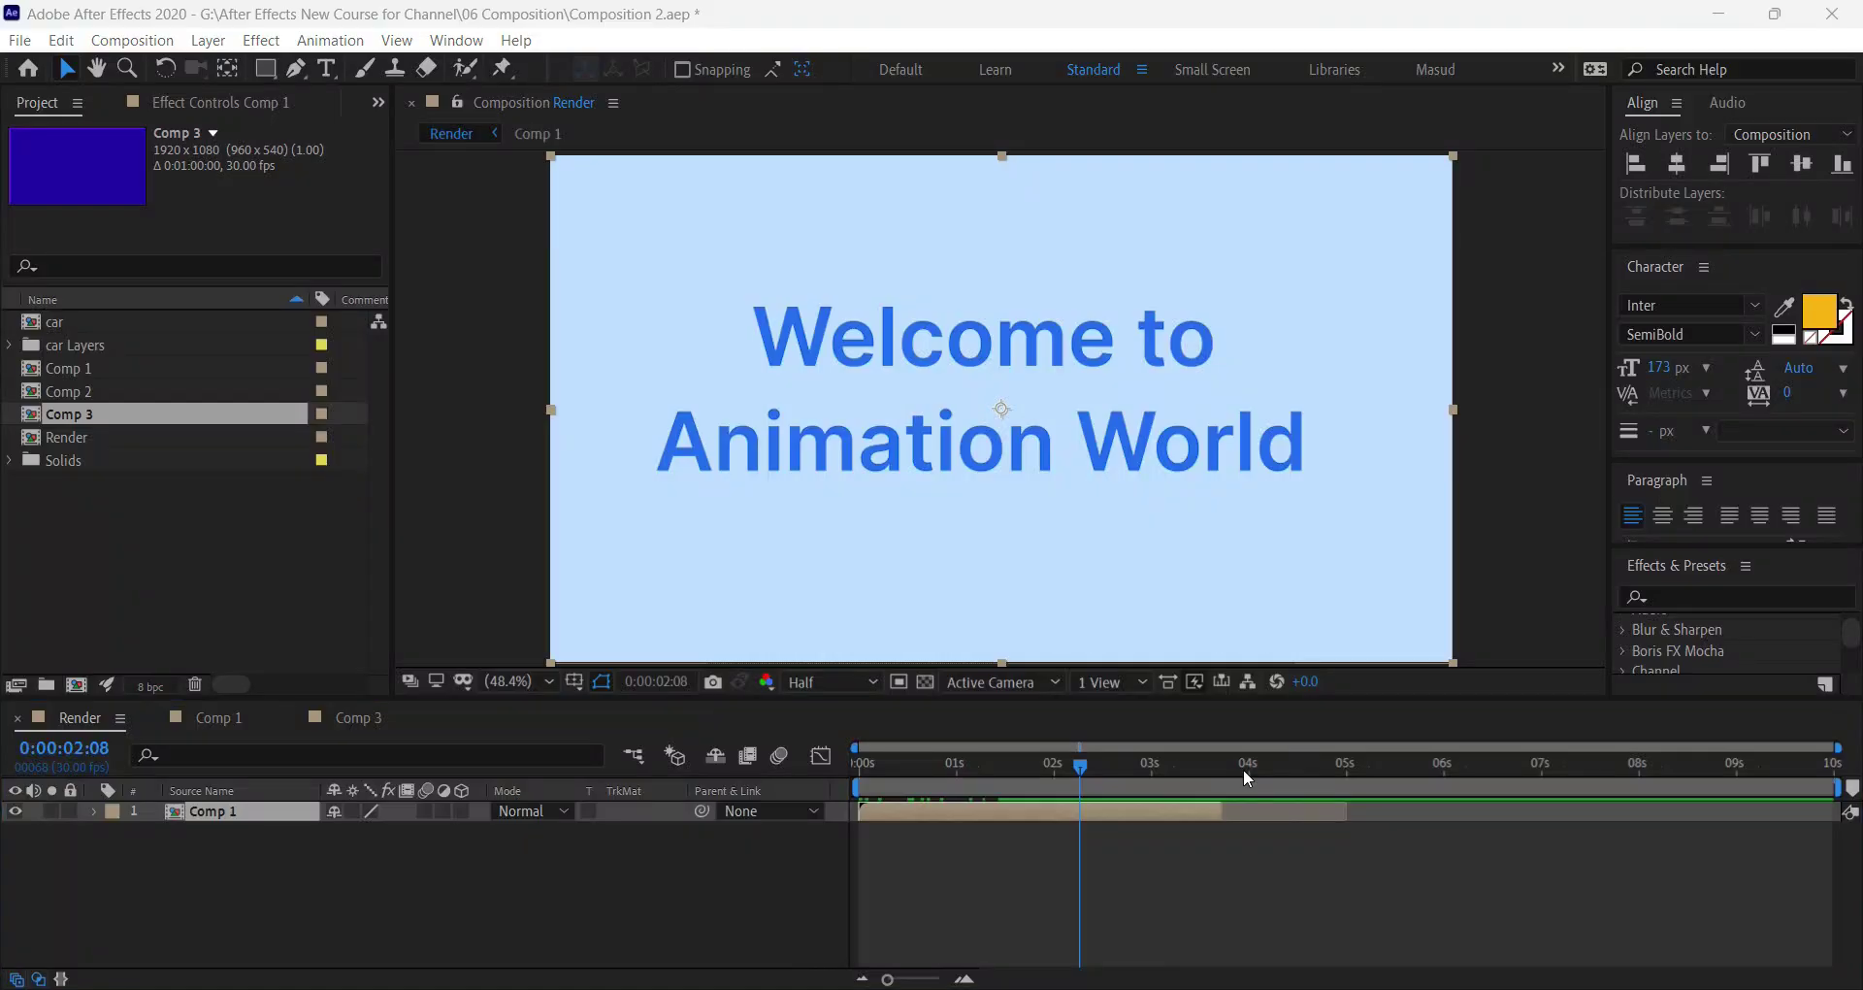
pyautogui.click(1343, 769)
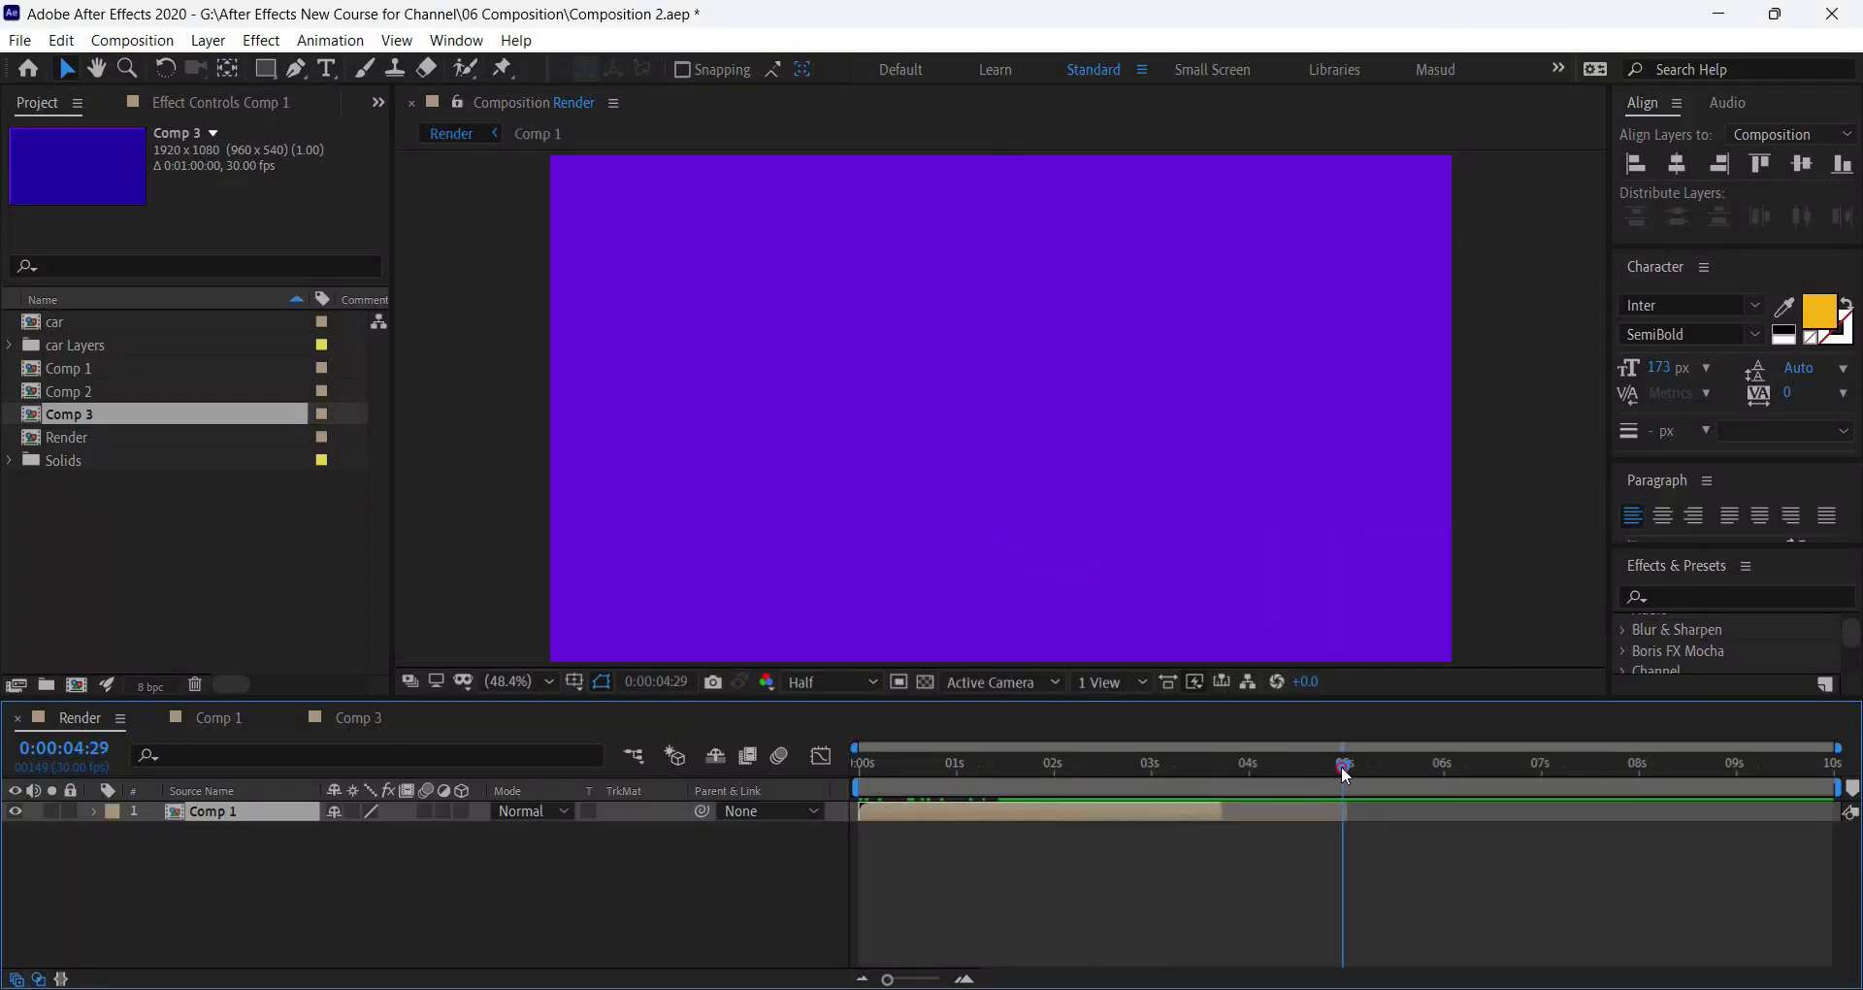
pyautogui.moveTo(1343, 768); pyautogui.dragTo(1113, 771)
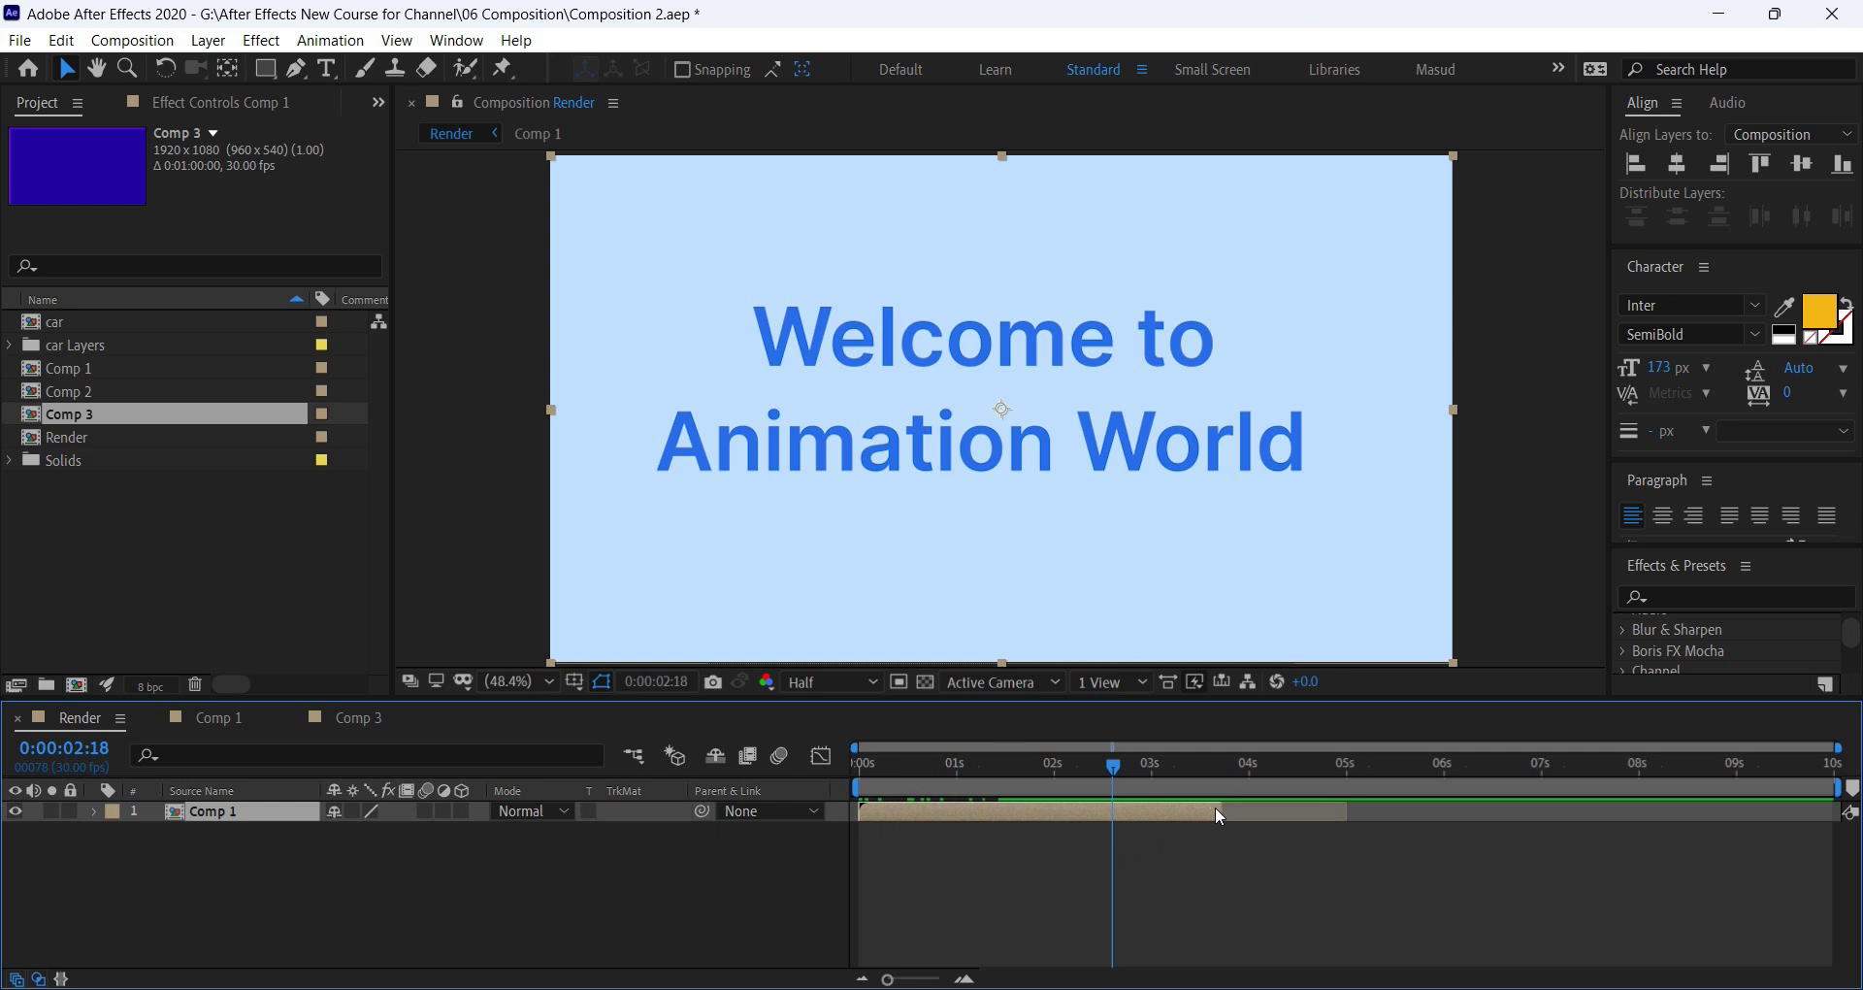
# Shorten the Comp 1 layer to about 3 seconds, check the frames past its end, and extend it back to 5 seconds.
pyautogui.moveTo(1219, 807); pyautogui.dragTo(1147, 809)
pyautogui.click(1246, 766)
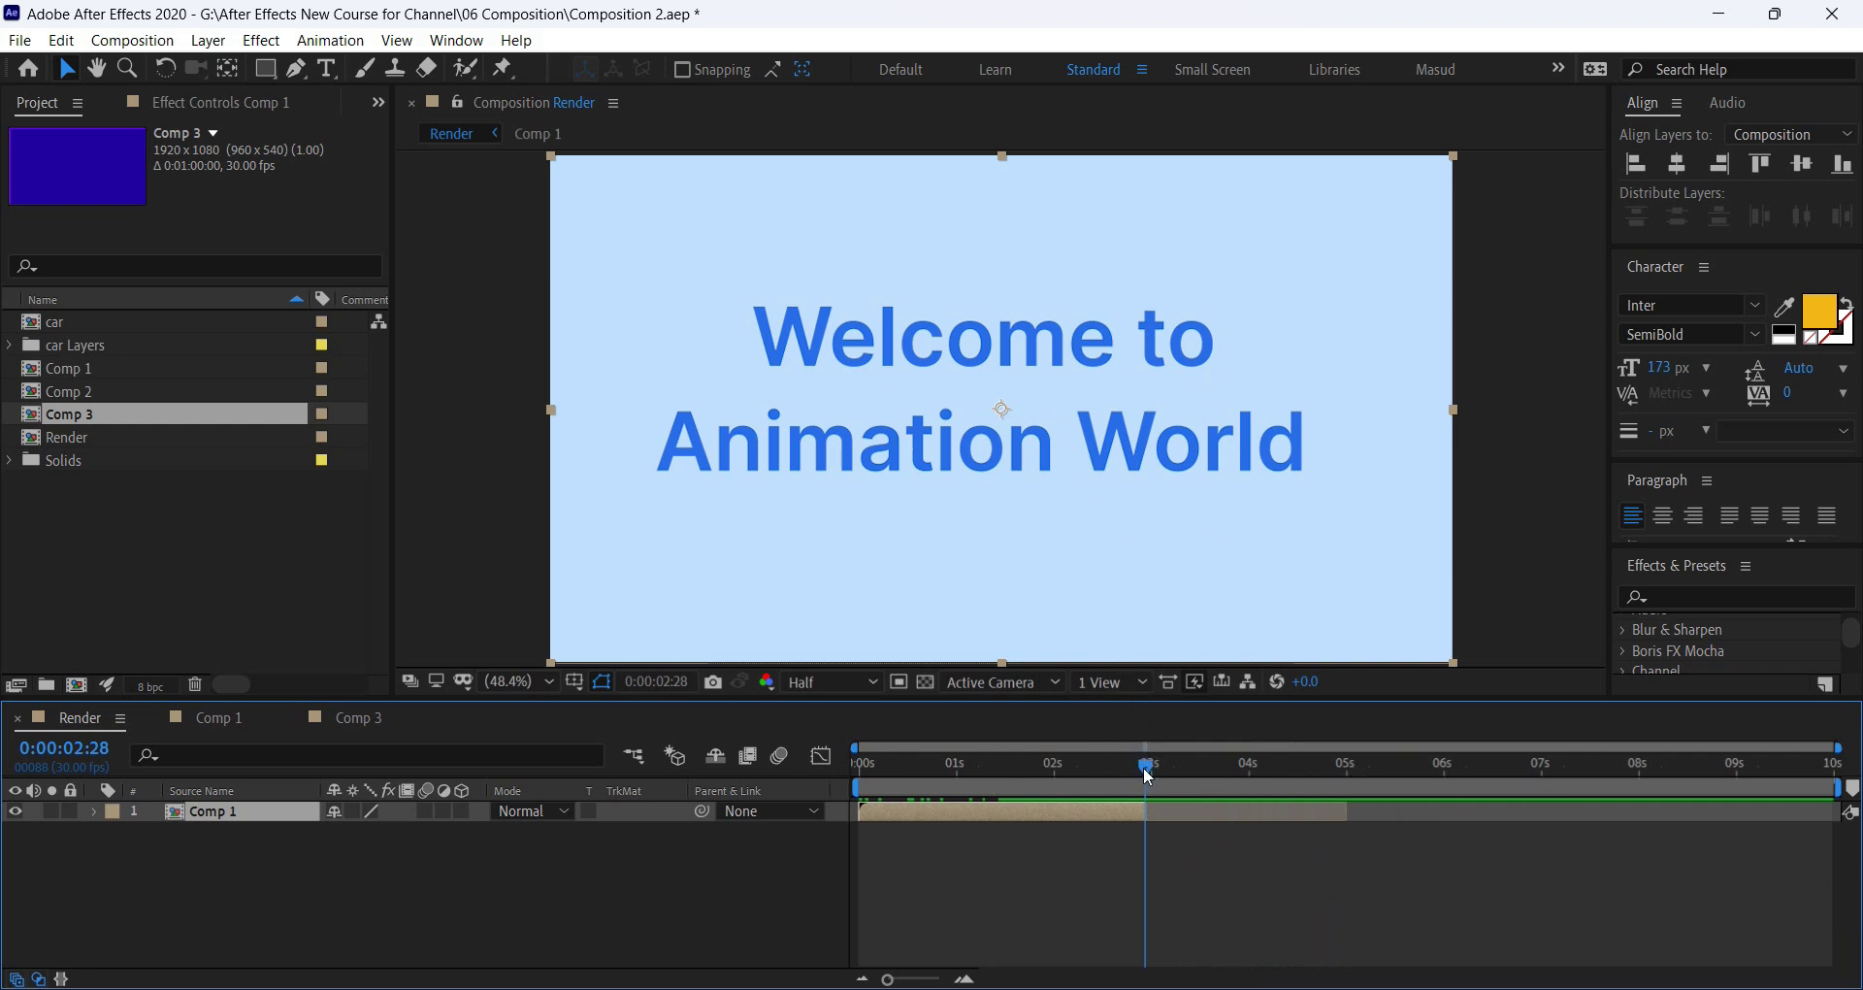
pyautogui.moveTo(1148, 777); pyautogui.dragTo(1248, 768)
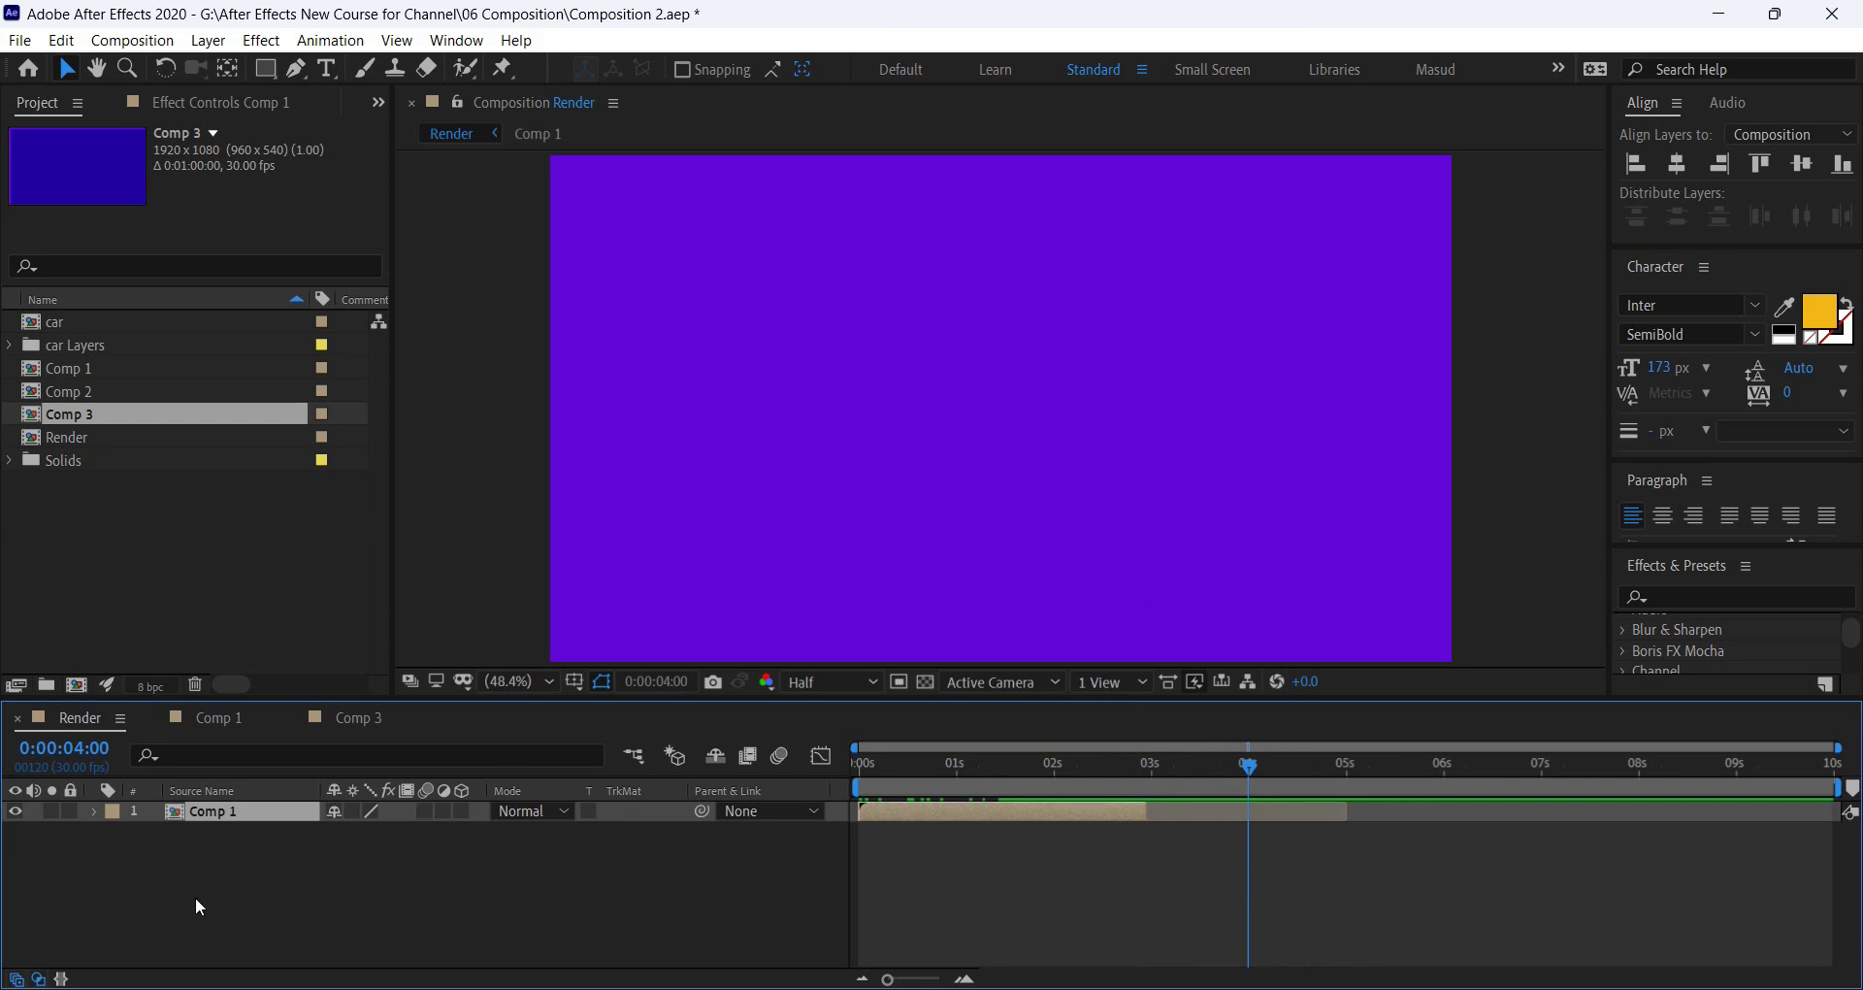
pyautogui.moveTo(1214, 766)
pyautogui.mouseDown()
pyautogui.moveTo(1110, 778)
pyautogui.moveTo(1236, 788)
pyautogui.mouseUp()
pyautogui.moveTo(1156, 823); pyautogui.dragTo(1412, 823)
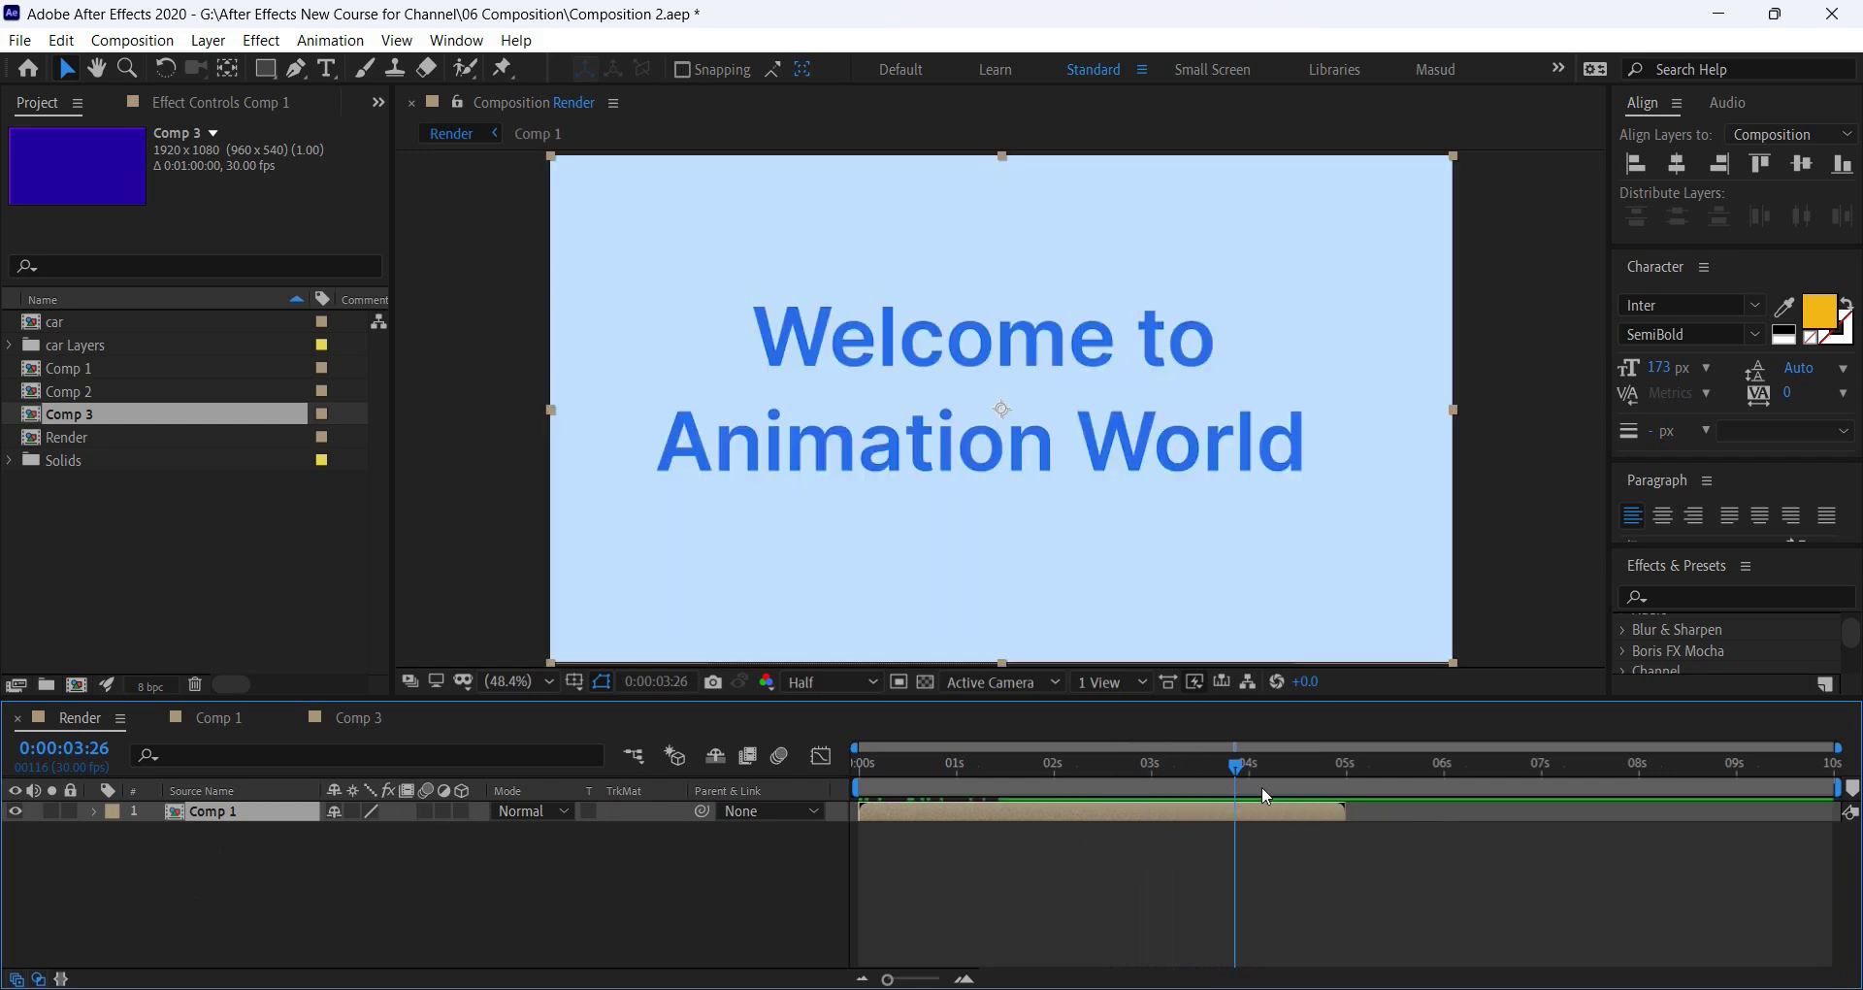
# With the playhead at 0:00:02:29, trim the Comp 1 layer's end to about 2.7 seconds and restore it to 5 seconds.
pyautogui.moveTo(1265, 794); pyautogui.dragTo(1149, 788)
pyautogui.moveTo(1343, 813); pyautogui.dragTo(1184, 811)
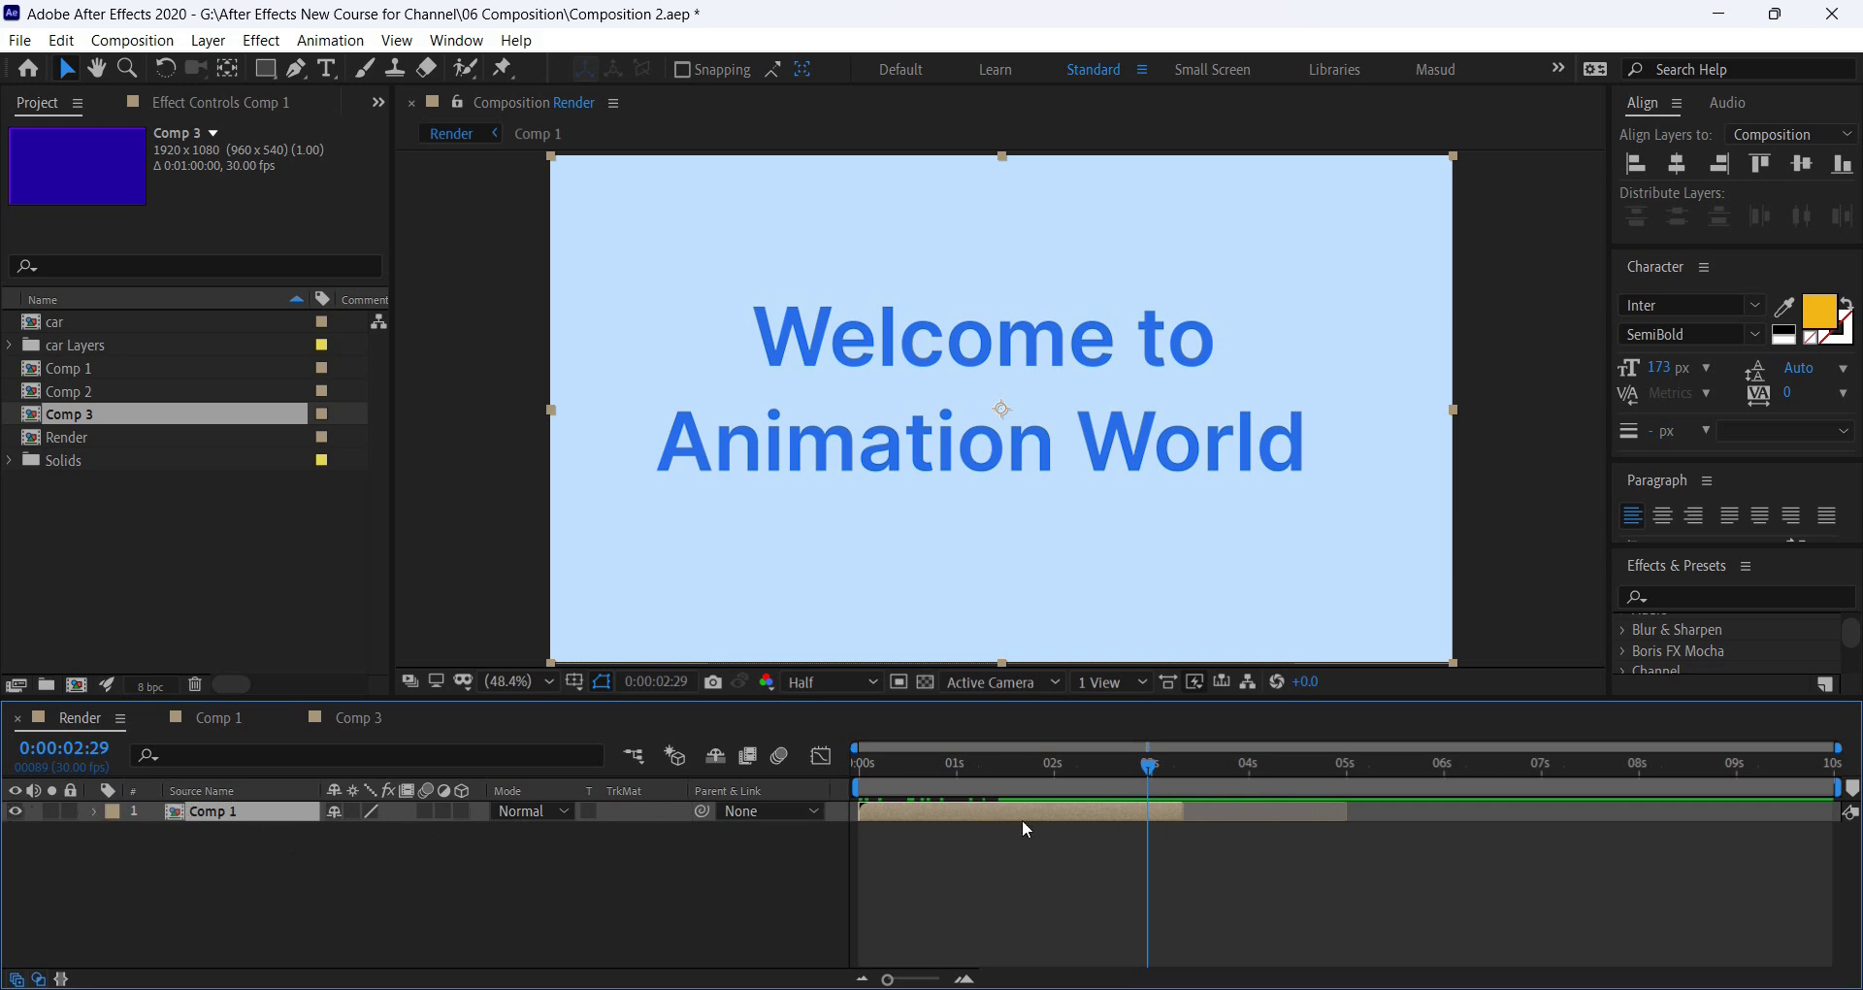
pyautogui.moveTo(1186, 809); pyautogui.dragTo(1116, 809)
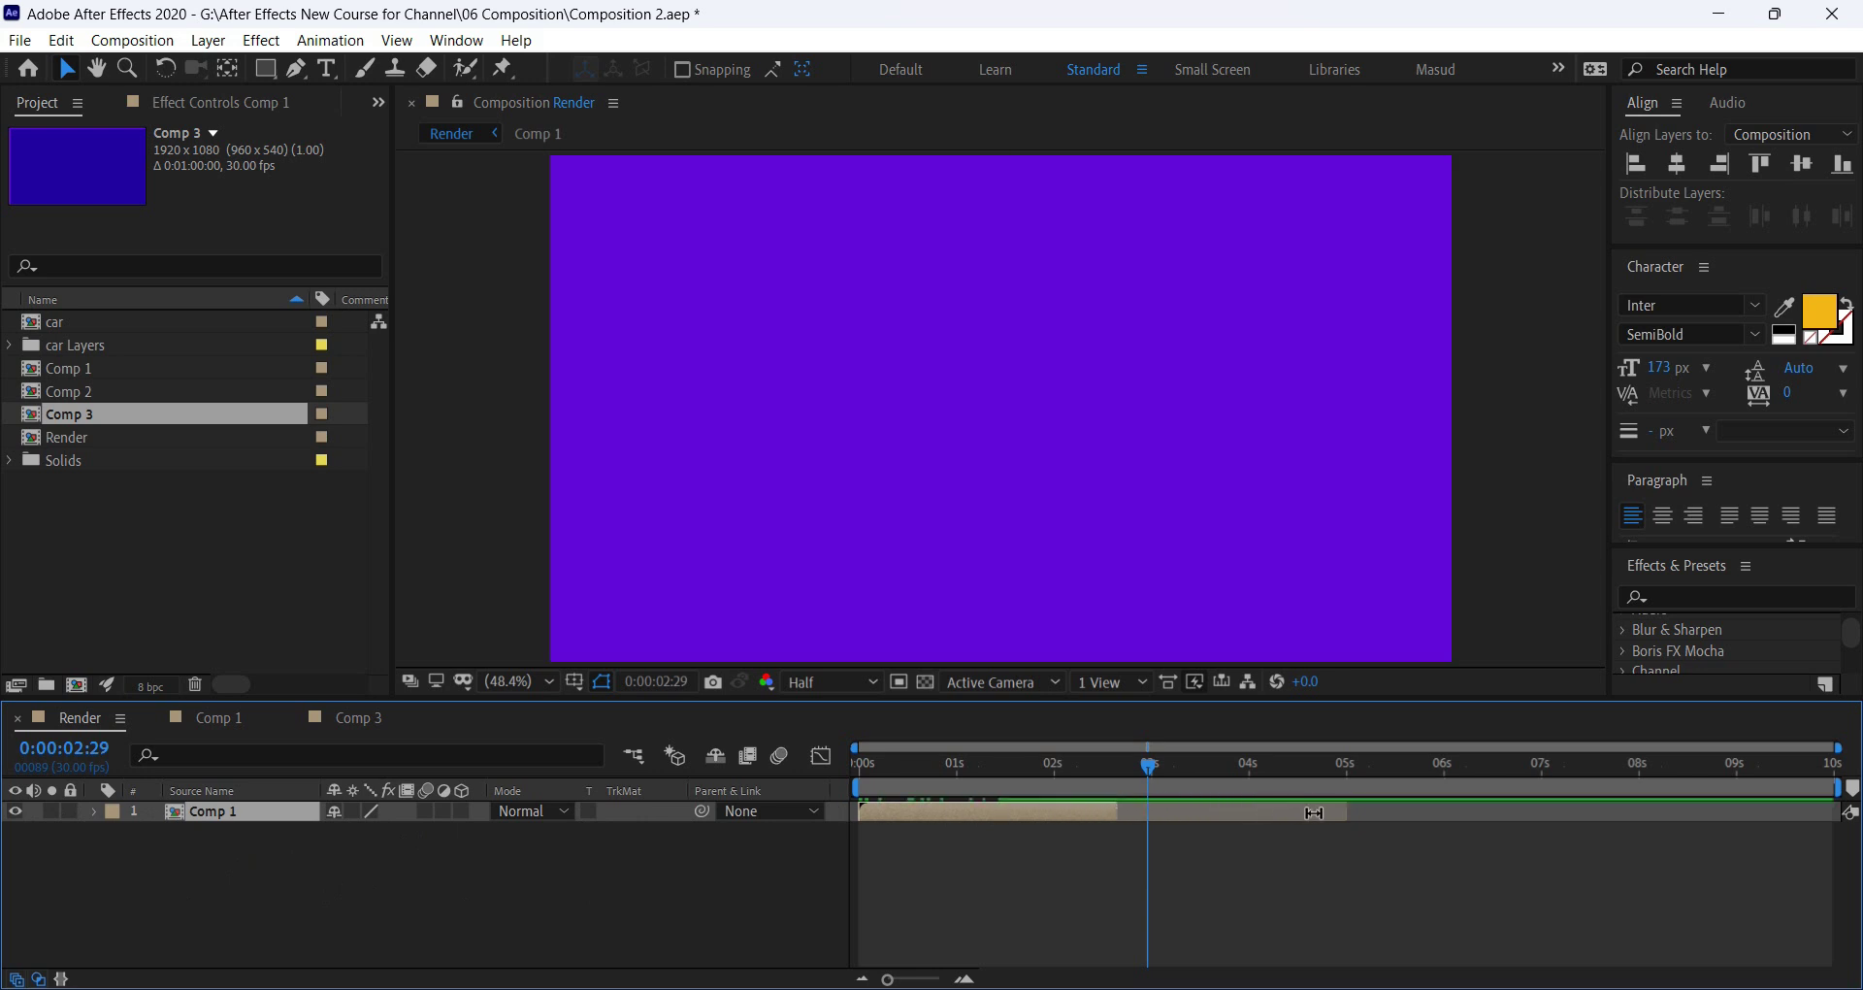
pyautogui.moveTo(1118, 813); pyautogui.dragTo(1349, 815)
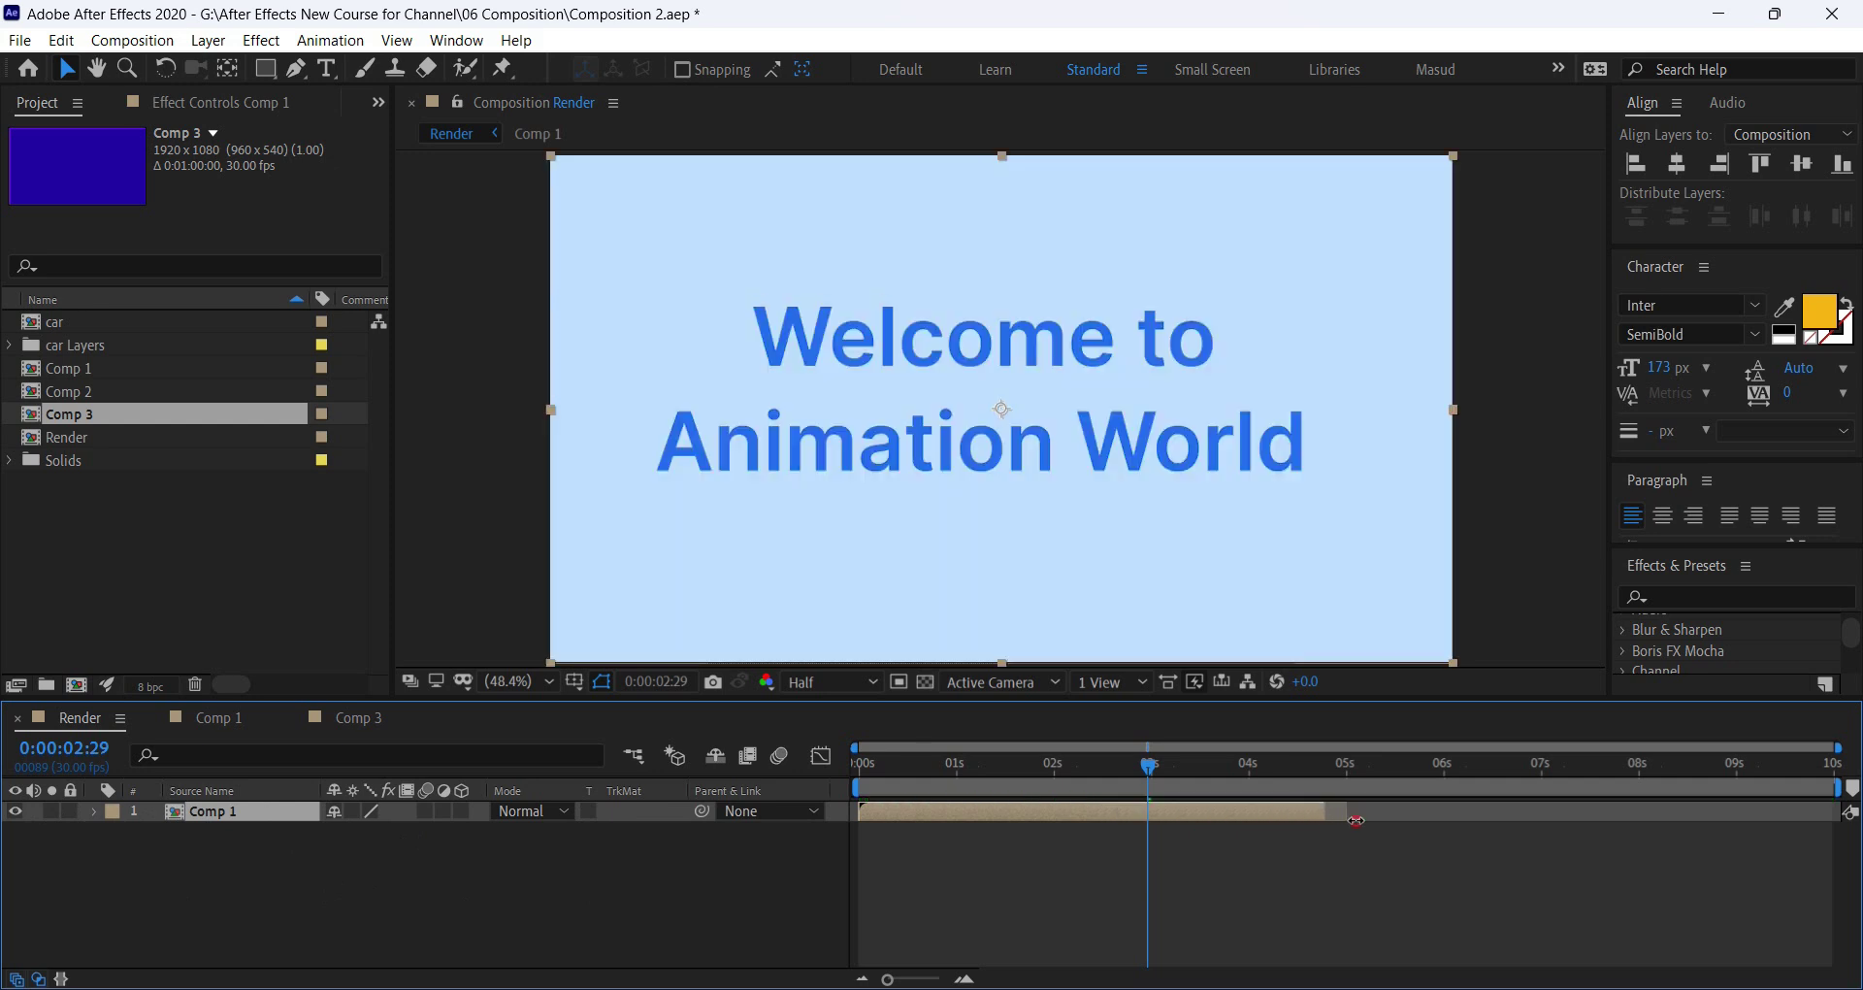
# Preview Render from the start, place the playhead at 0:00:02:01, and trim the Comp 1 layer's end to about 2 seconds.
pyautogui.moveTo(1147, 766); pyautogui.dragTo(859, 771)
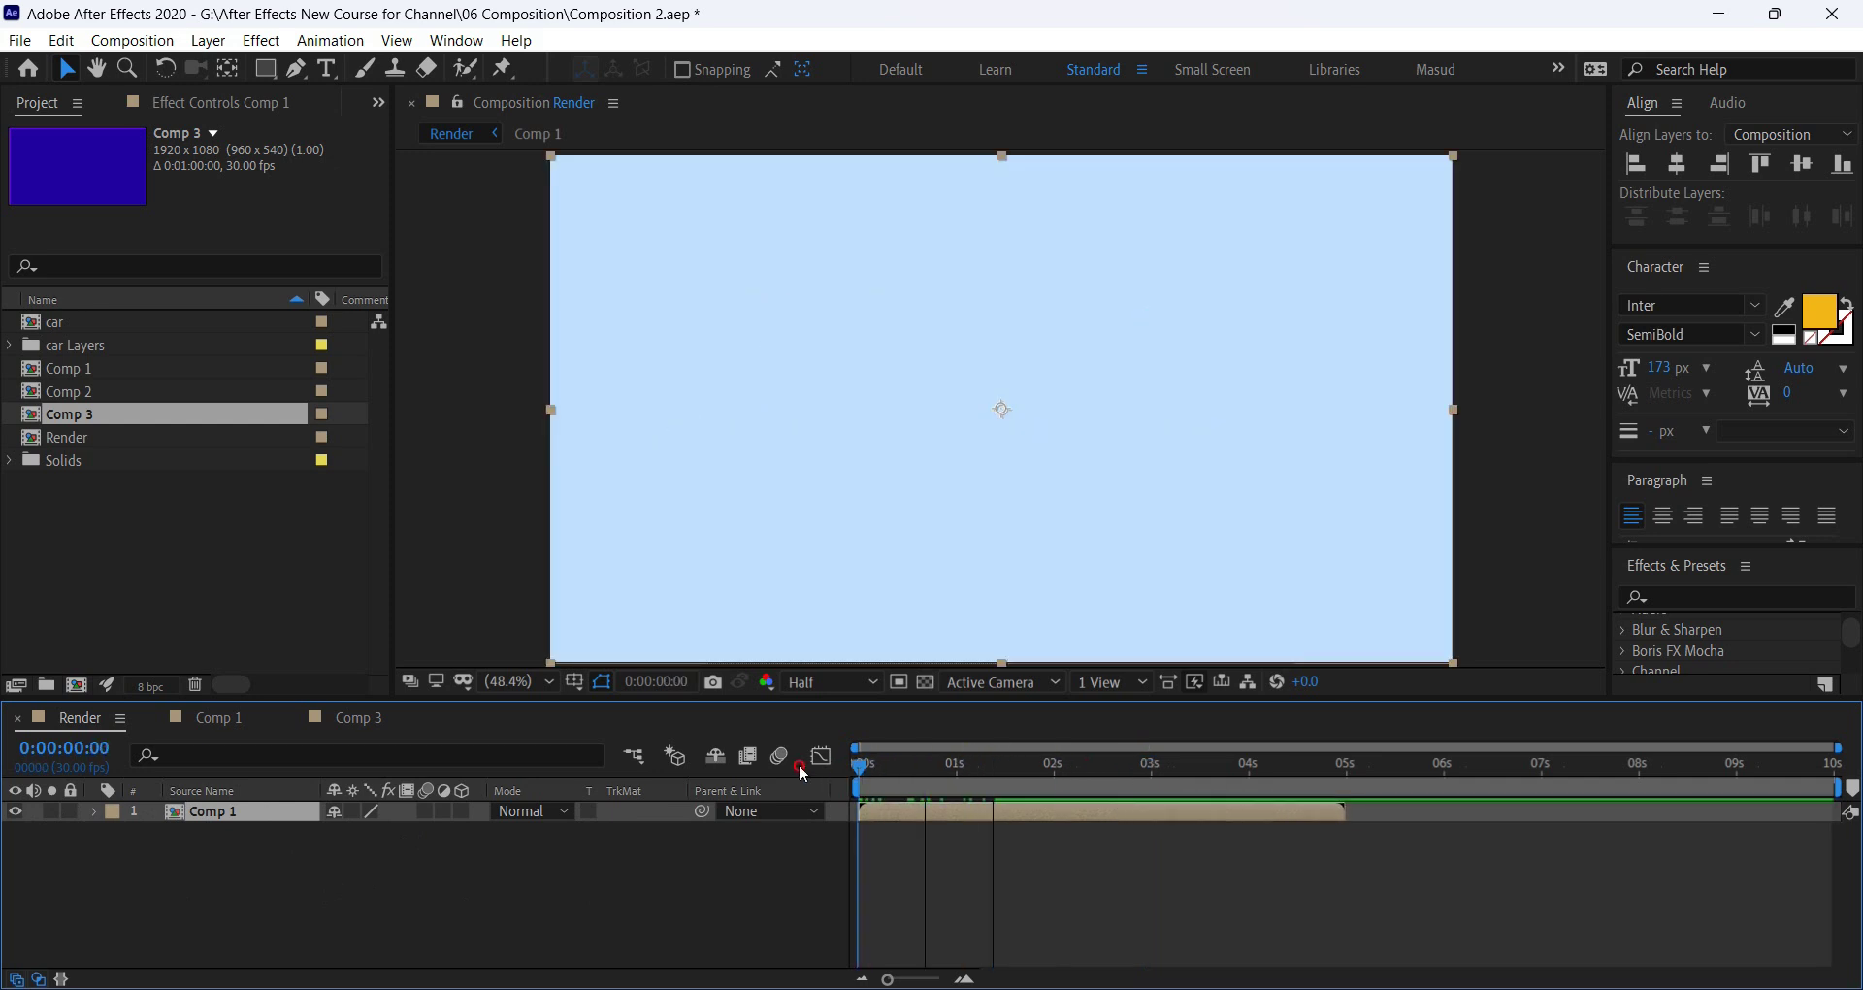
pyautogui.press('space')
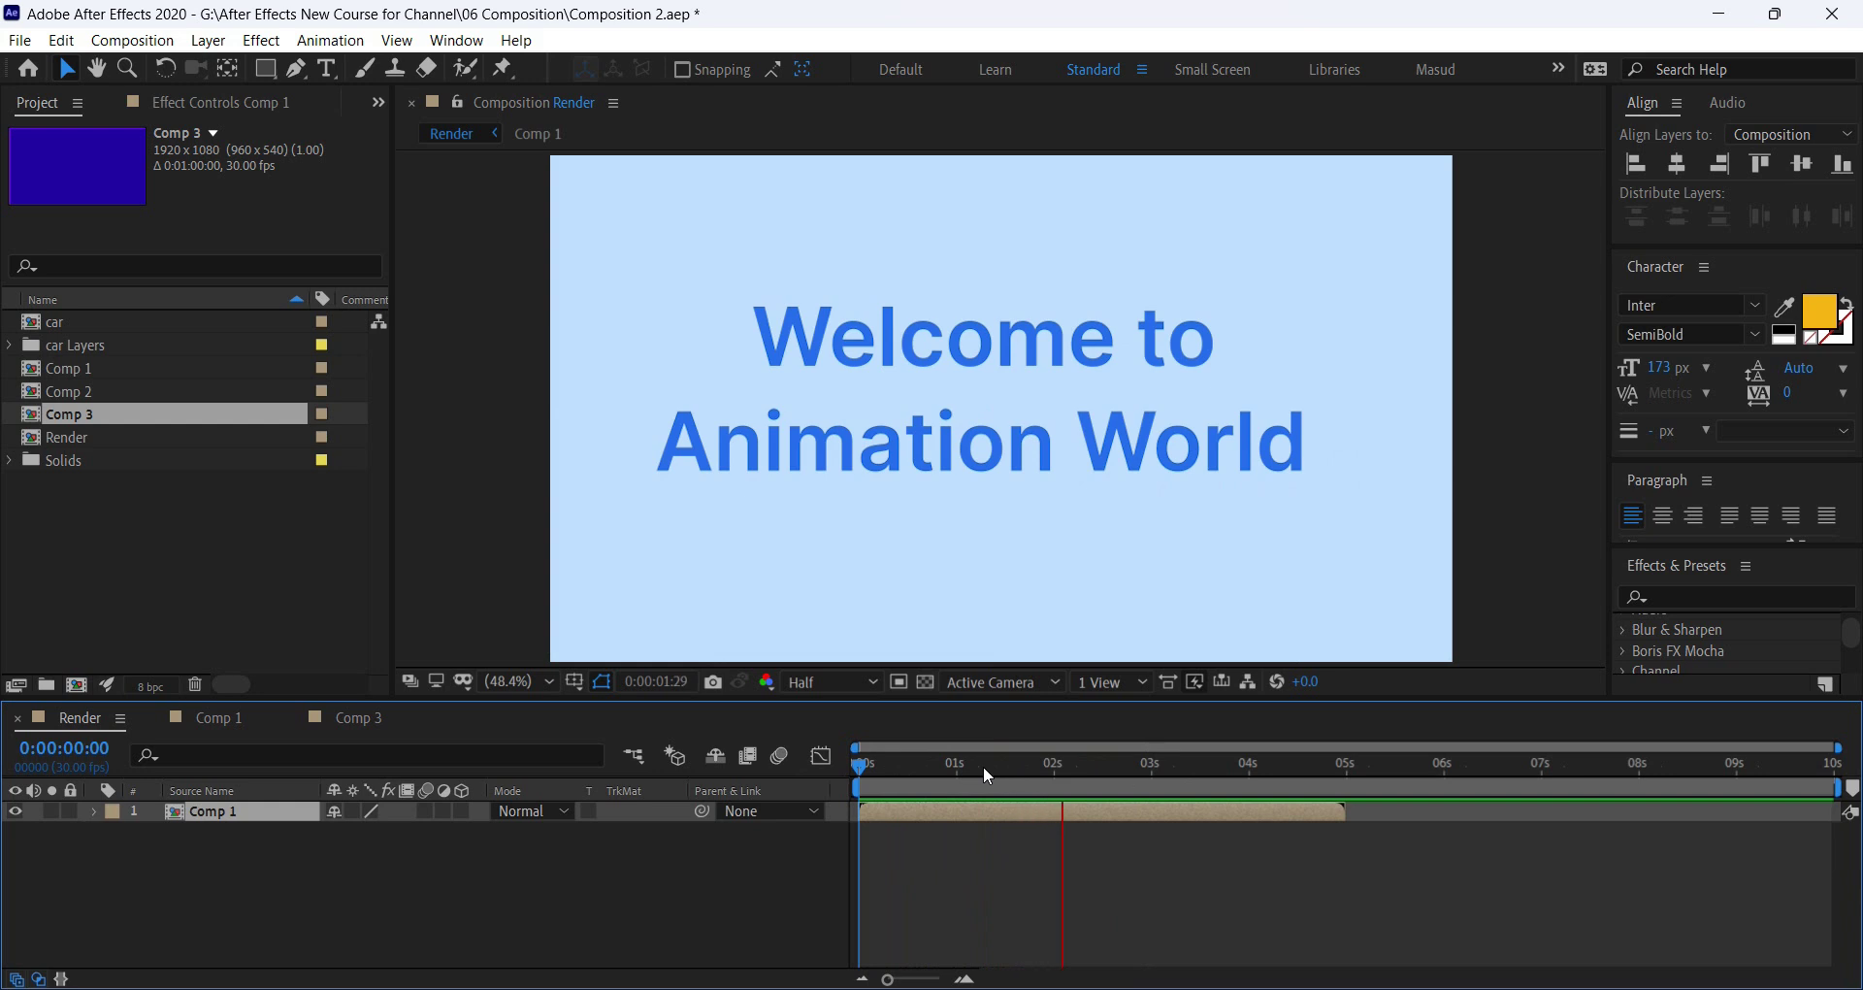
pyautogui.press('space')
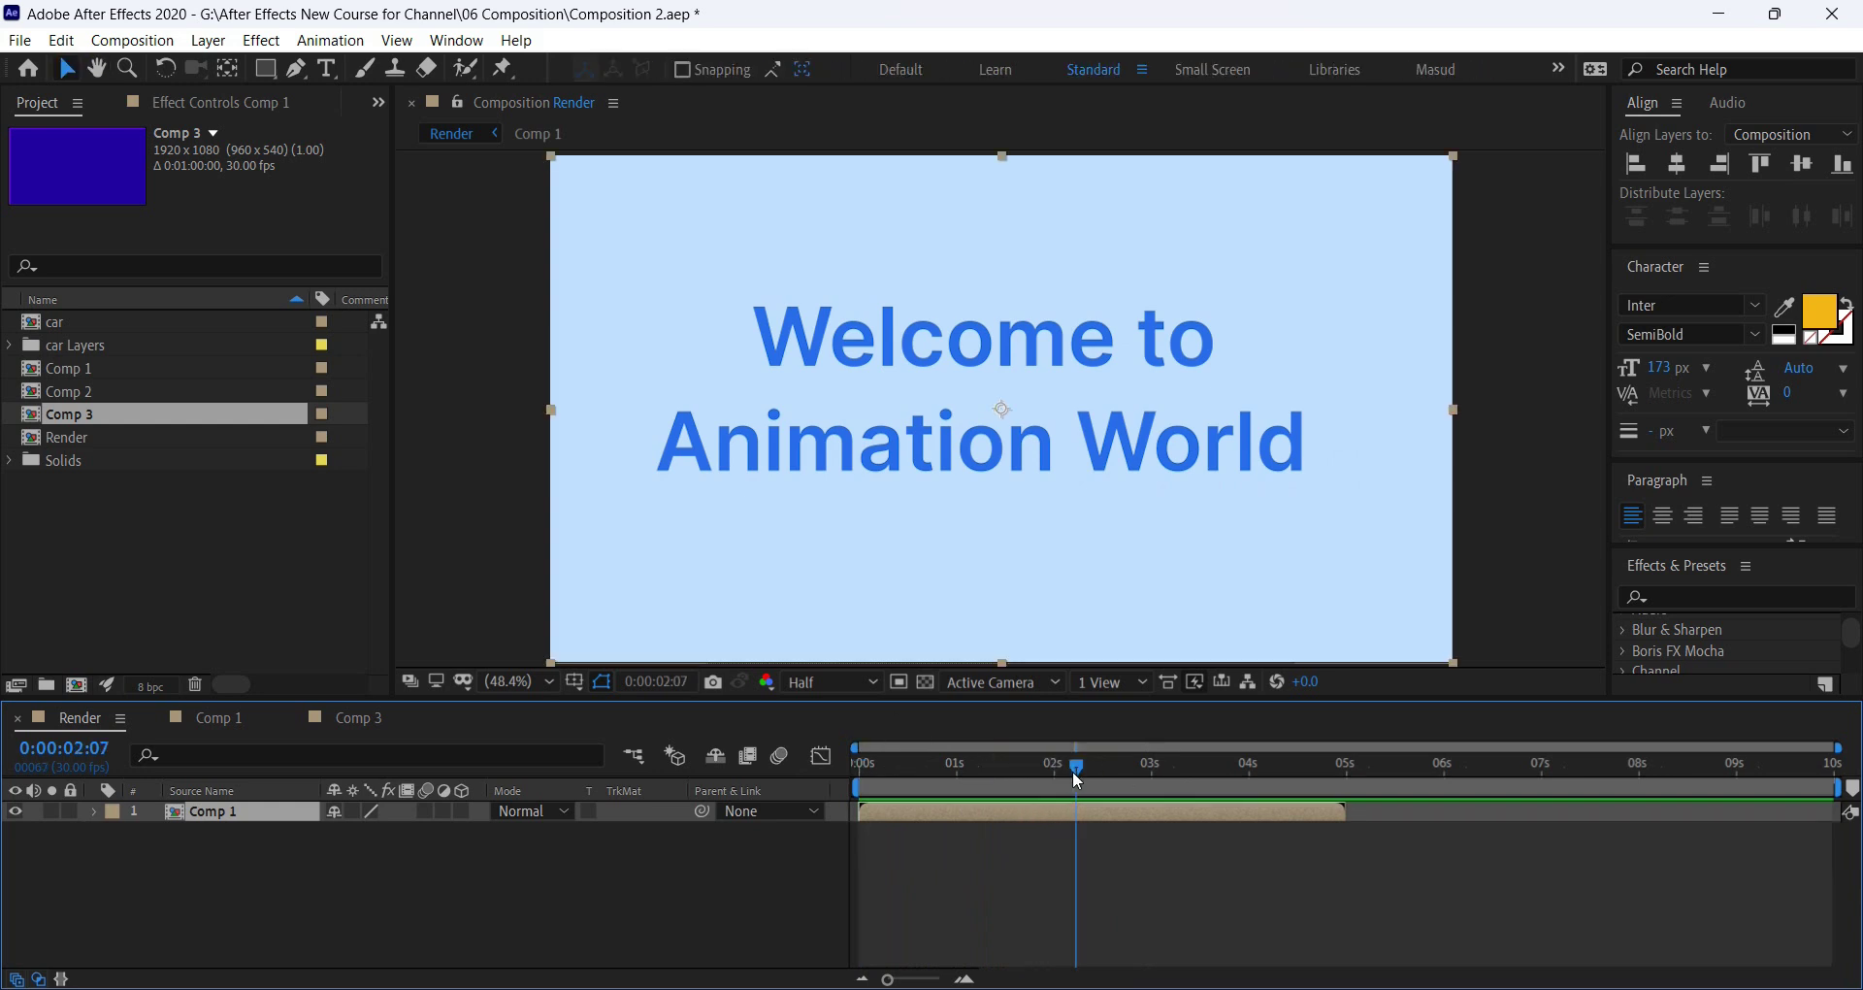
pyautogui.moveTo(1075, 774); pyautogui.dragTo(1057, 769)
pyautogui.moveTo(1343, 822); pyautogui.dragTo(1073, 830)
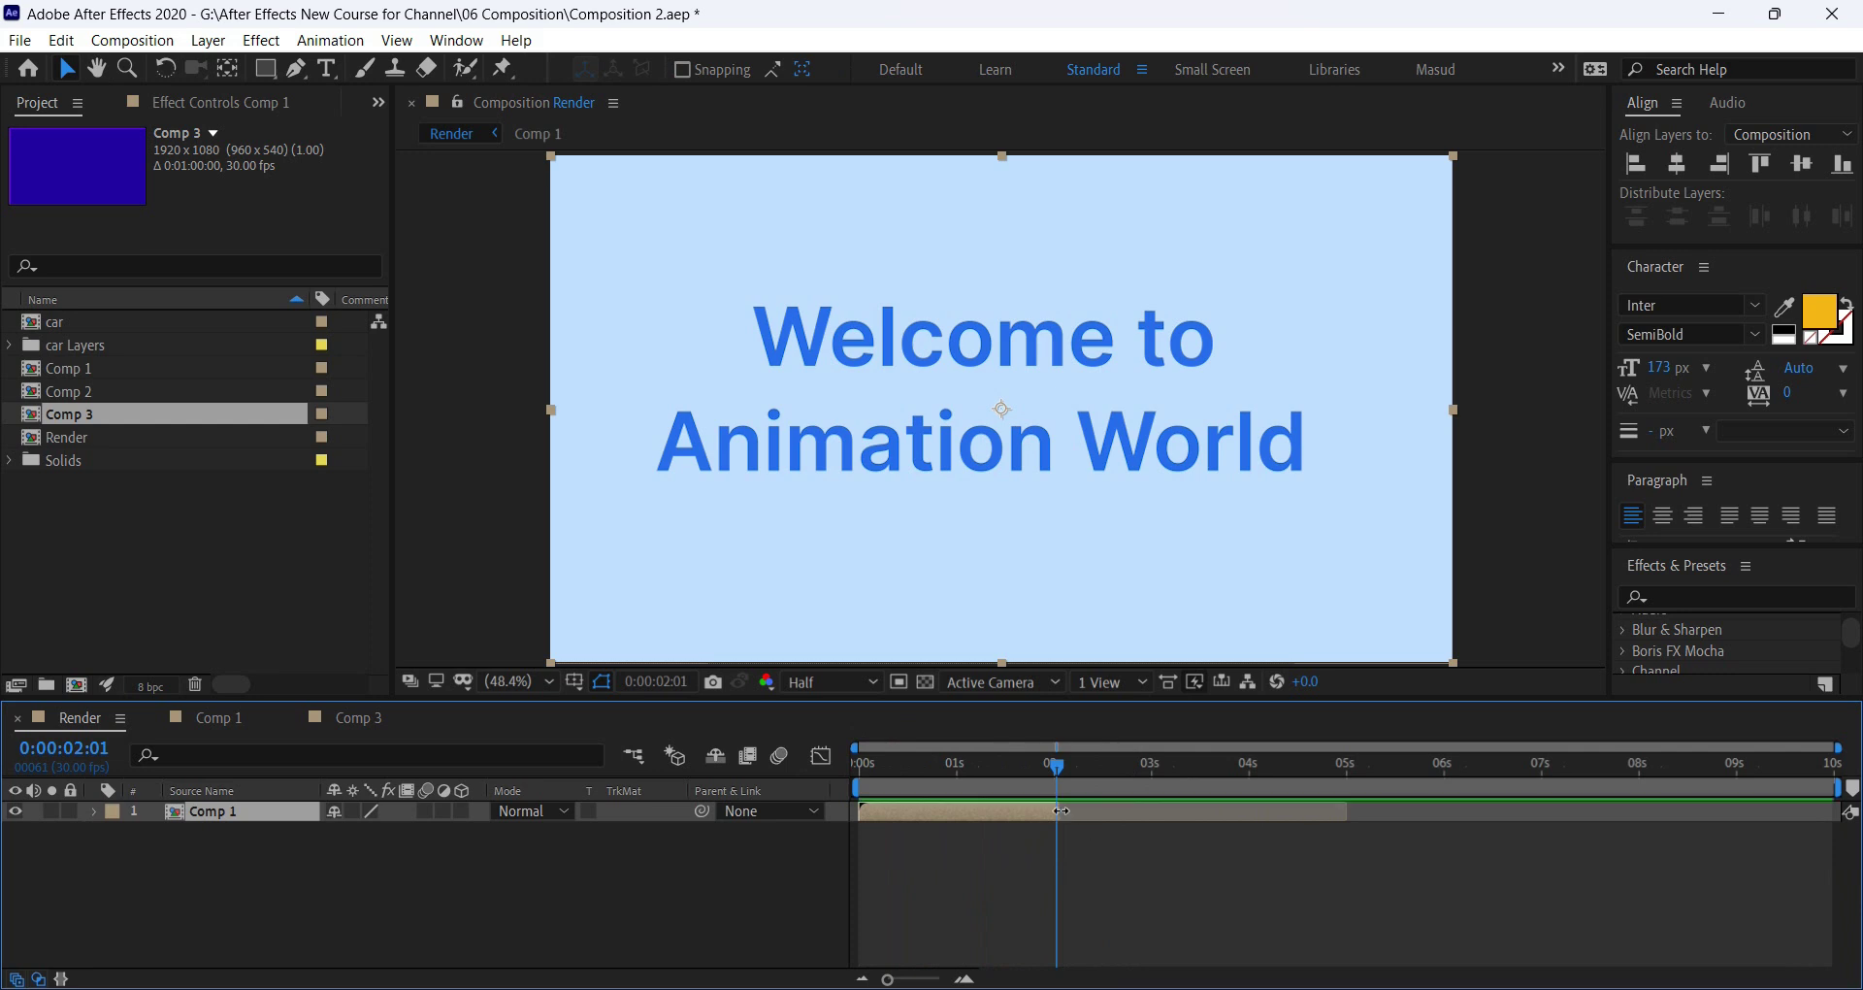
# Scrub back to 0:00:00:00 and nest Comp 2 above Comp 1 in the Render timeline.
pyautogui.moveTo(1055, 763); pyautogui.dragTo(926, 777)
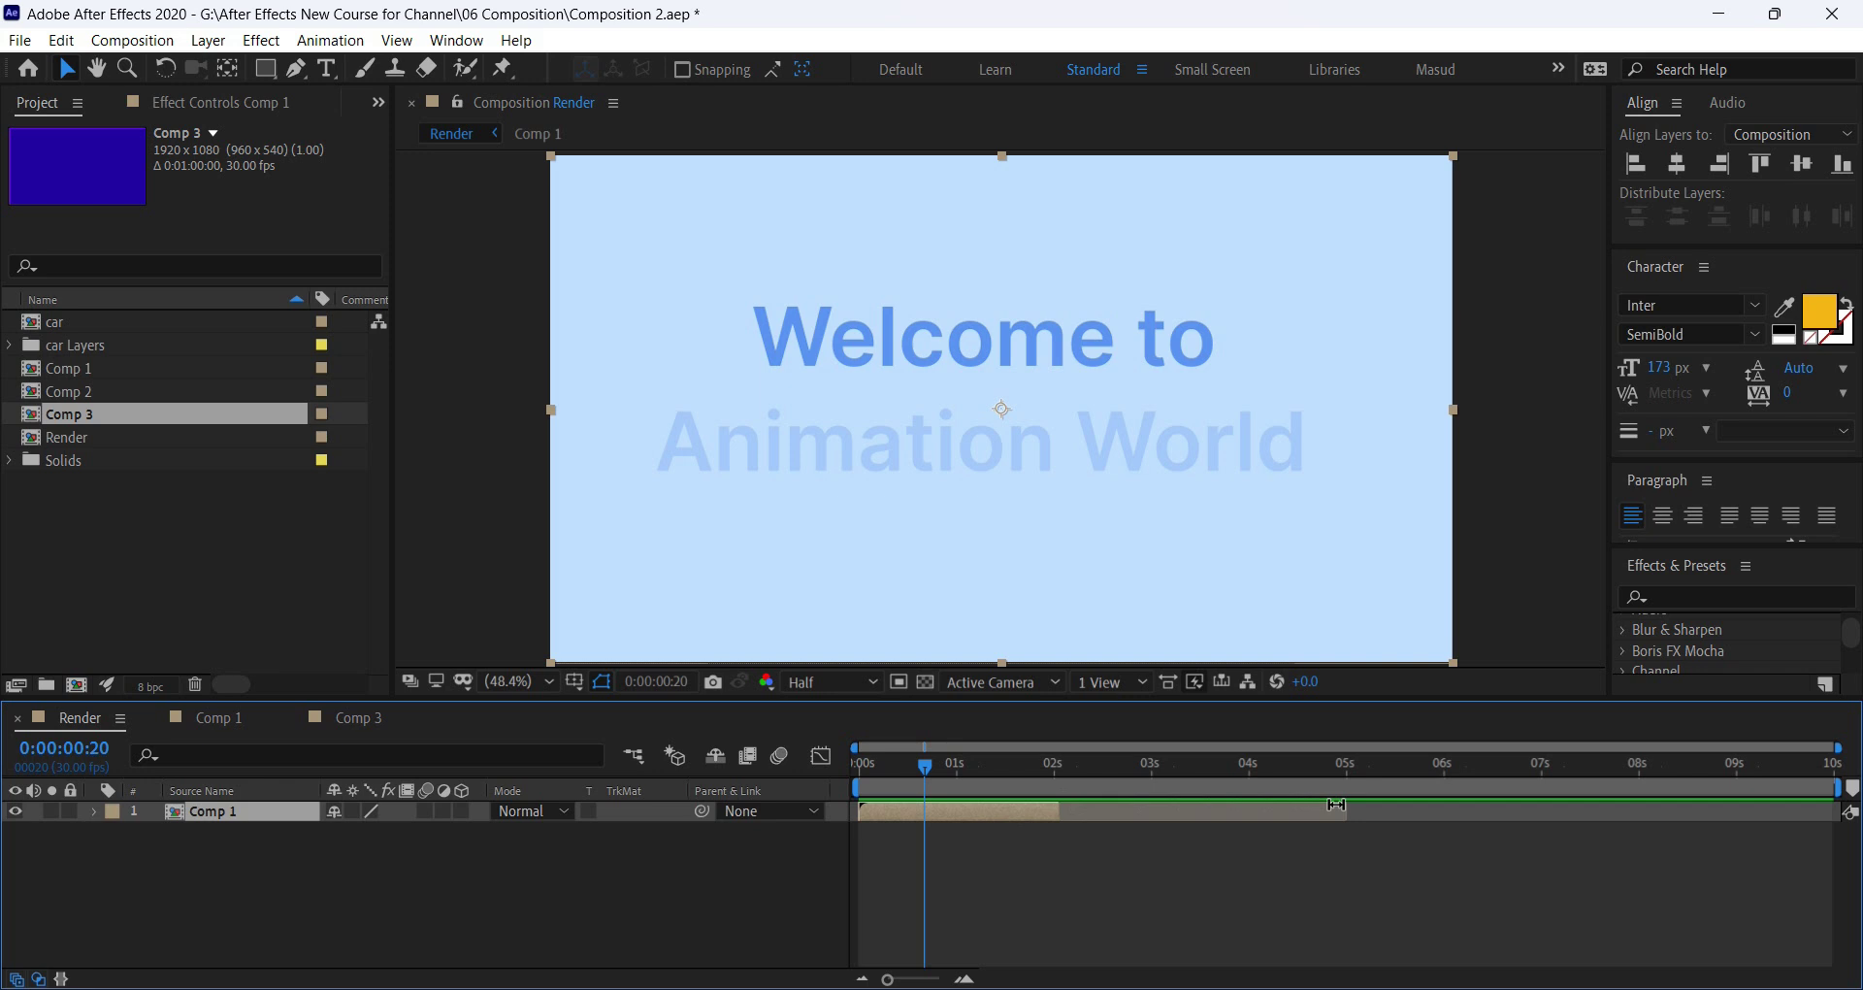
pyautogui.moveTo(926, 770); pyautogui.dragTo(445, 805)
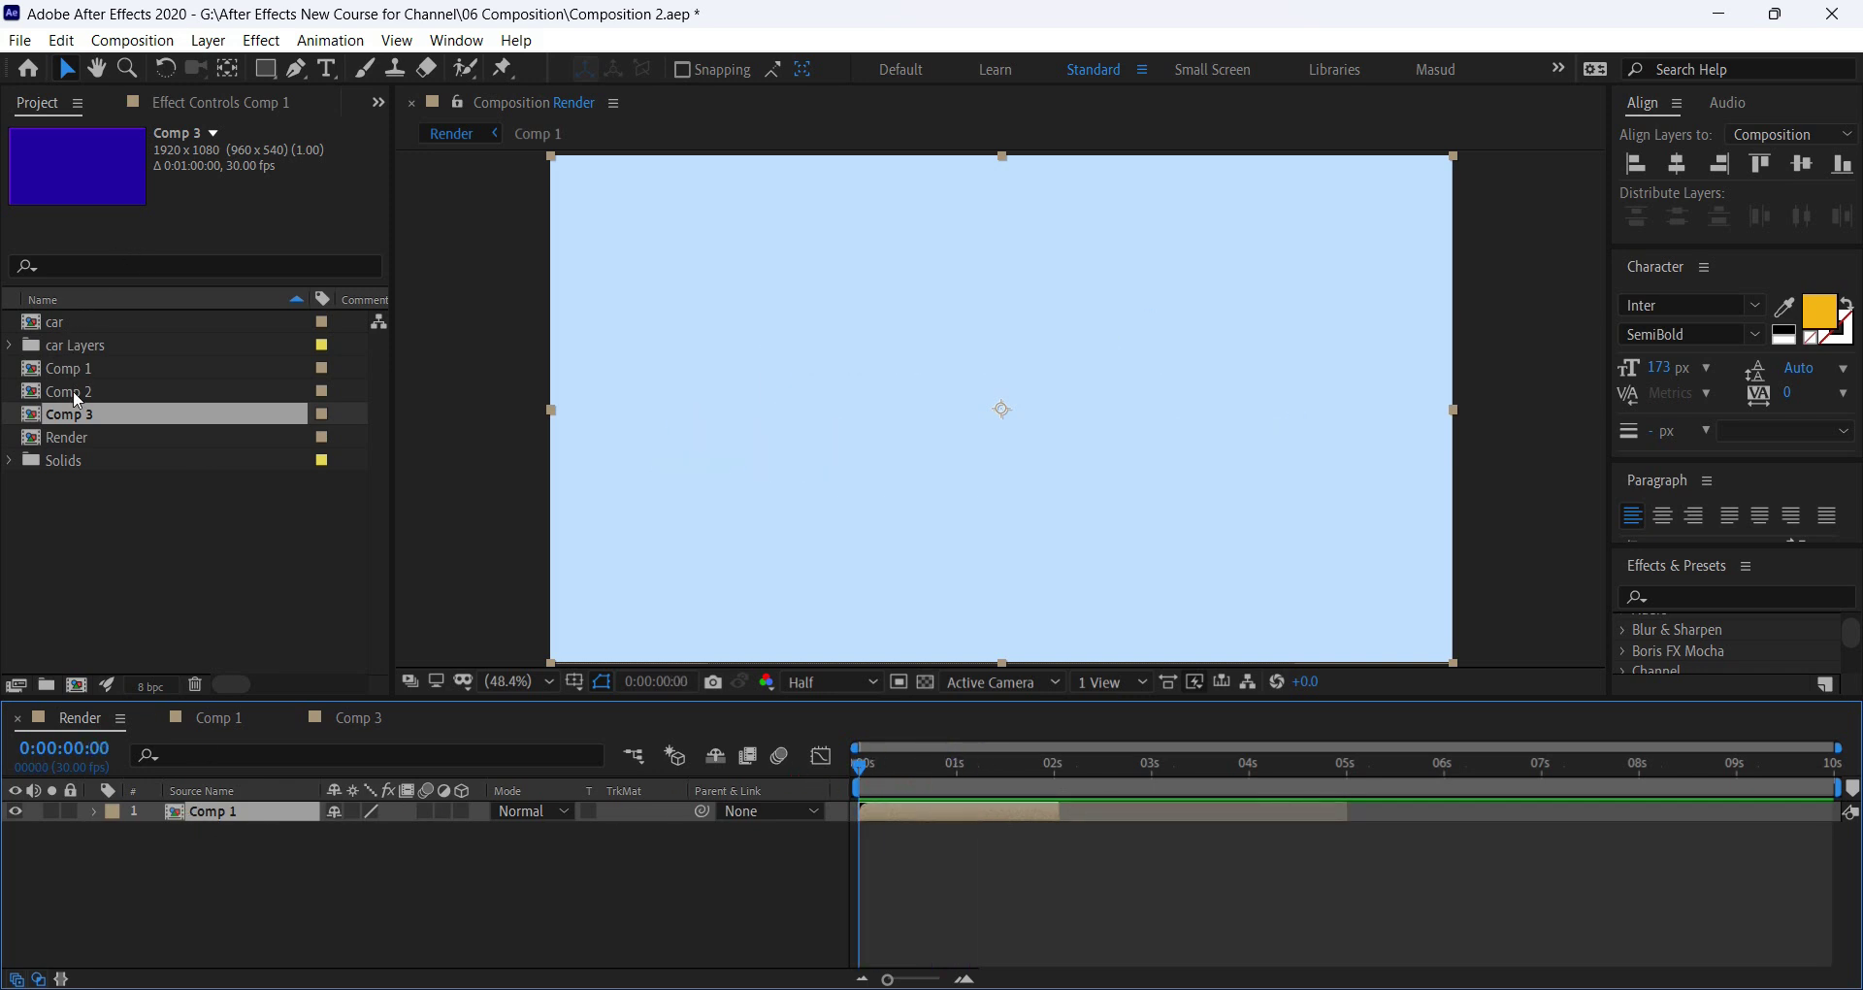
pyautogui.moveTo(73, 392); pyautogui.dragTo(231, 811)
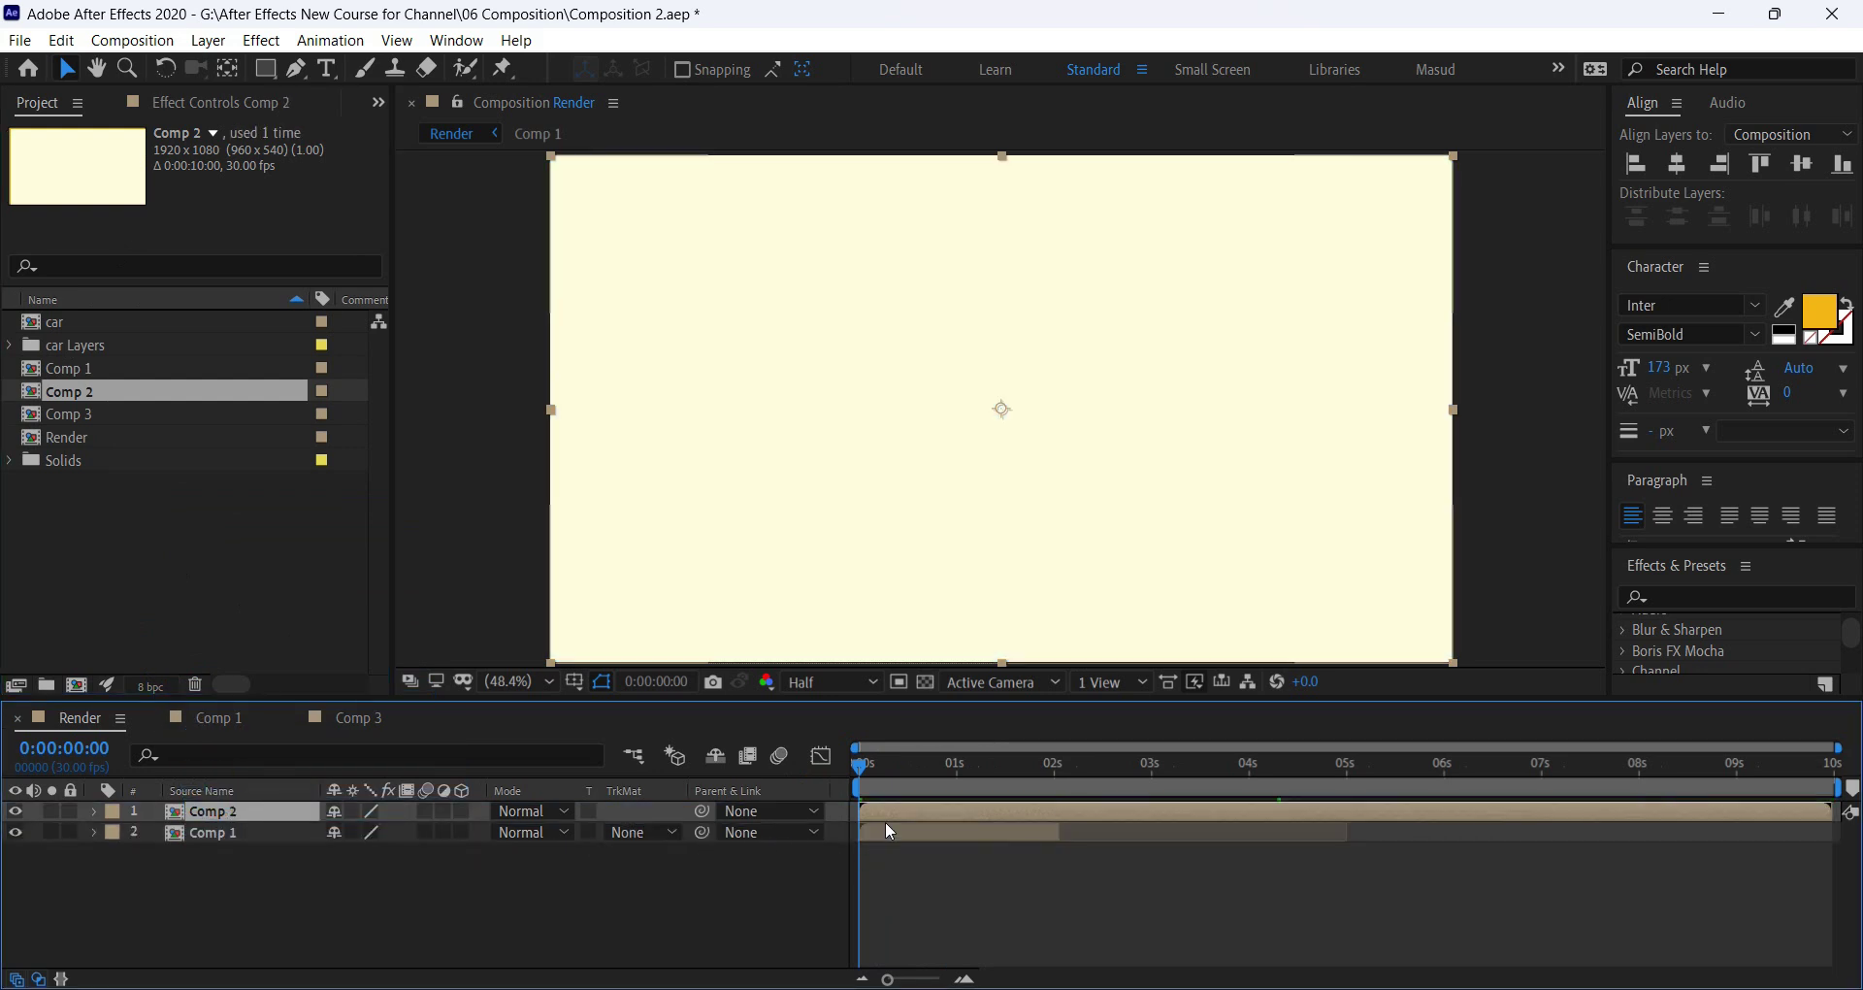
pyautogui.click(890, 811)
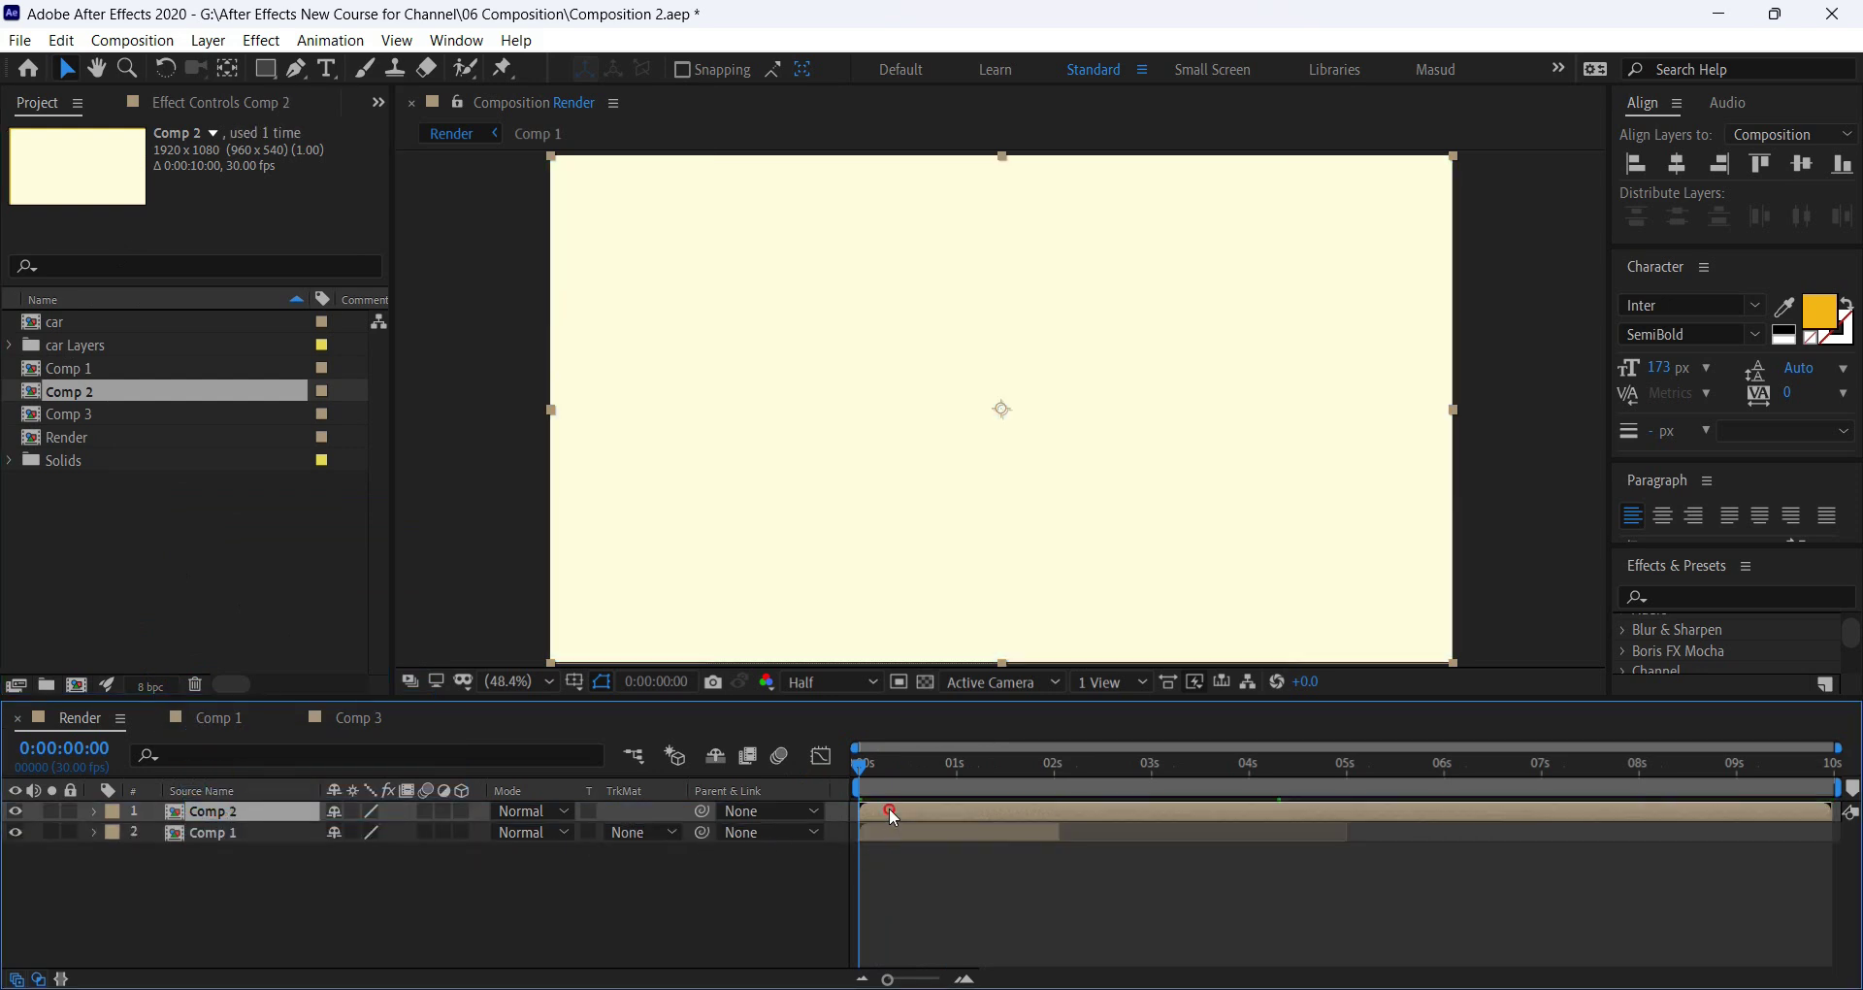
# Hide the Comp 1 layer and preview the Comp 2 layer from the start, stopping at 0:00:06:15.
pyautogui.click(15, 832)
pyautogui.click(236, 834)
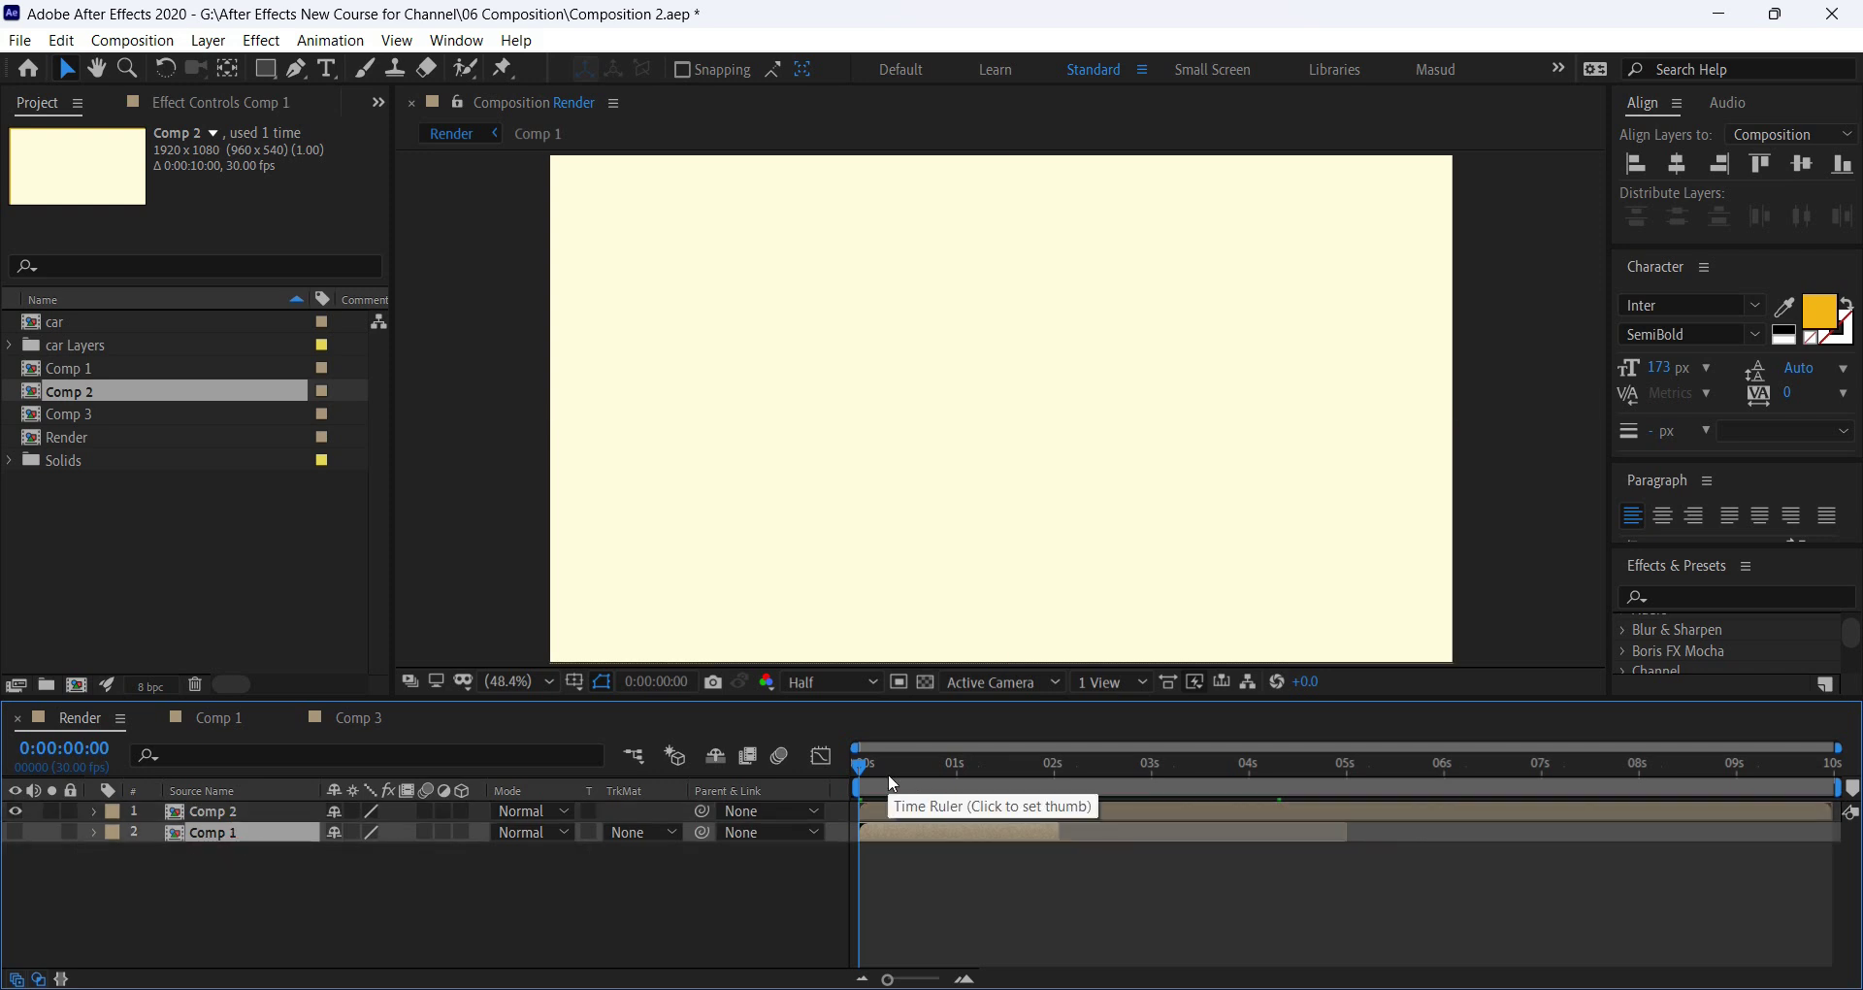
pyautogui.click(912, 813)
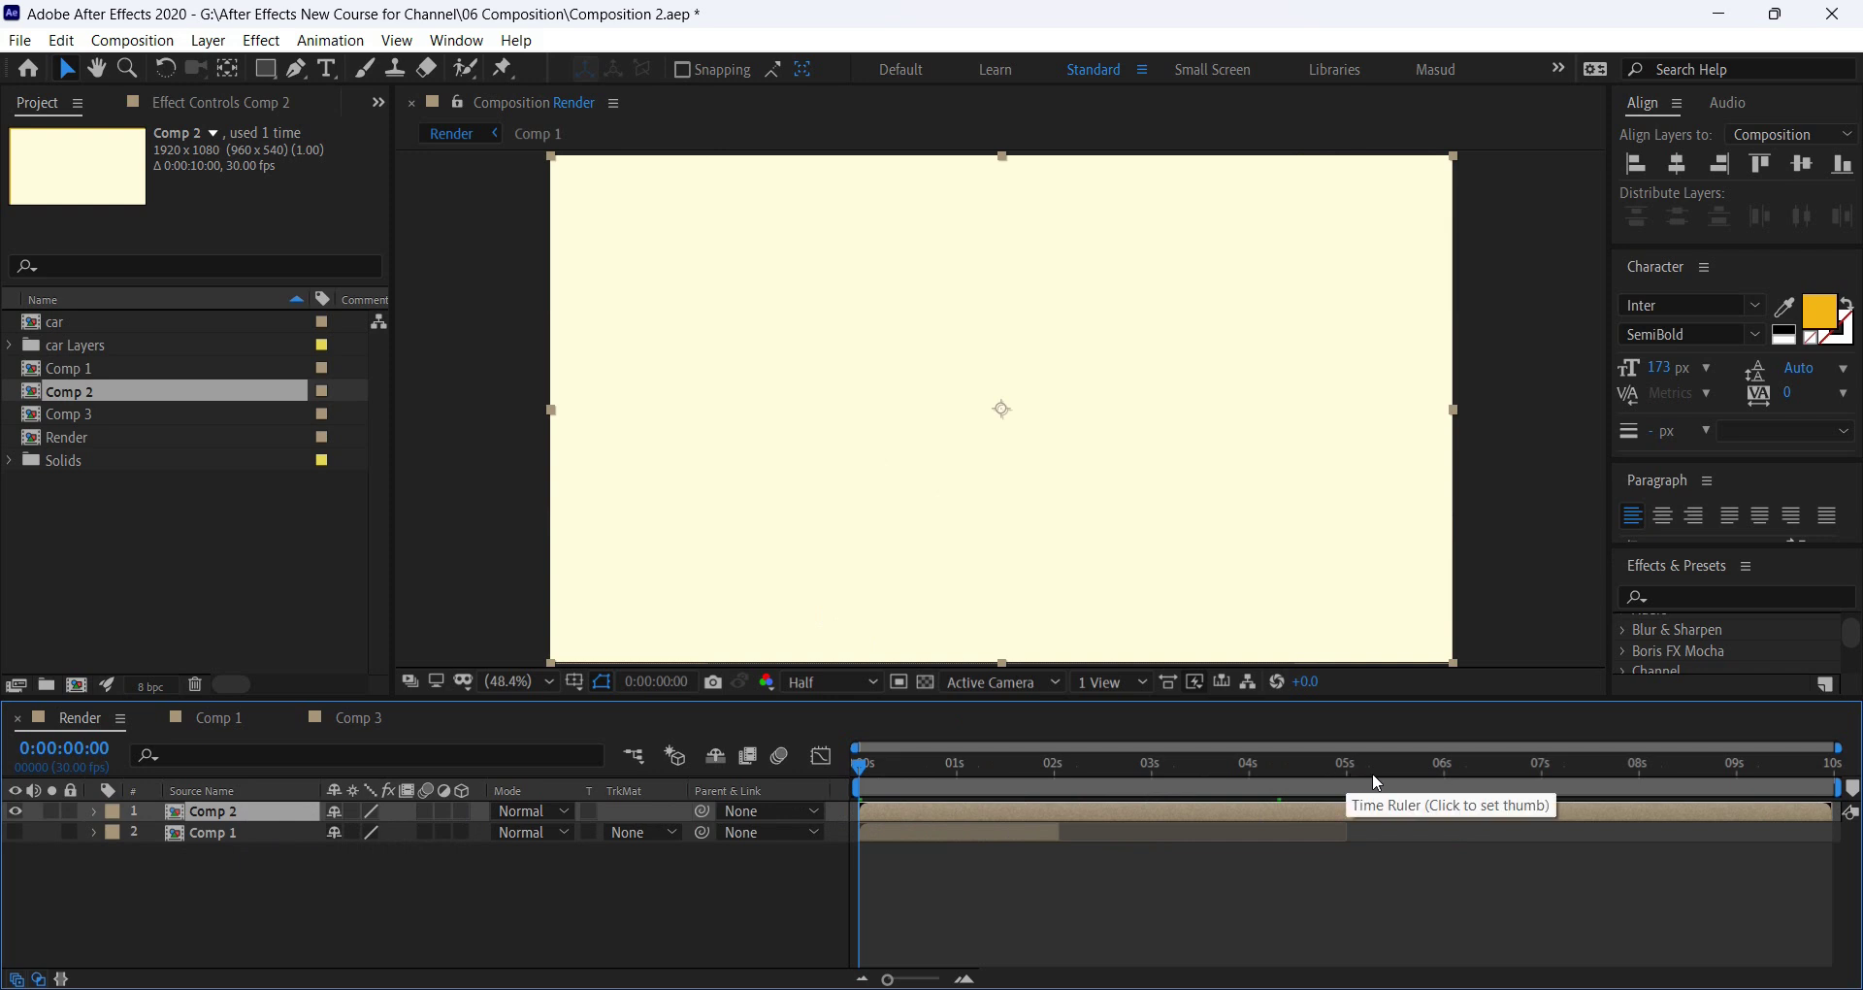
pyautogui.press('space')
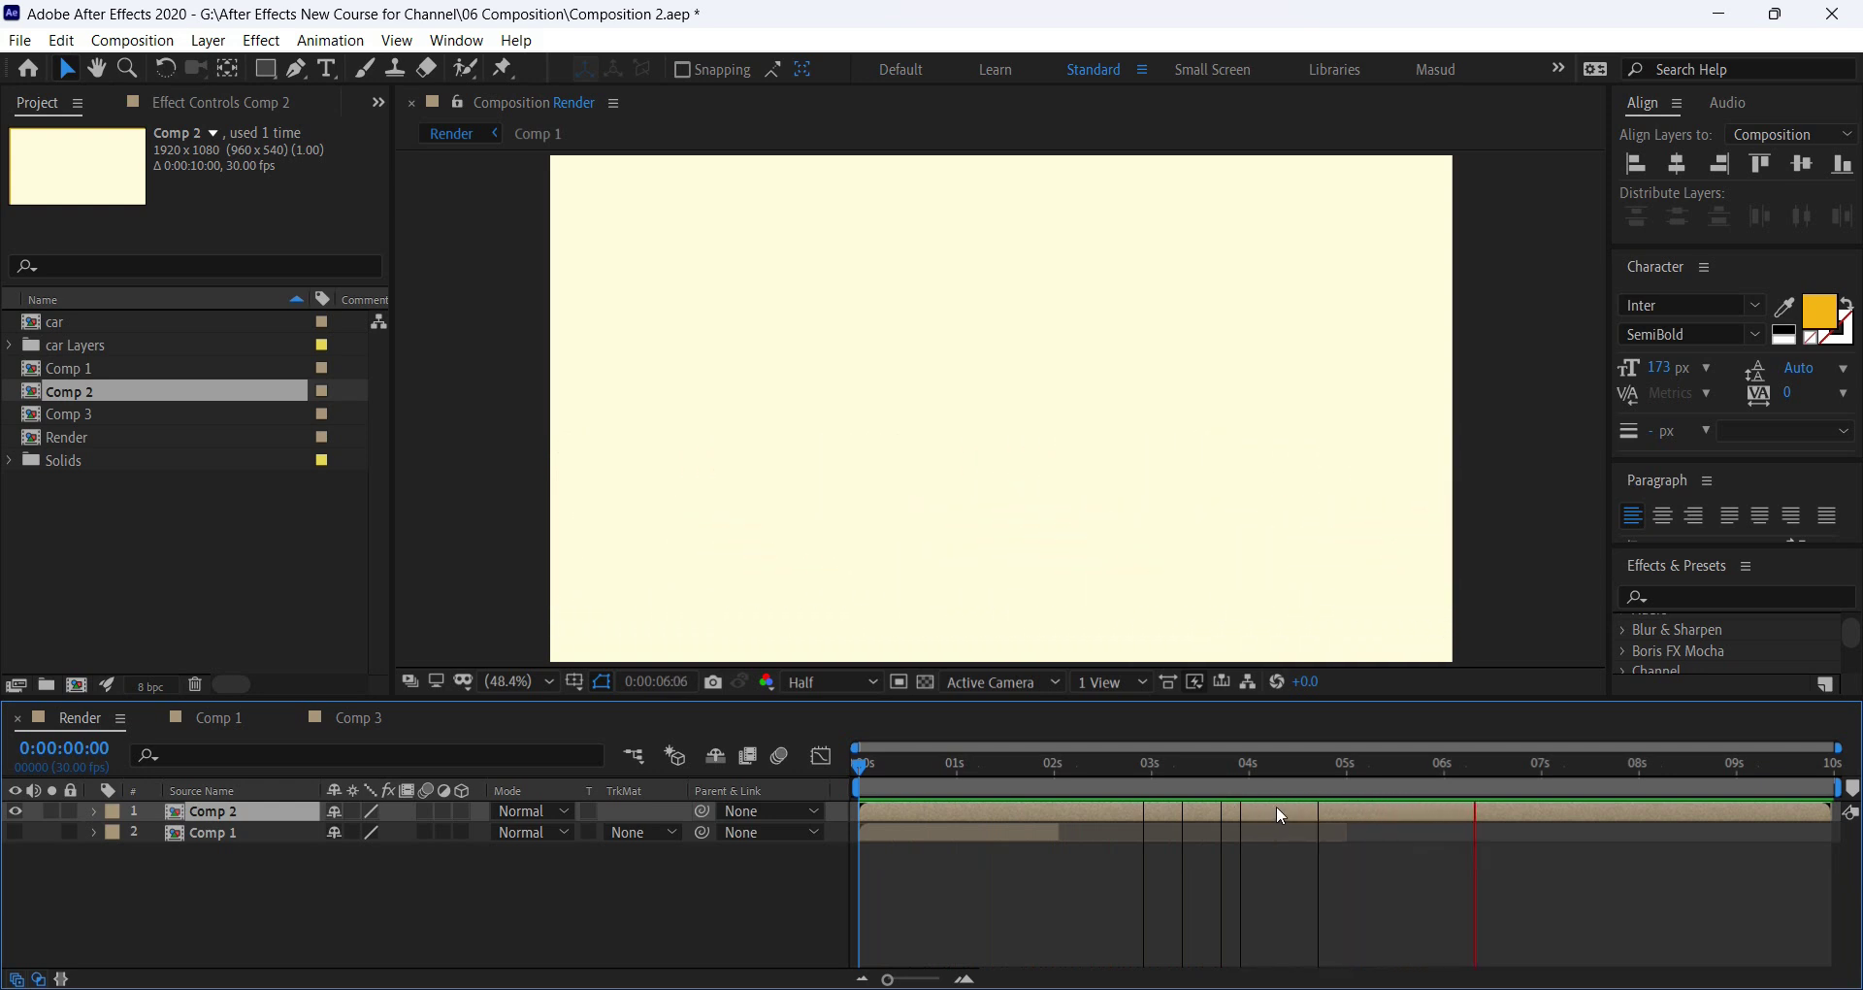
pyautogui.press('space')
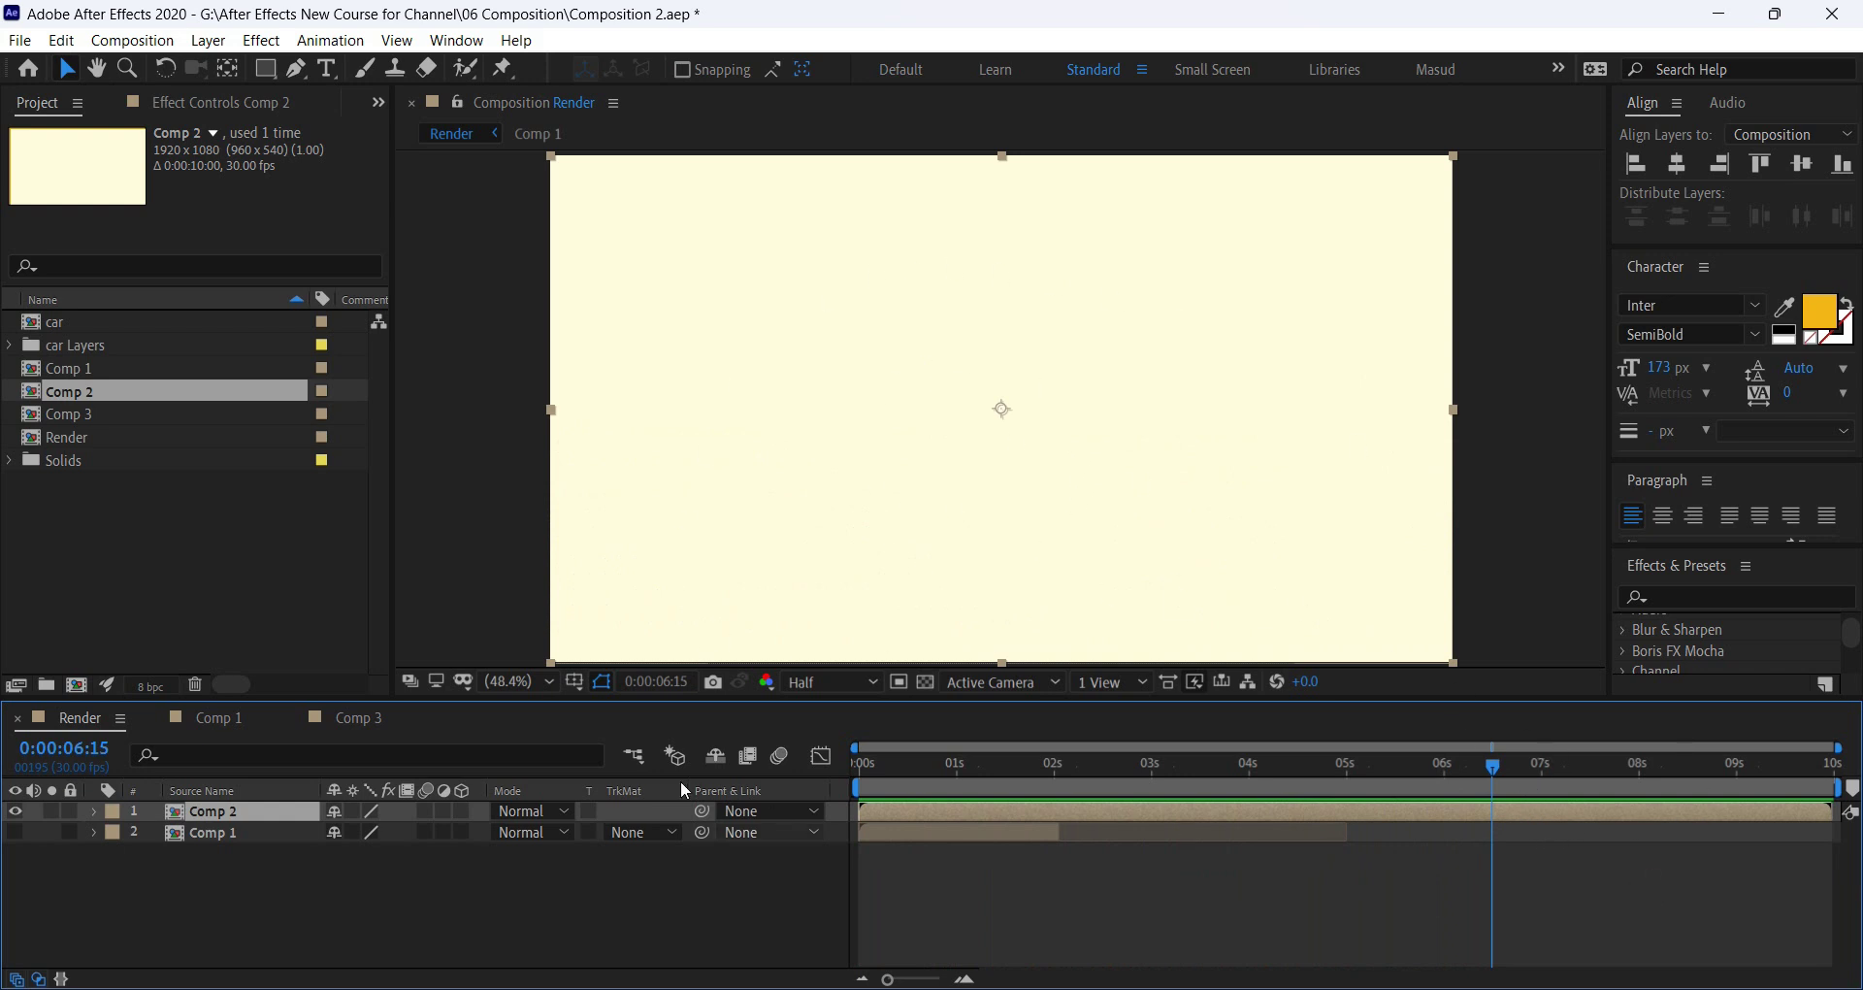
# Inspect the nested Comp 2's layers and keyframes, trim the Comp 2 layer's end in Render to about 0:00:06:15, and check frame 0:00:06:25.
pyautogui.doubleClick(190, 810)
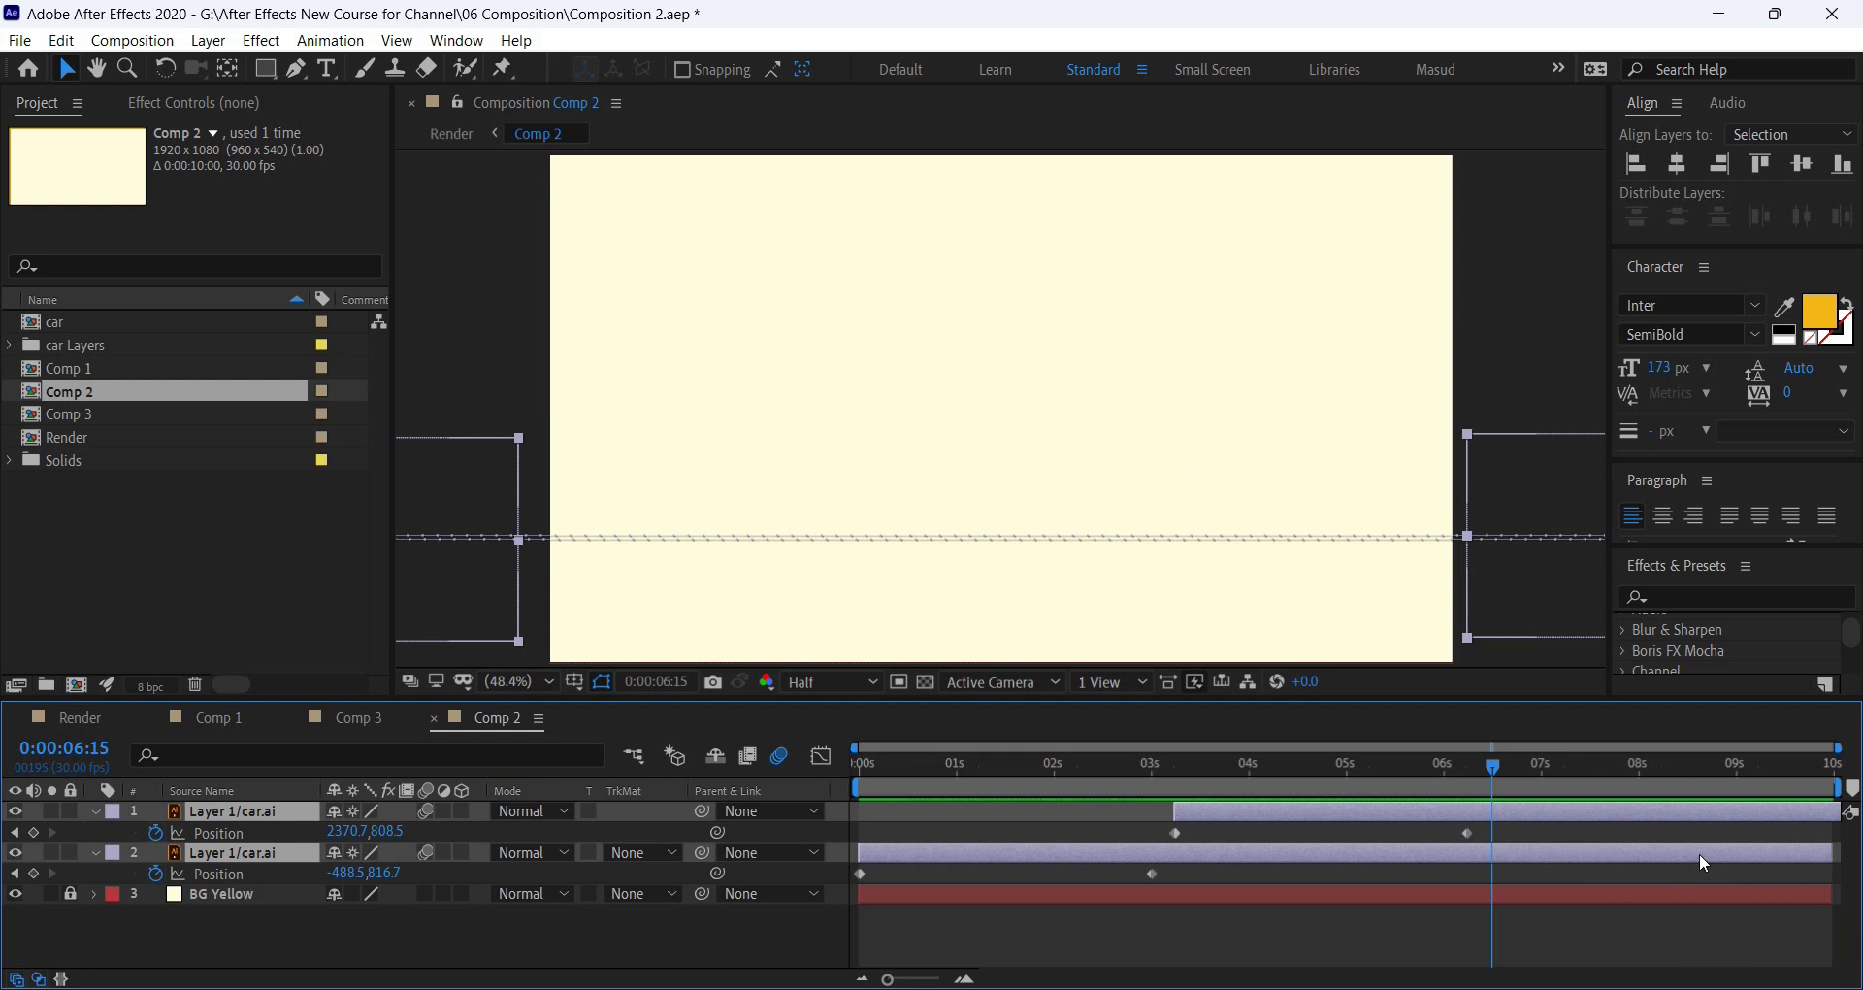
pyautogui.click(83, 716)
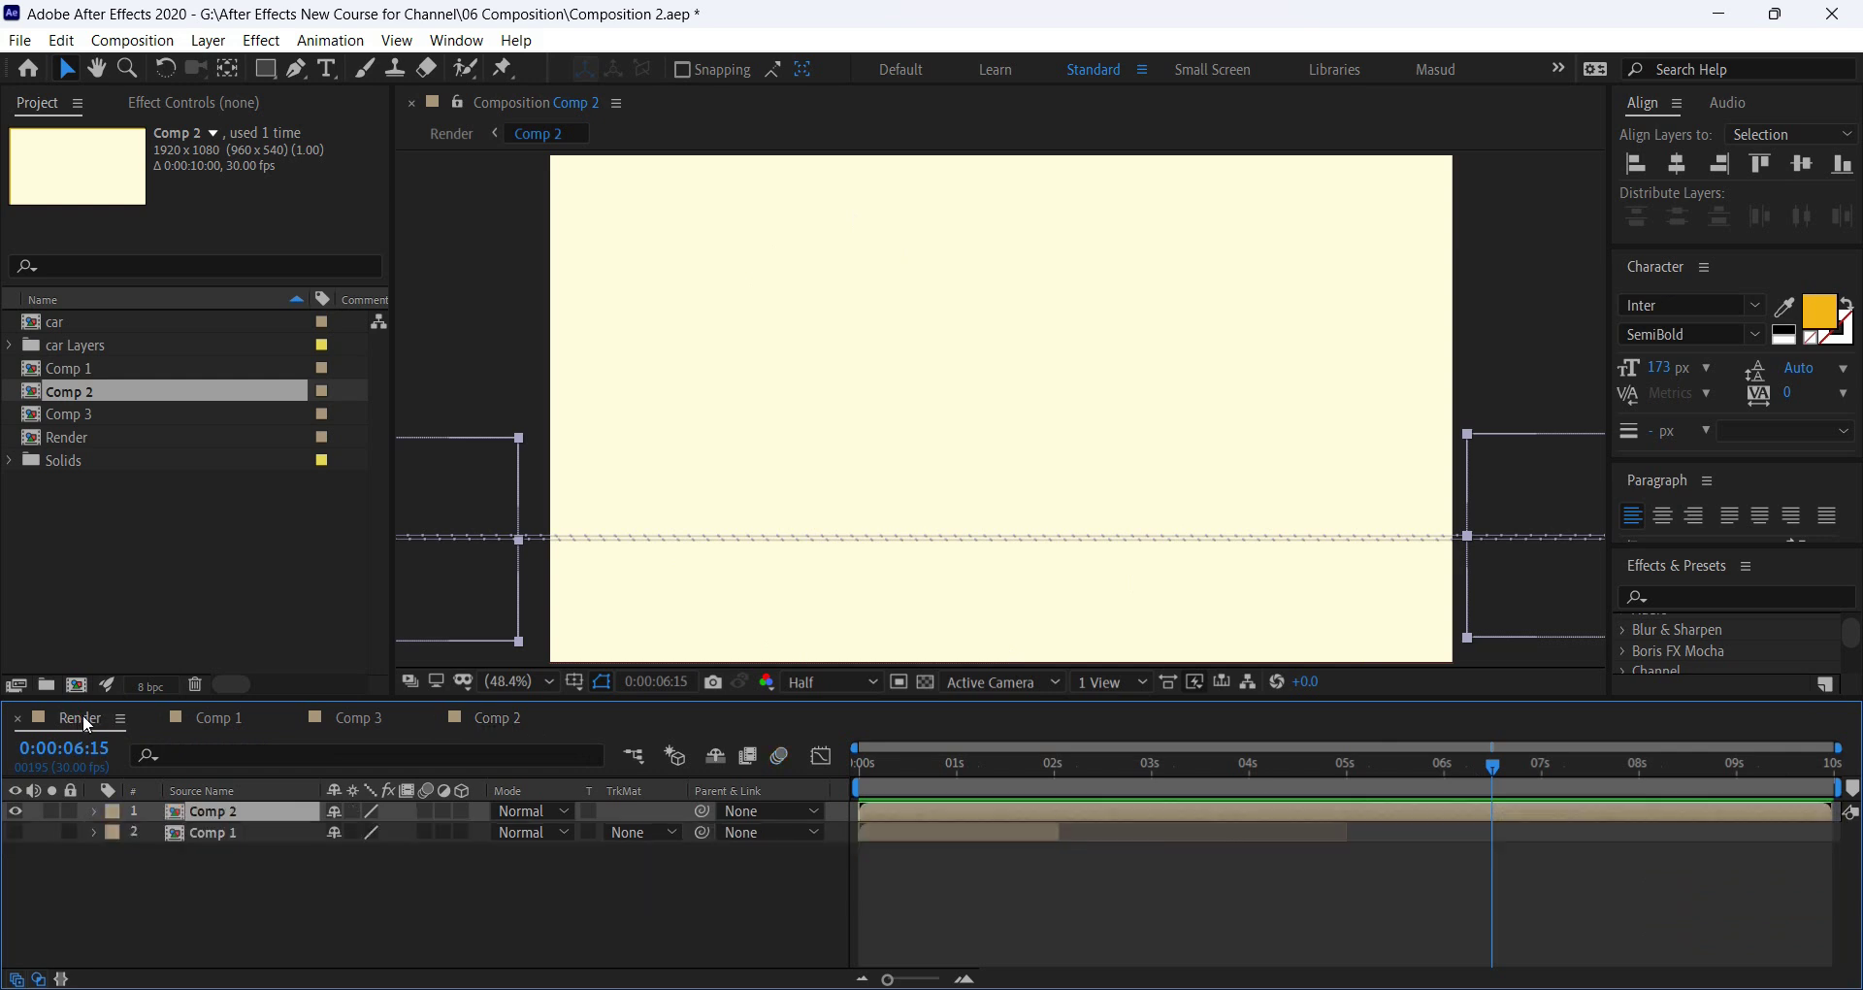
pyautogui.moveTo(1832, 811); pyautogui.dragTo(1517, 823)
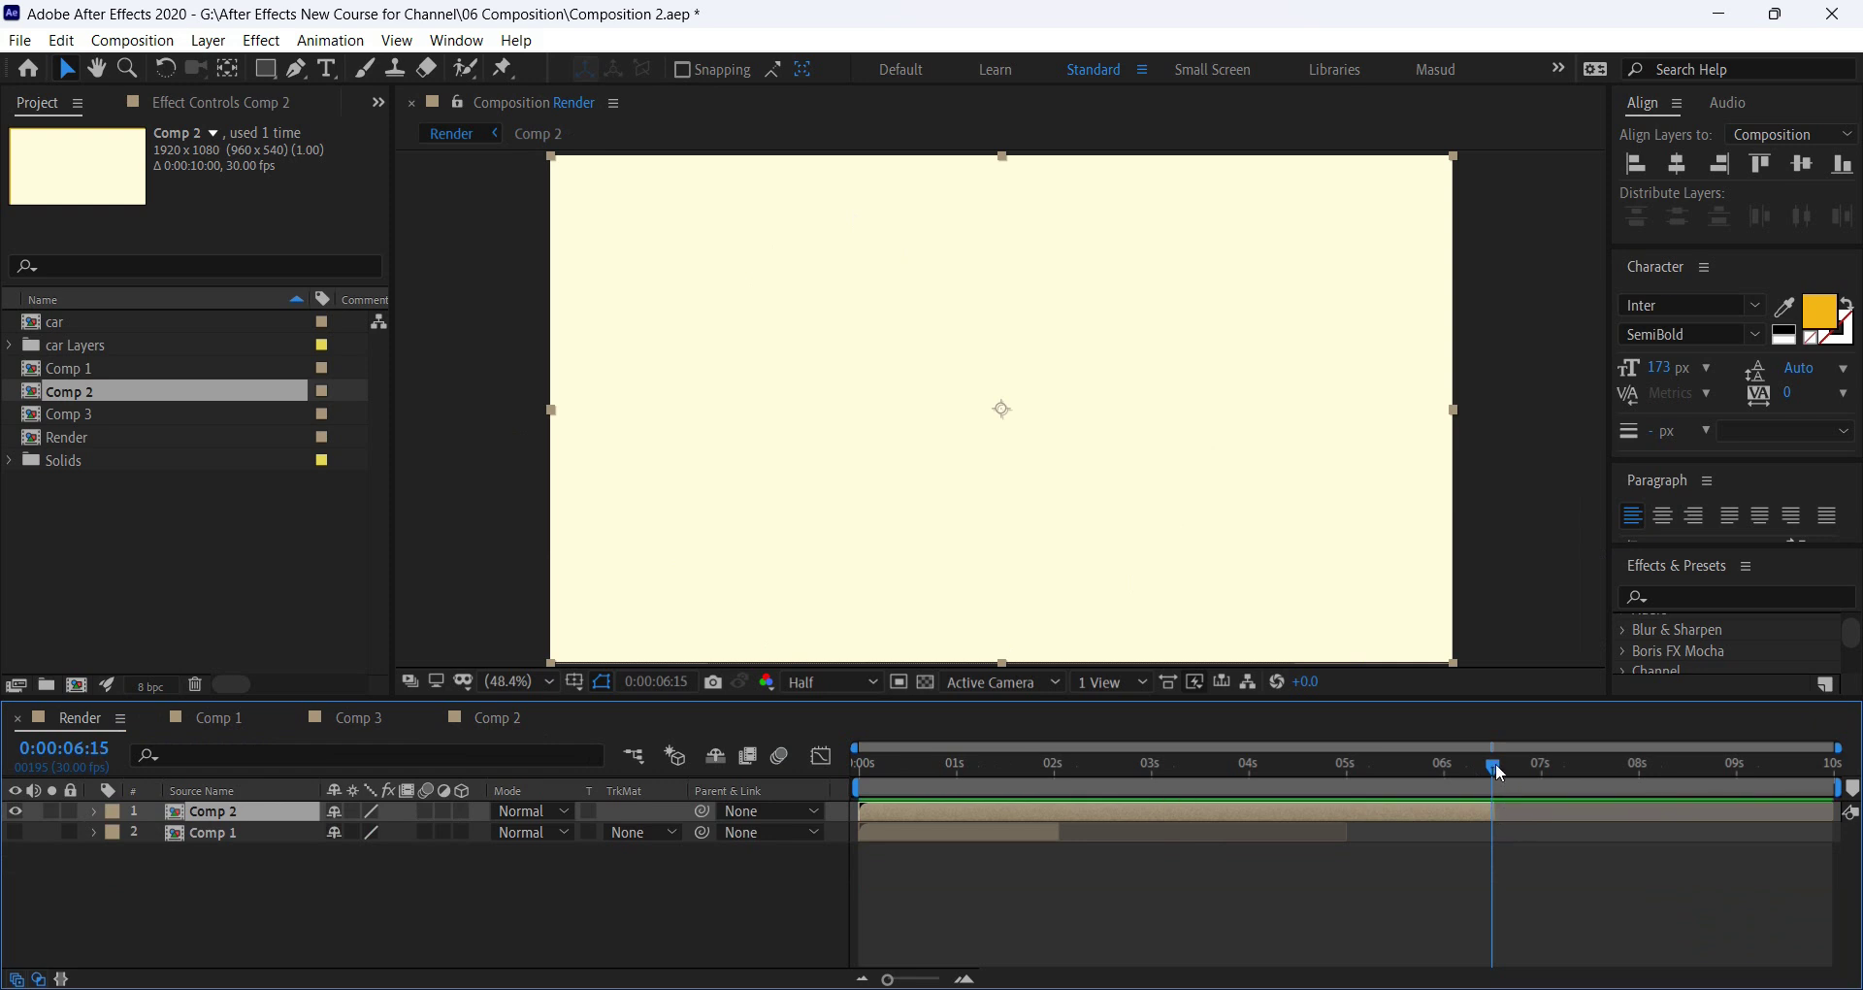
pyautogui.moveTo(1495, 766)
pyautogui.mouseDown()
pyautogui.moveTo(1545, 772)
pyautogui.moveTo(1526, 775)
pyautogui.mouseUp()
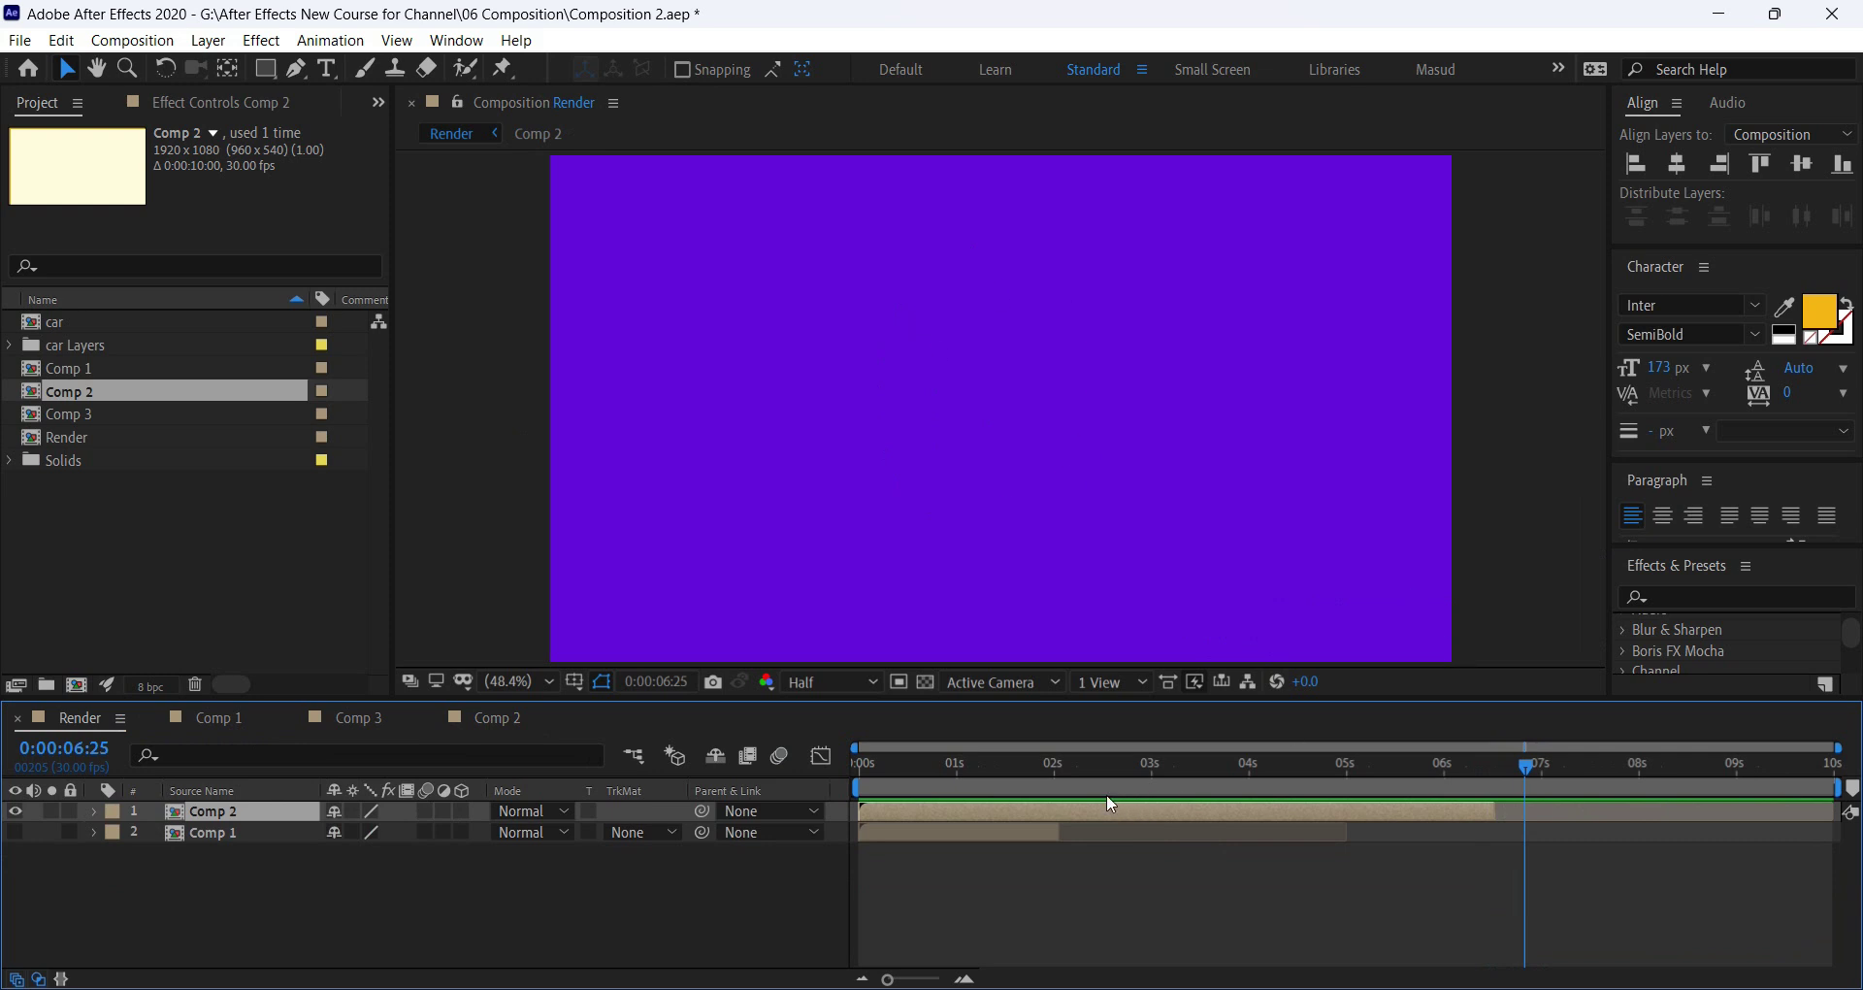
# Select the trimmed Comp 1 and Comp 2 layers in turn for review, and open the Comp 3 composition.
pyautogui.click(927, 834)
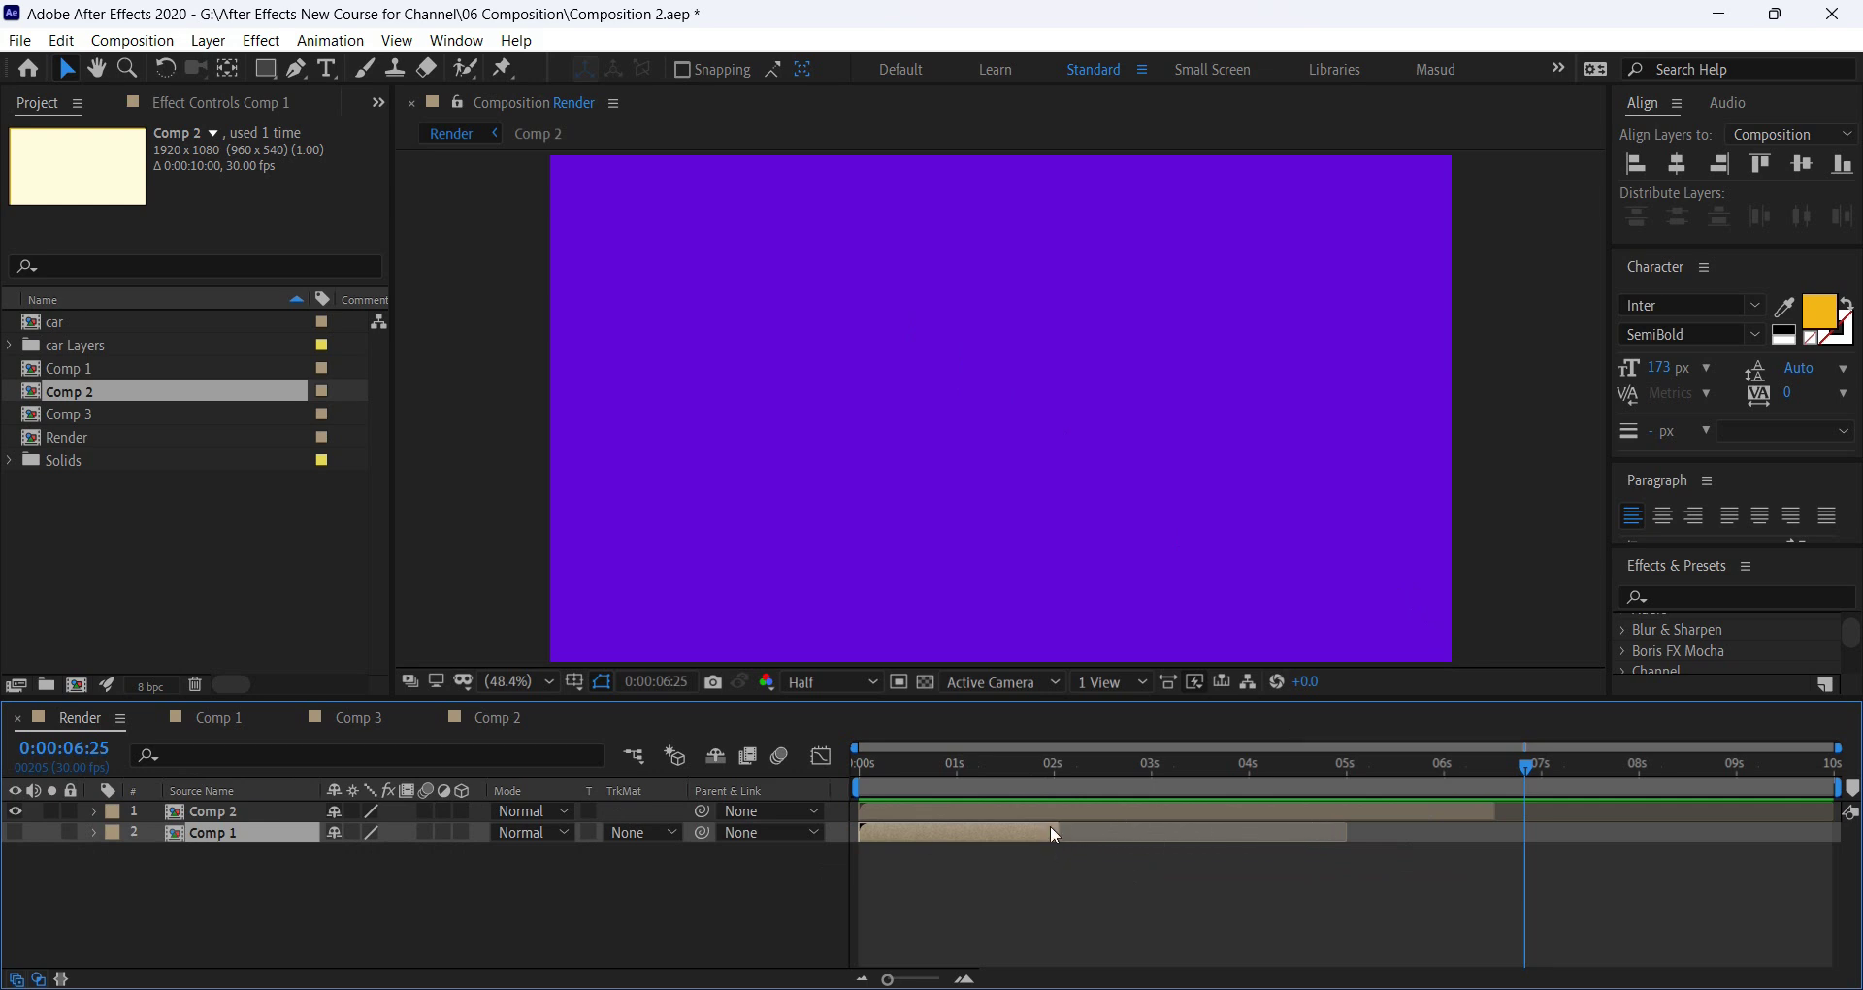
pyautogui.click(1572, 811)
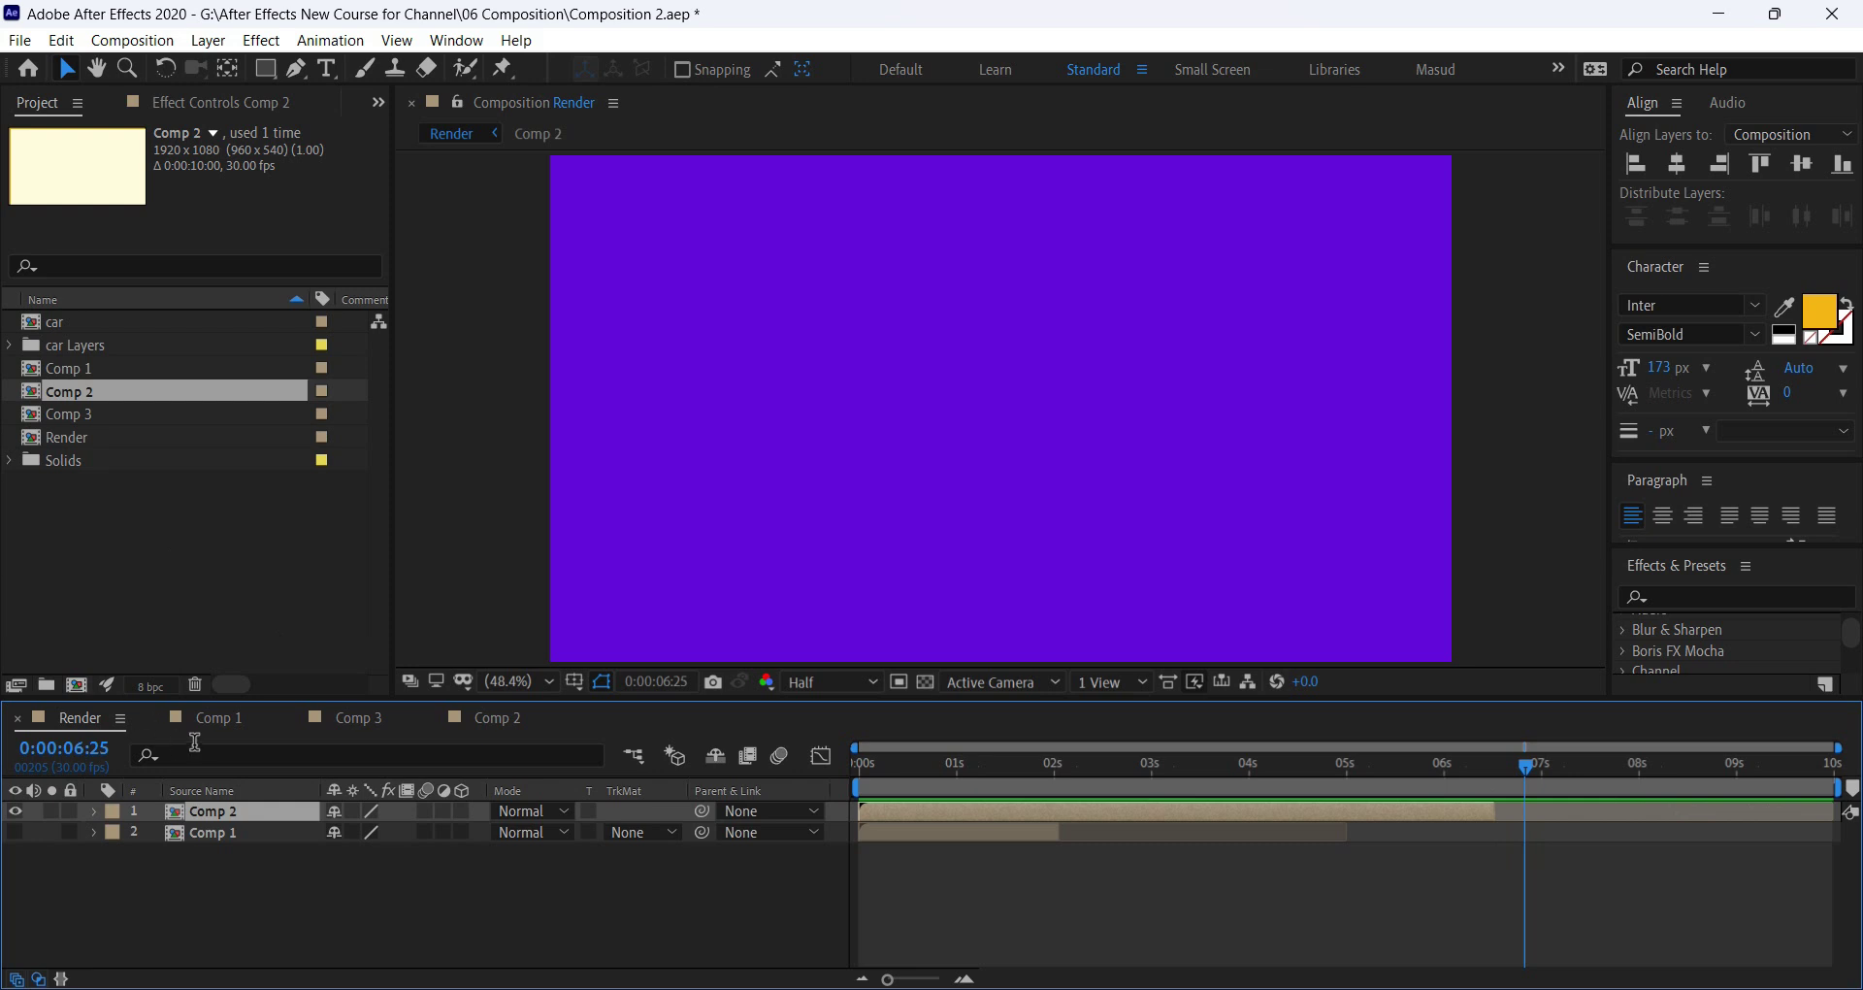
pyautogui.click(351, 718)
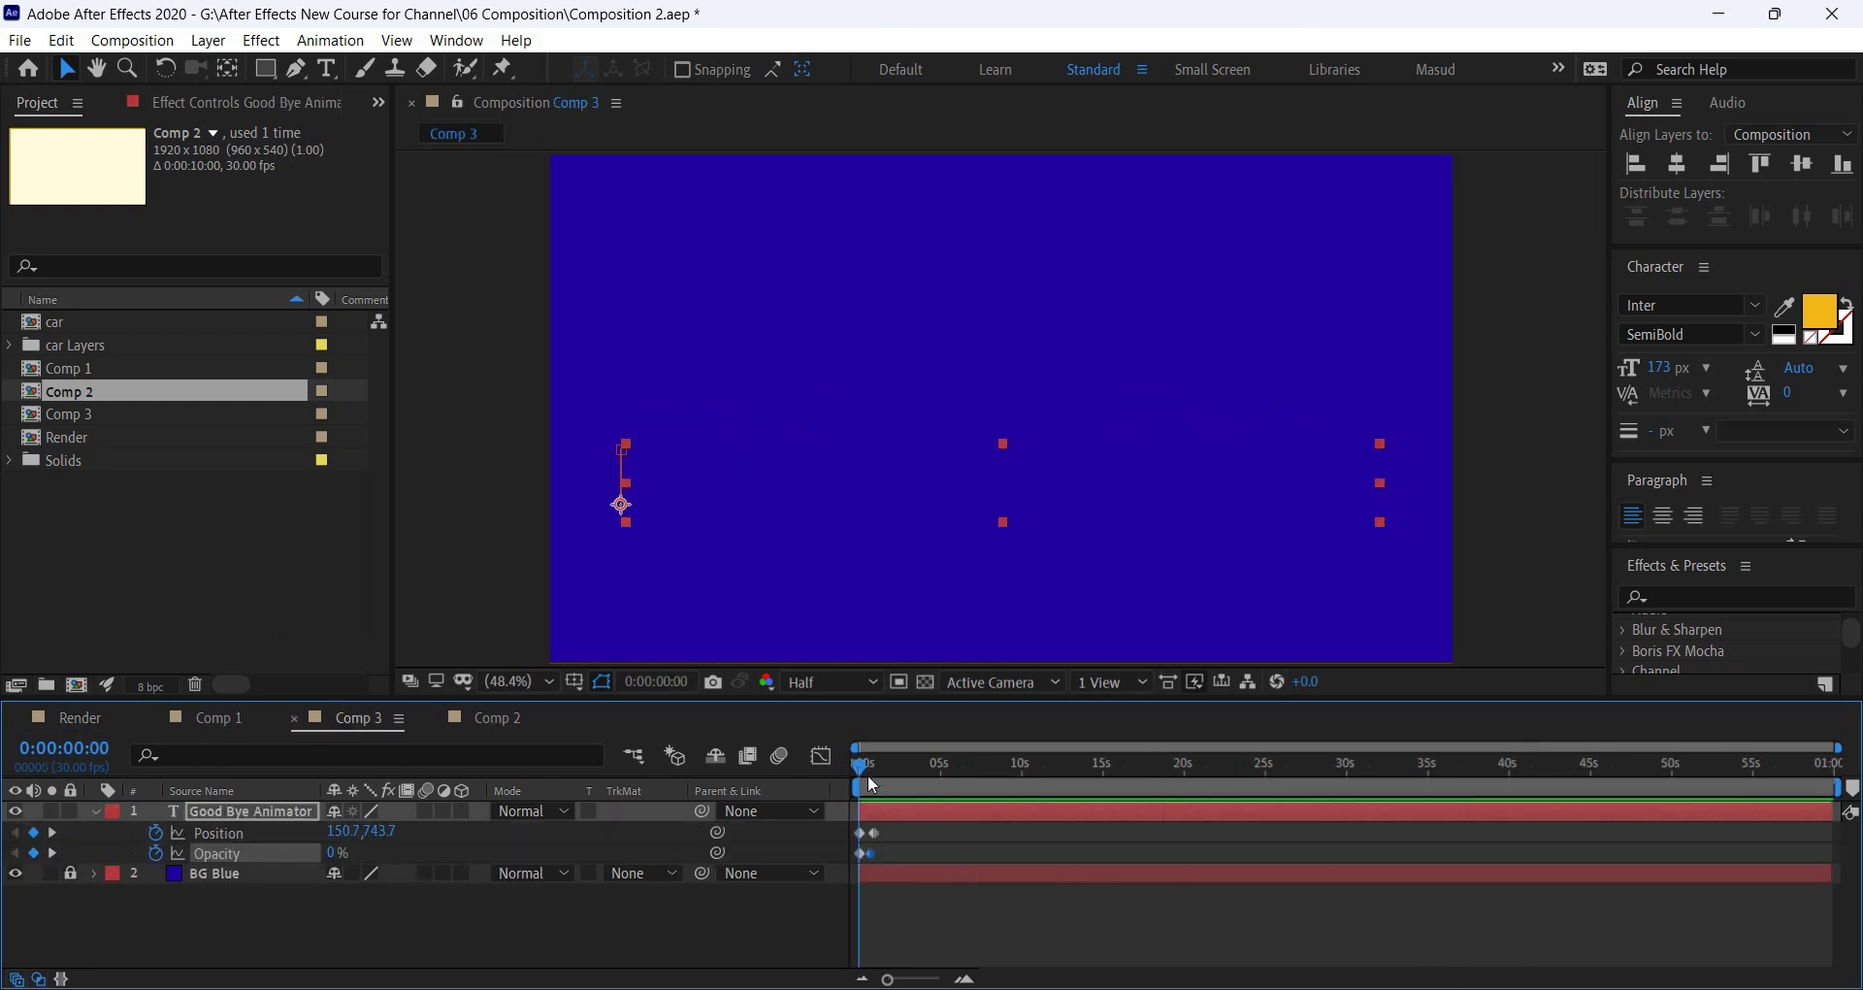
# Scrub through Comp 3's text animation, and nest Comp 3 above Comp 2 in the Render timeline.
pyautogui.moveTo(872, 784); pyautogui.dragTo(883, 781)
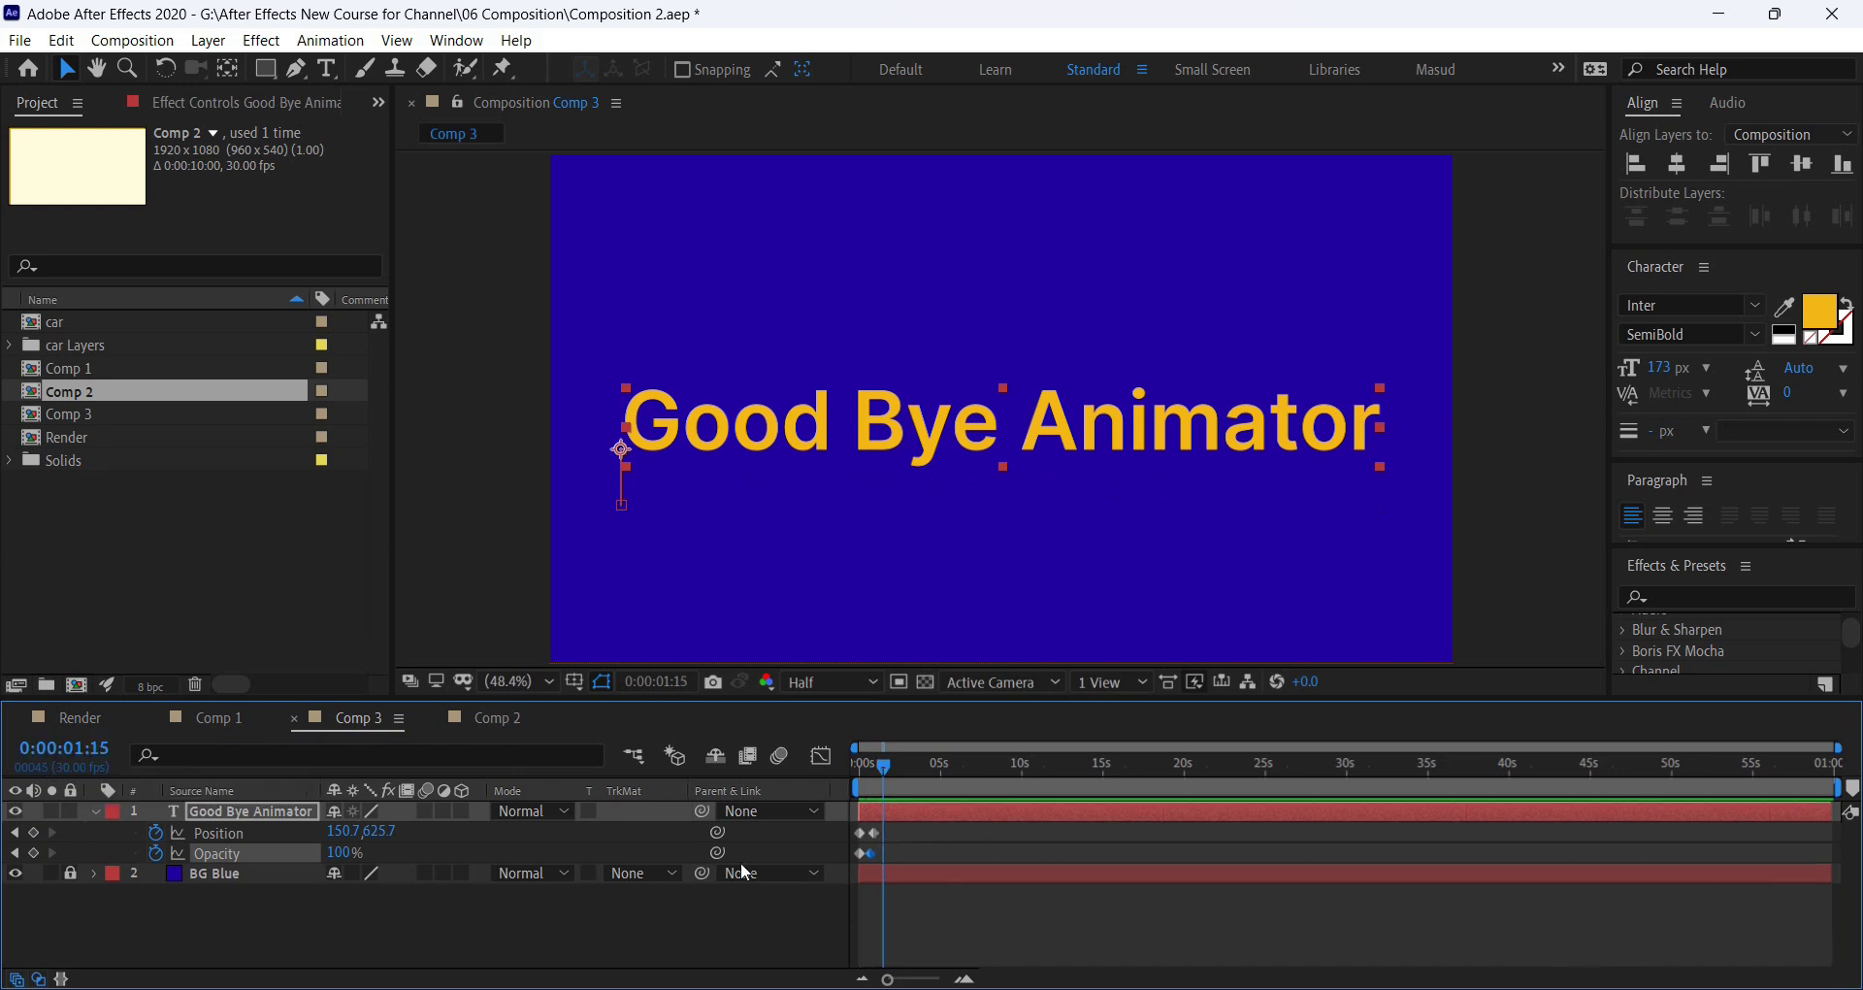
pyautogui.moveTo(884, 772); pyautogui.dragTo(1290, 807)
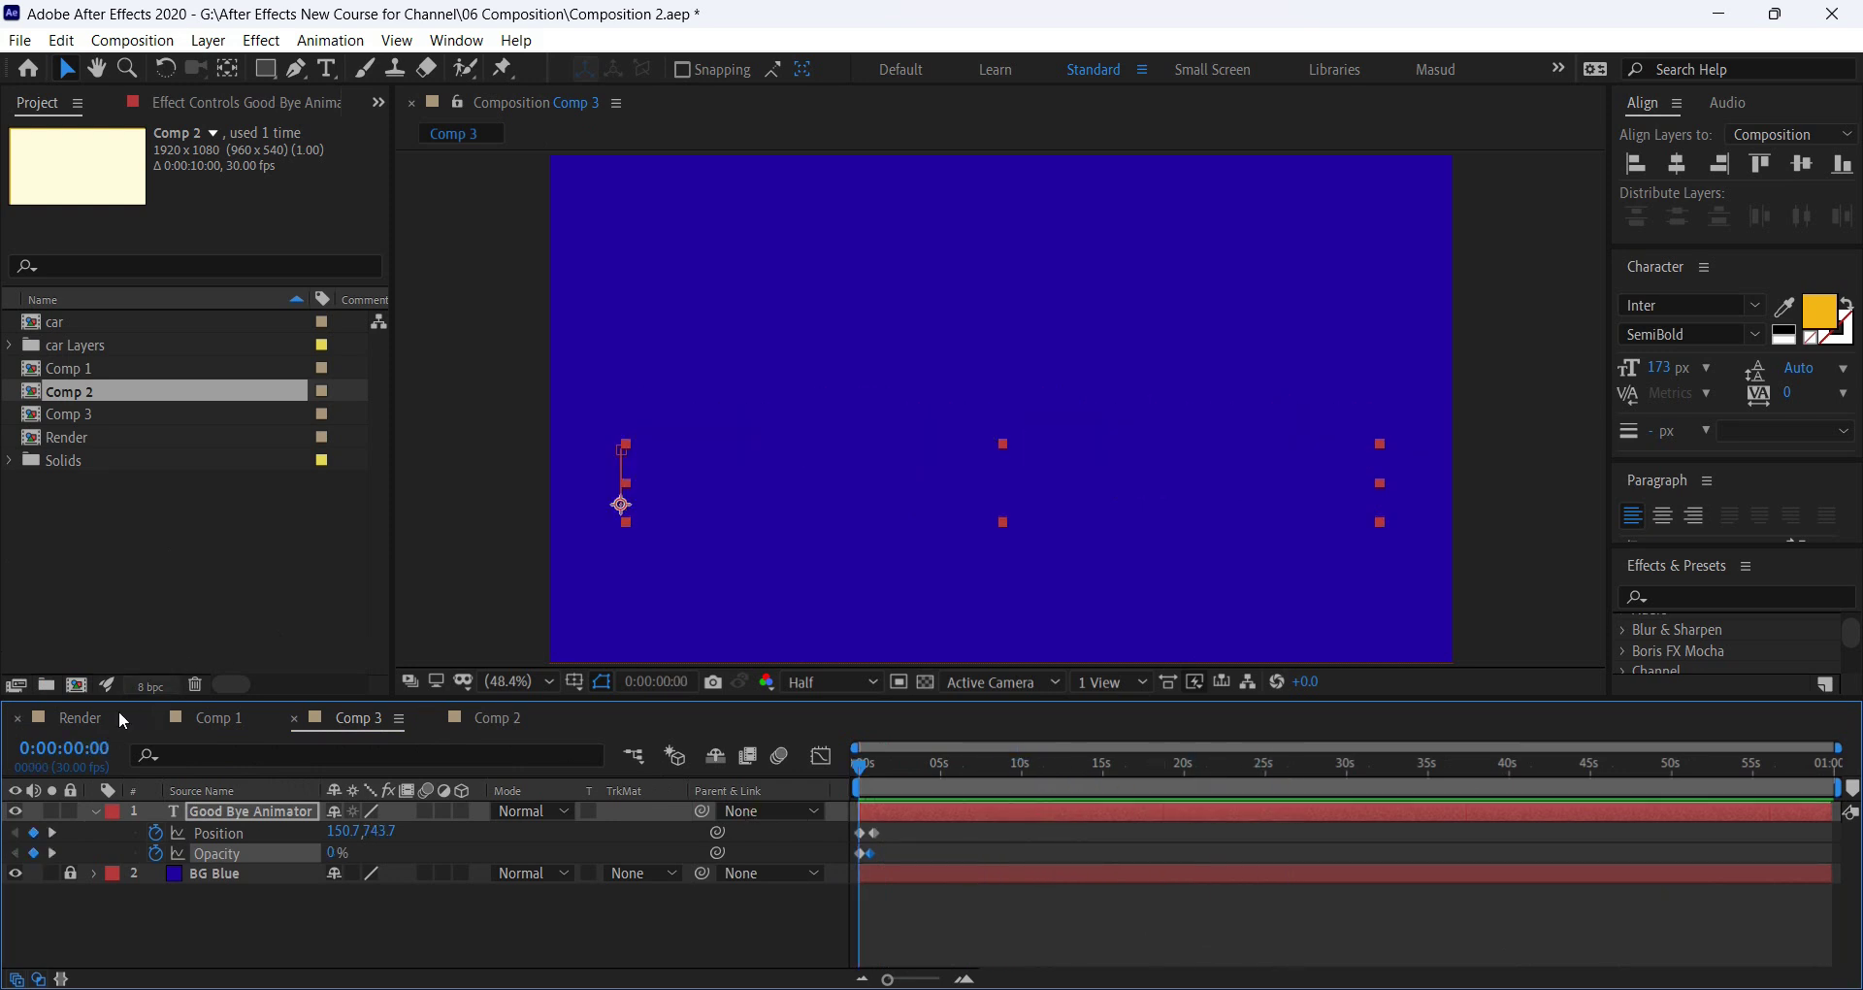
pyautogui.click(86, 714)
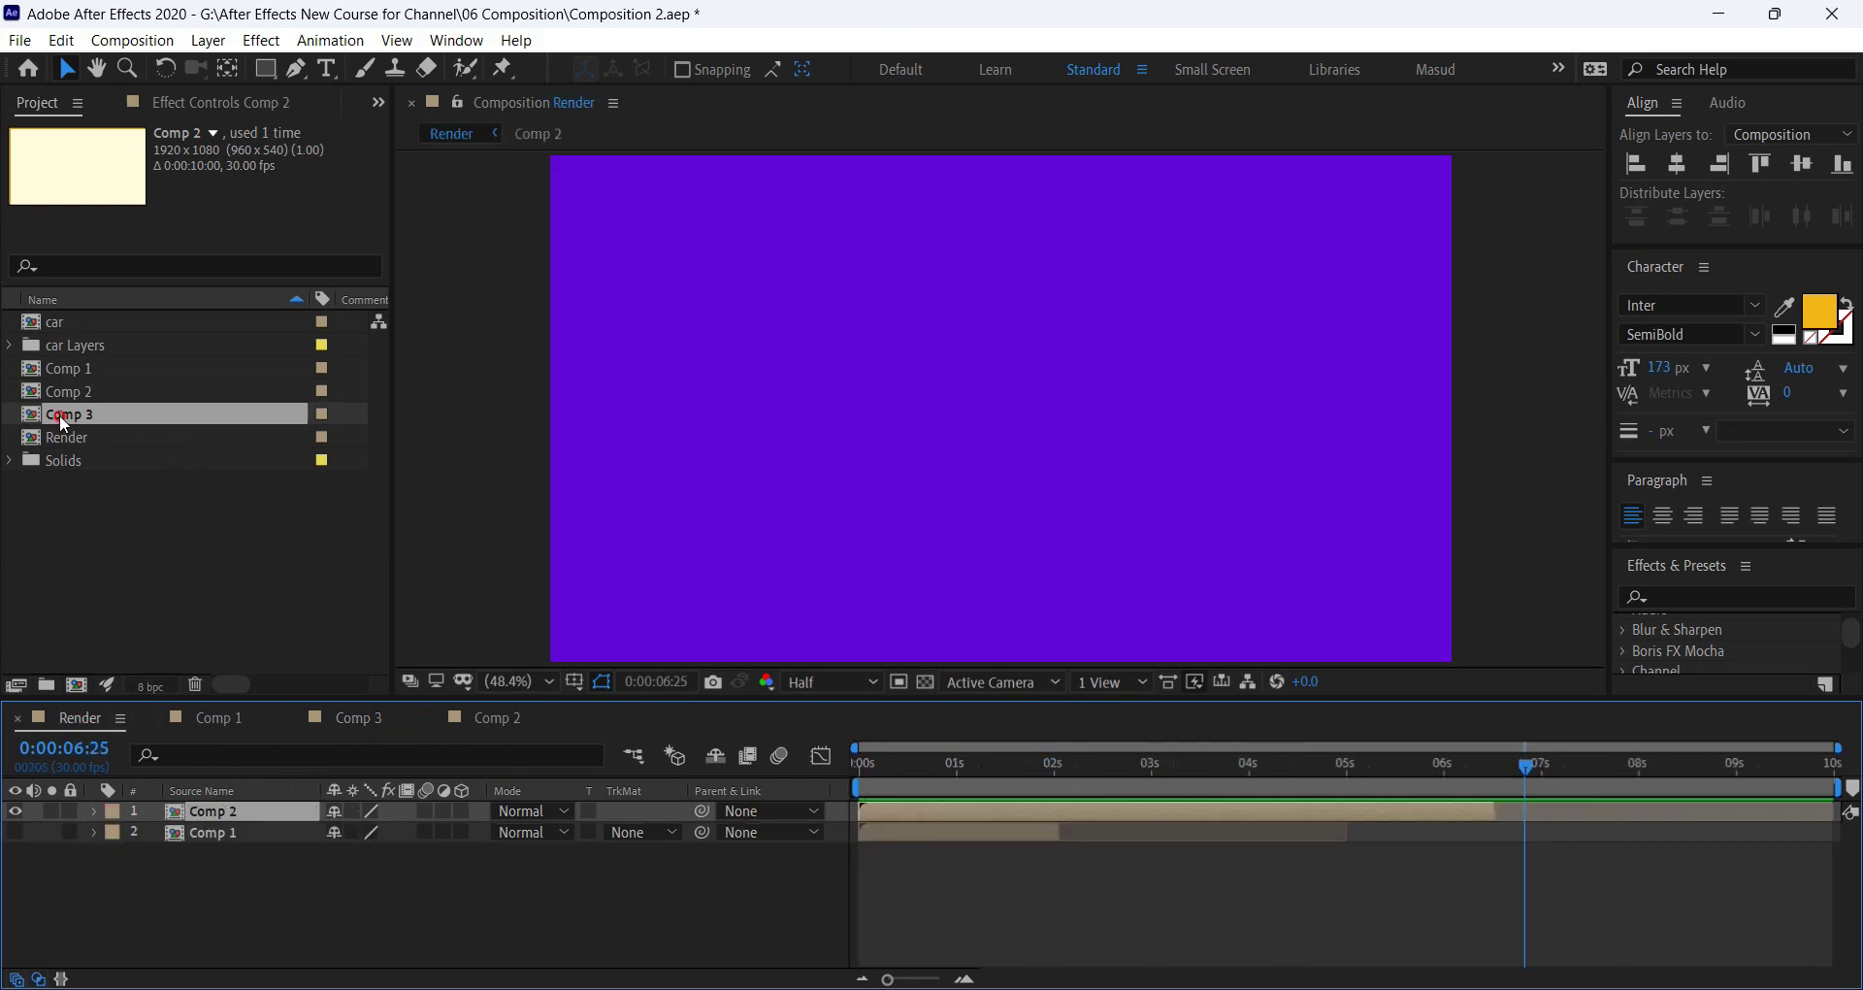
pyautogui.click(60, 416)
pyautogui.moveTo(60, 415); pyautogui.dragTo(239, 807)
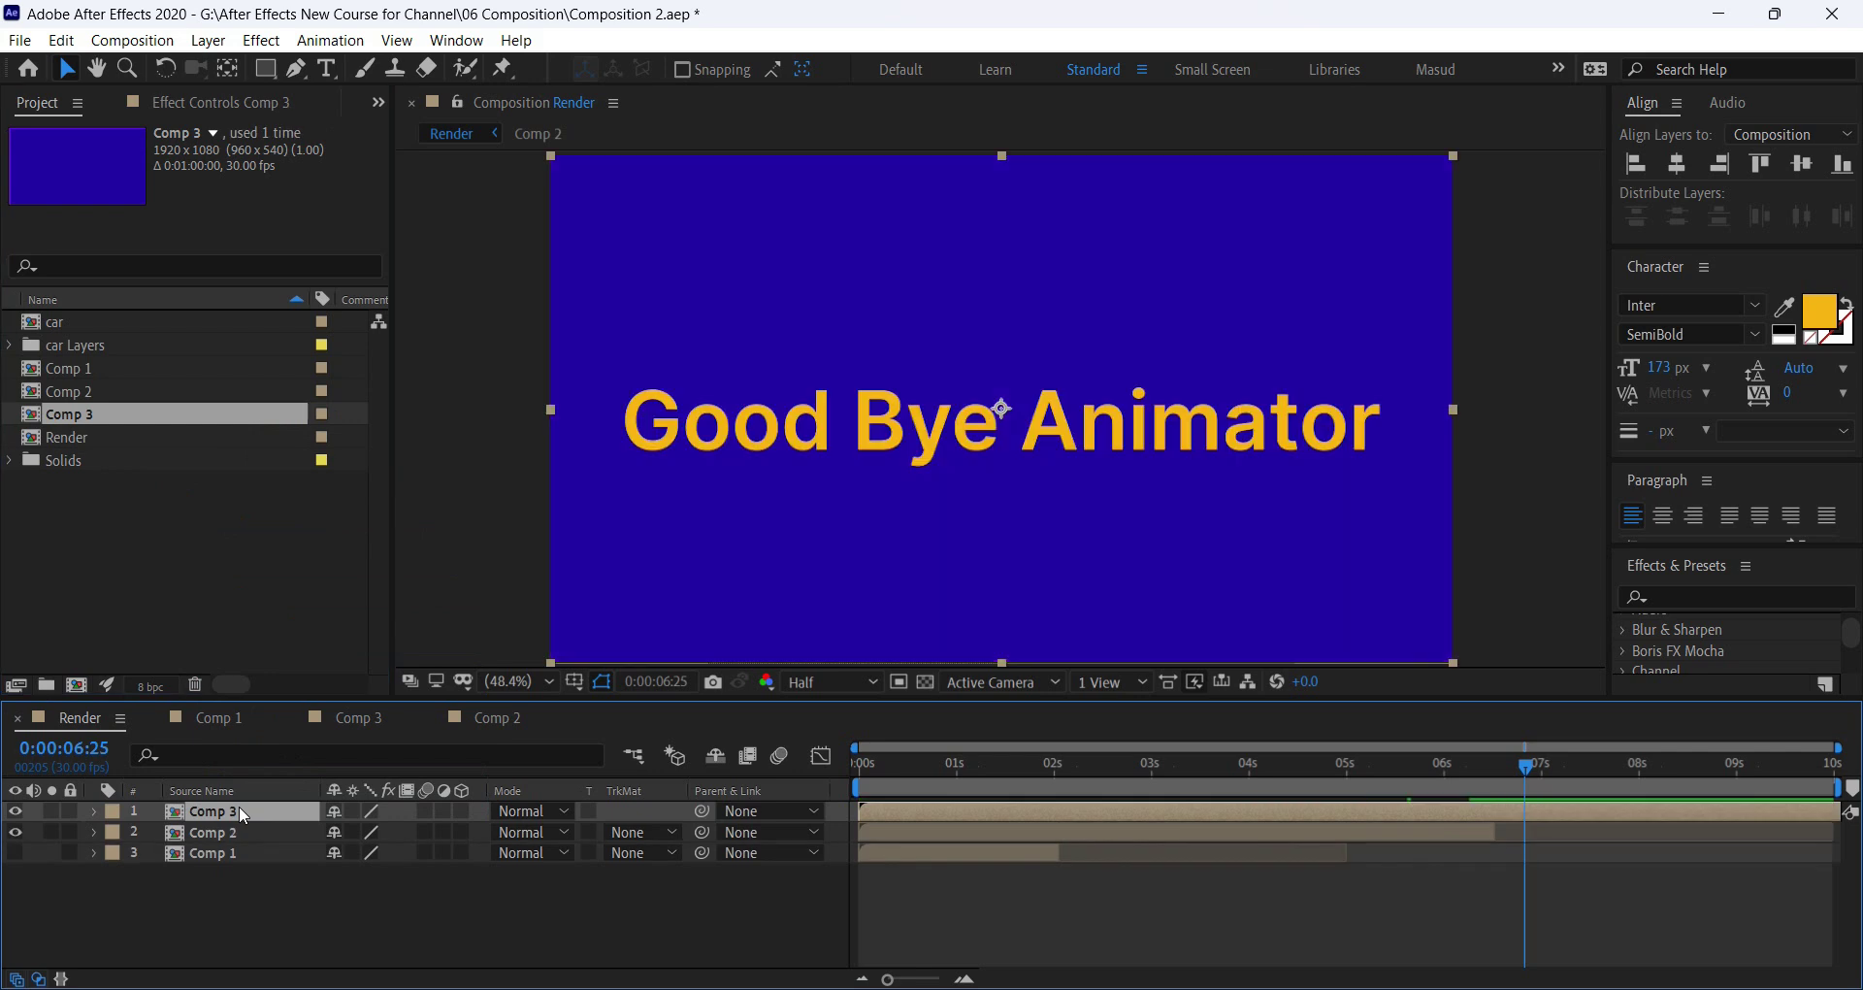
# Scrub through the nested Comp 3 animation in Render from 0:00:00:00 to 0:00:07:10.
pyautogui.click(862, 767)
pyautogui.moveTo(863, 773)
pyautogui.mouseDown()
pyautogui.moveTo(925, 772)
pyautogui.moveTo(854, 786)
pyautogui.mouseUp()
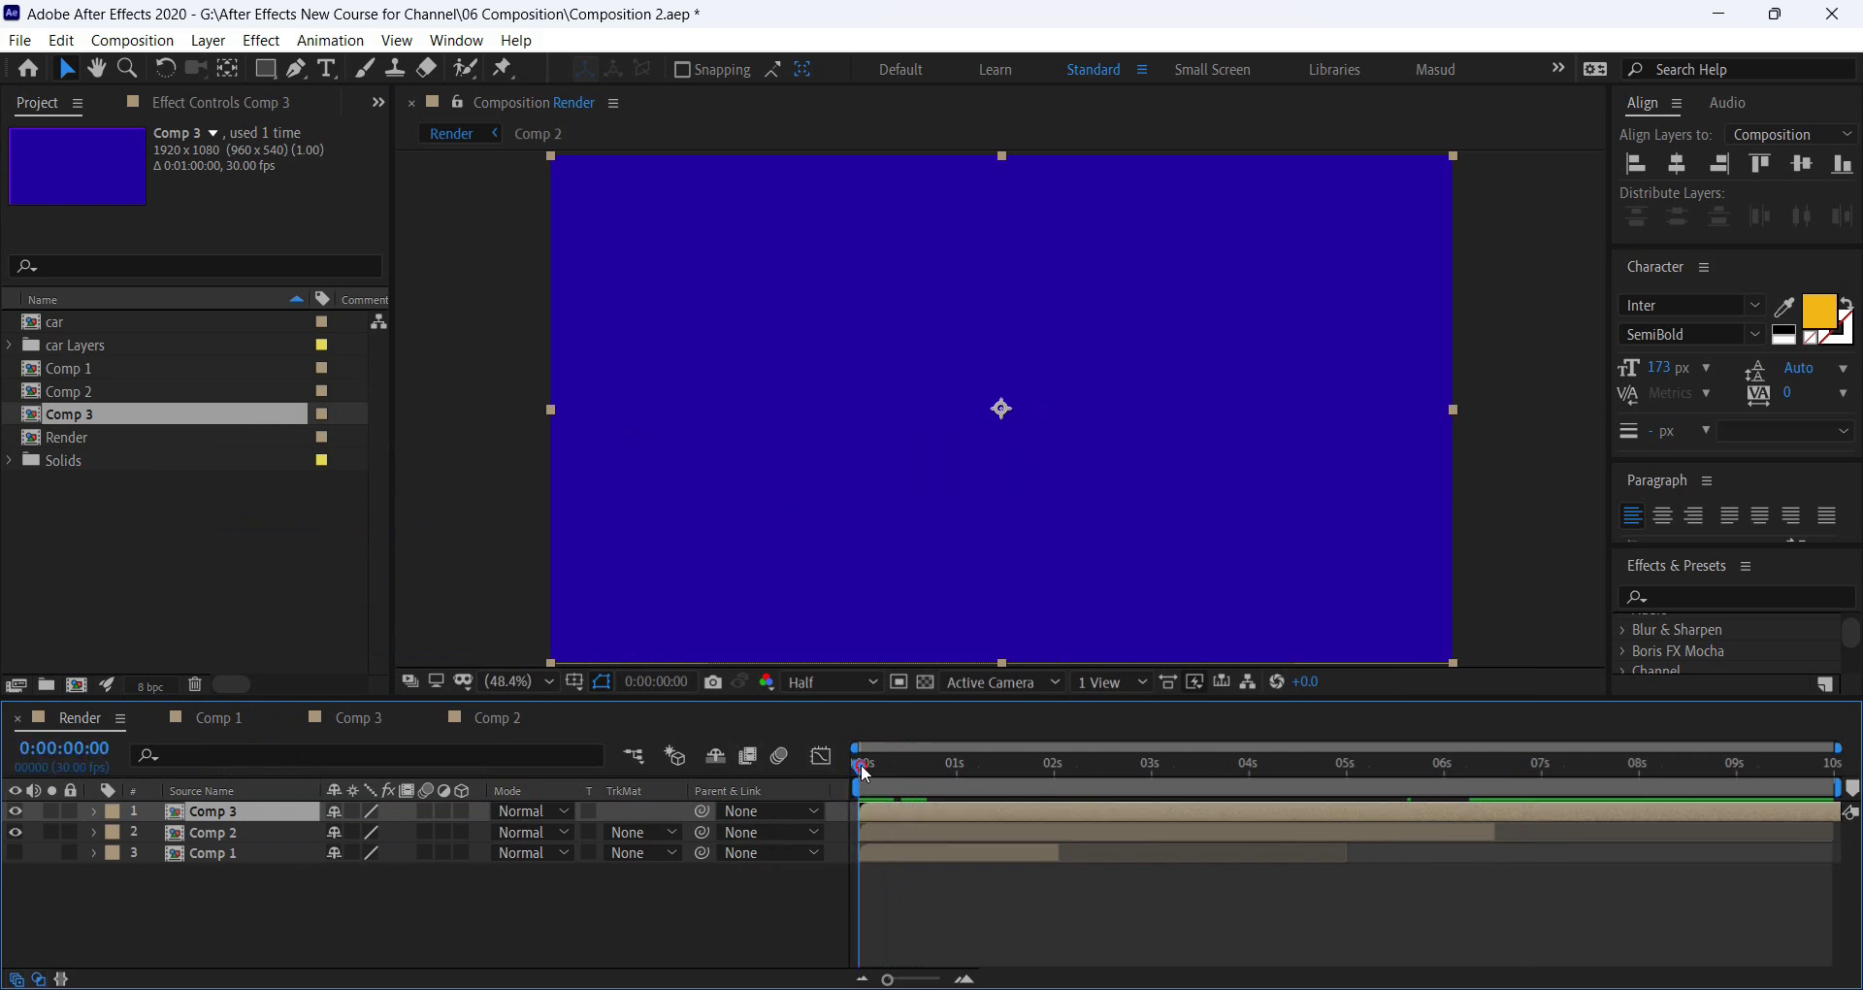
pyautogui.moveTo(864, 773)
pyautogui.mouseDown()
pyautogui.moveTo(1012, 779)
pyautogui.moveTo(879, 781)
pyautogui.moveTo(959, 787)
pyautogui.mouseUp()
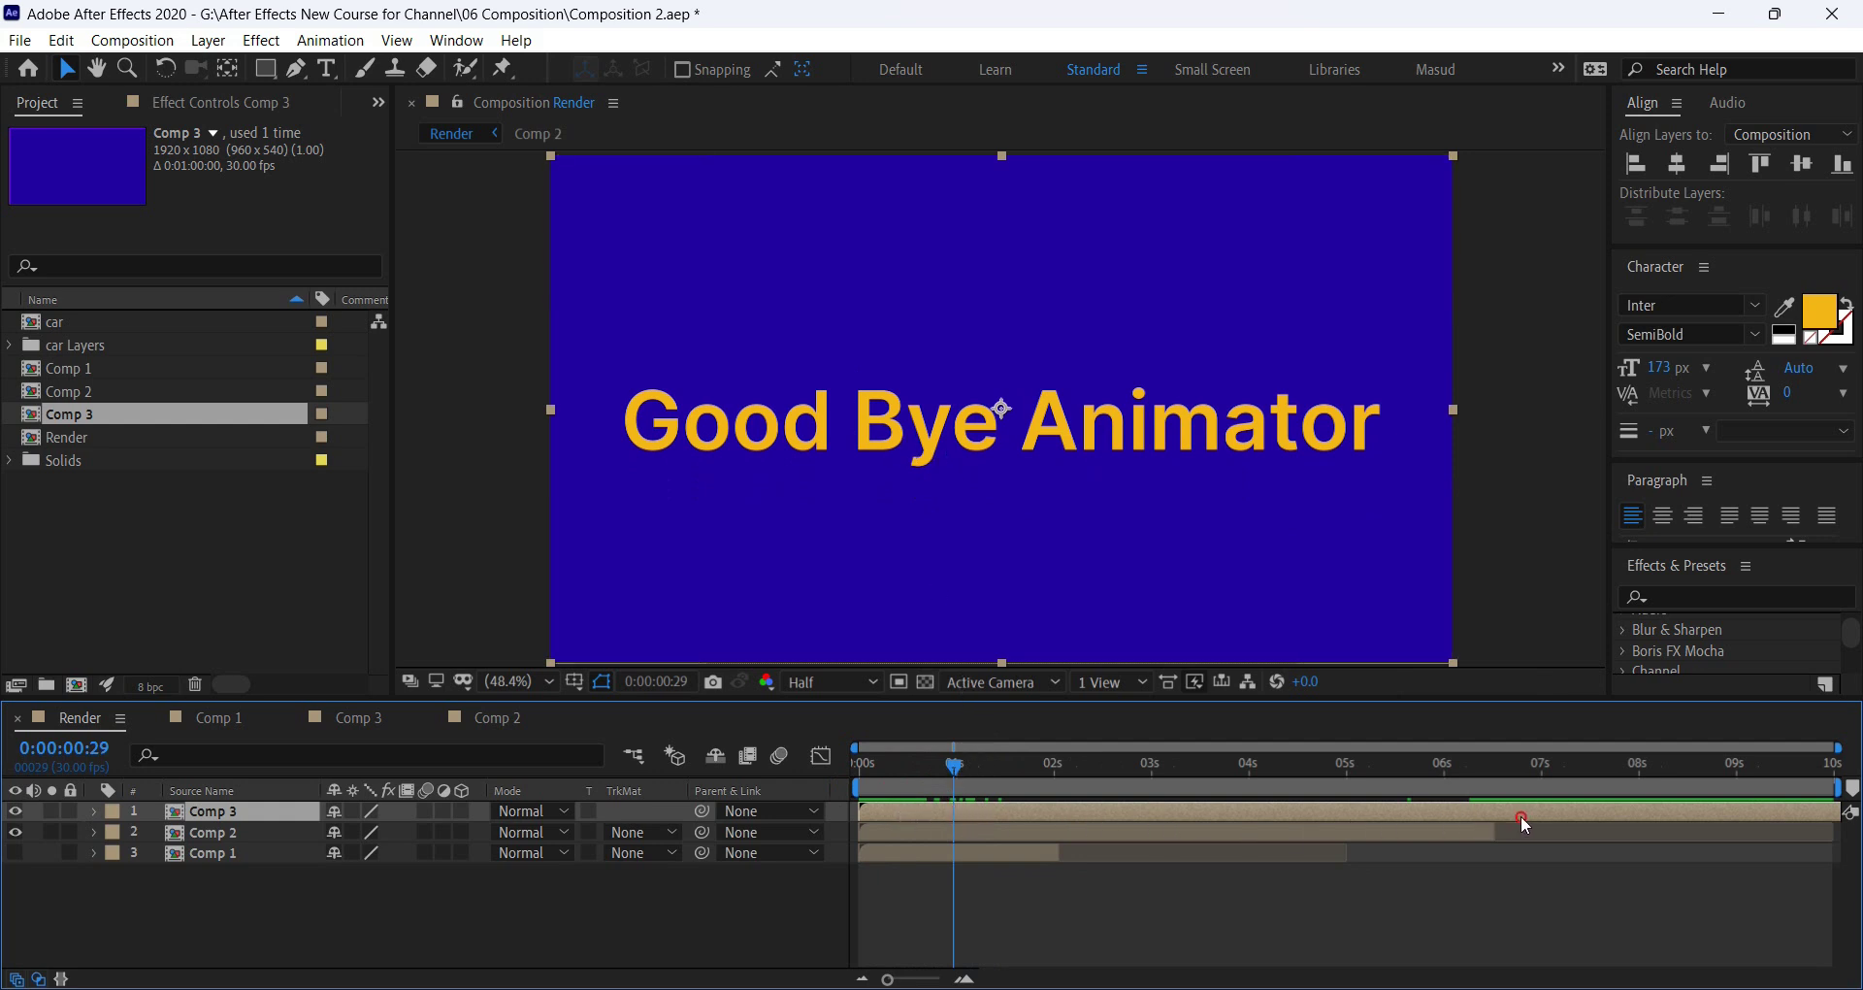
pyautogui.moveTo(1522, 815); pyautogui.dragTo(1529, 815)
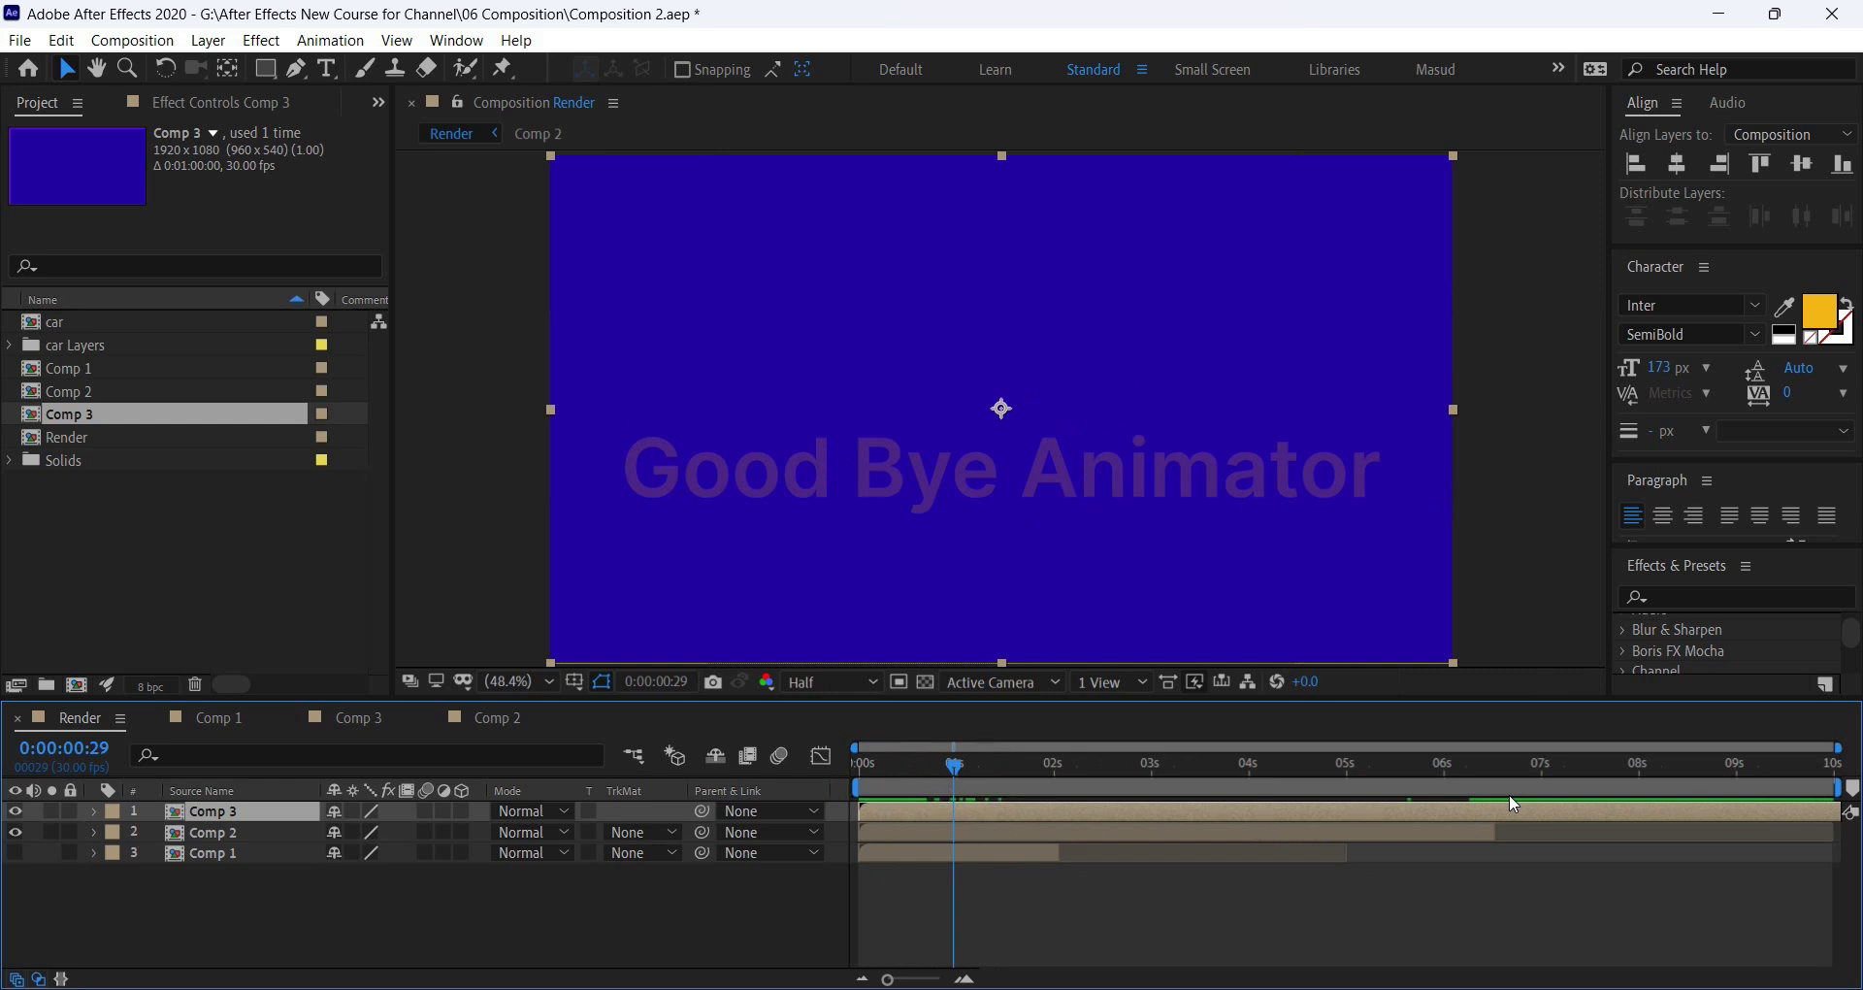
pyautogui.moveTo(983, 766); pyautogui.dragTo(1573, 802)
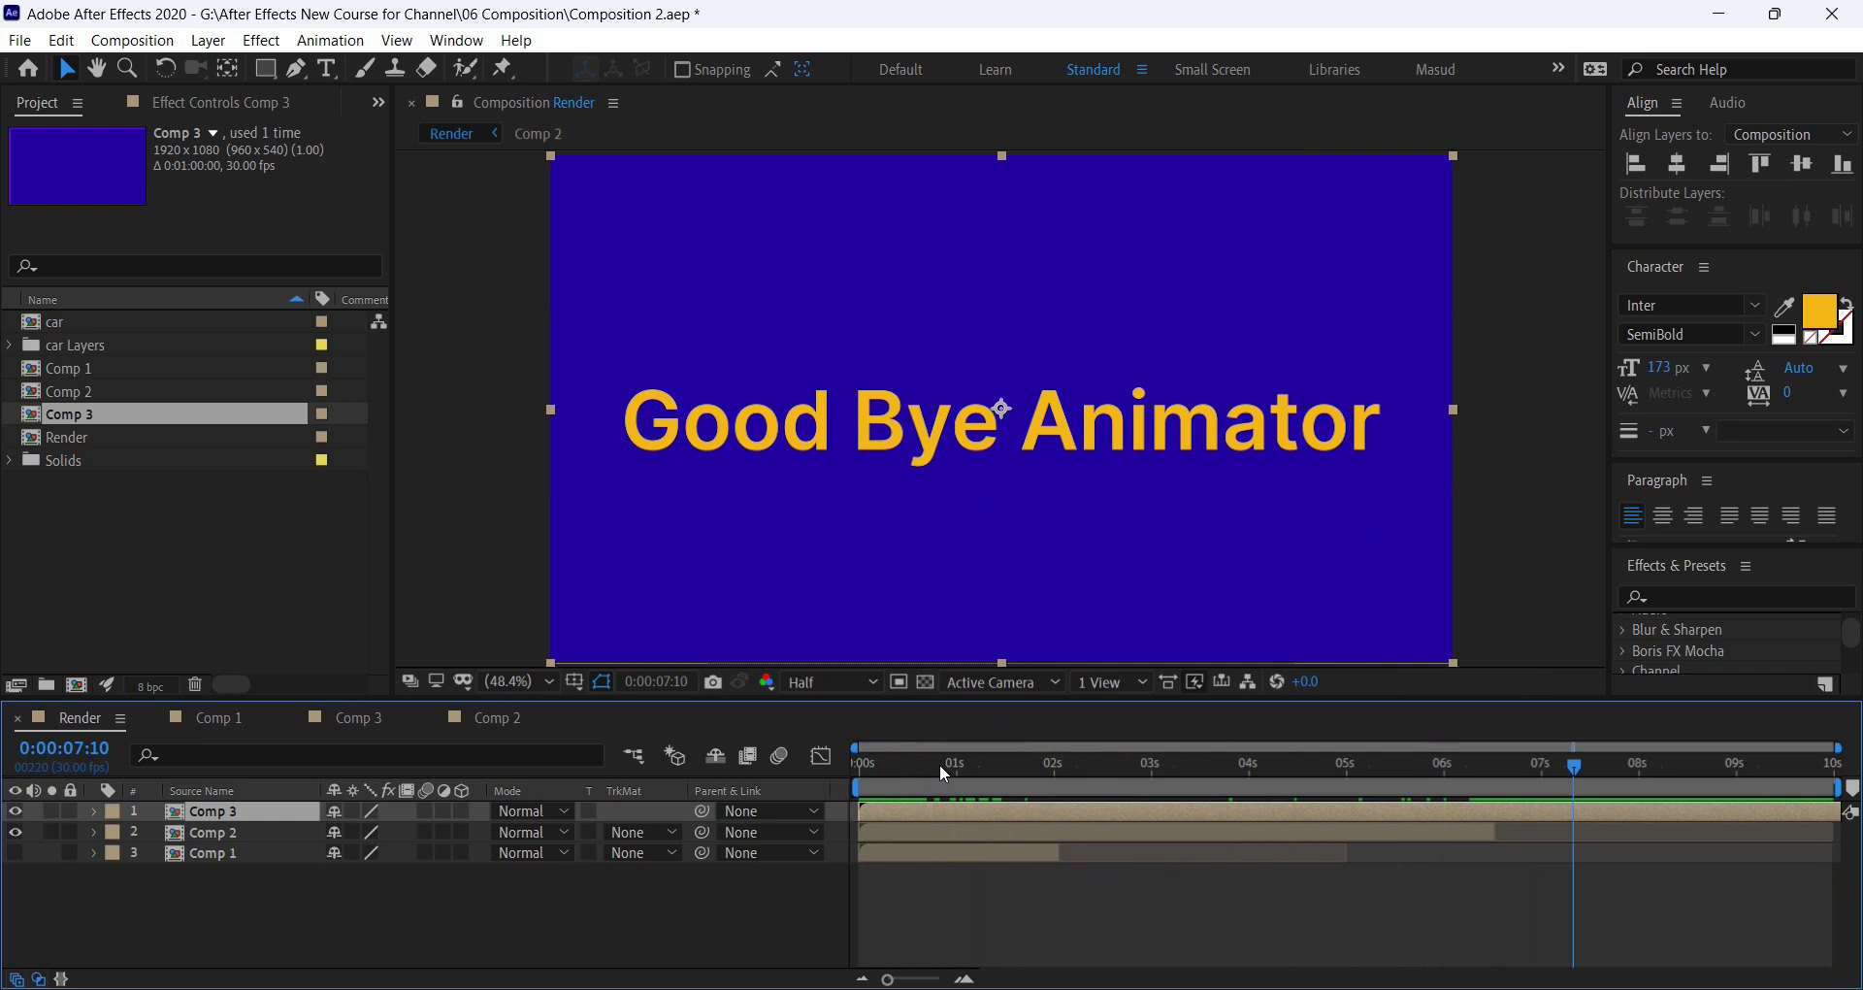
# Split the Comp 3 layer in the Render timeline at 0:00:01:17.
pyautogui.moveTo(943, 773); pyautogui.dragTo(1013, 774)
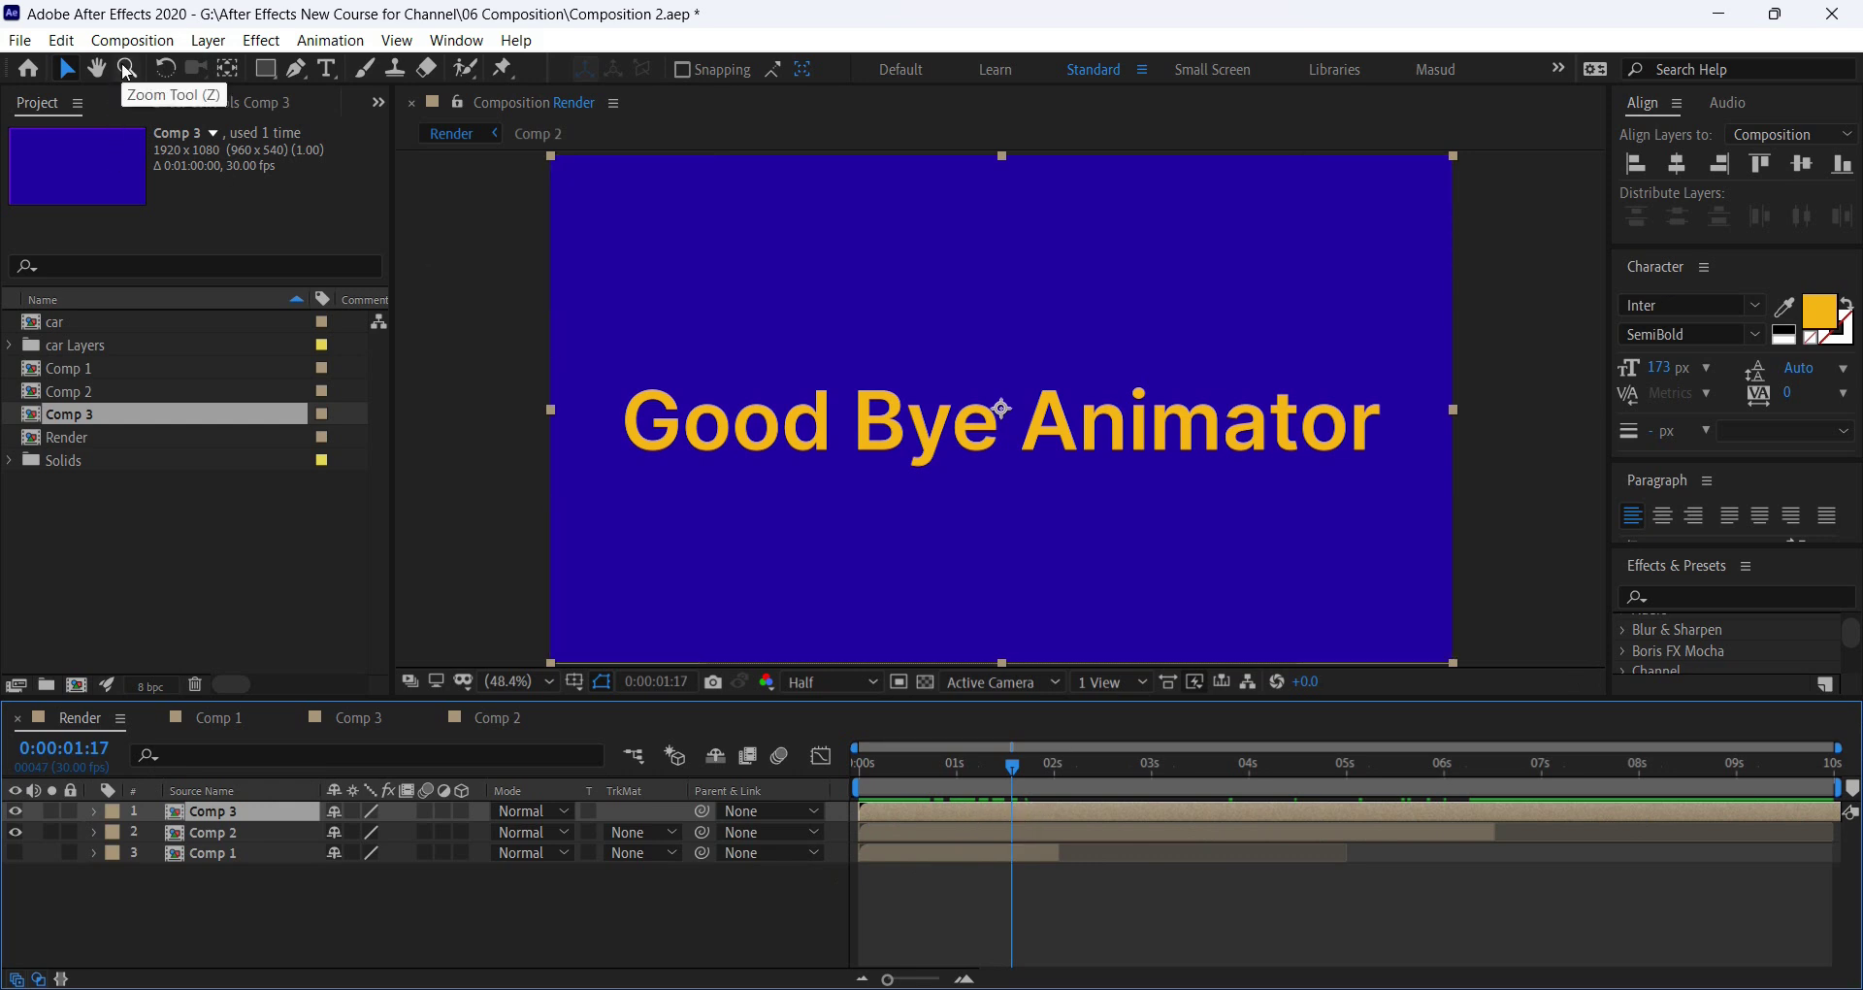
pyautogui.click(50, 41)
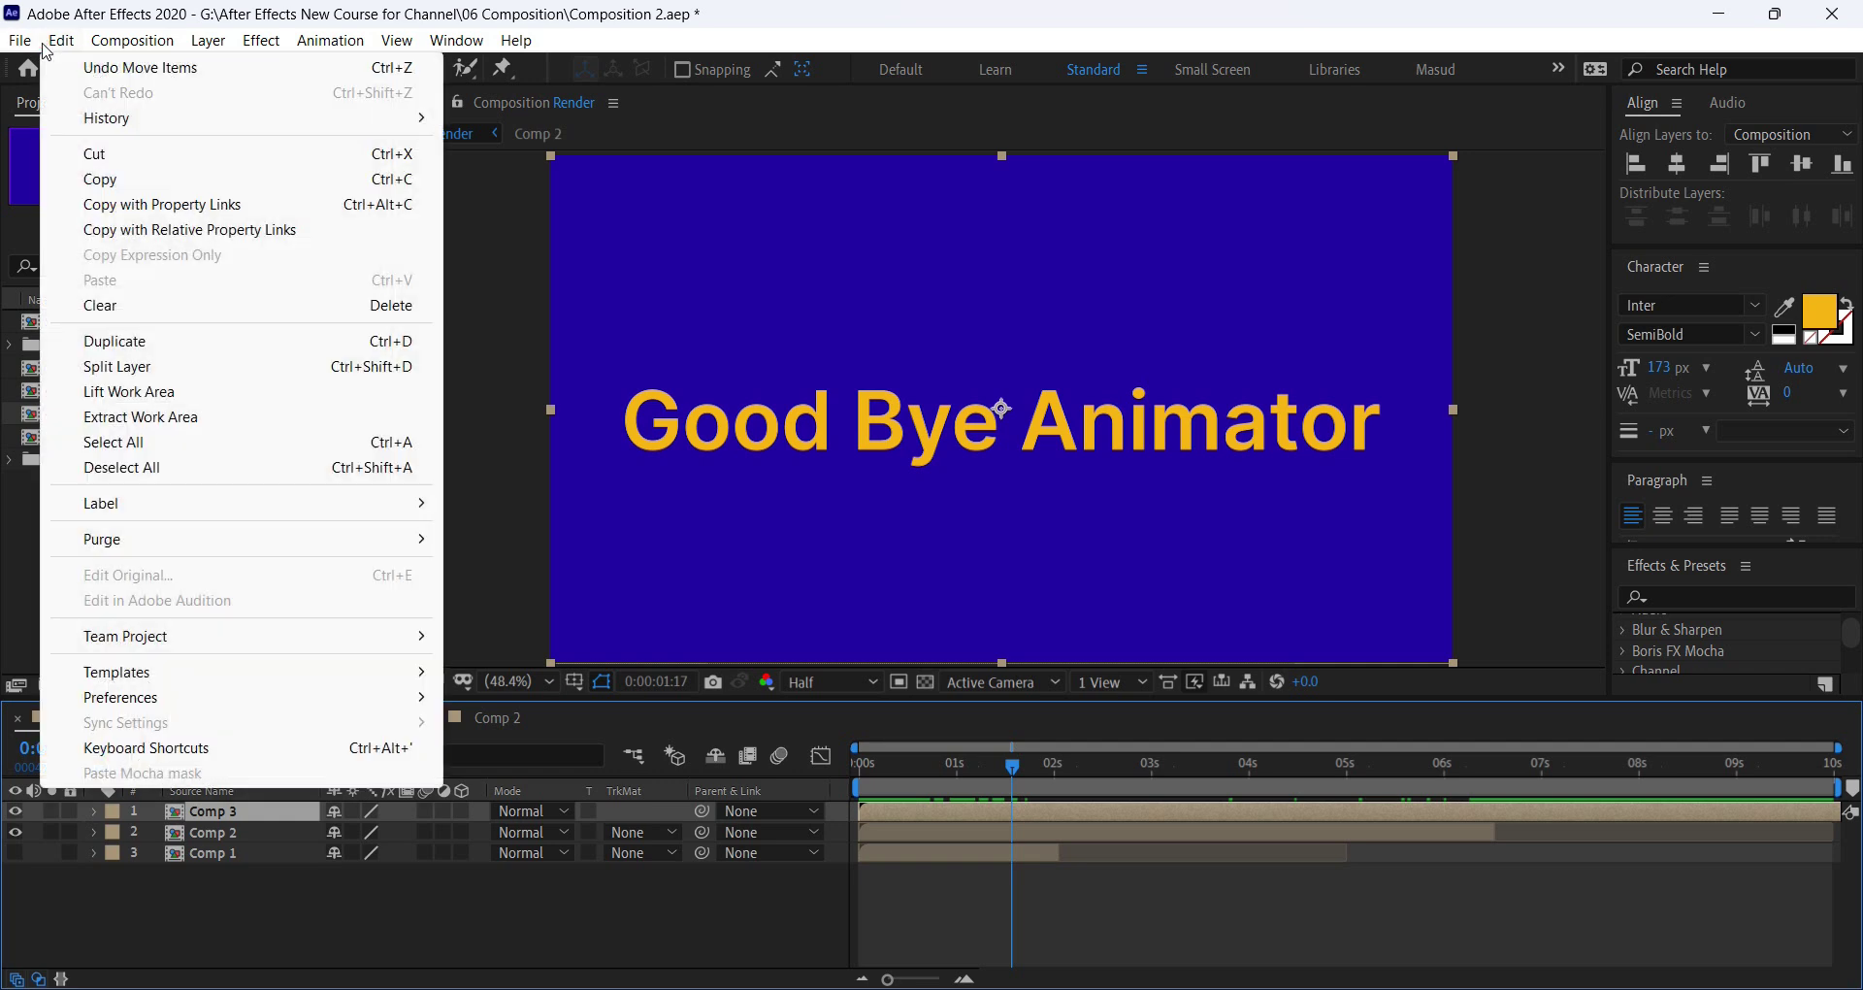
pyautogui.click(108, 372)
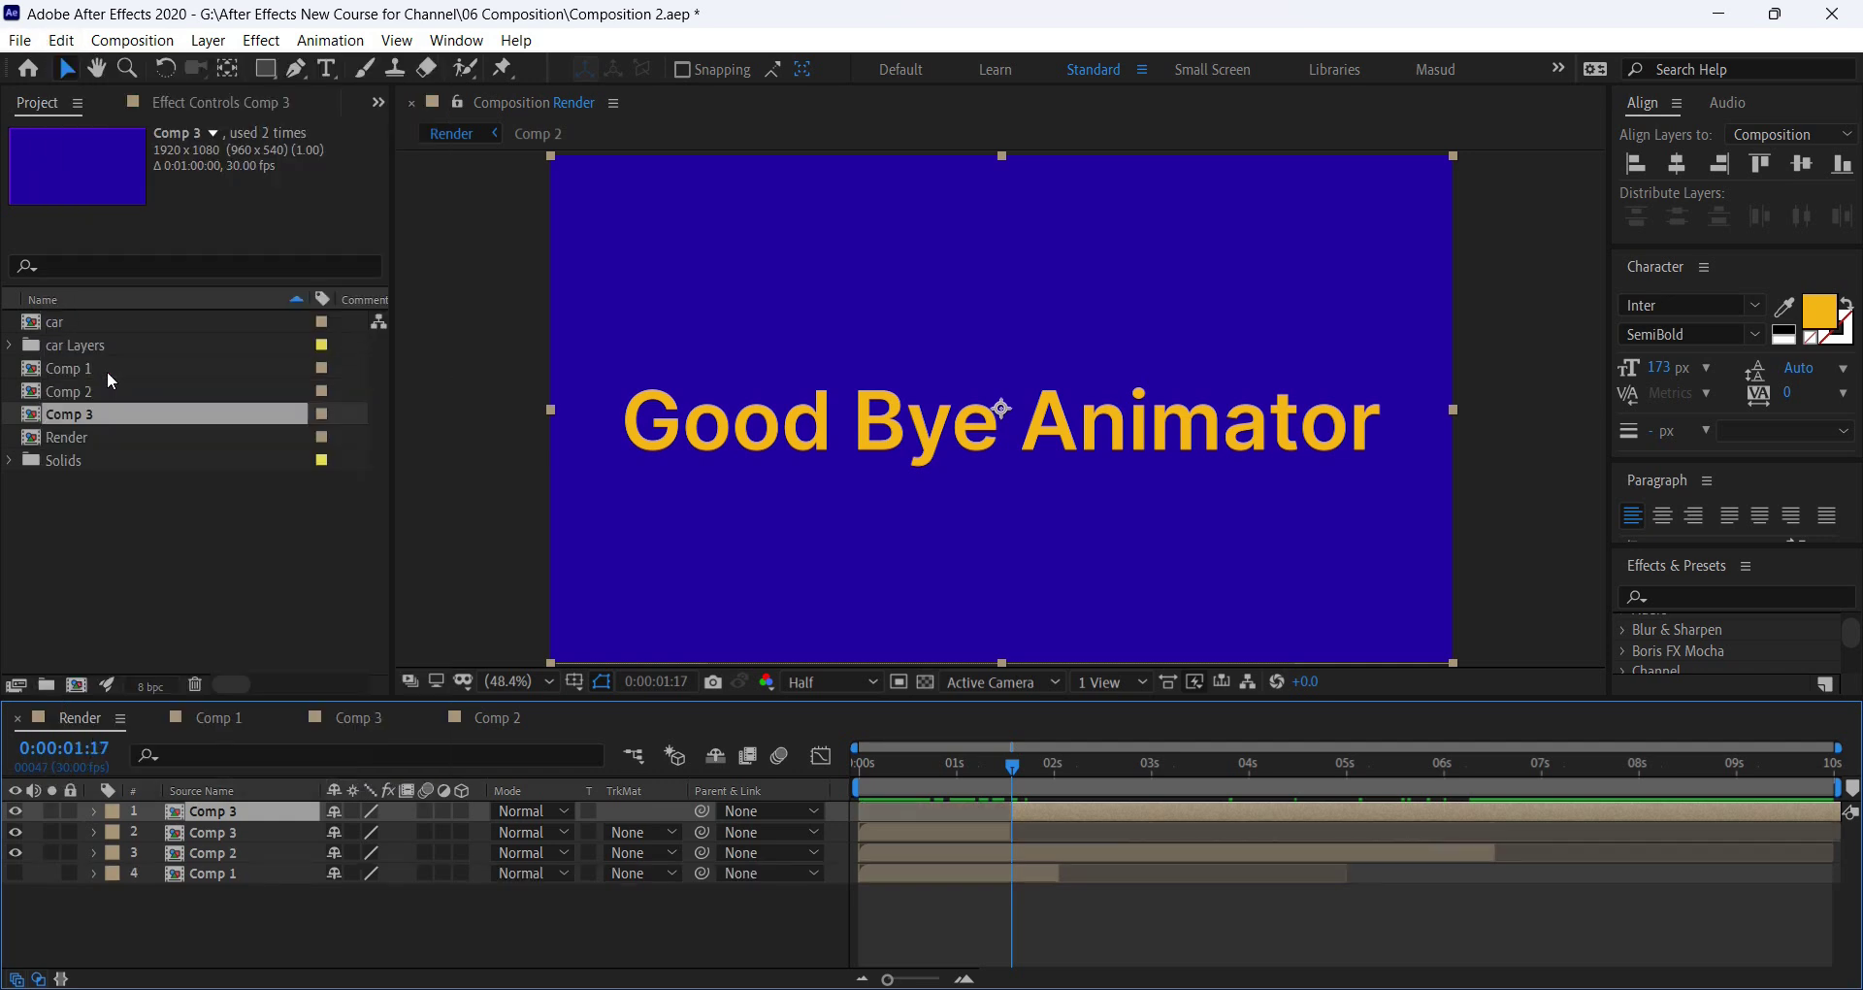
# Compare the two Comp 3 pieces and delete the one that starts at 0:00:01:17.
pyautogui.click(932, 833)
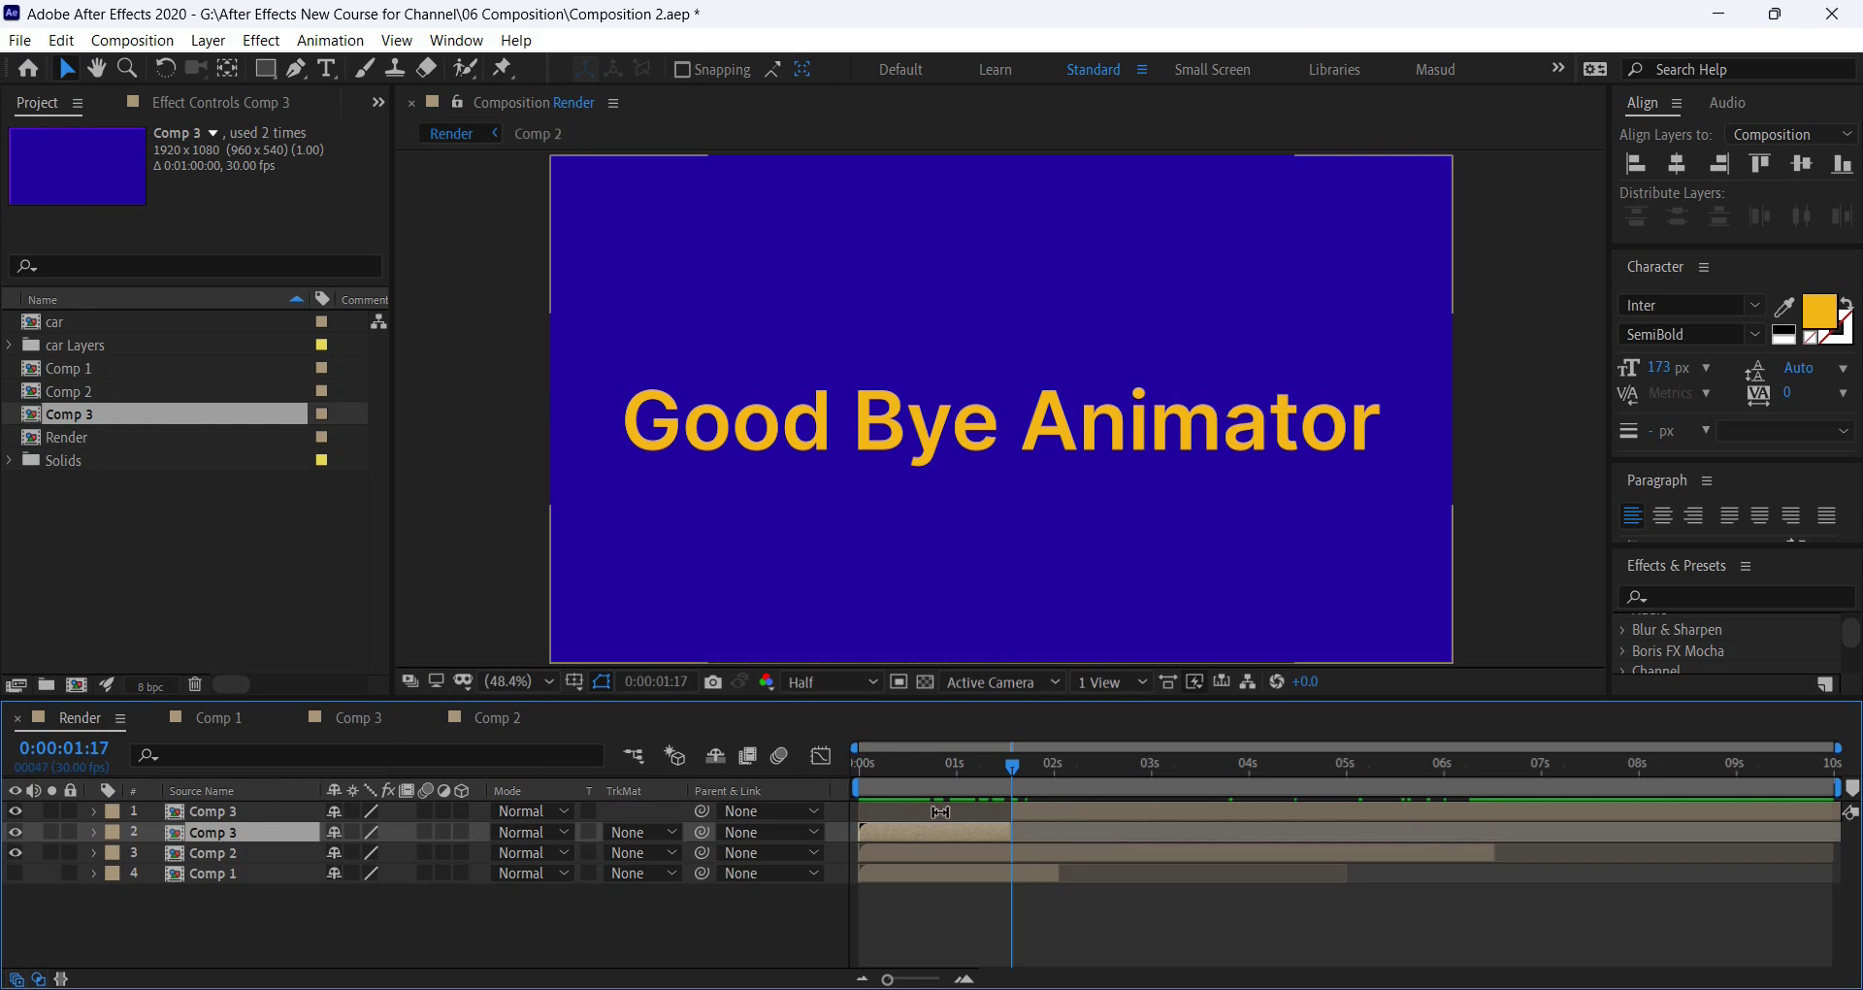
pyautogui.click(938, 811)
pyautogui.click(939, 835)
pyautogui.click(937, 813)
pyautogui.click(943, 832)
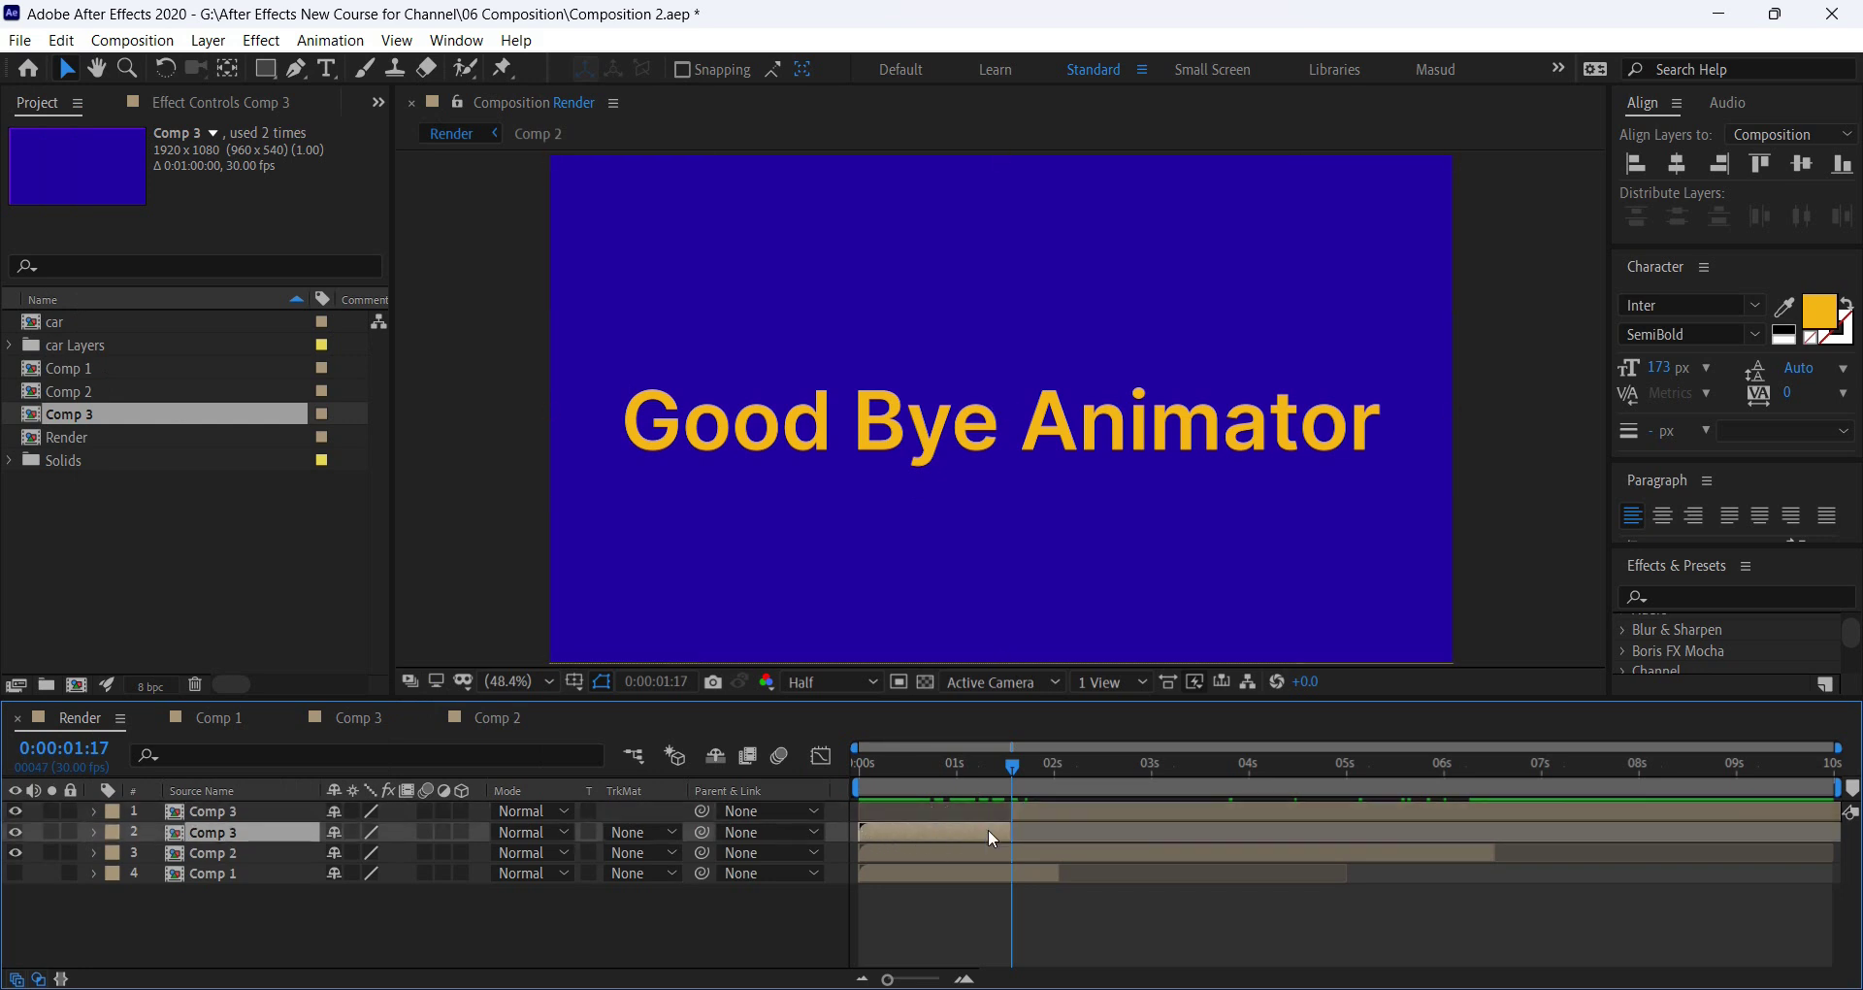
pyautogui.click(1028, 813)
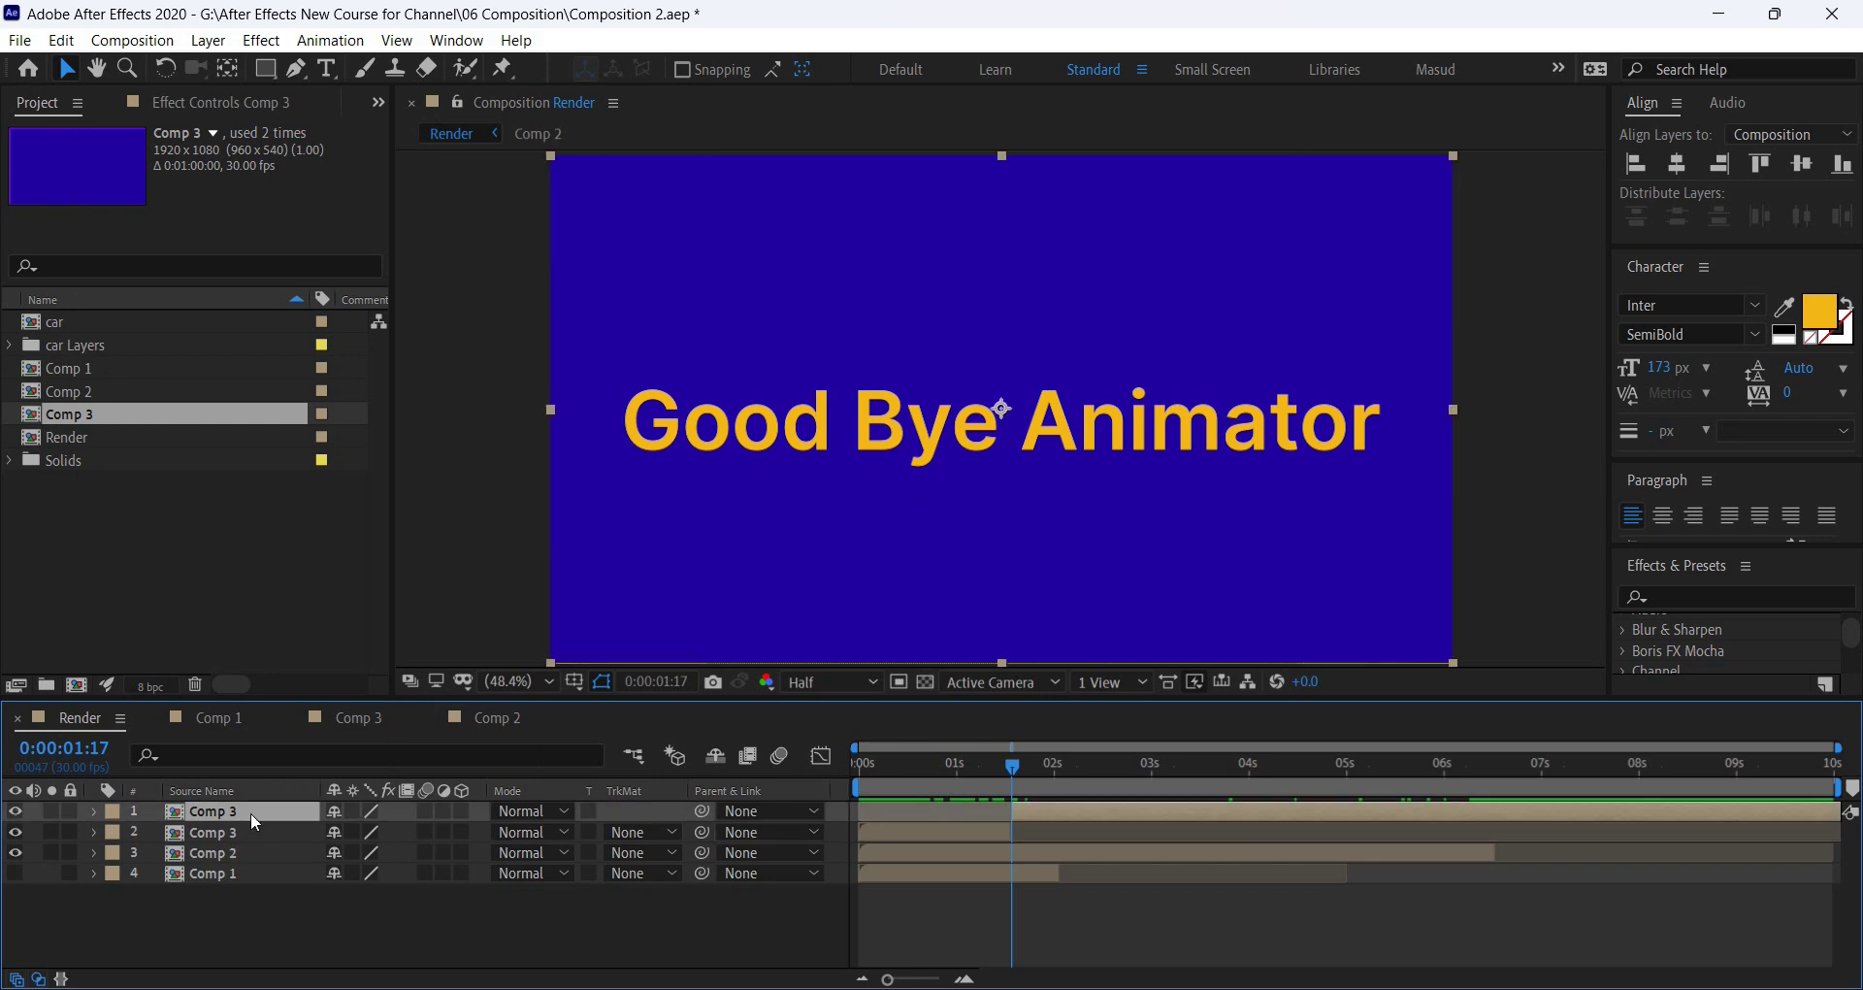
pyautogui.press('Delete')
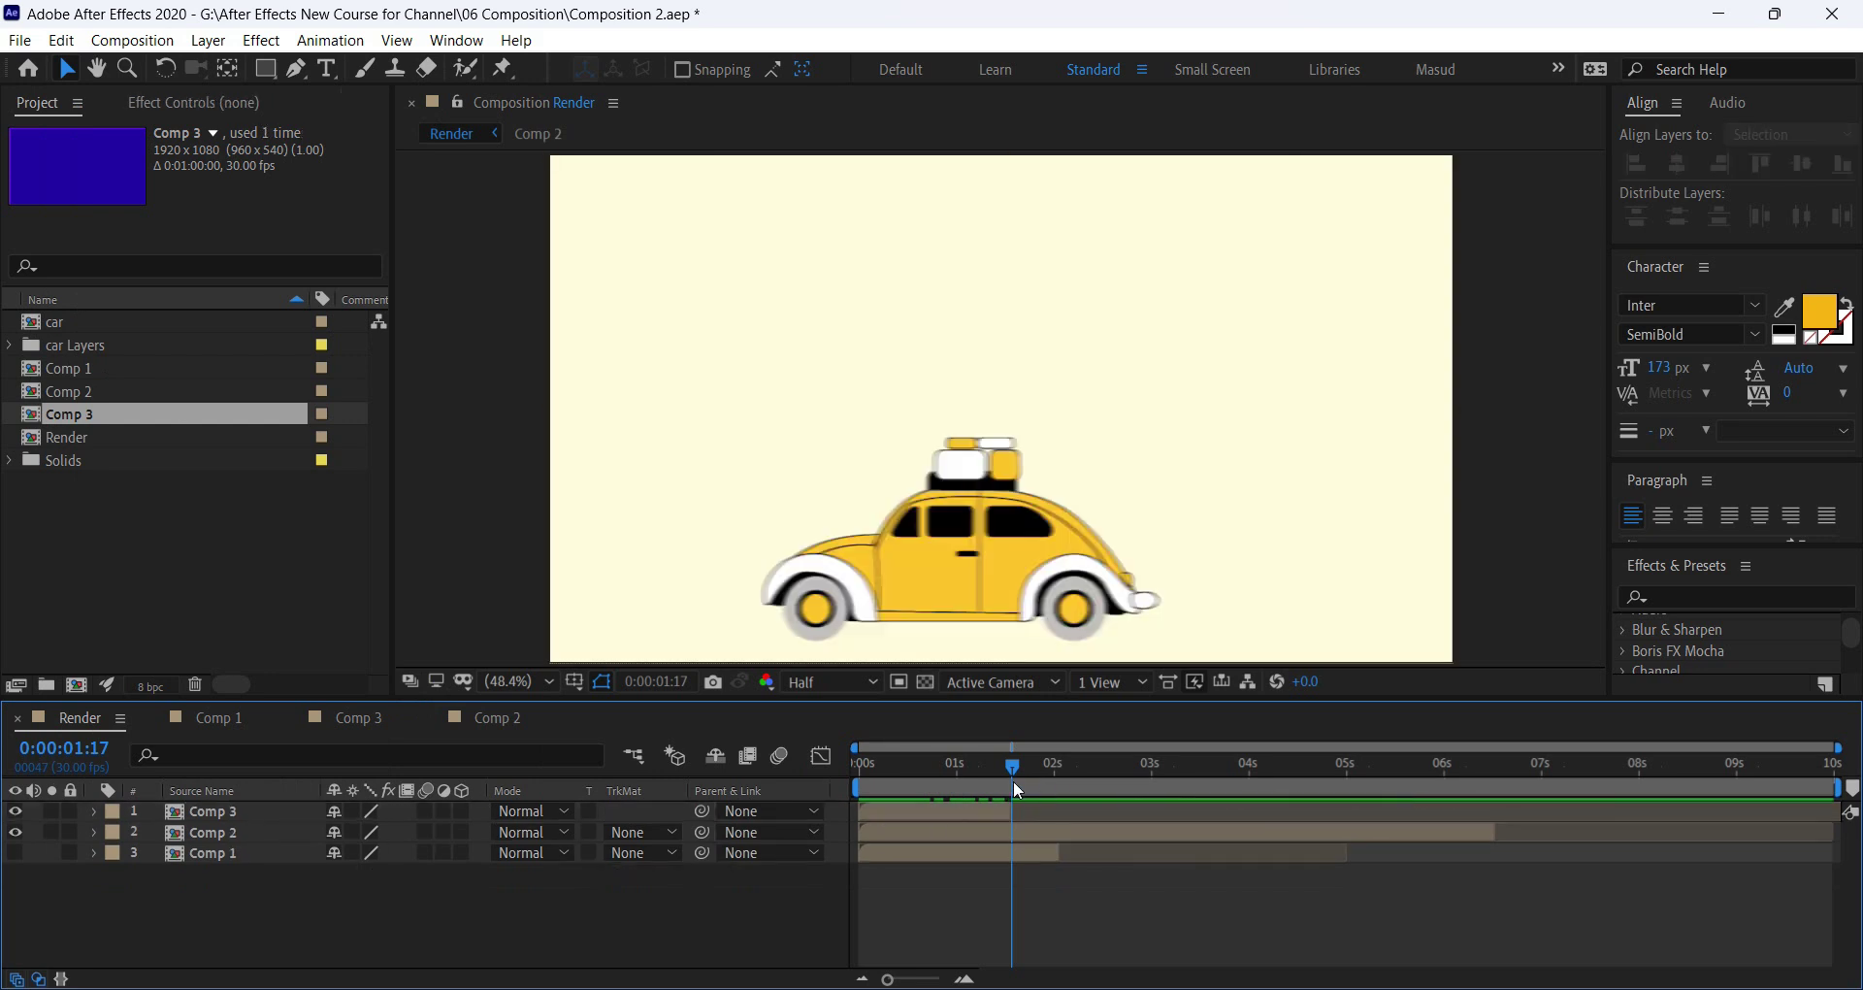
# Return to 0:00:00:00 and shift the Comp 2 layer in time so it starts where Comp 1 ends, at about 2 seconds.
pyautogui.moveTo(976, 774); pyautogui.dragTo(772, 775)
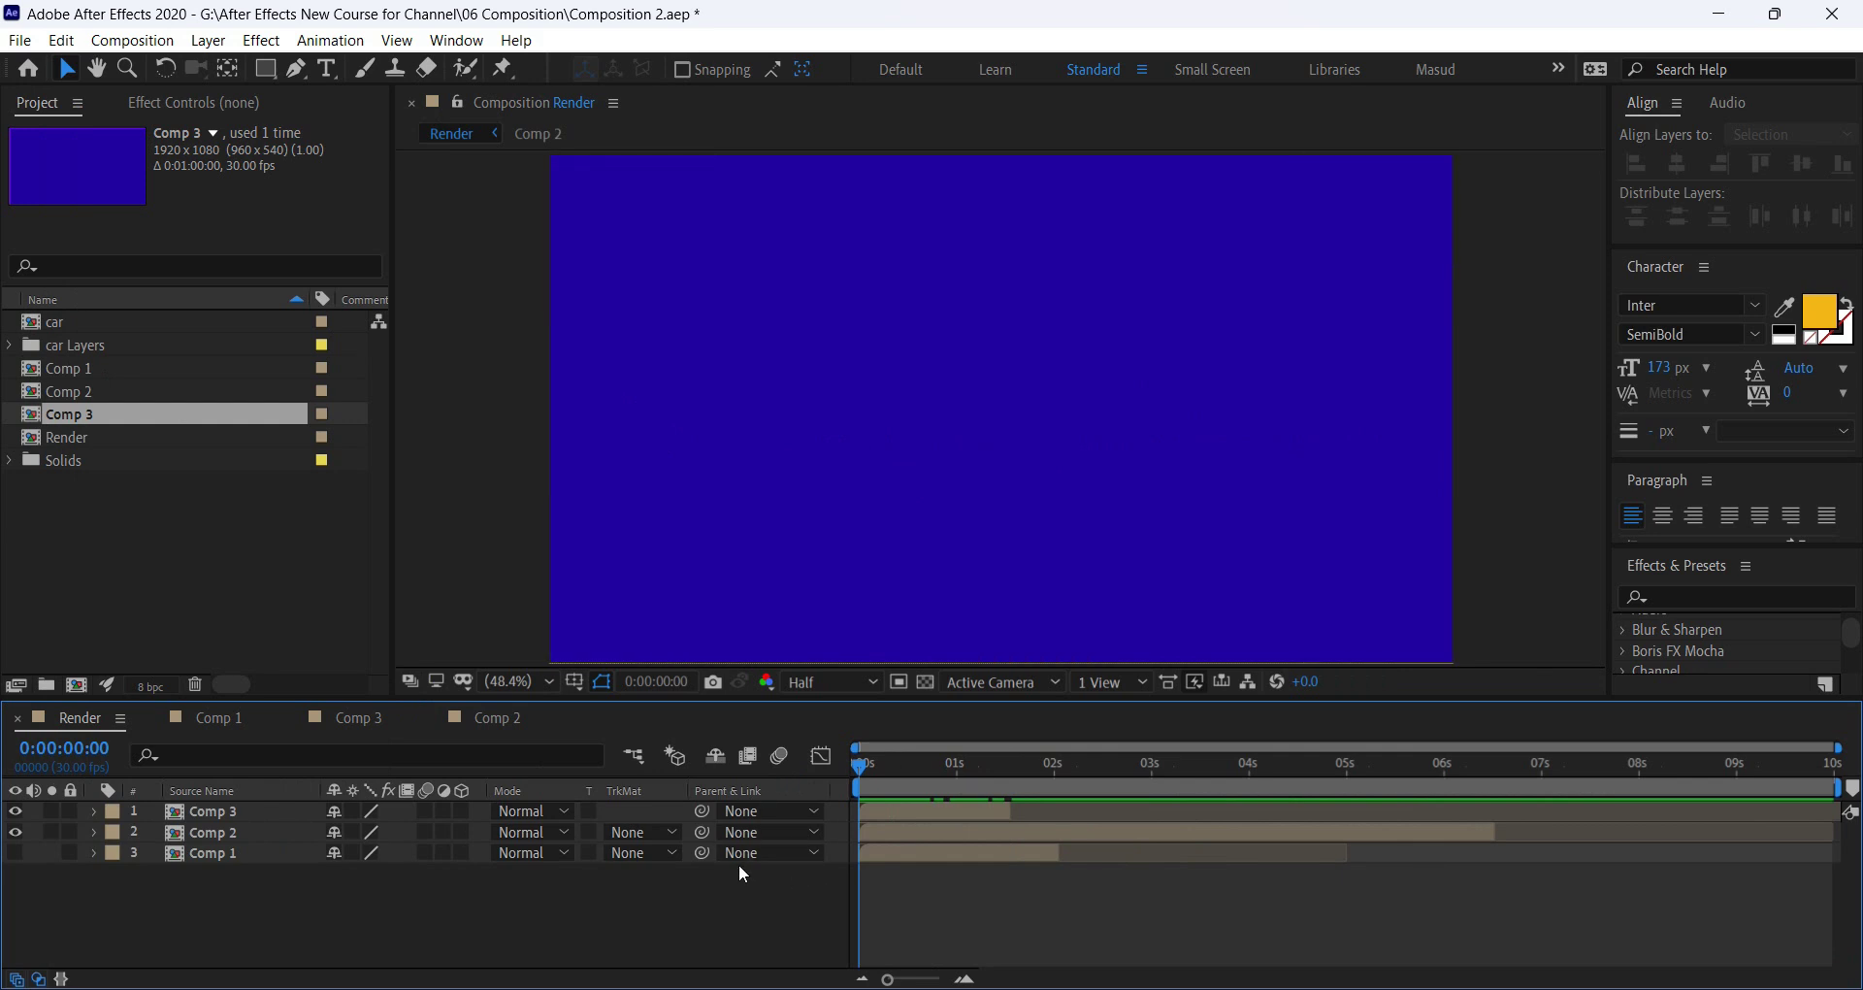
pyautogui.click(230, 854)
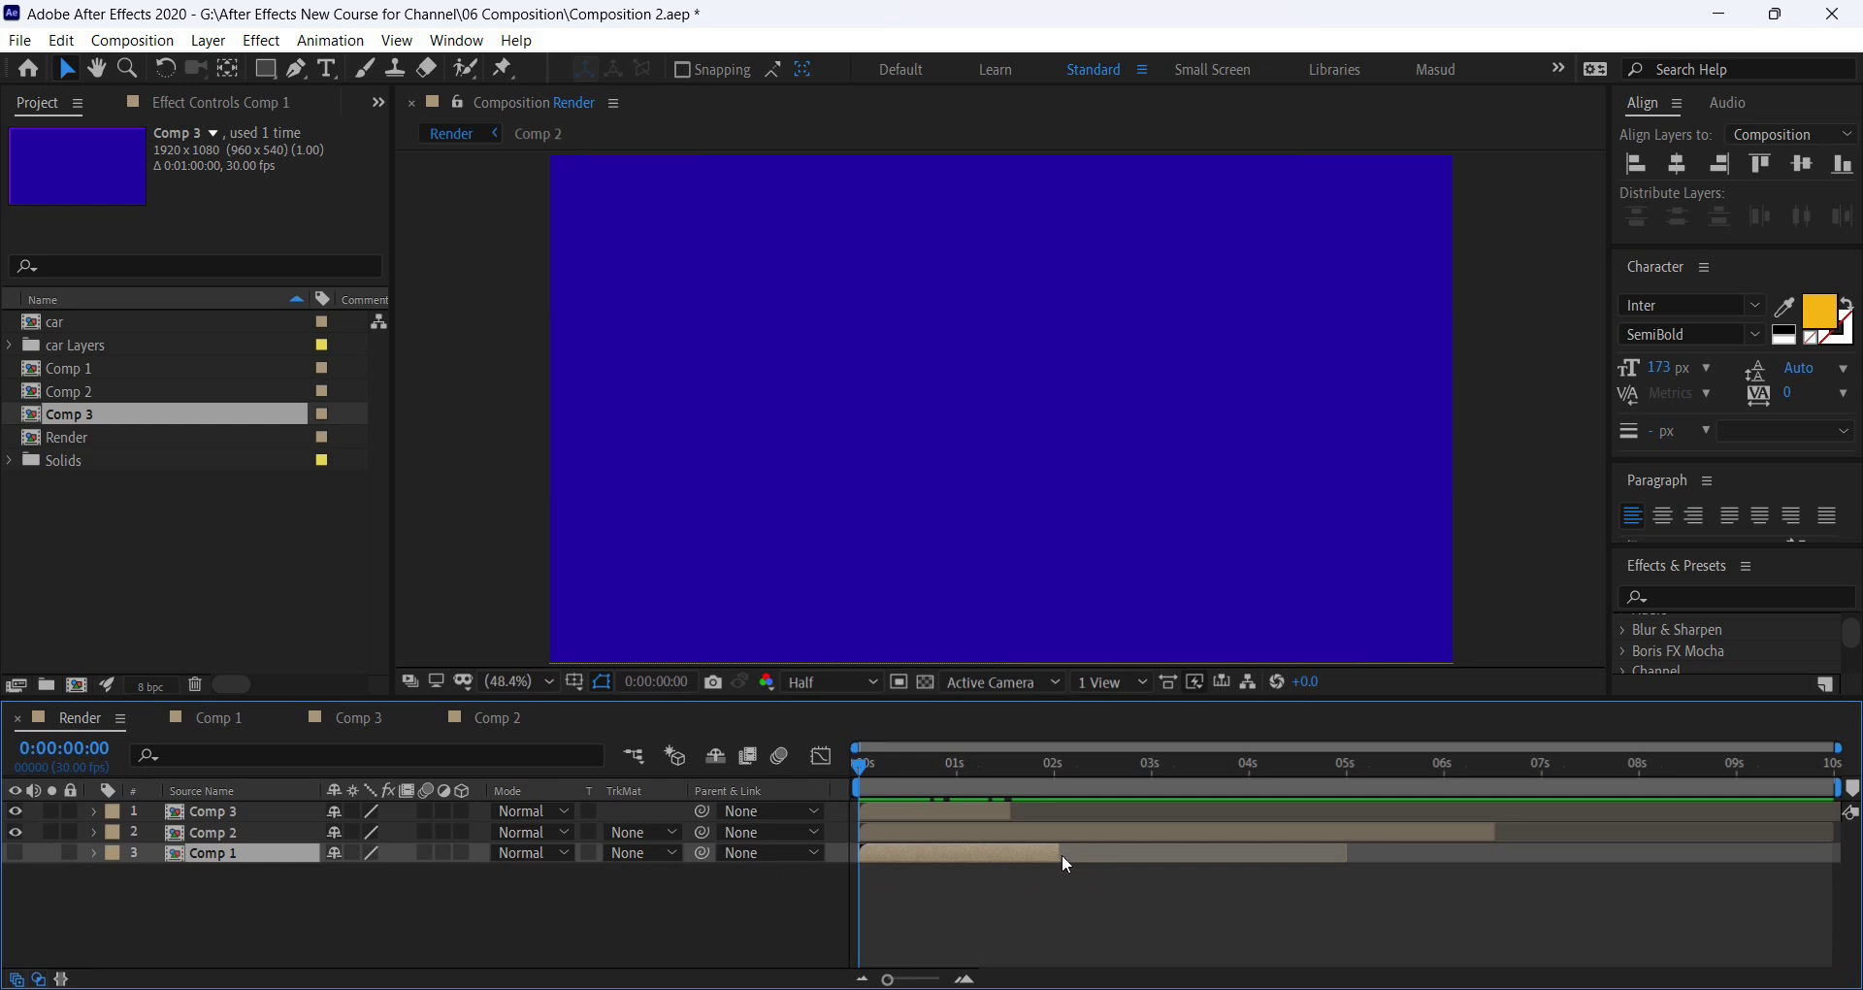
pyautogui.moveTo(893, 832); pyautogui.dragTo(1079, 842)
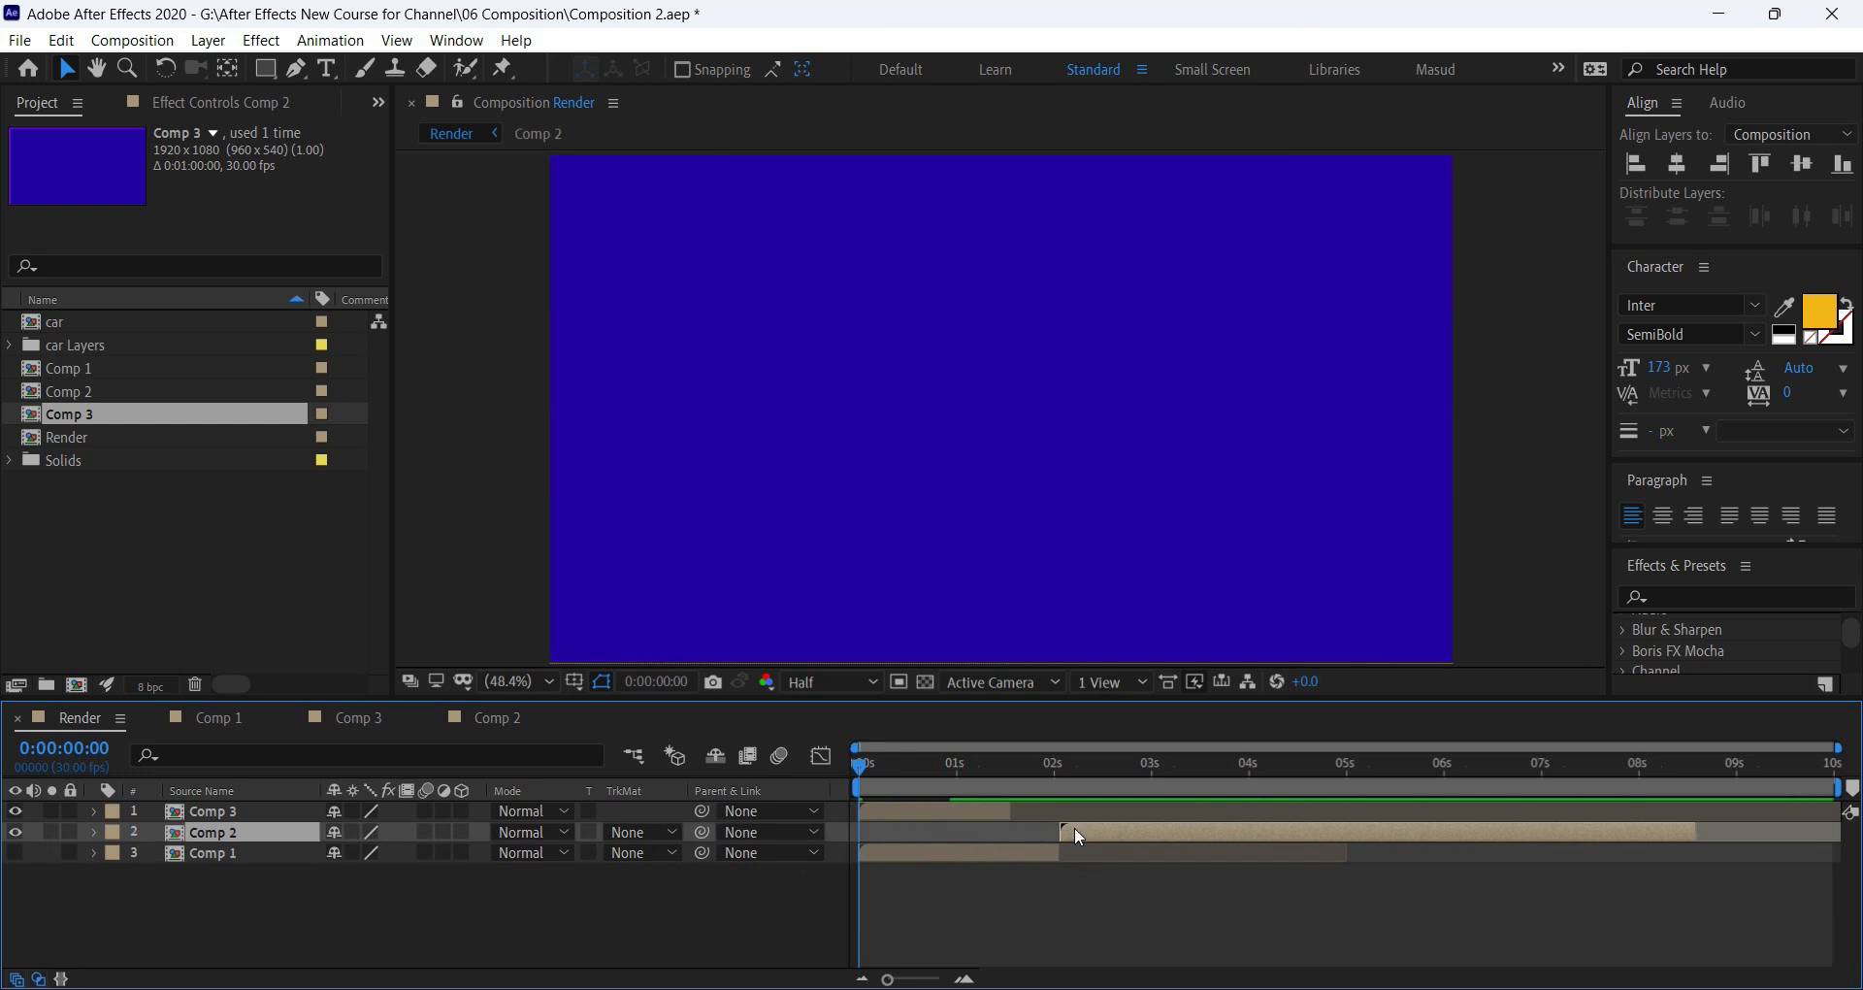
# Shift the Comp 3 layer in time so it starts where the Comp 2 layer ends.
pyautogui.click(885, 813)
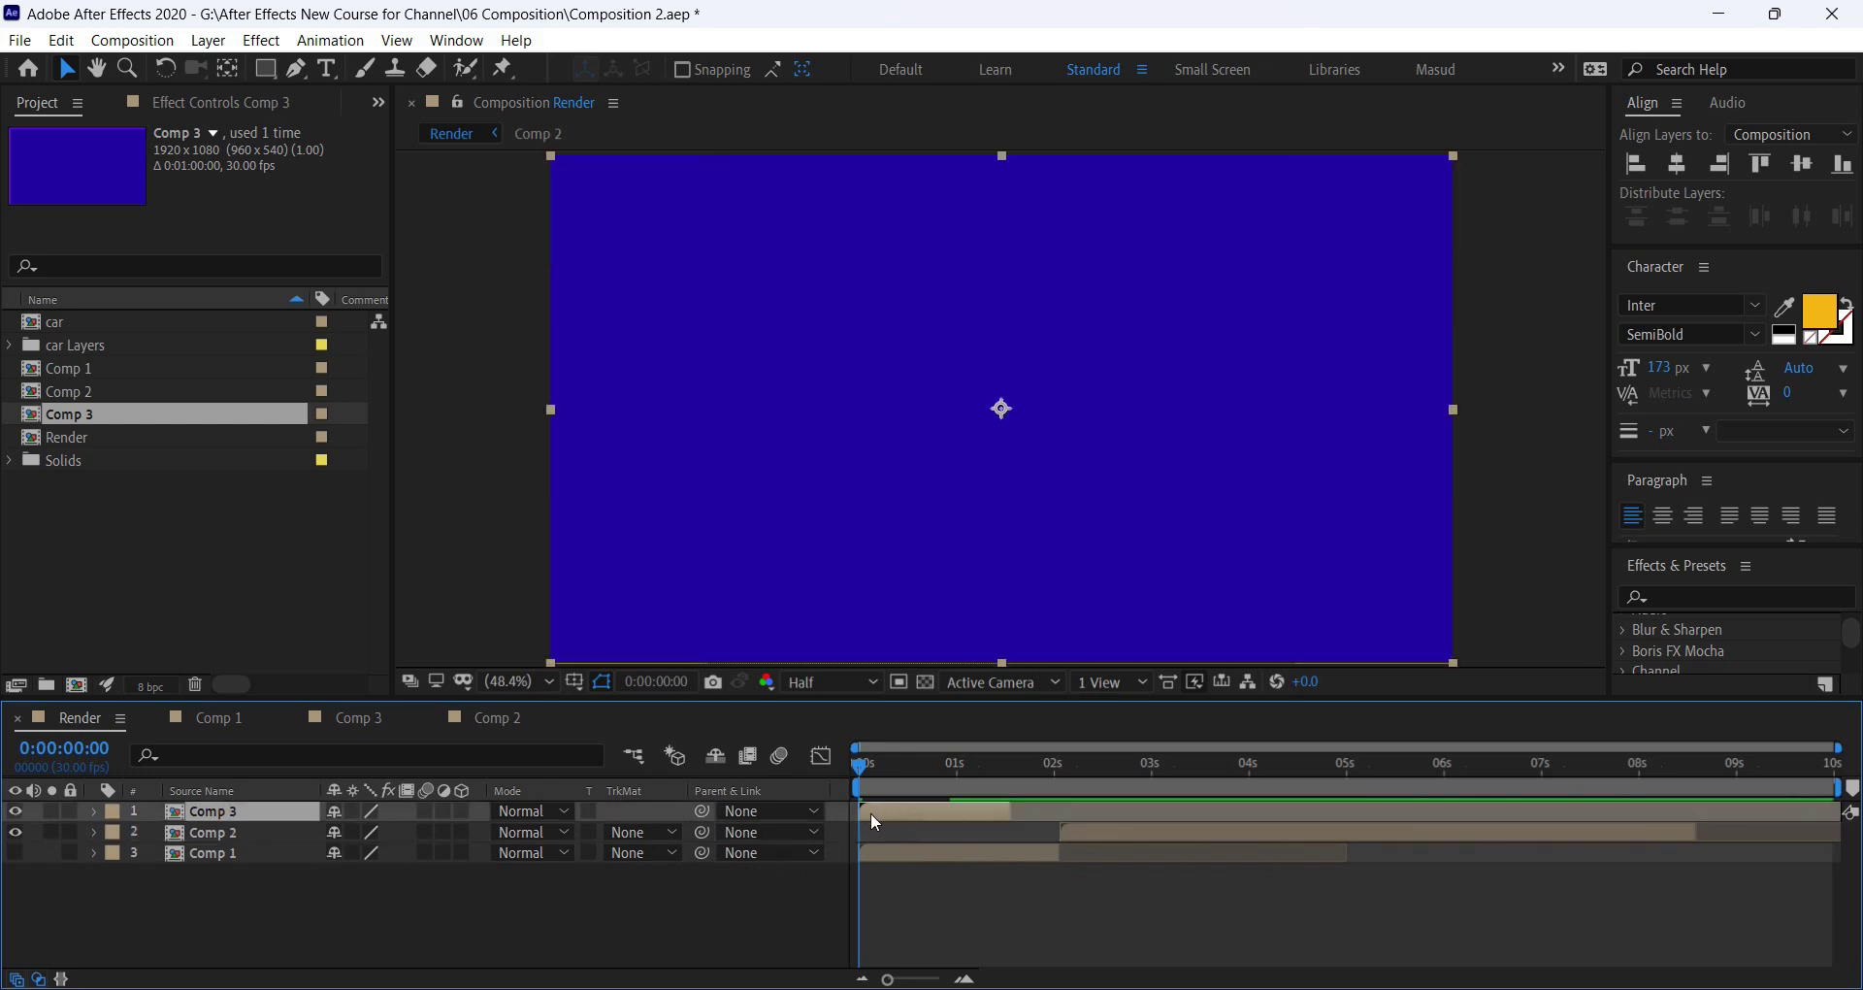
pyautogui.click(1171, 839)
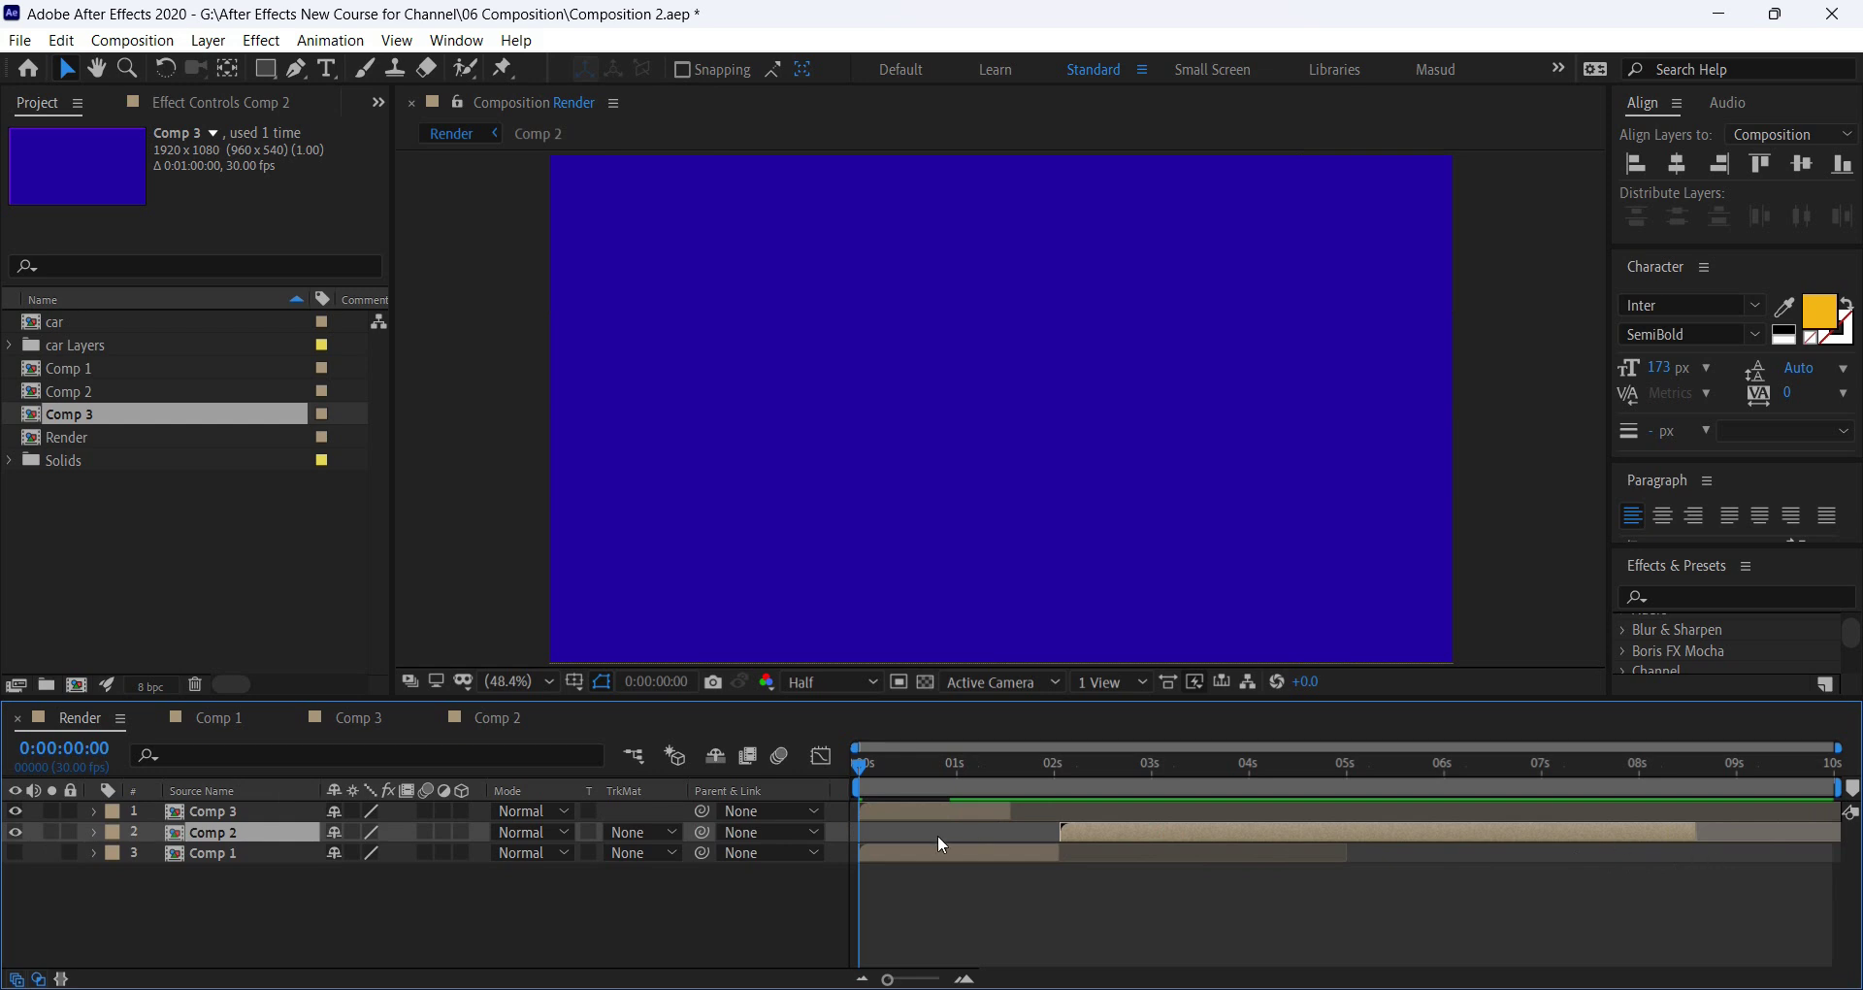
pyautogui.moveTo(900, 811); pyautogui.dragTo(1741, 809)
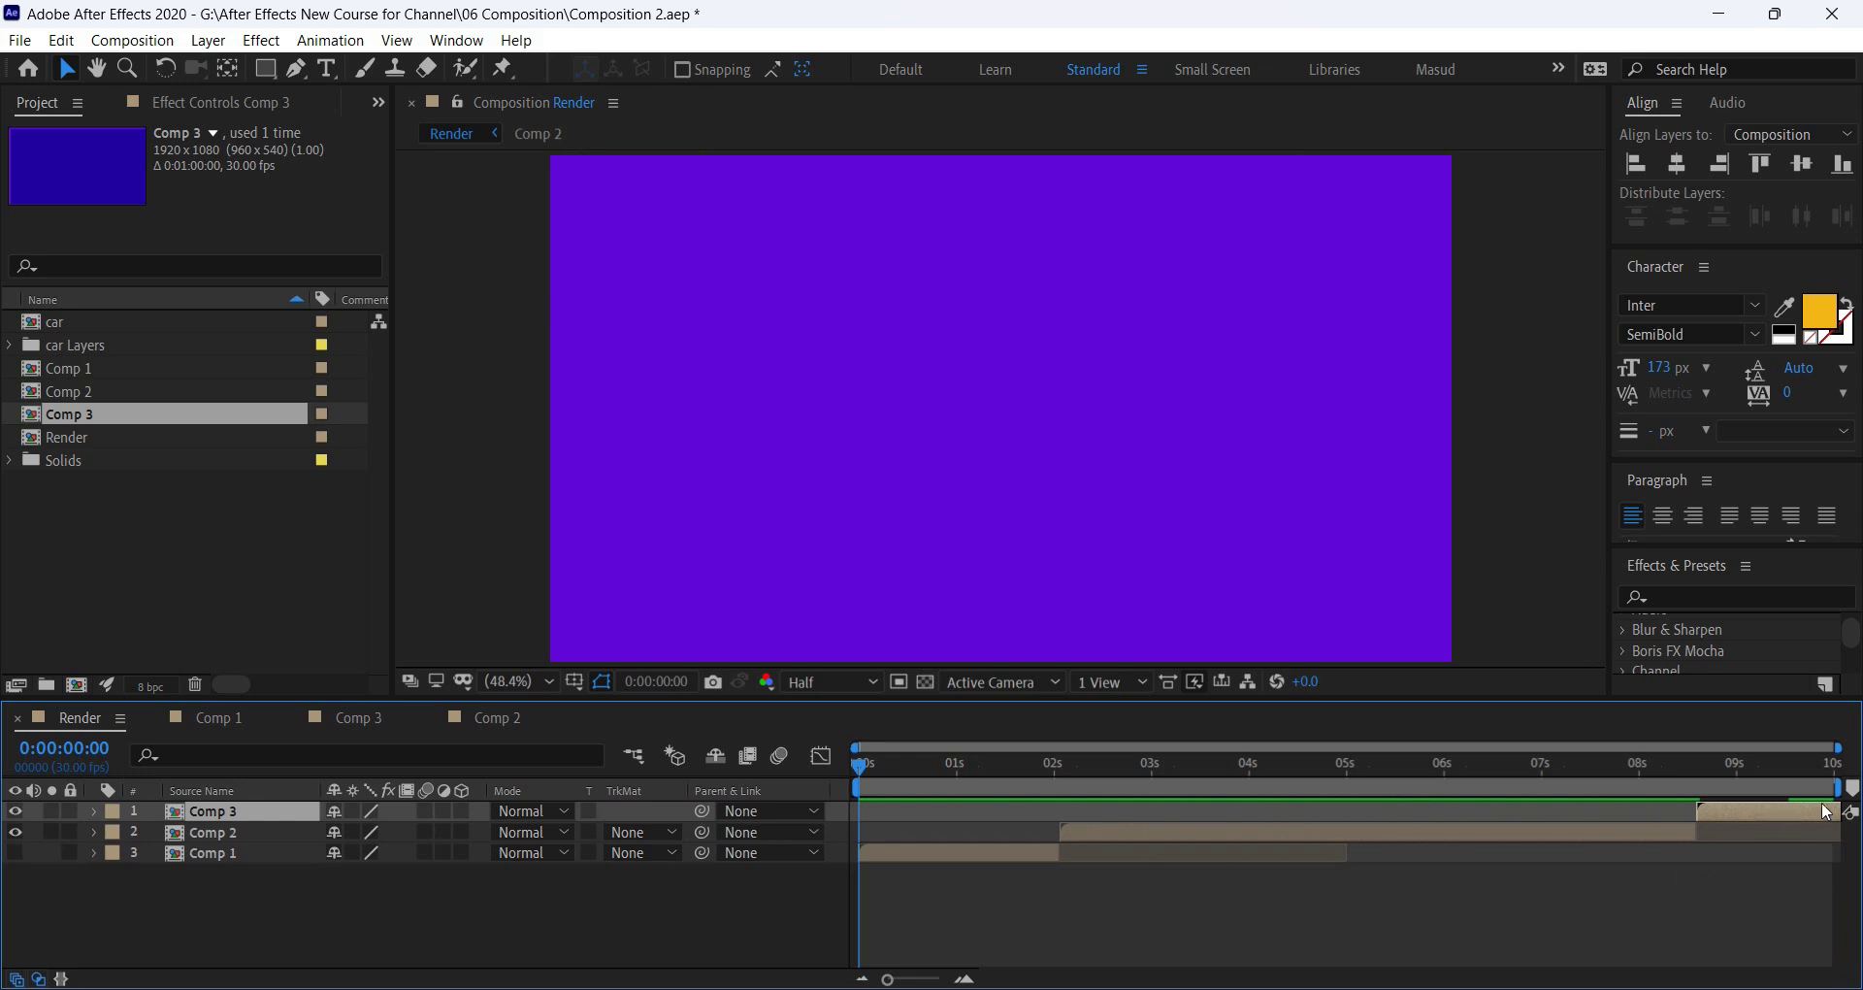
# Set the Render composition's duration to 0:00:12:00 and show its full time range.
pyautogui.rightClick(456, 894)
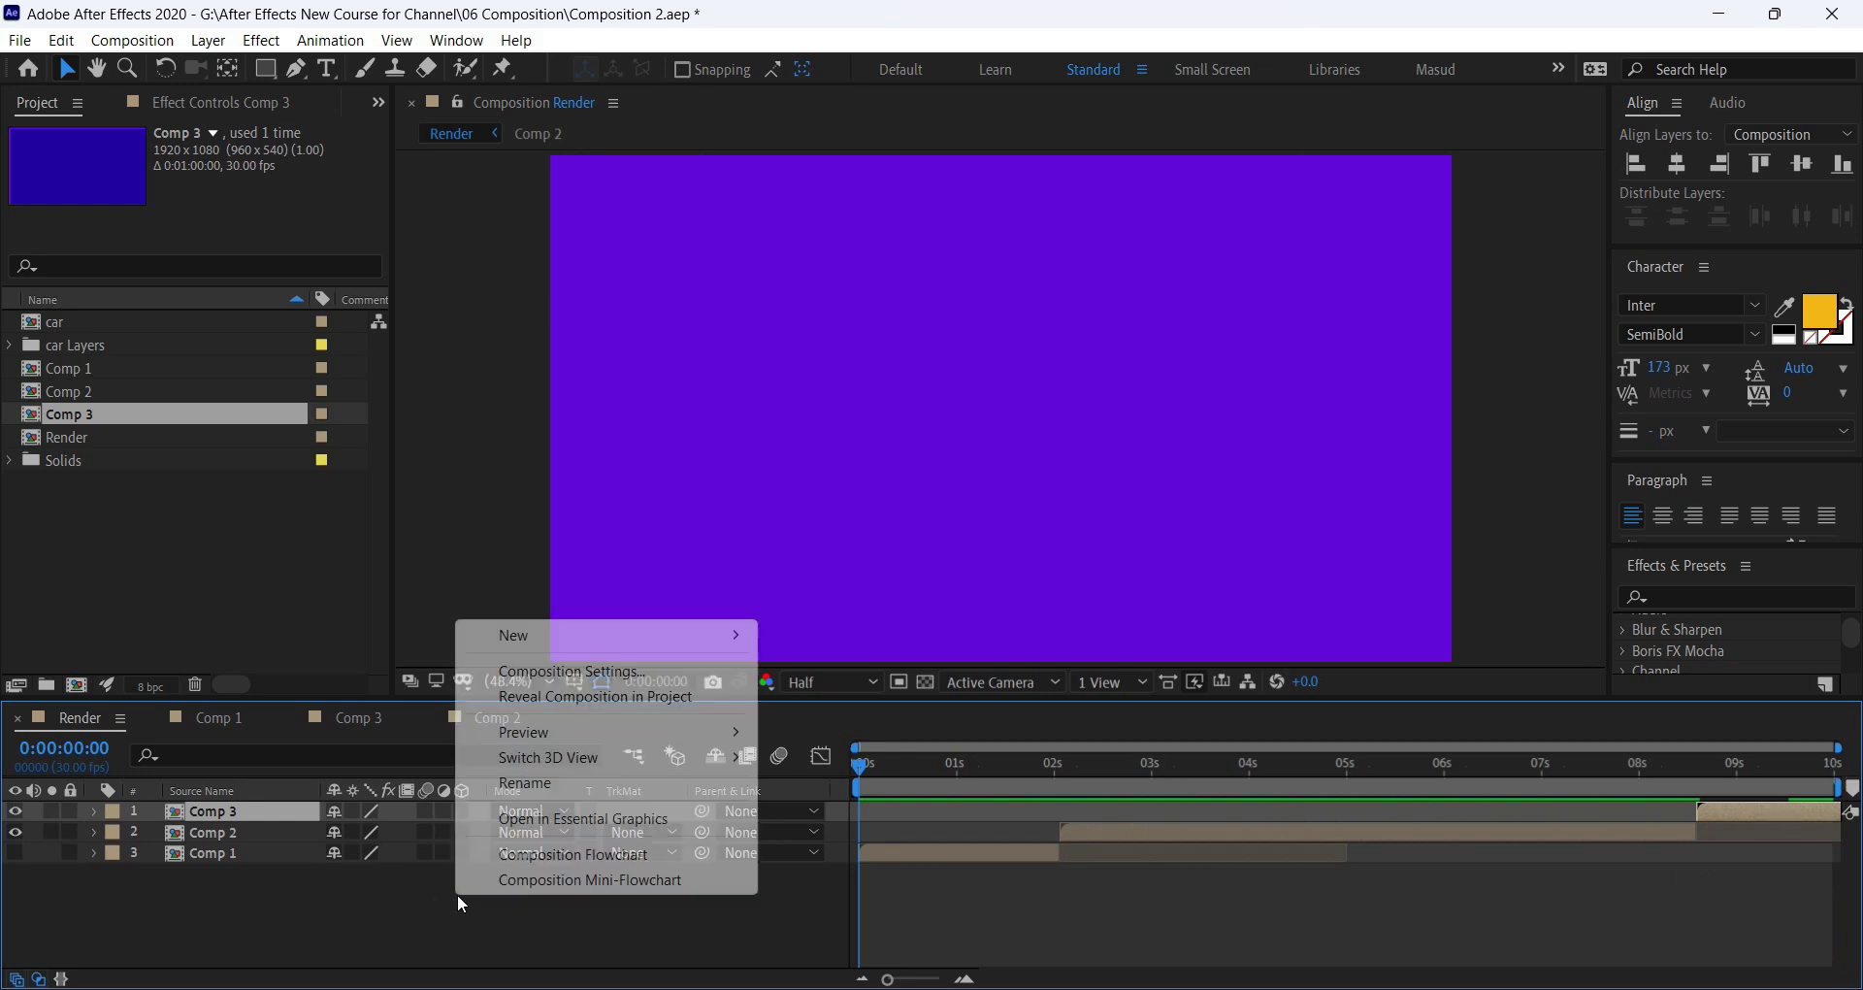
pyautogui.click(508, 670)
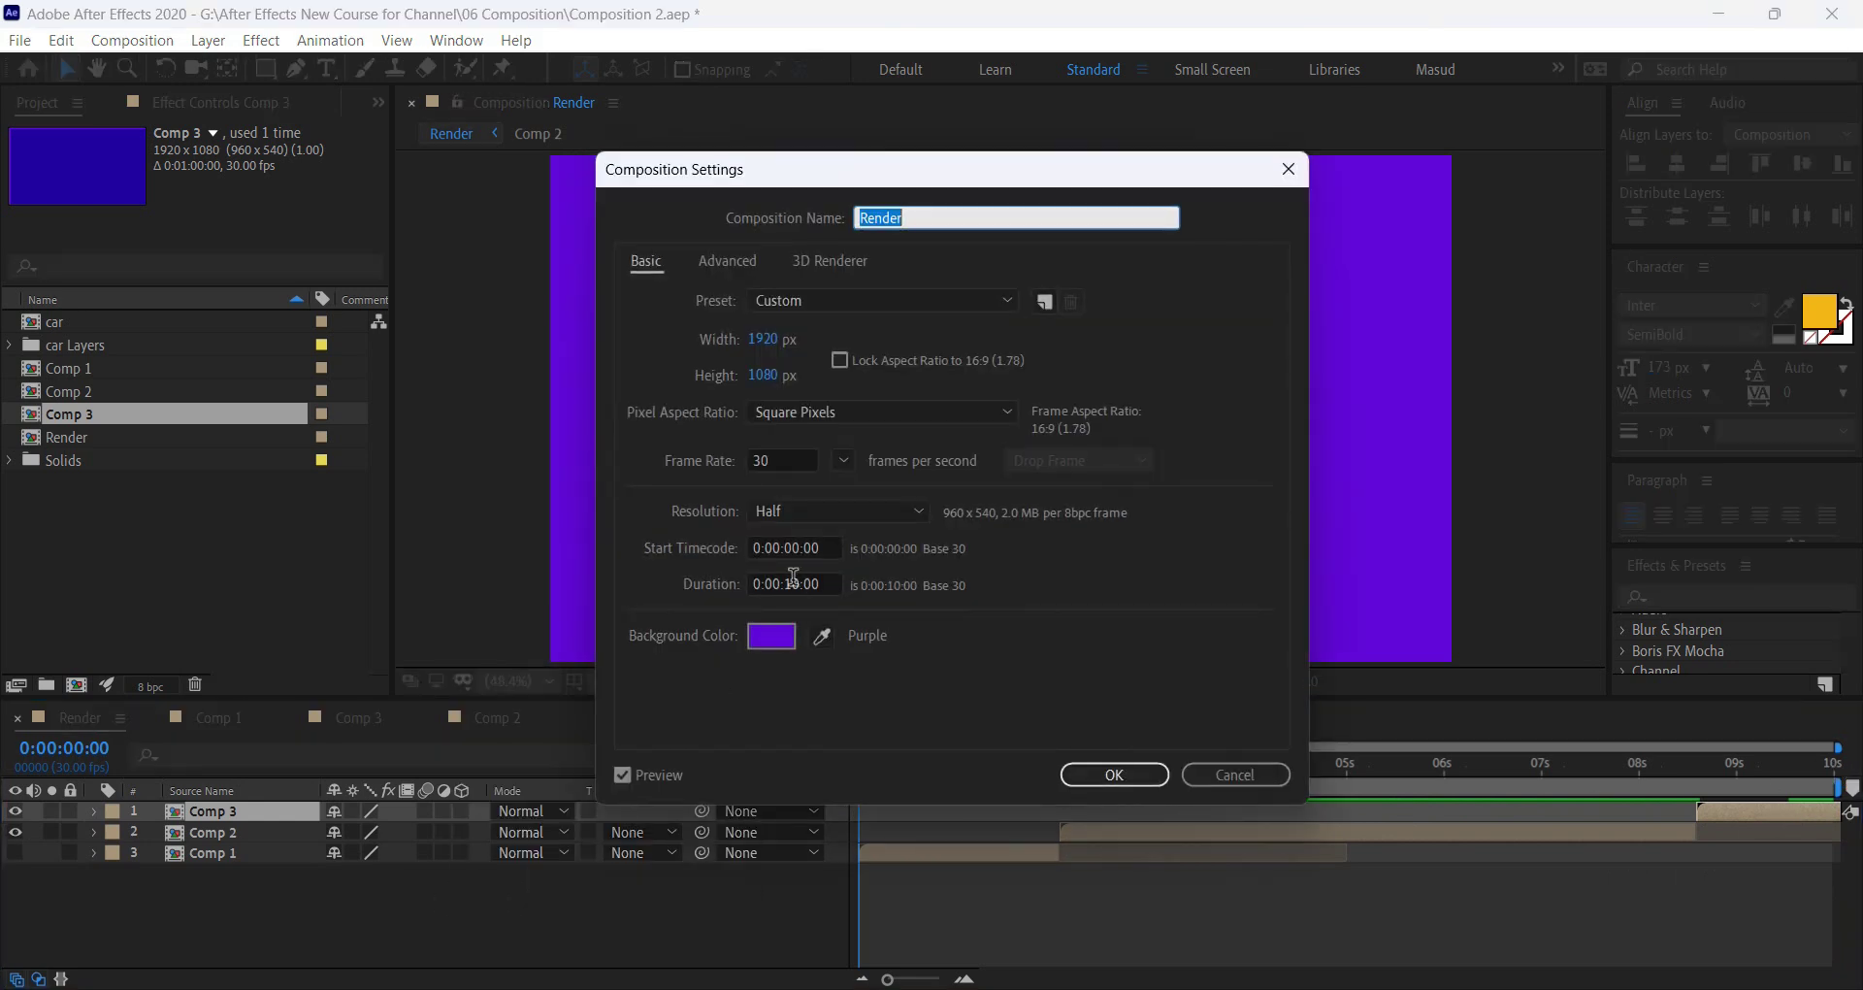
pyautogui.click(800, 583)
pyautogui.press('Delete')
pyautogui.write('2')
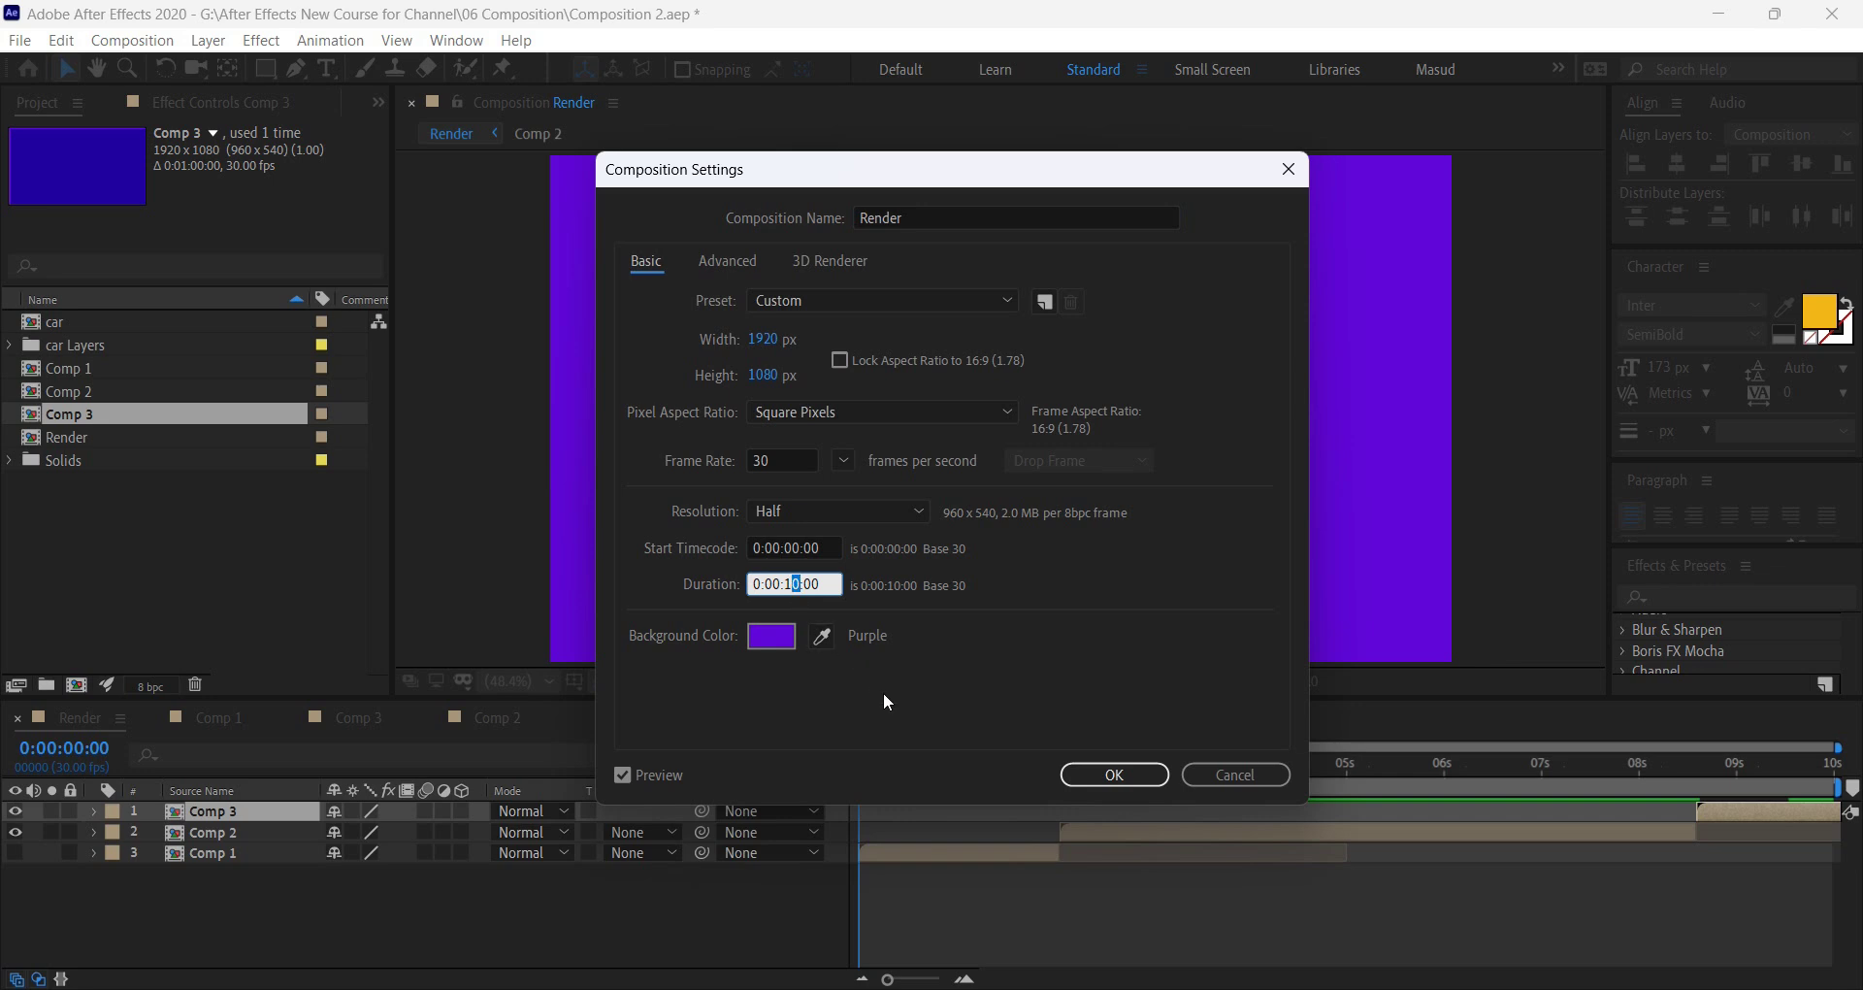
pyautogui.click(1113, 775)
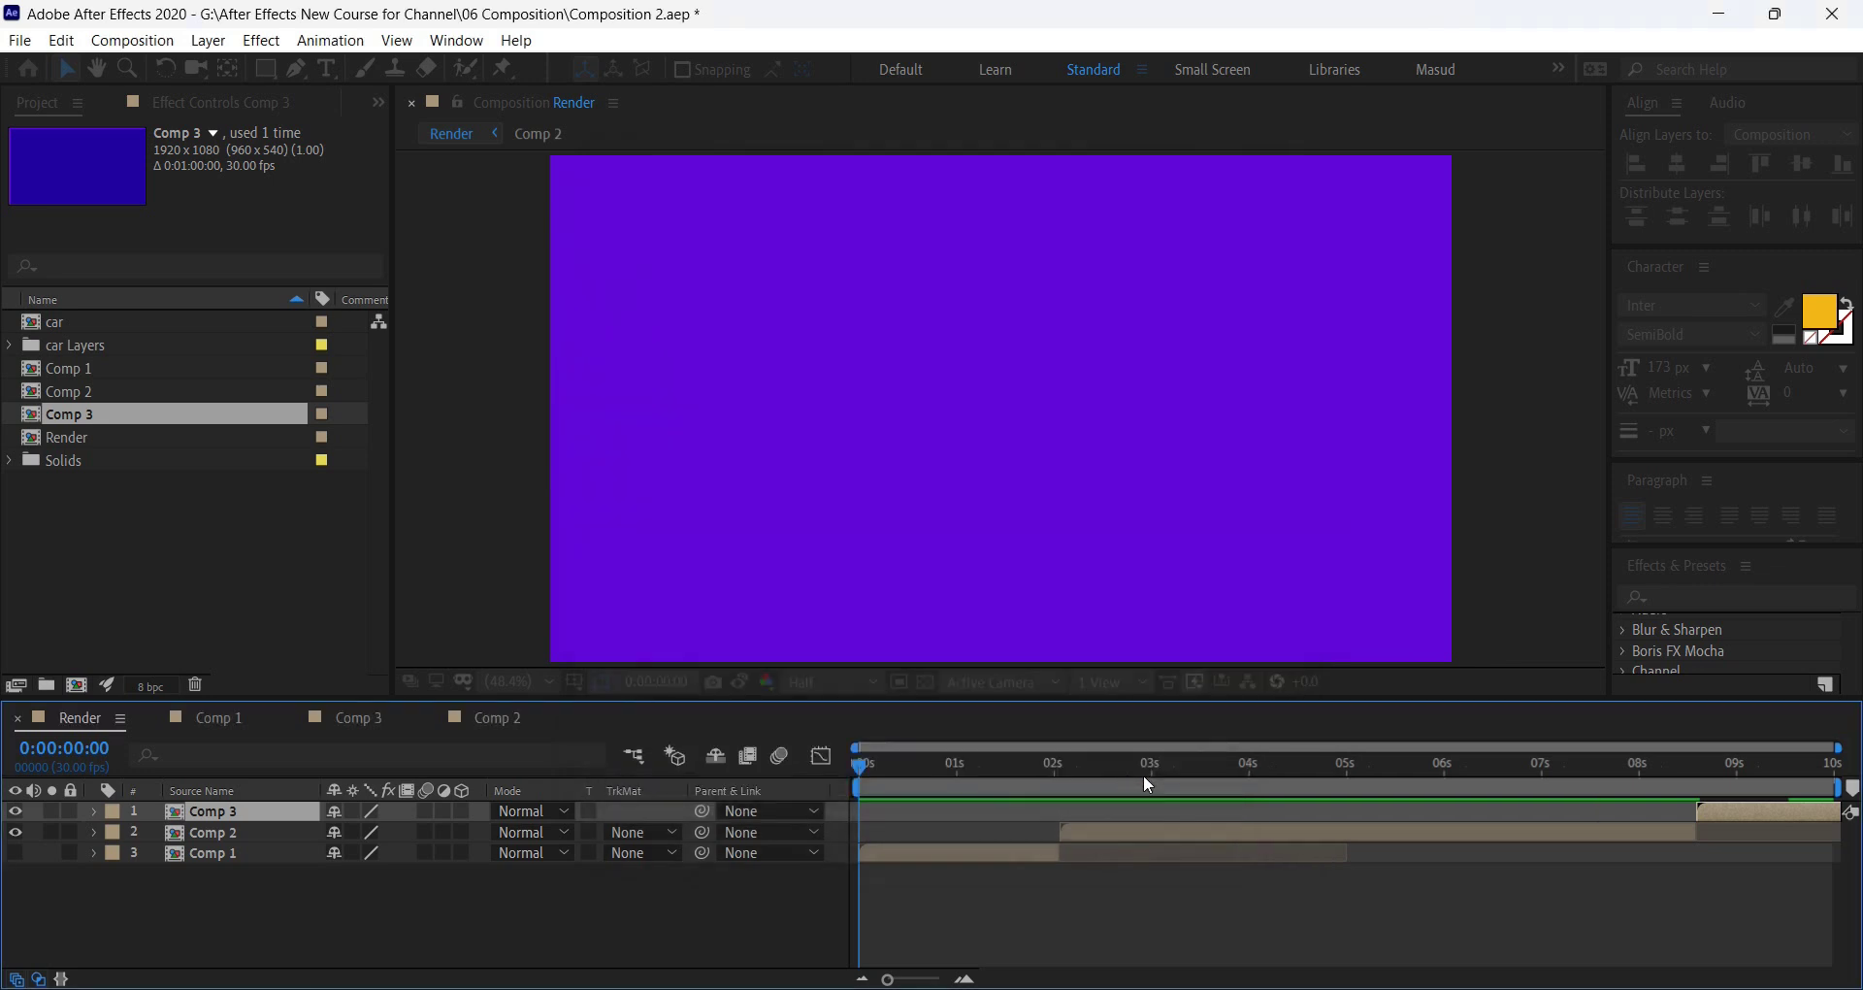
pyautogui.moveTo(1679, 746); pyautogui.dragTo(1853, 752)
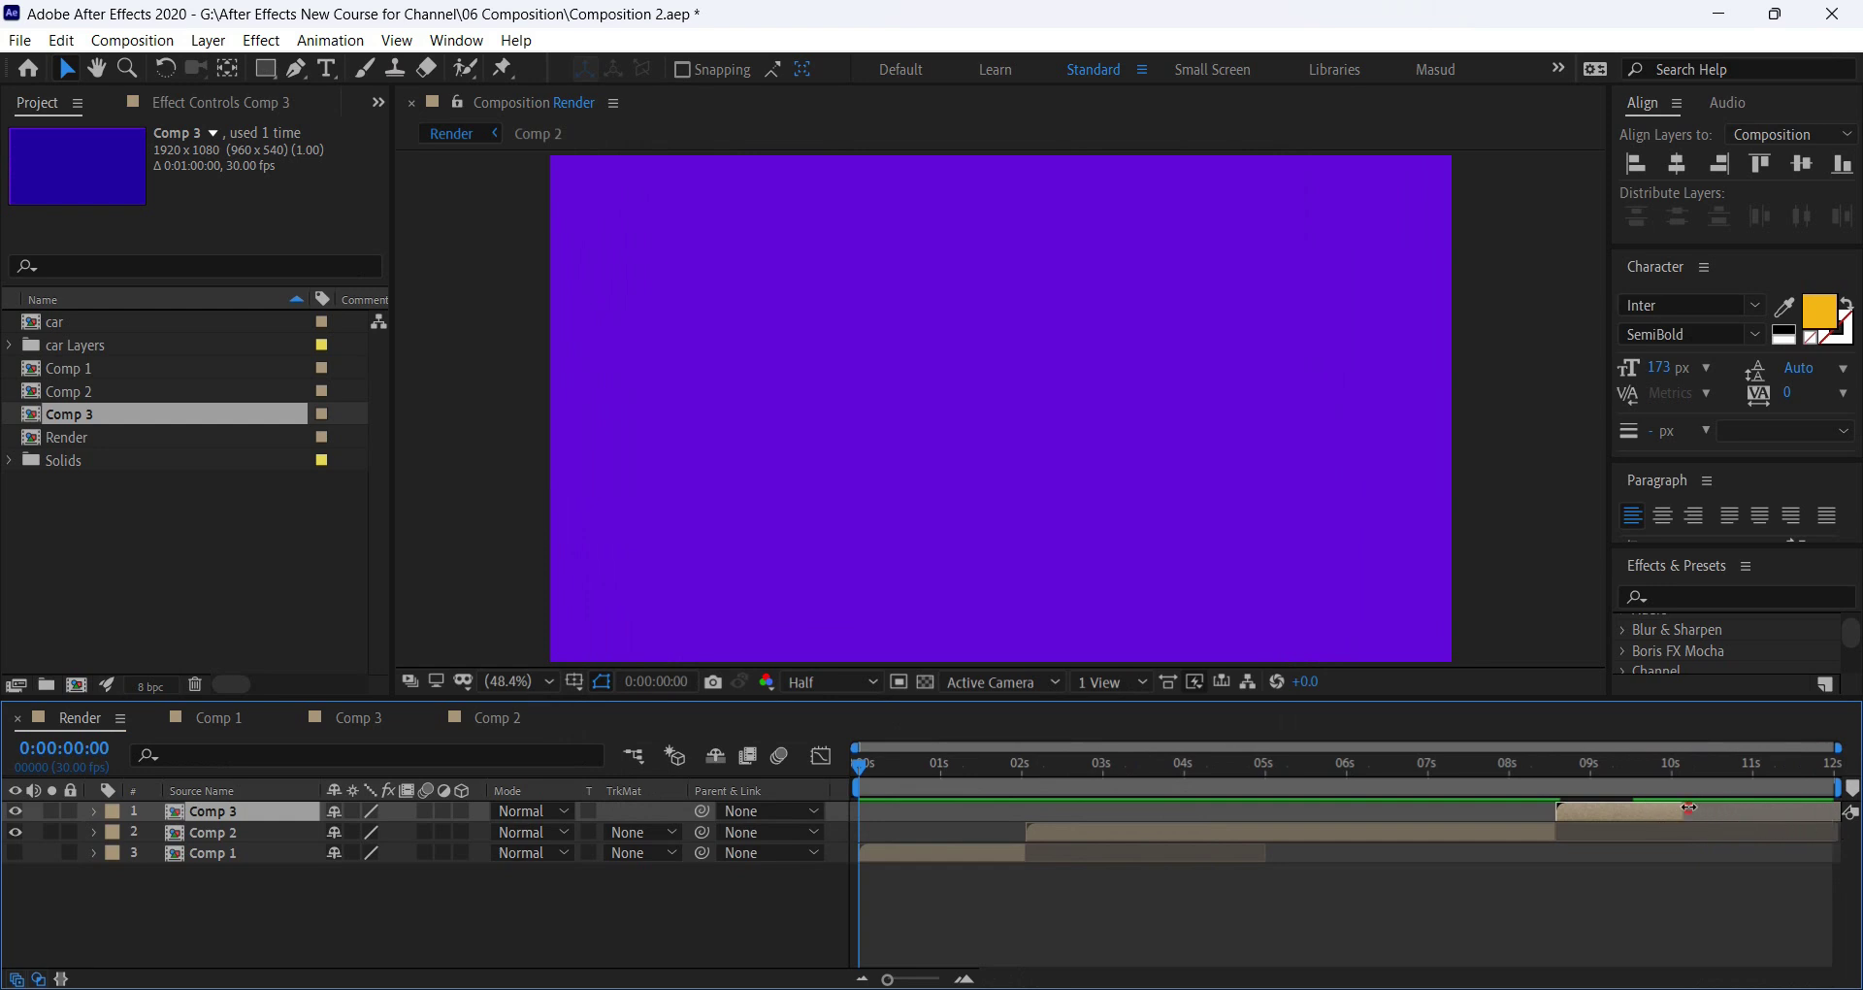
# Extend the Comp 3 layer's end in Render and trim it to about 0:00:10:15.
pyautogui.moveTo(1688, 807); pyautogui.dragTo(1833, 813)
pyautogui.moveTo(1636, 762); pyautogui.dragTo(1696, 781)
pyautogui.moveTo(1826, 809); pyautogui.dragTo(1712, 773)
# Set the Render composition's duration to 10 seconds.
pyautogui.rightClick(504, 930)
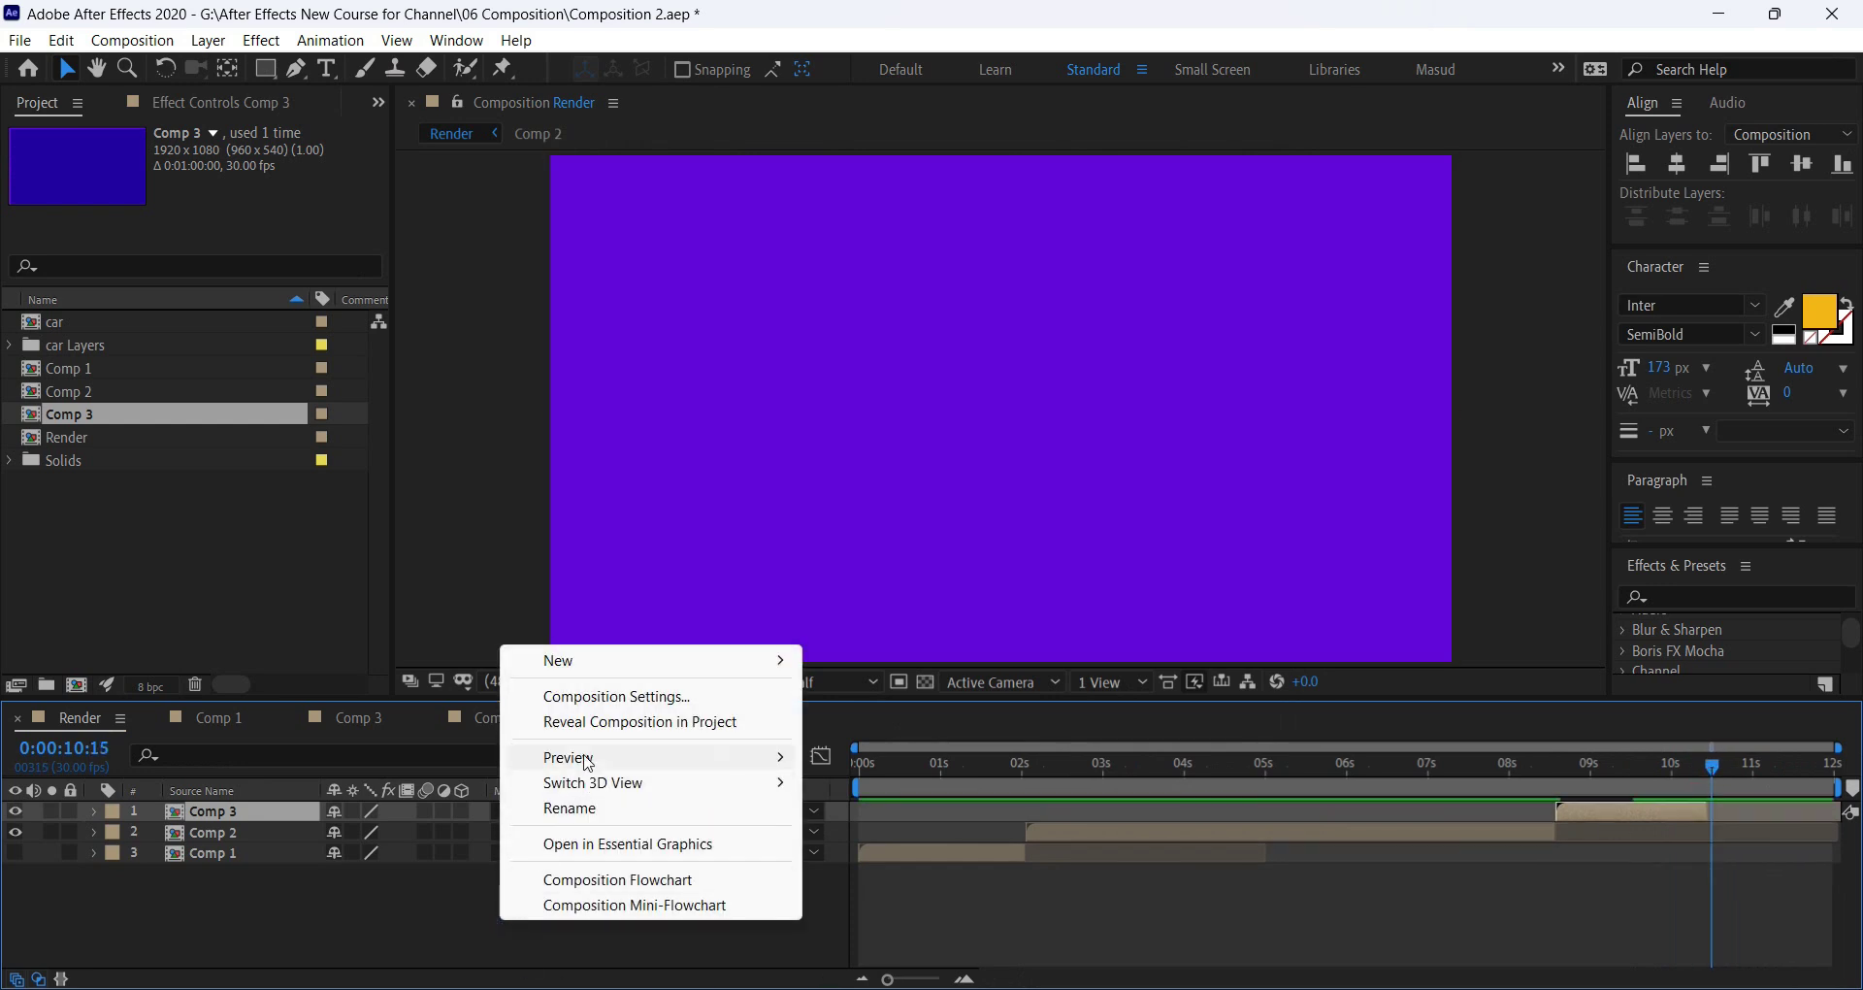
pyautogui.click(583, 697)
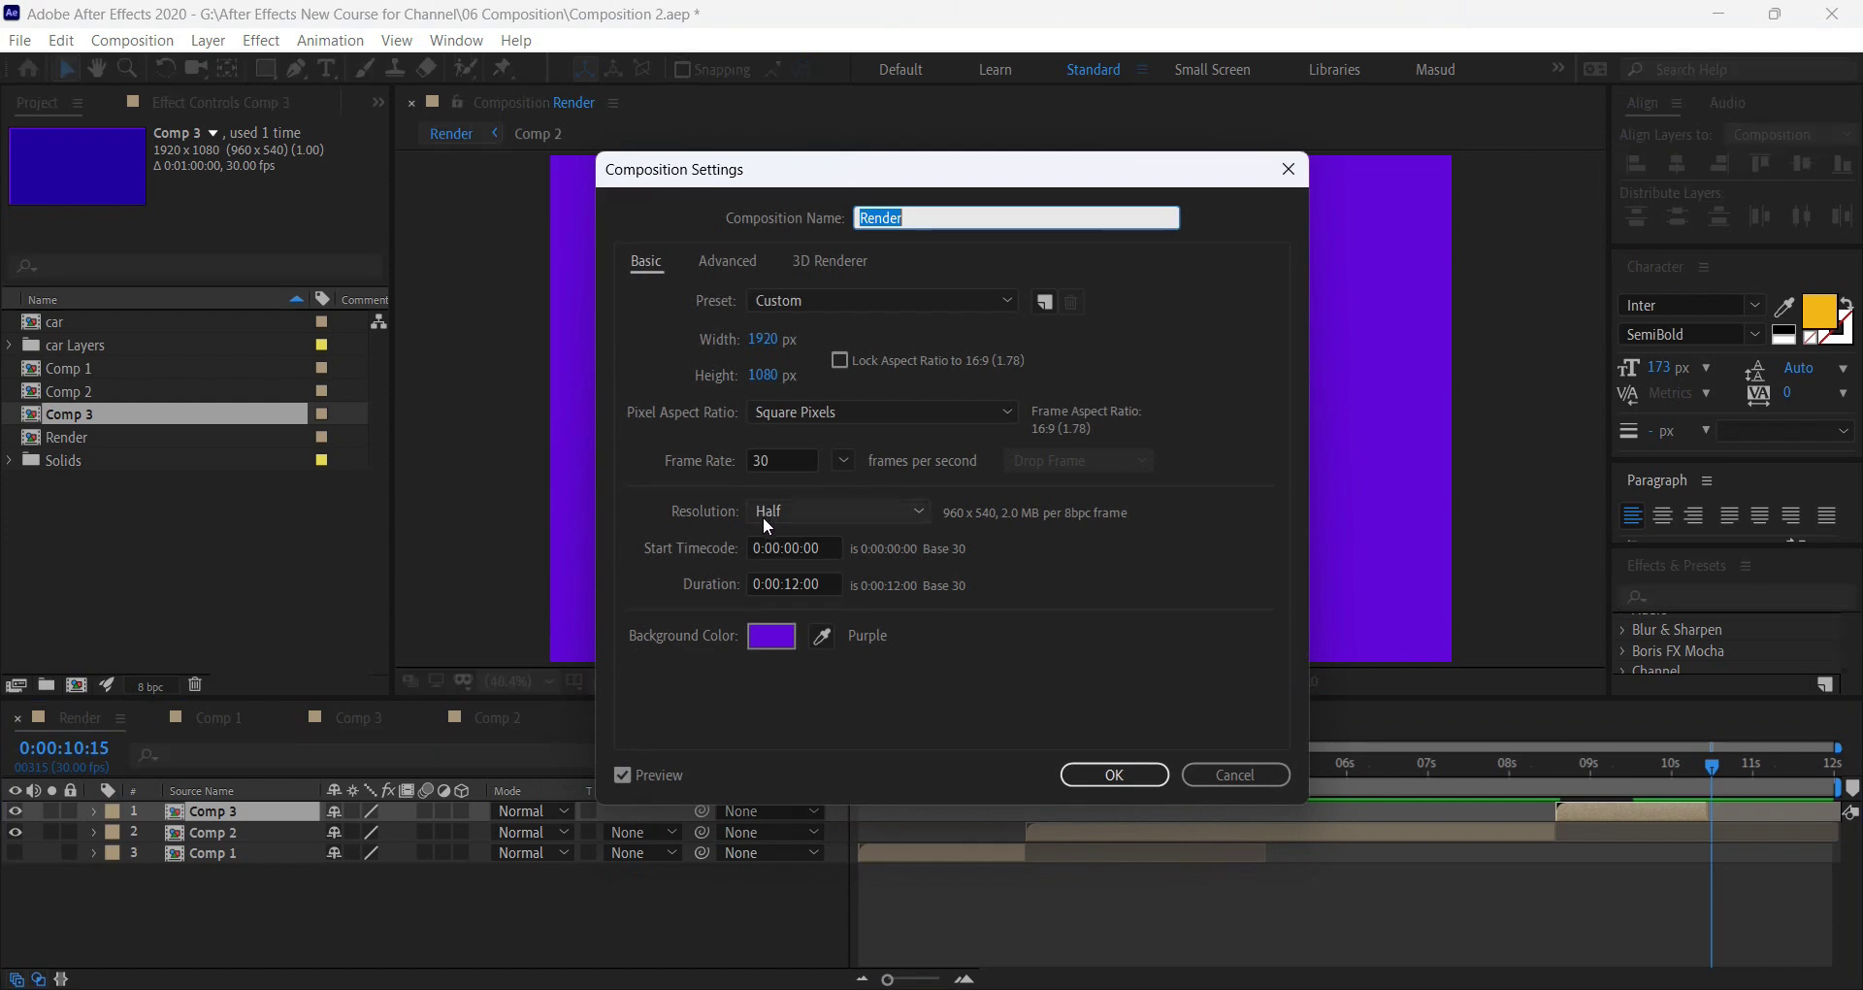
pyautogui.click(801, 584)
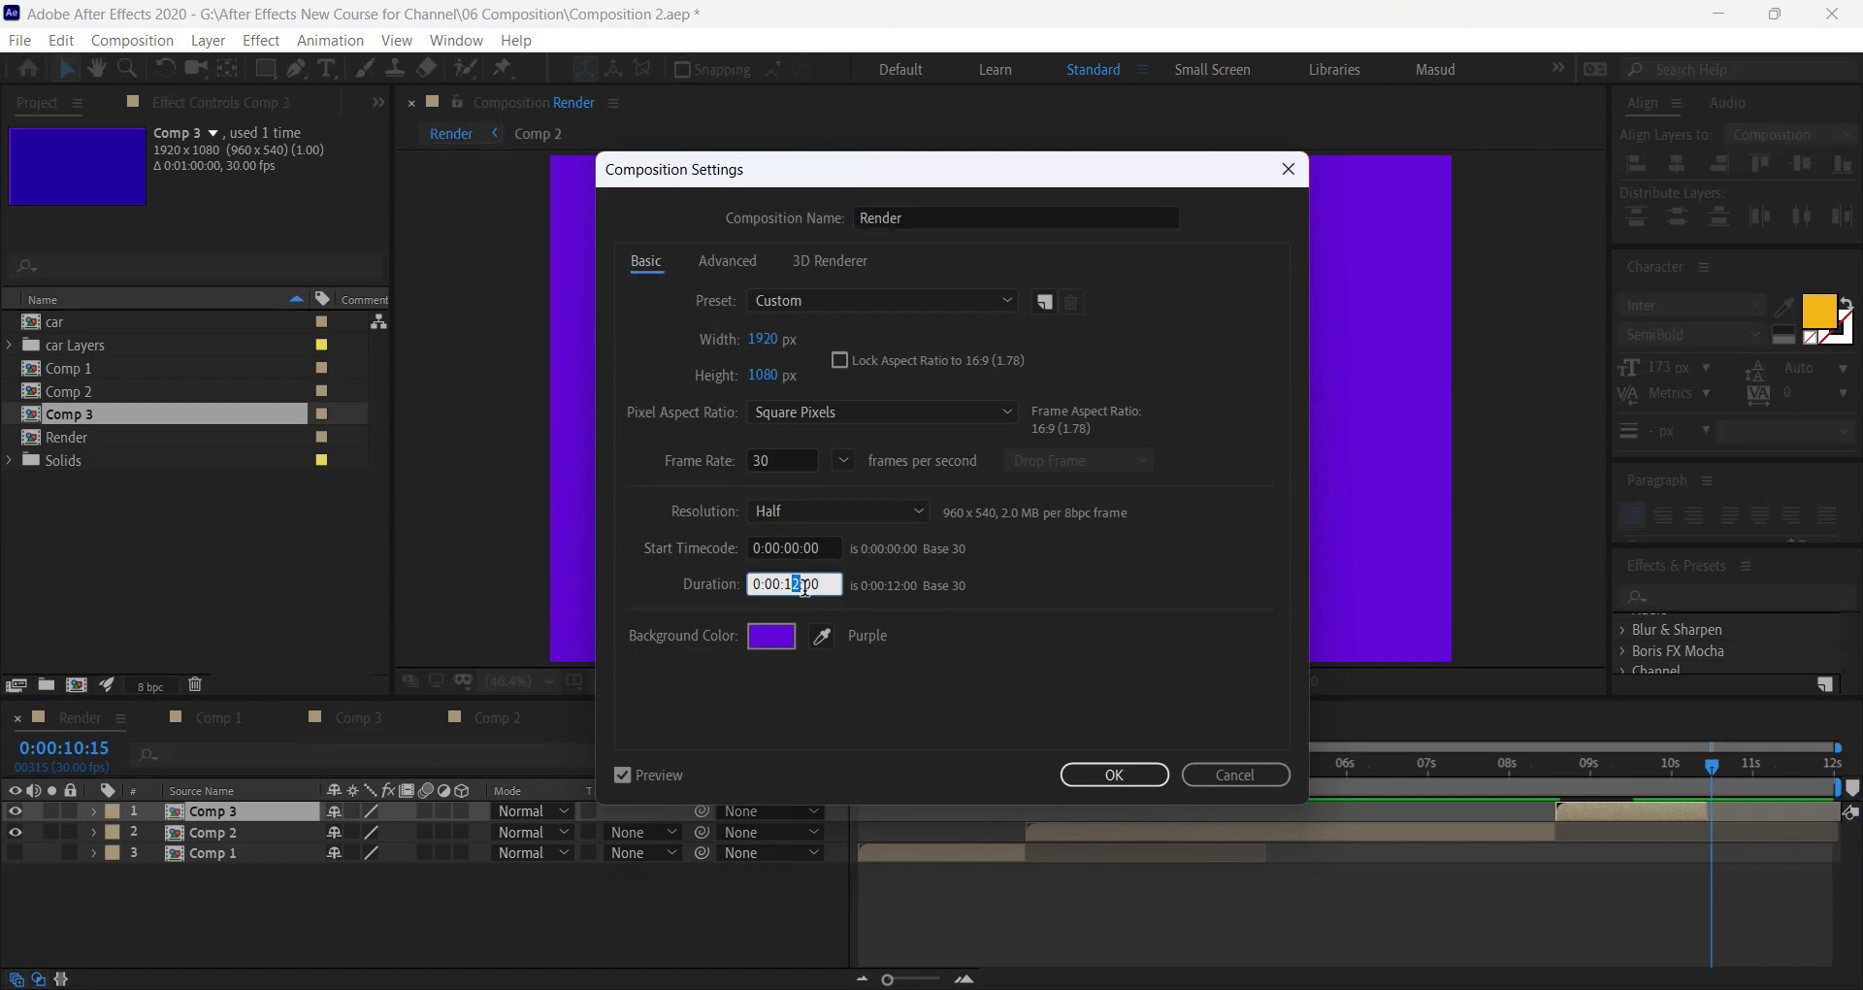
pyautogui.click(1122, 775)
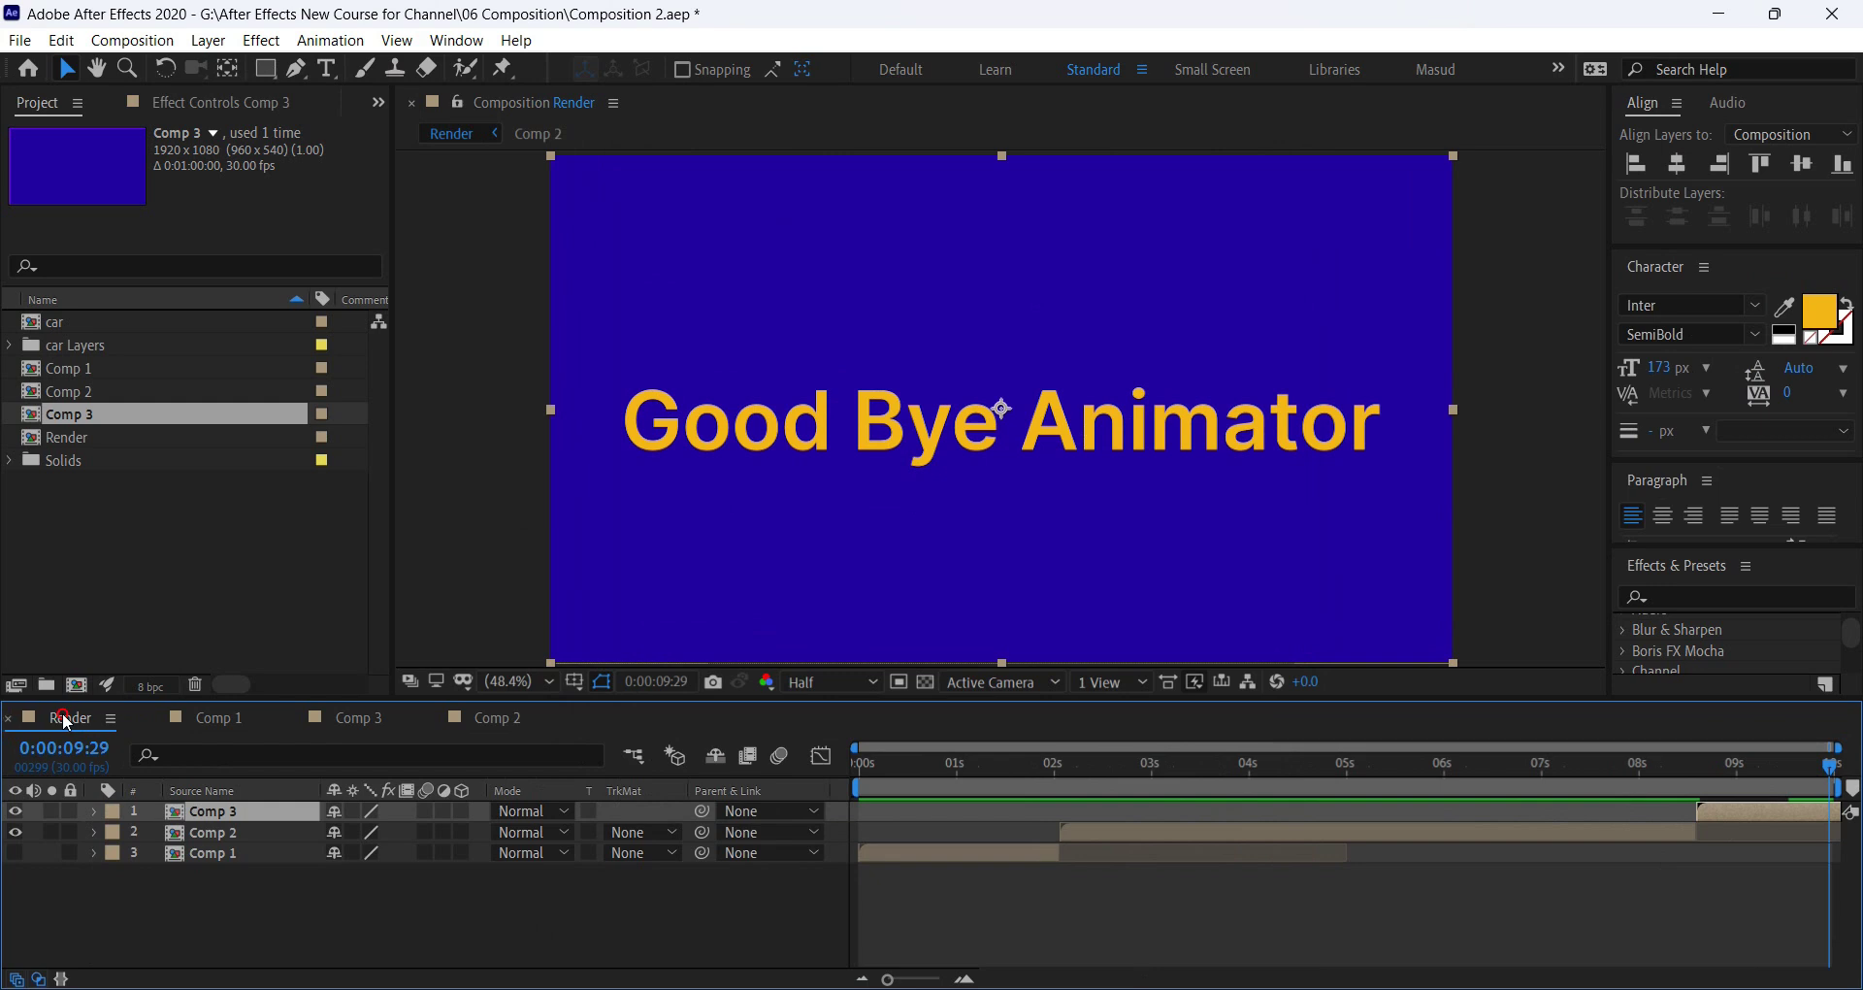
# Review the source compositions, scrubbing Comp 1 to 0:00:04:29 and Comp 3 back to 0:00:00:00.
pyautogui.click(205, 720)
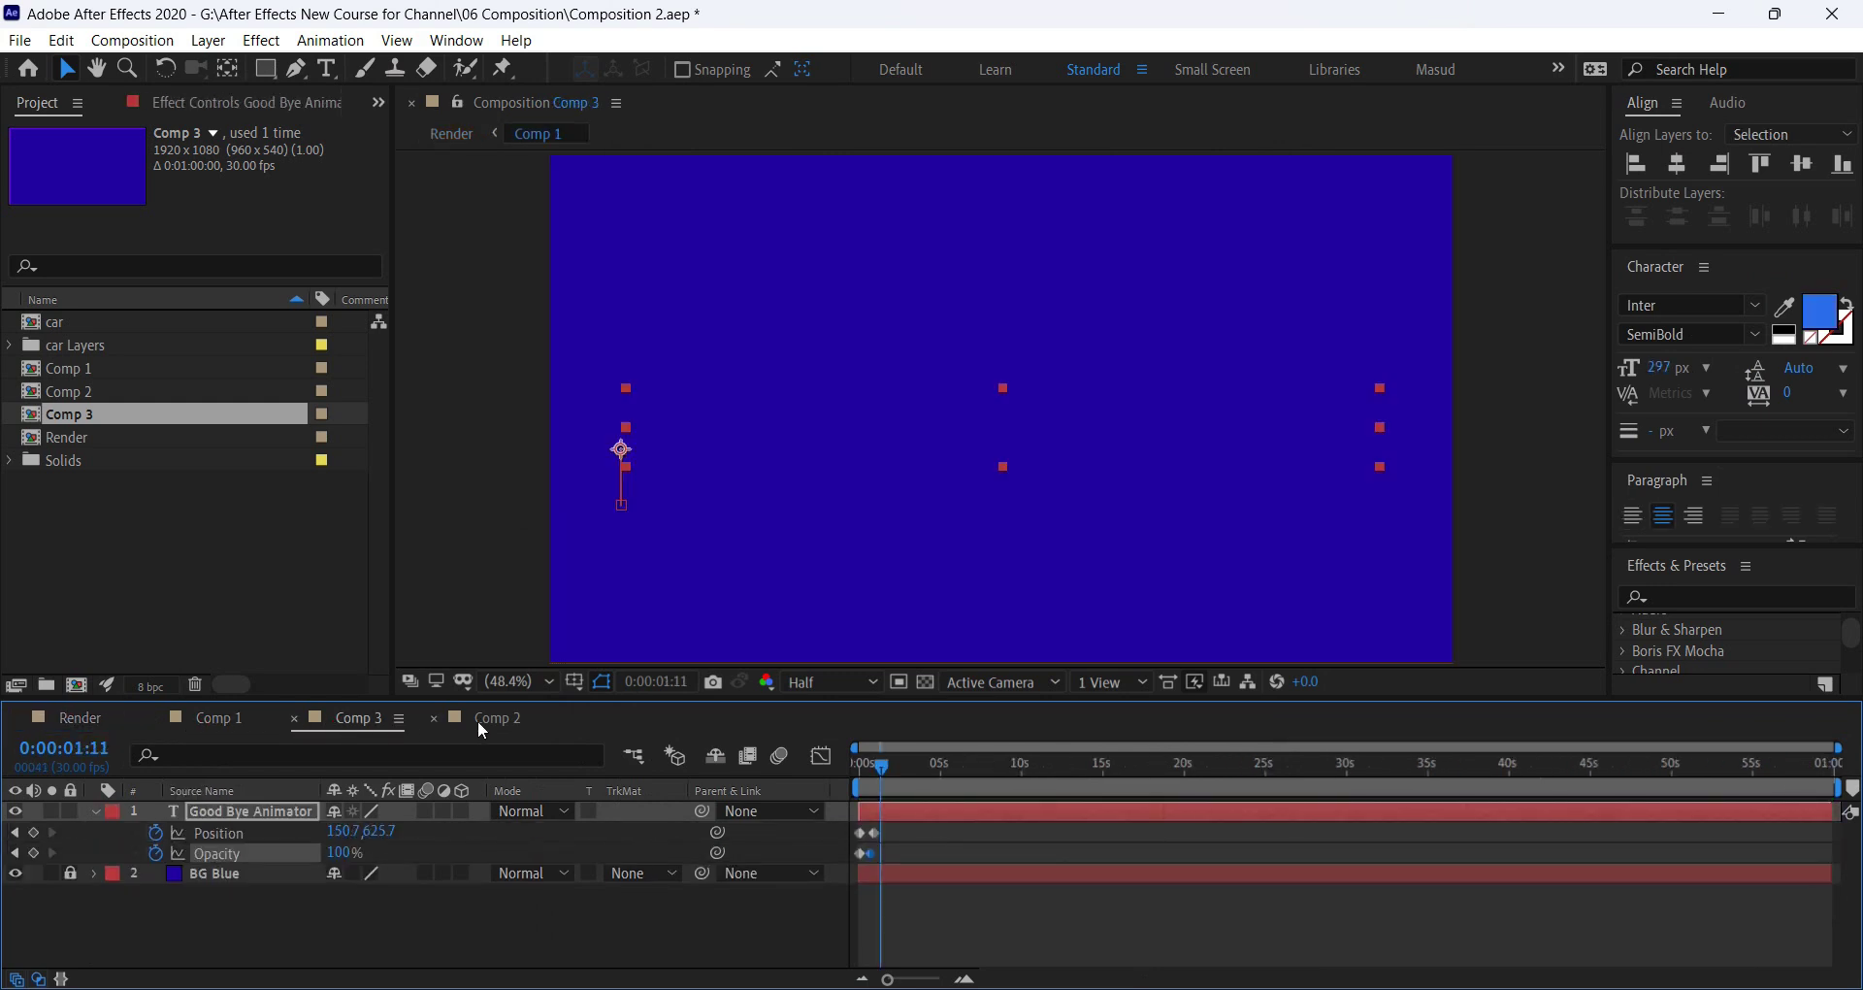
pyautogui.click(478, 723)
pyautogui.click(227, 718)
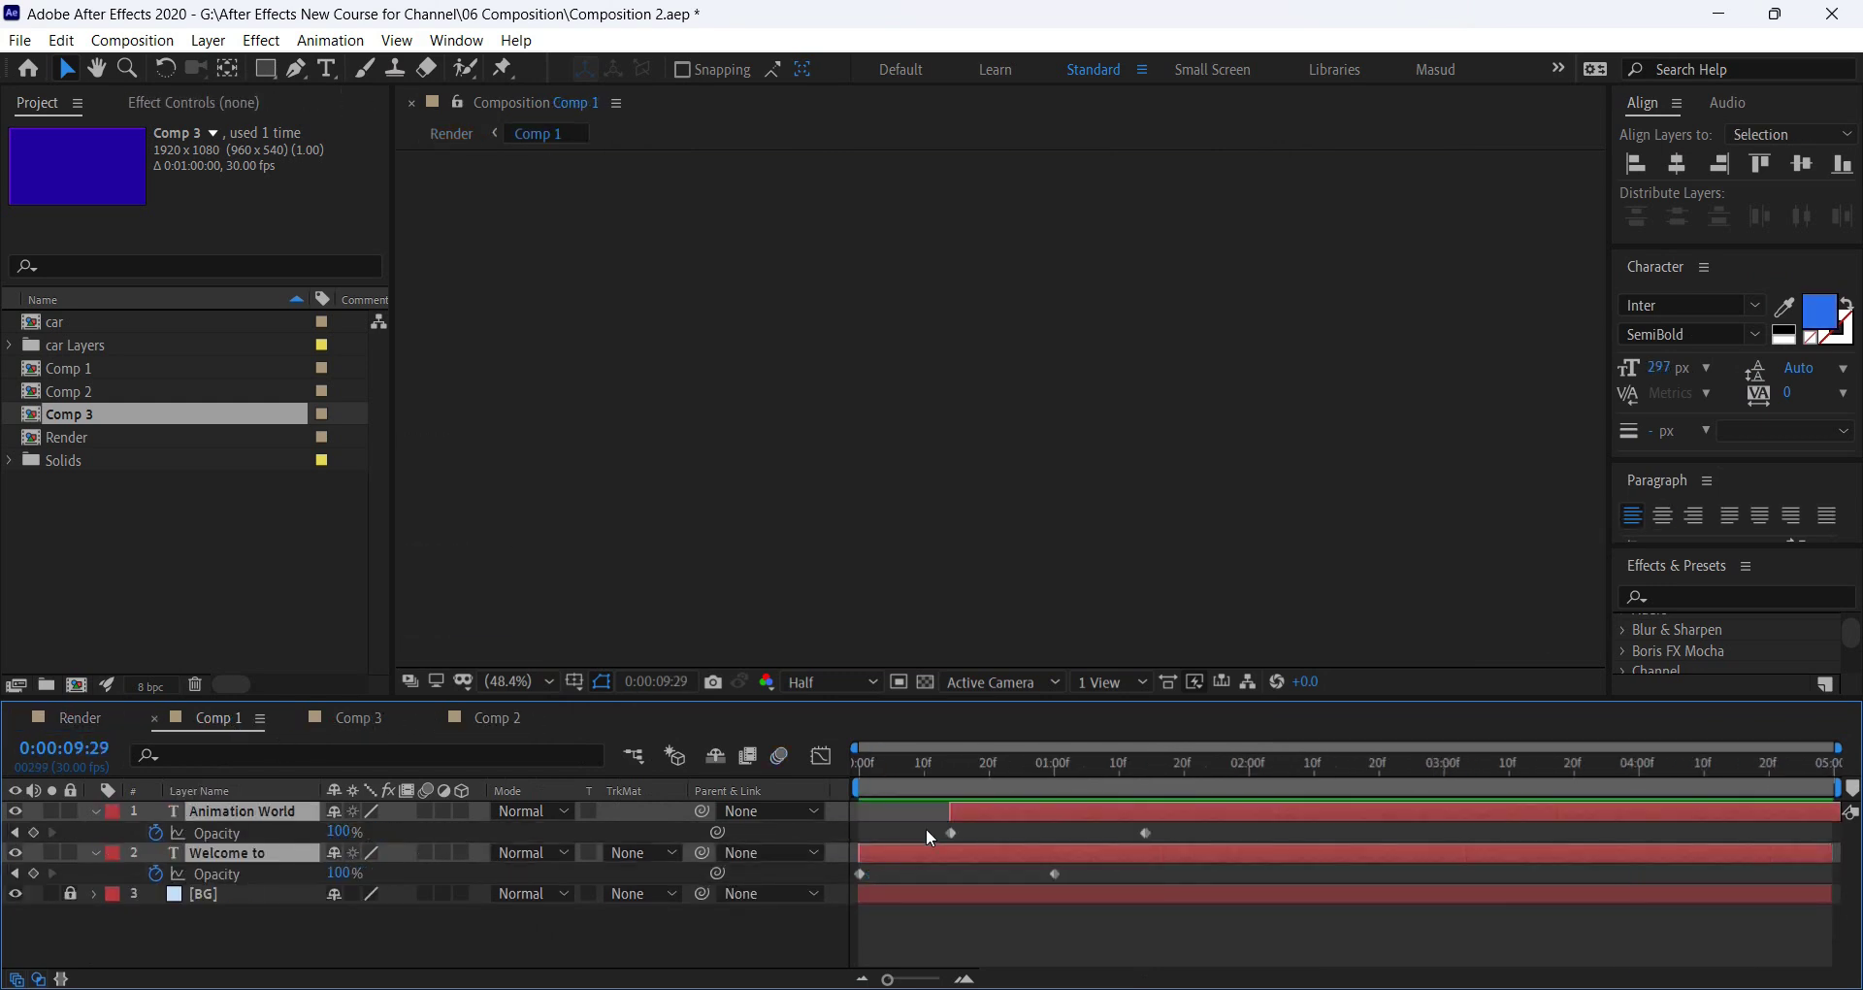
pyautogui.moveTo(1030, 776); pyautogui.dragTo(1441, 782)
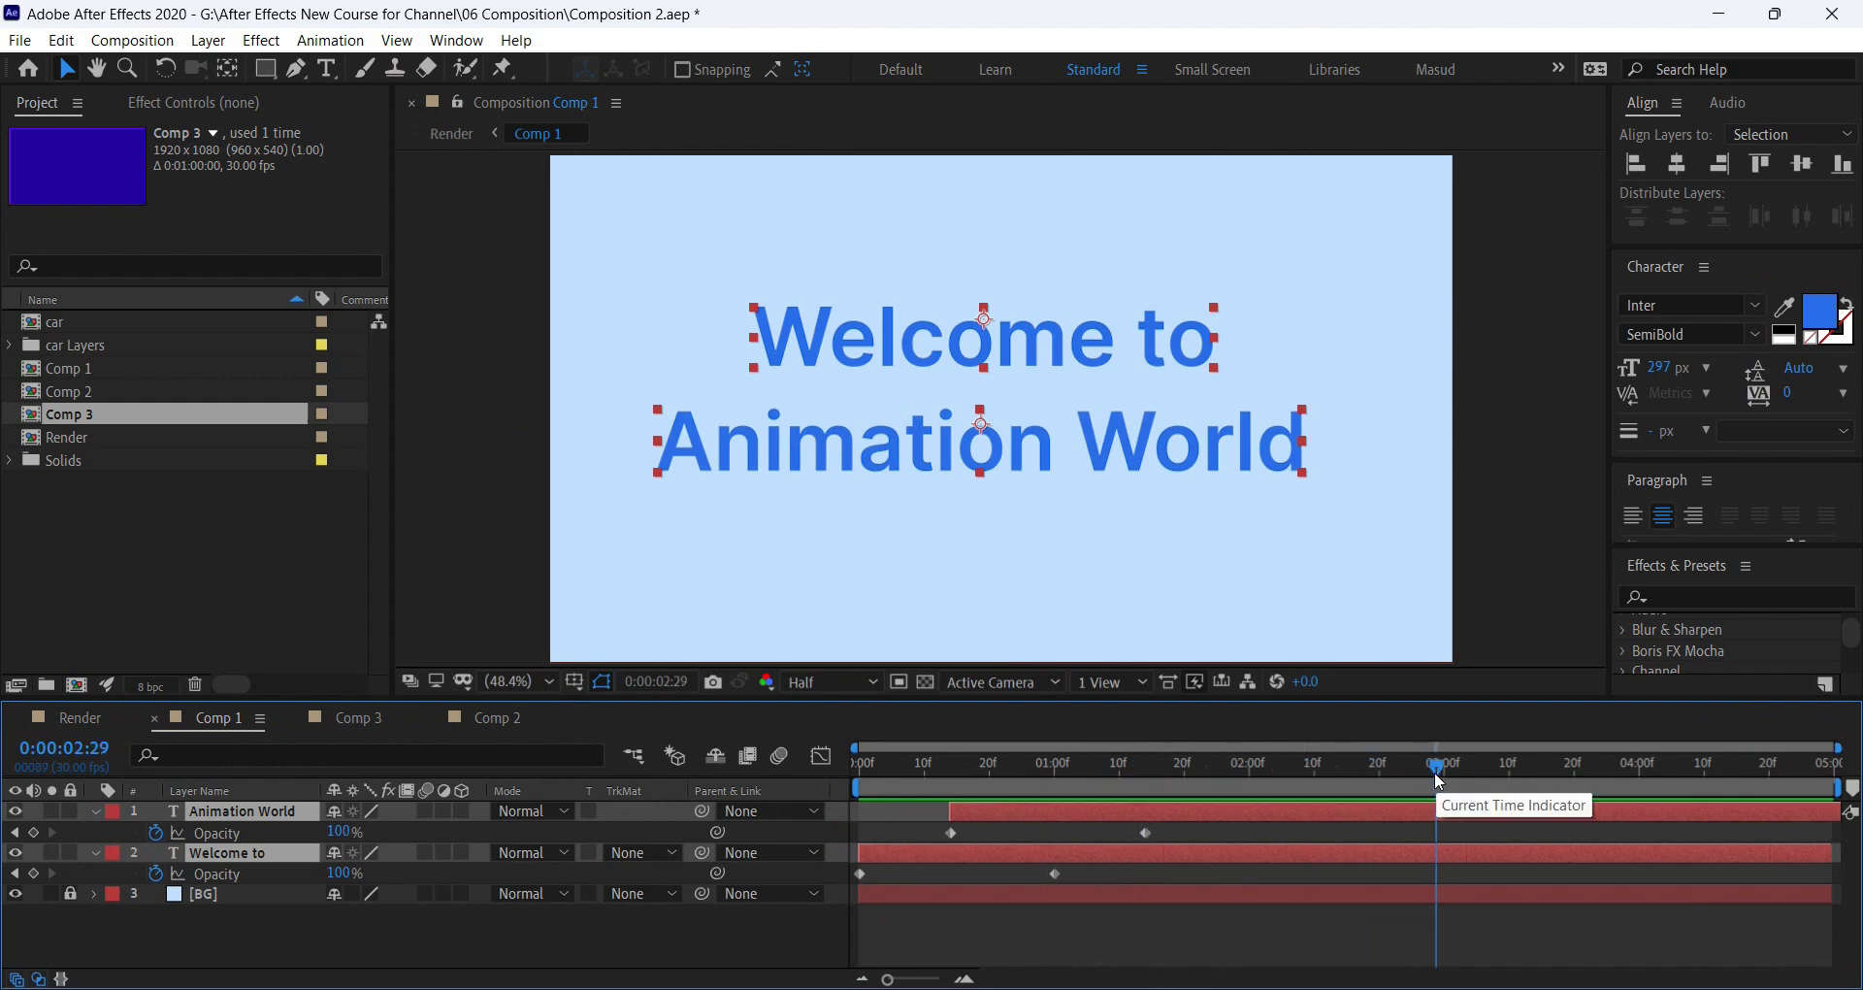
pyautogui.moveTo(1441, 782); pyautogui.dragTo(1829, 776)
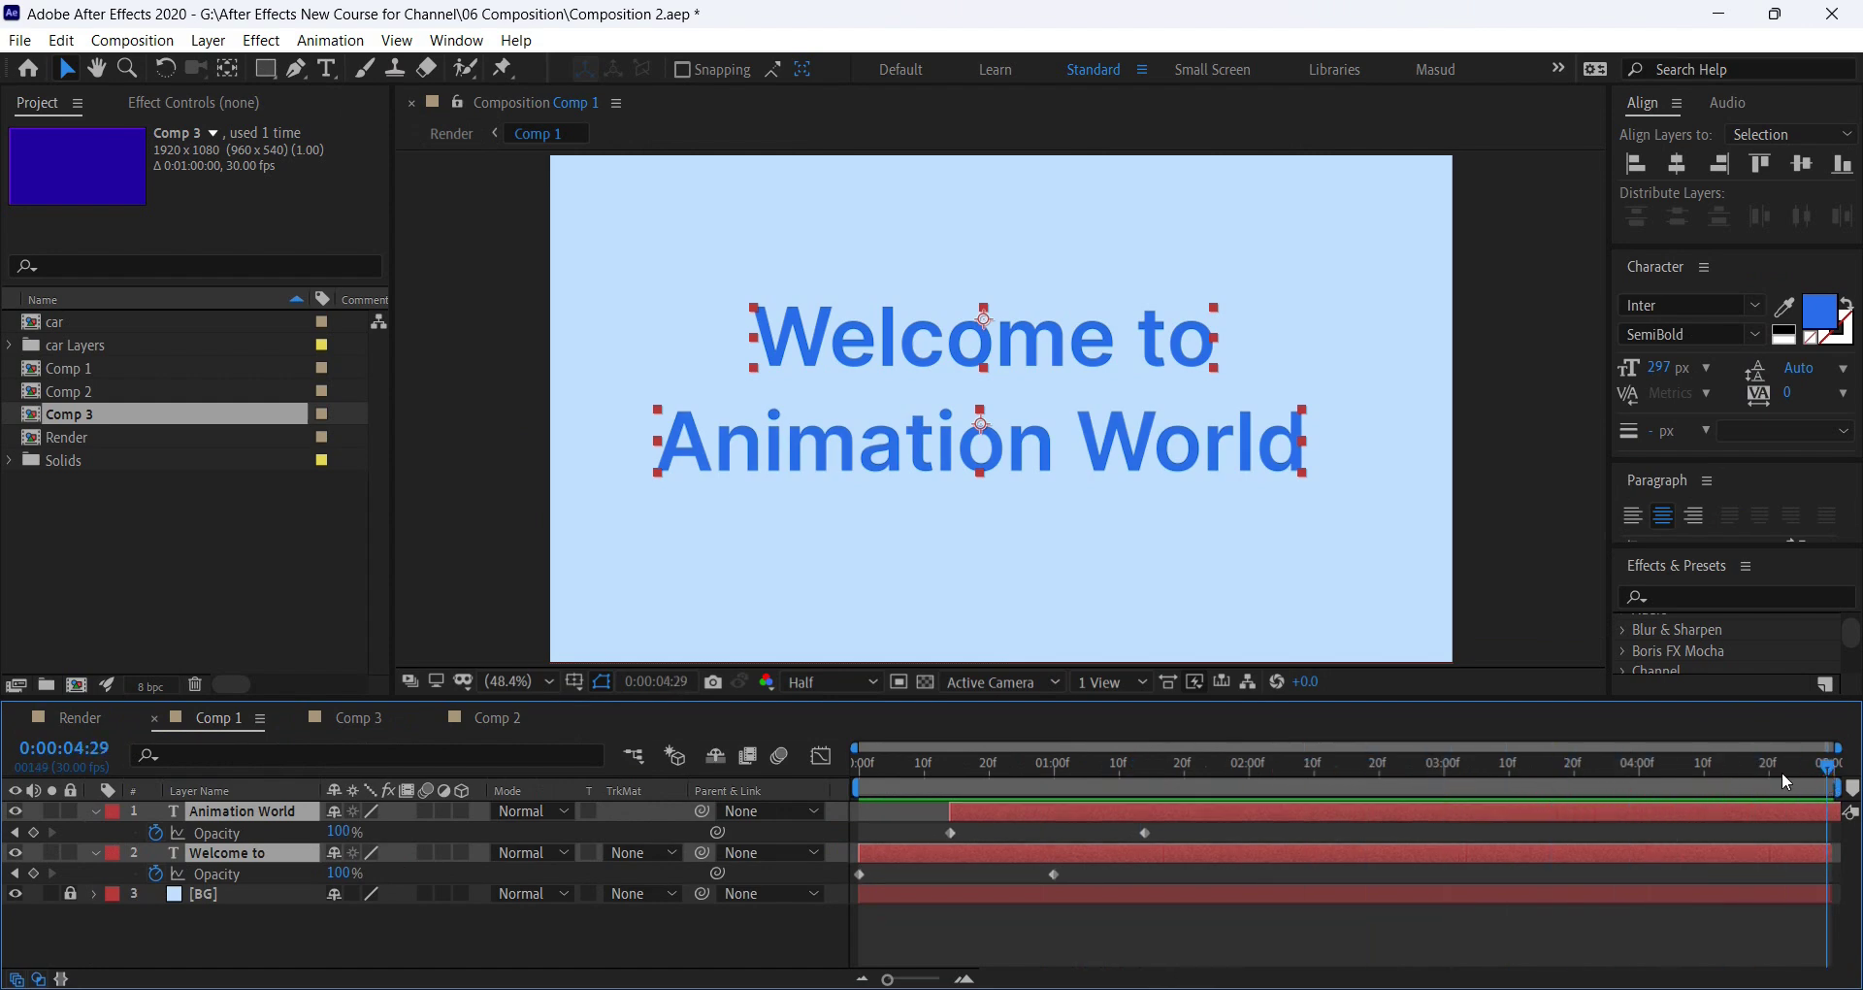
pyautogui.click(342, 720)
pyautogui.moveTo(1125, 777); pyautogui.dragTo(768, 821)
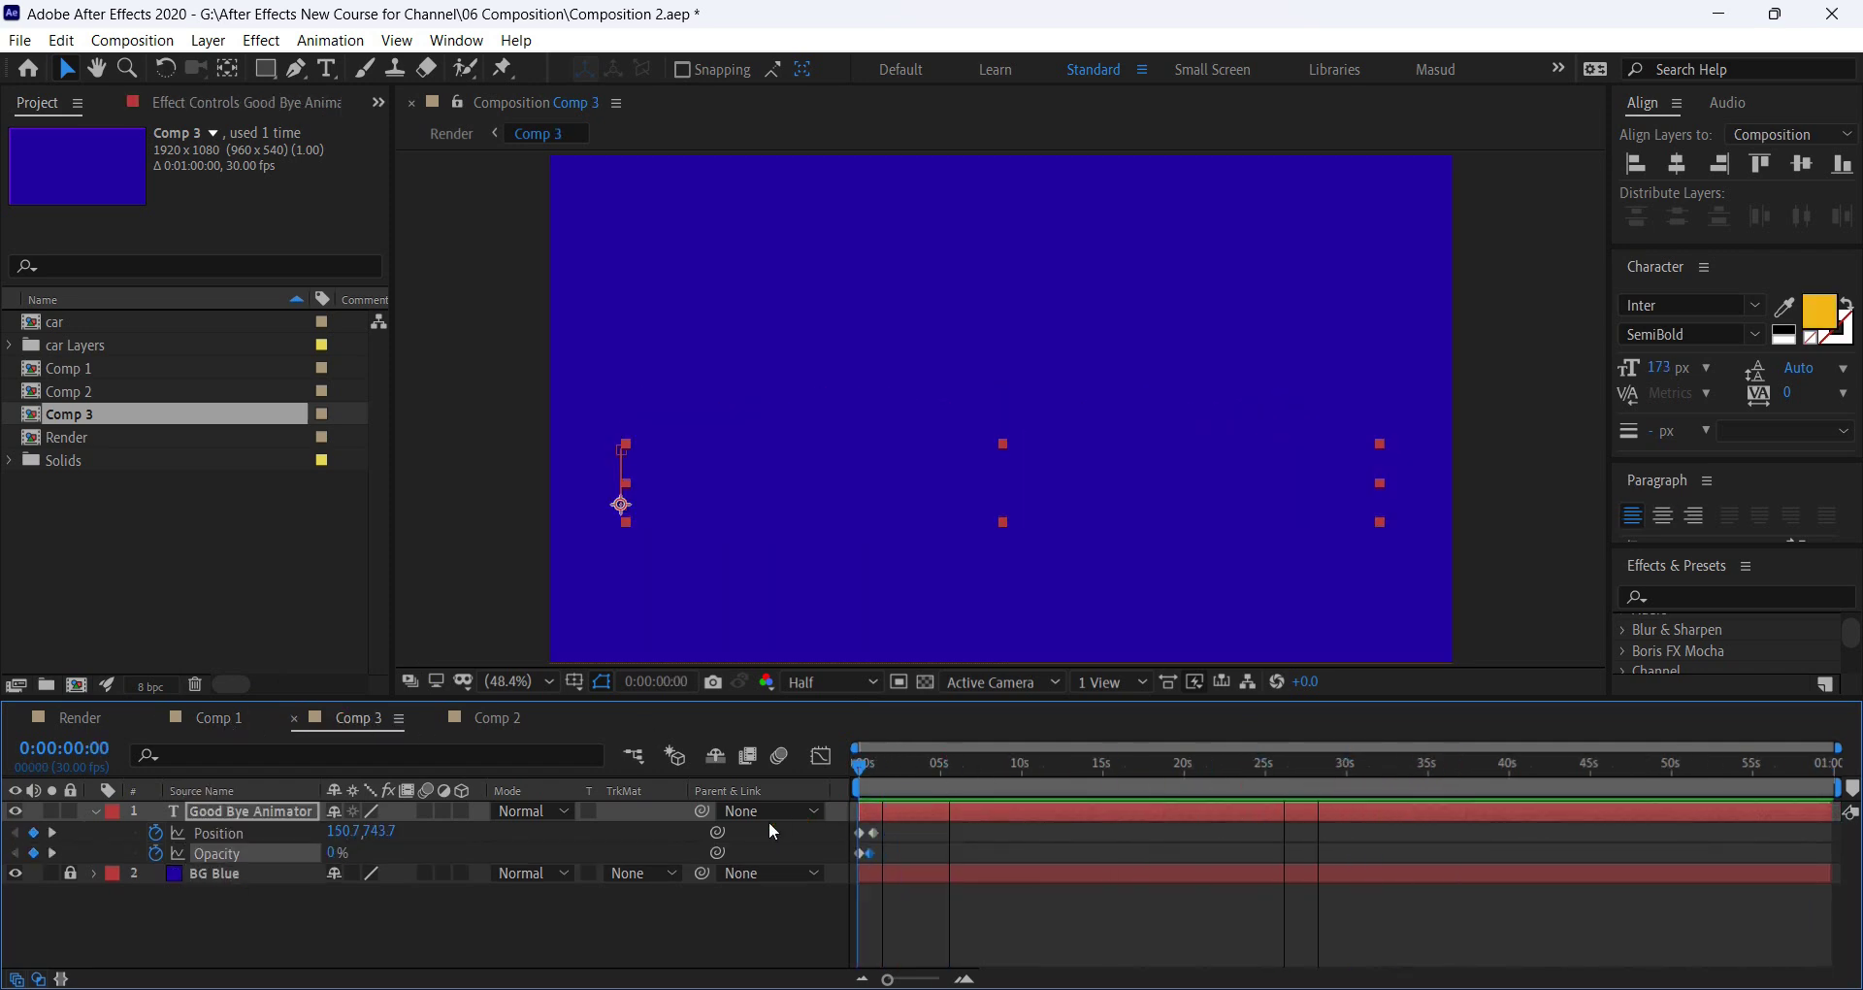
# Return to the Render composition and preview it from 0:00:00:00.
pyautogui.click(84, 716)
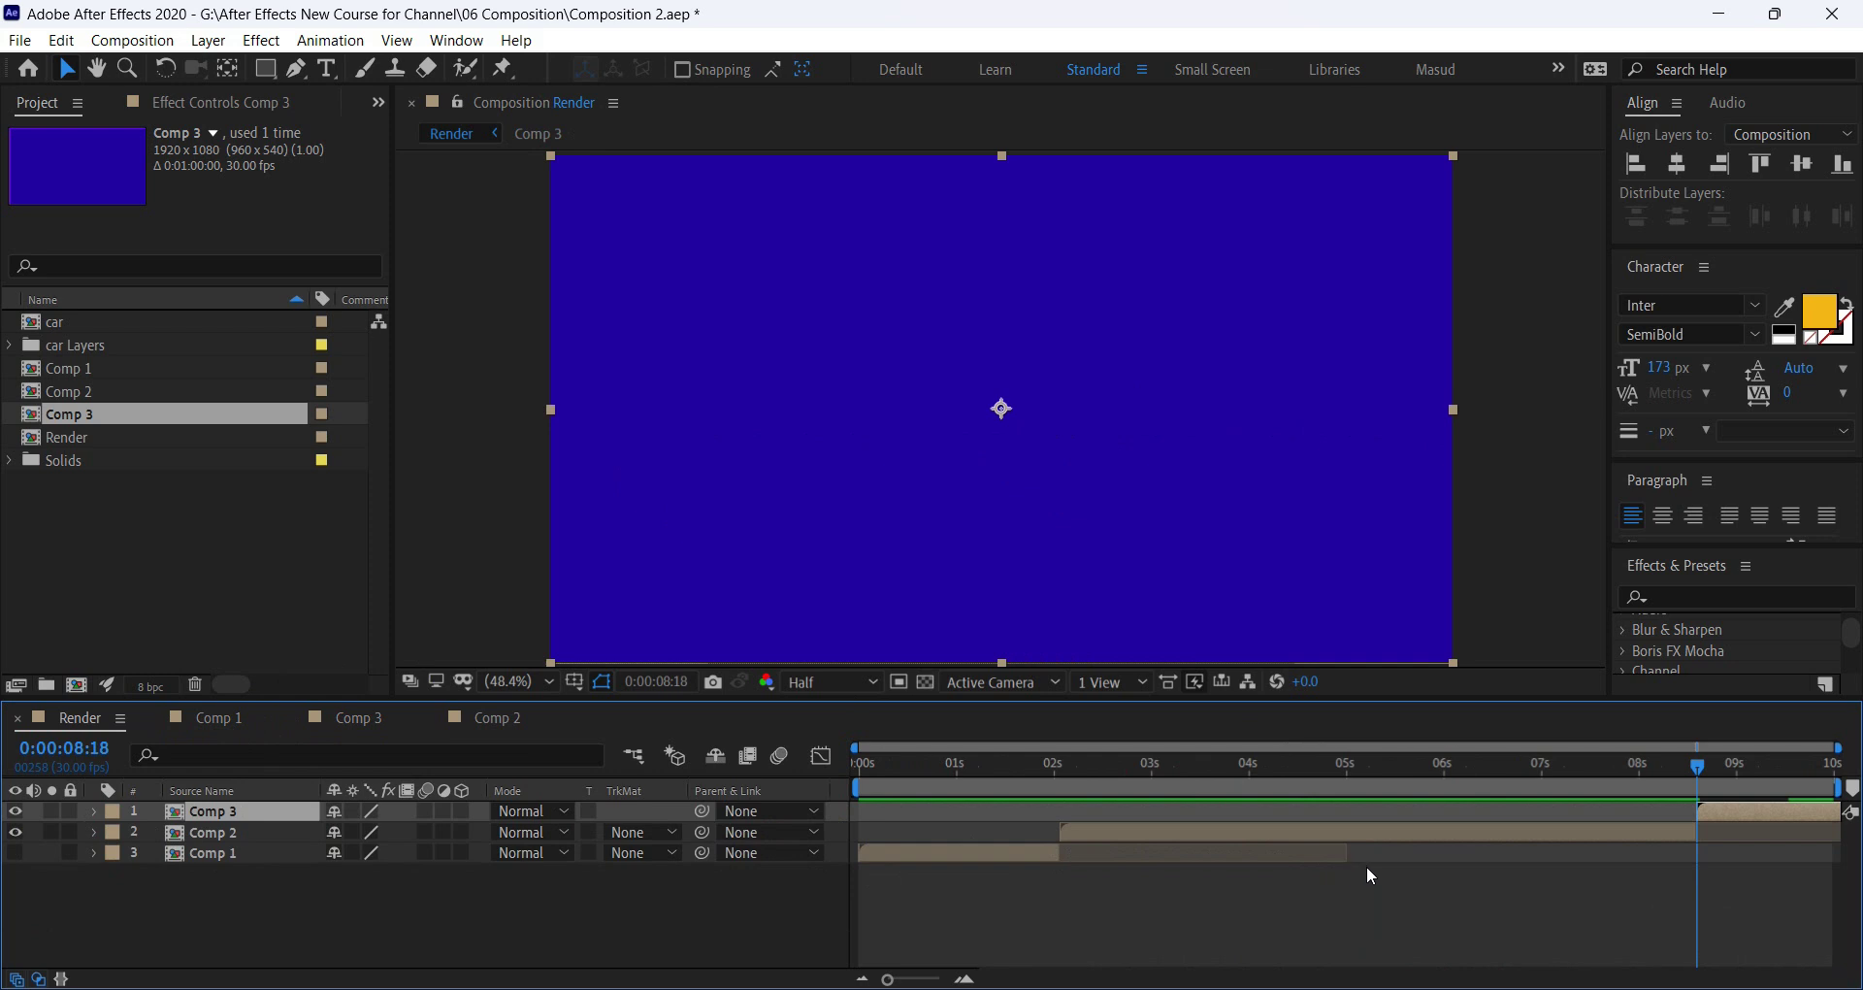
pyautogui.click(1080, 836)
pyautogui.click(1751, 813)
pyautogui.moveTo(882, 772); pyautogui.dragTo(755, 802)
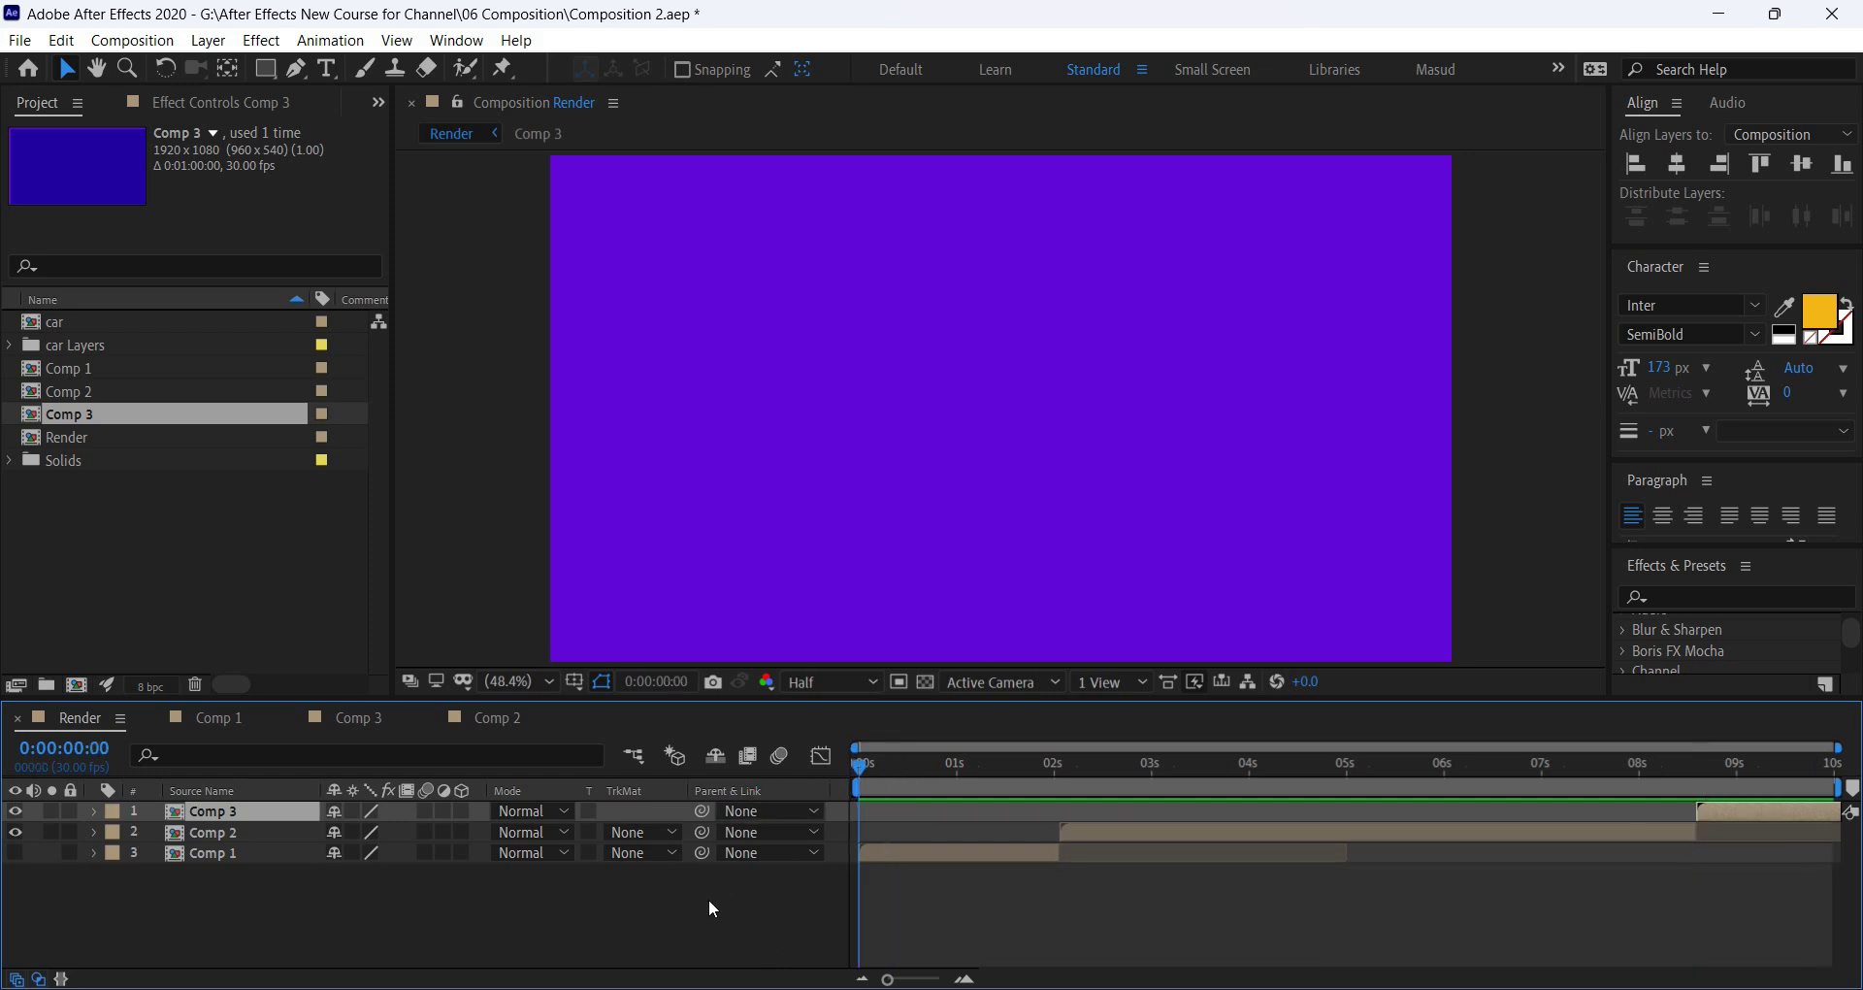
pyautogui.press('space')
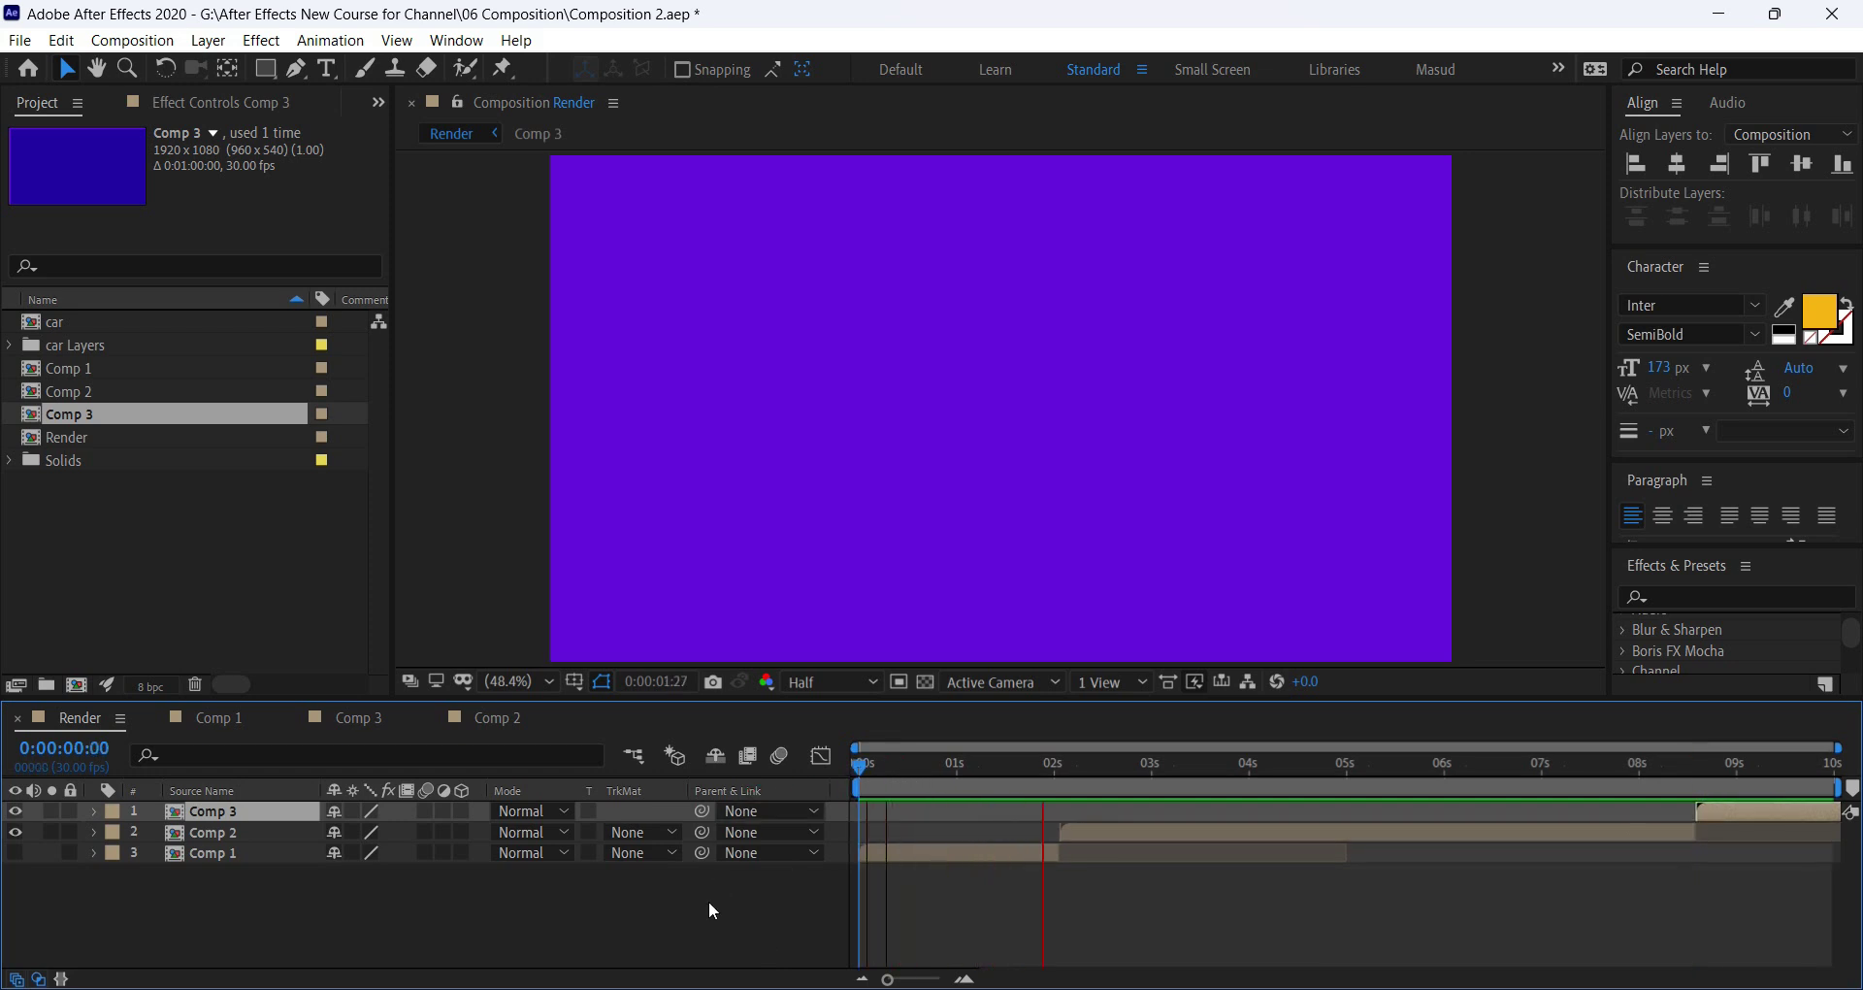
pyautogui.press('space')
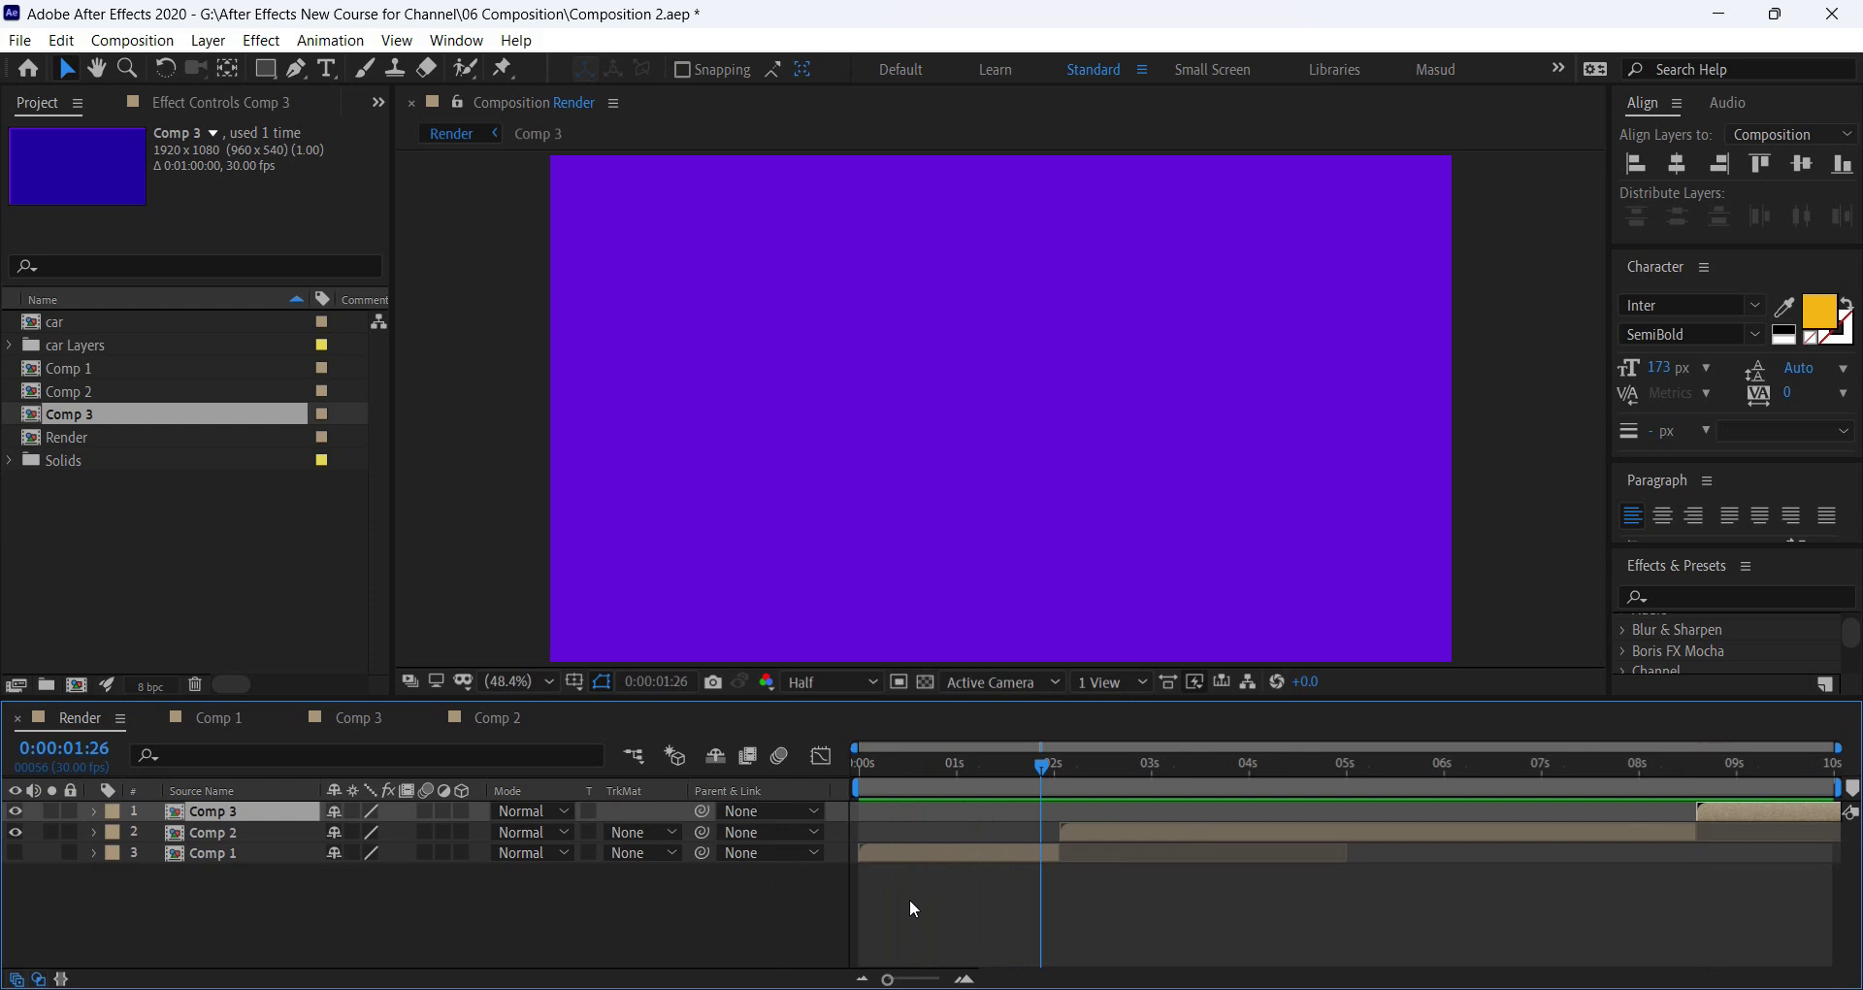
# Make the Comp 1 layer visible in Render, preview the sequence from the beginning, and return to 0:00:00:00.
pyautogui.click(246, 835)
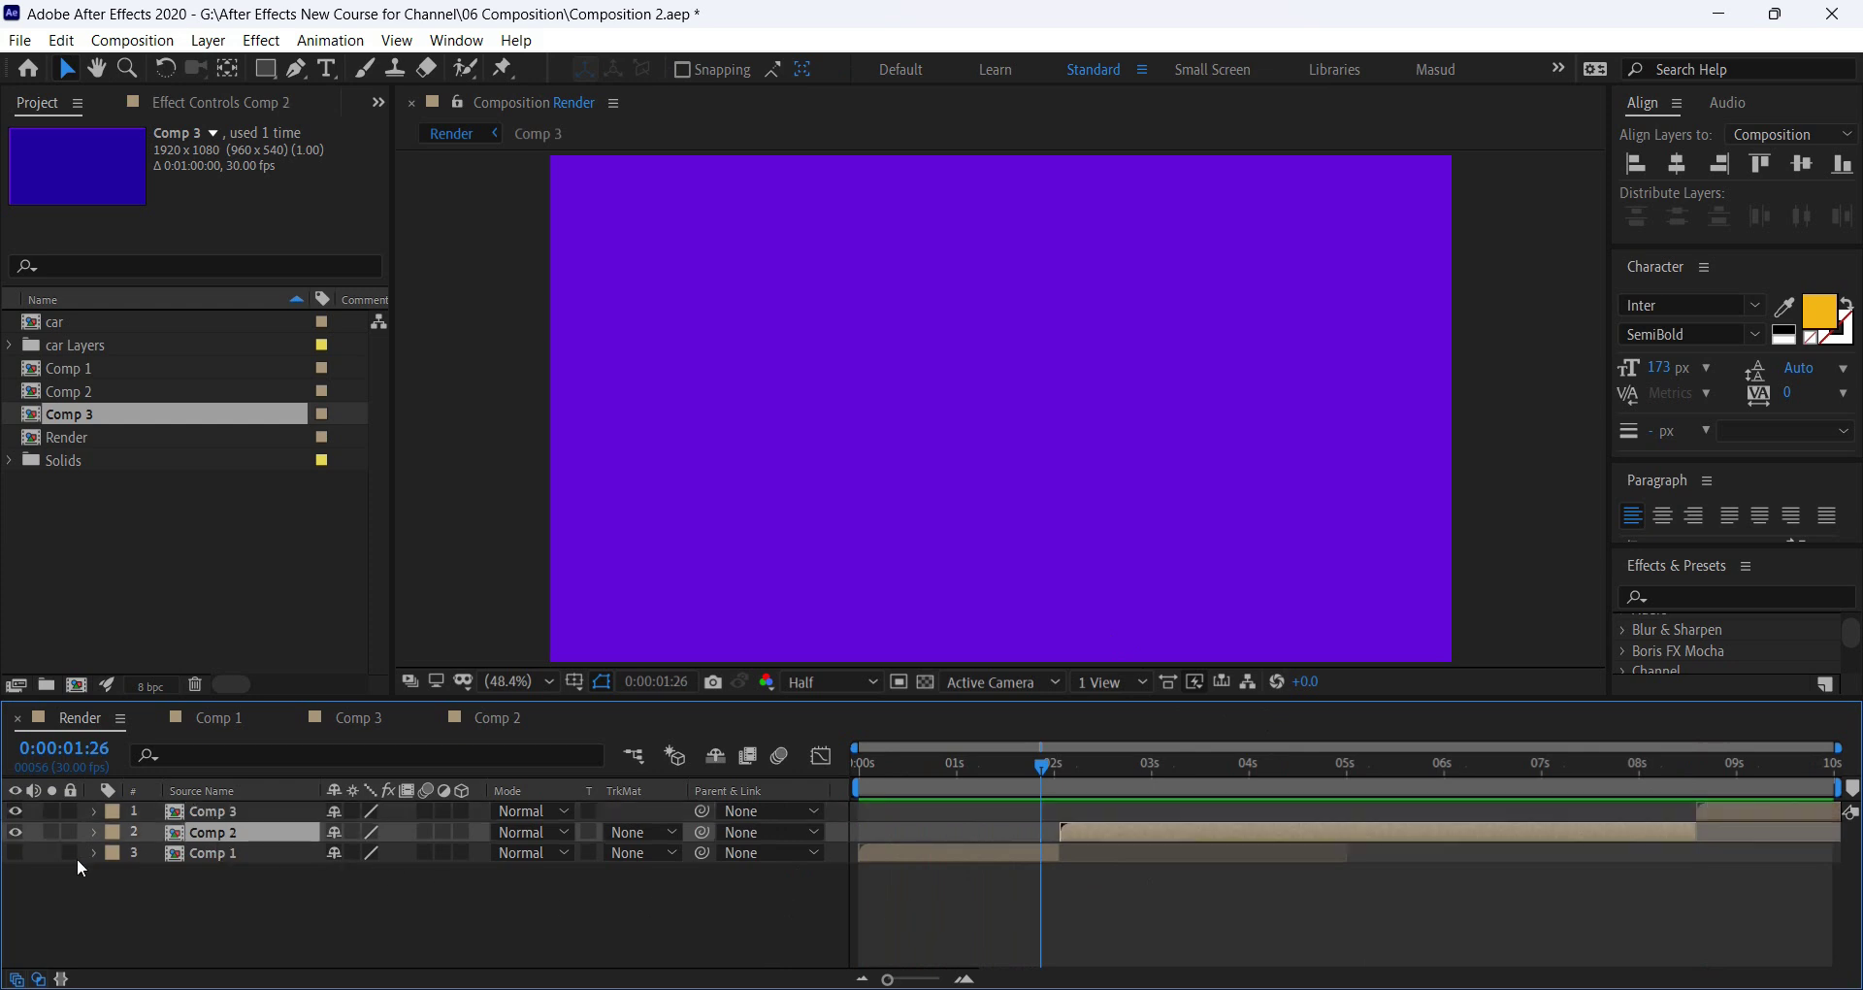
pyautogui.click(15, 853)
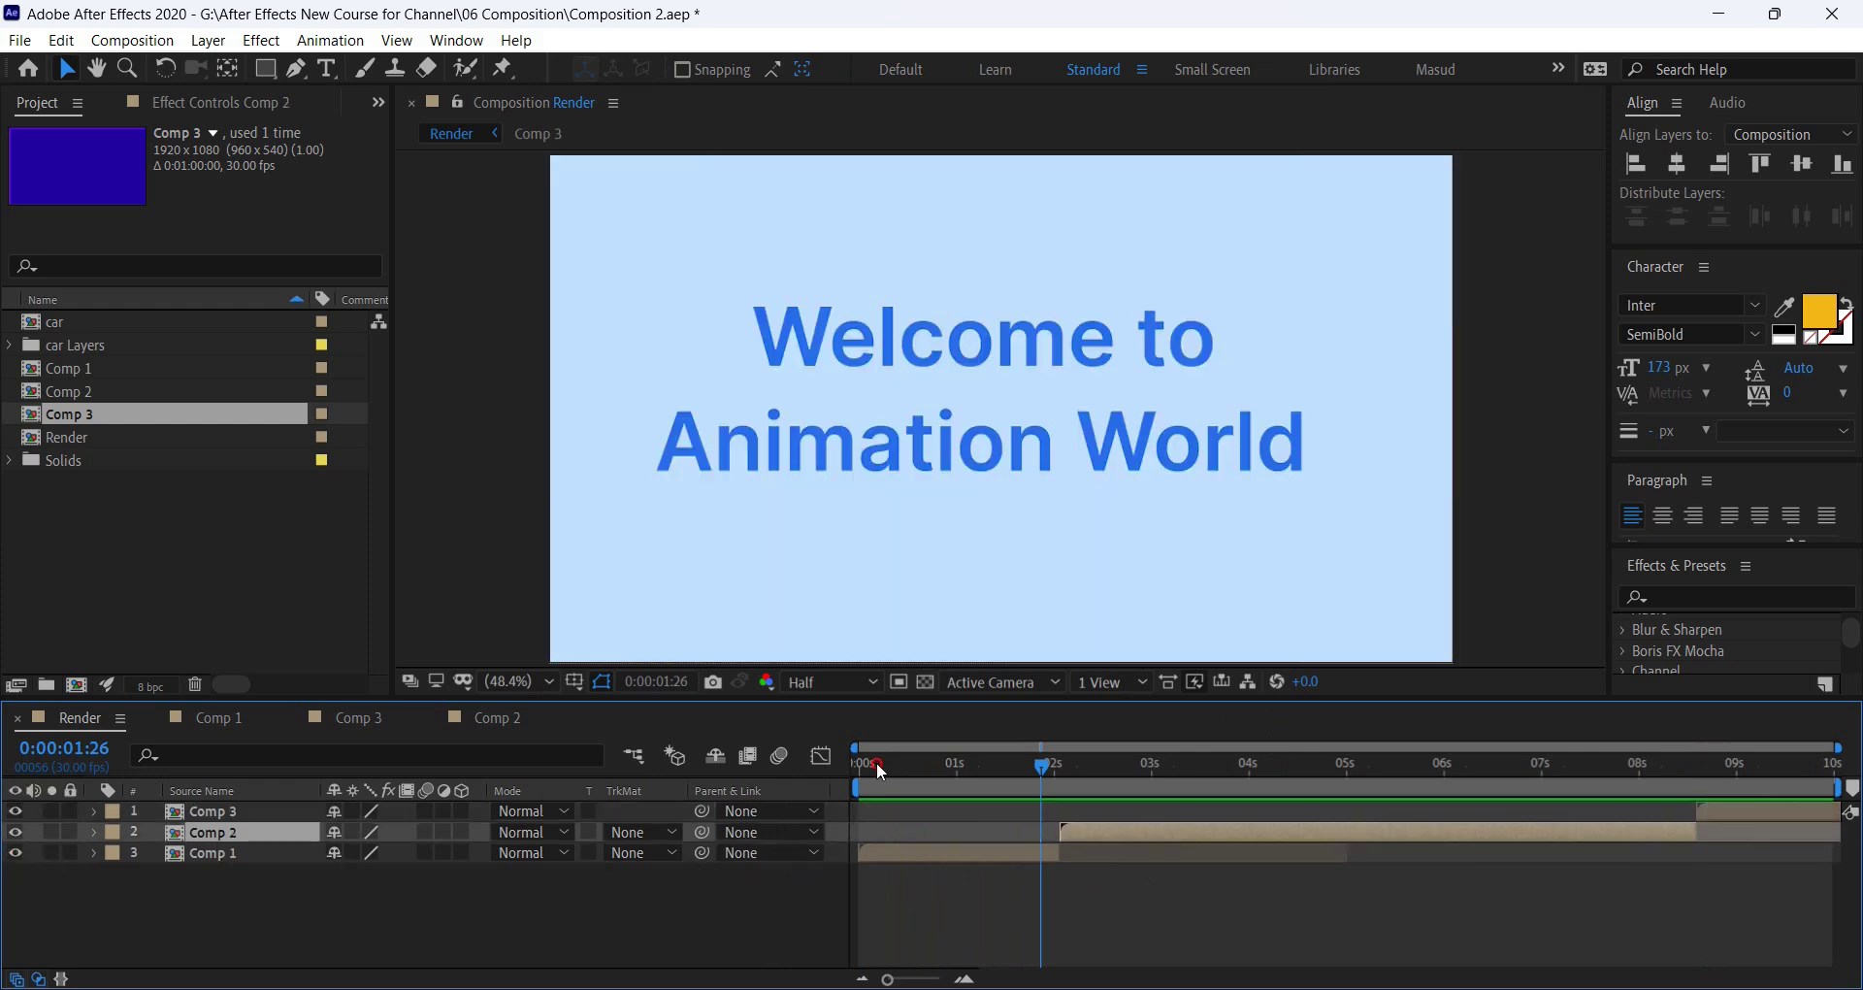
pyautogui.moveTo(876, 761); pyautogui.dragTo(605, 759)
pyautogui.press('space')
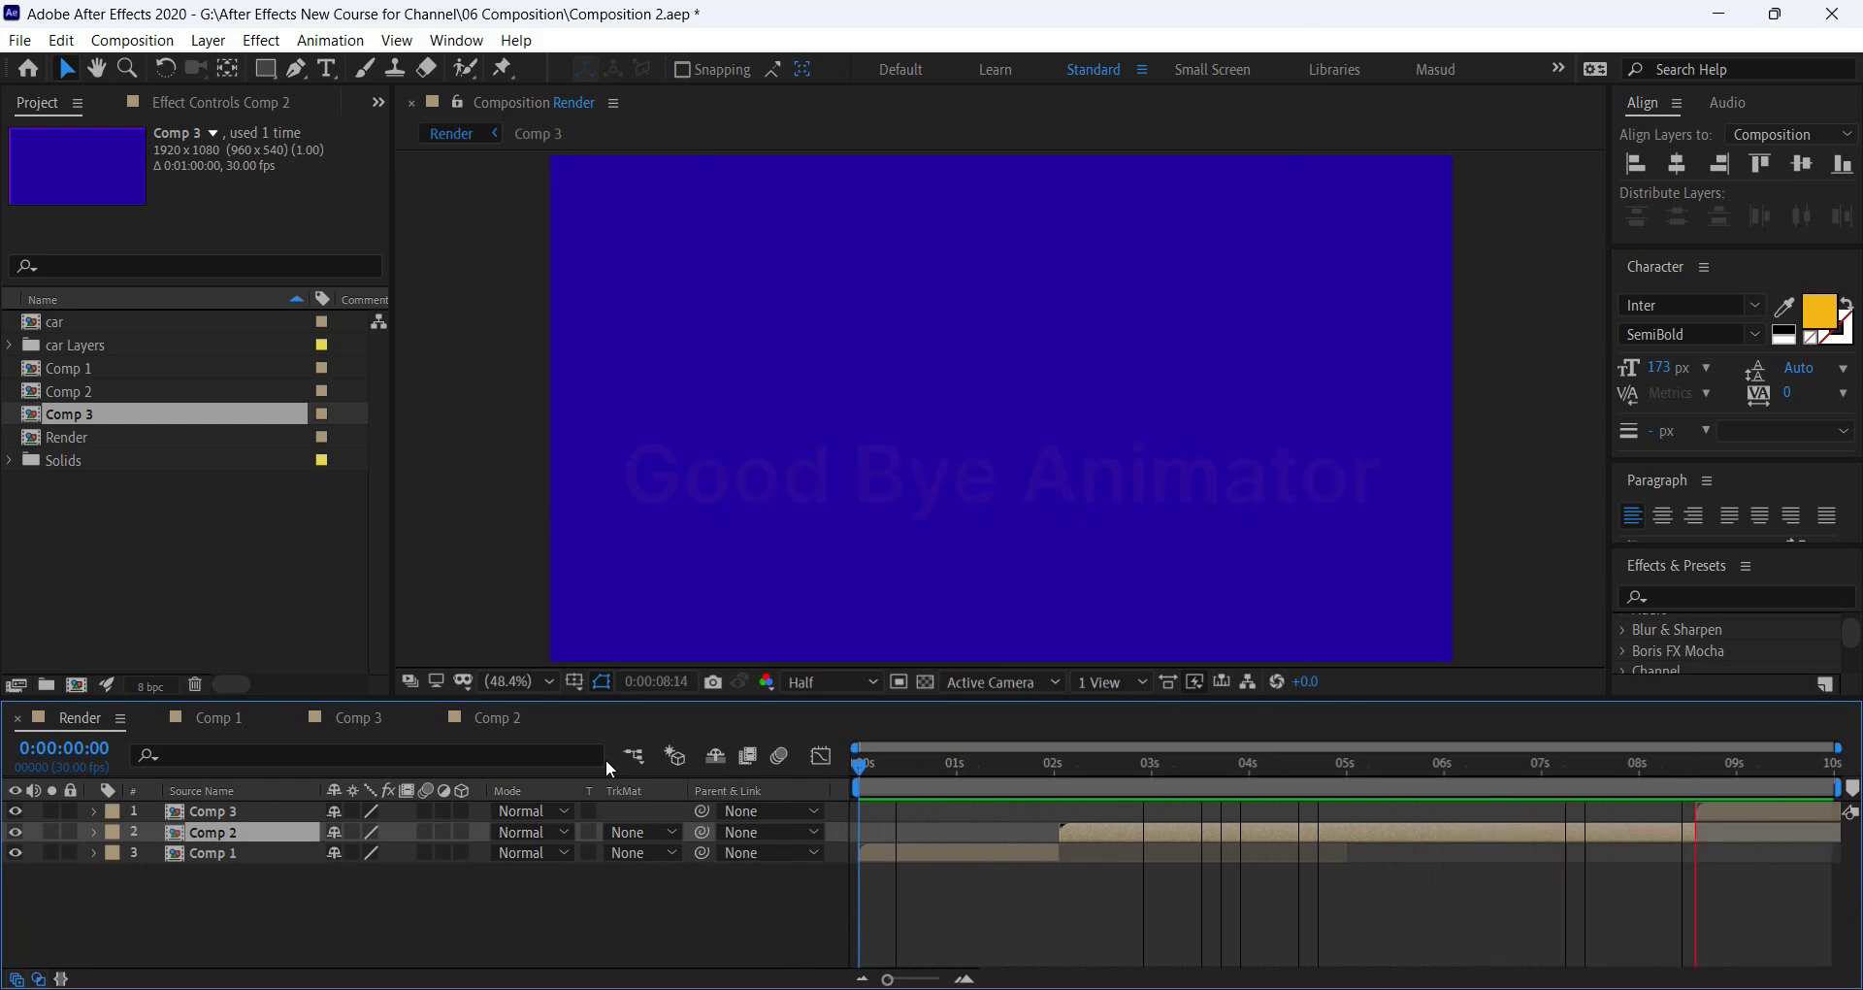
pyautogui.press('space')
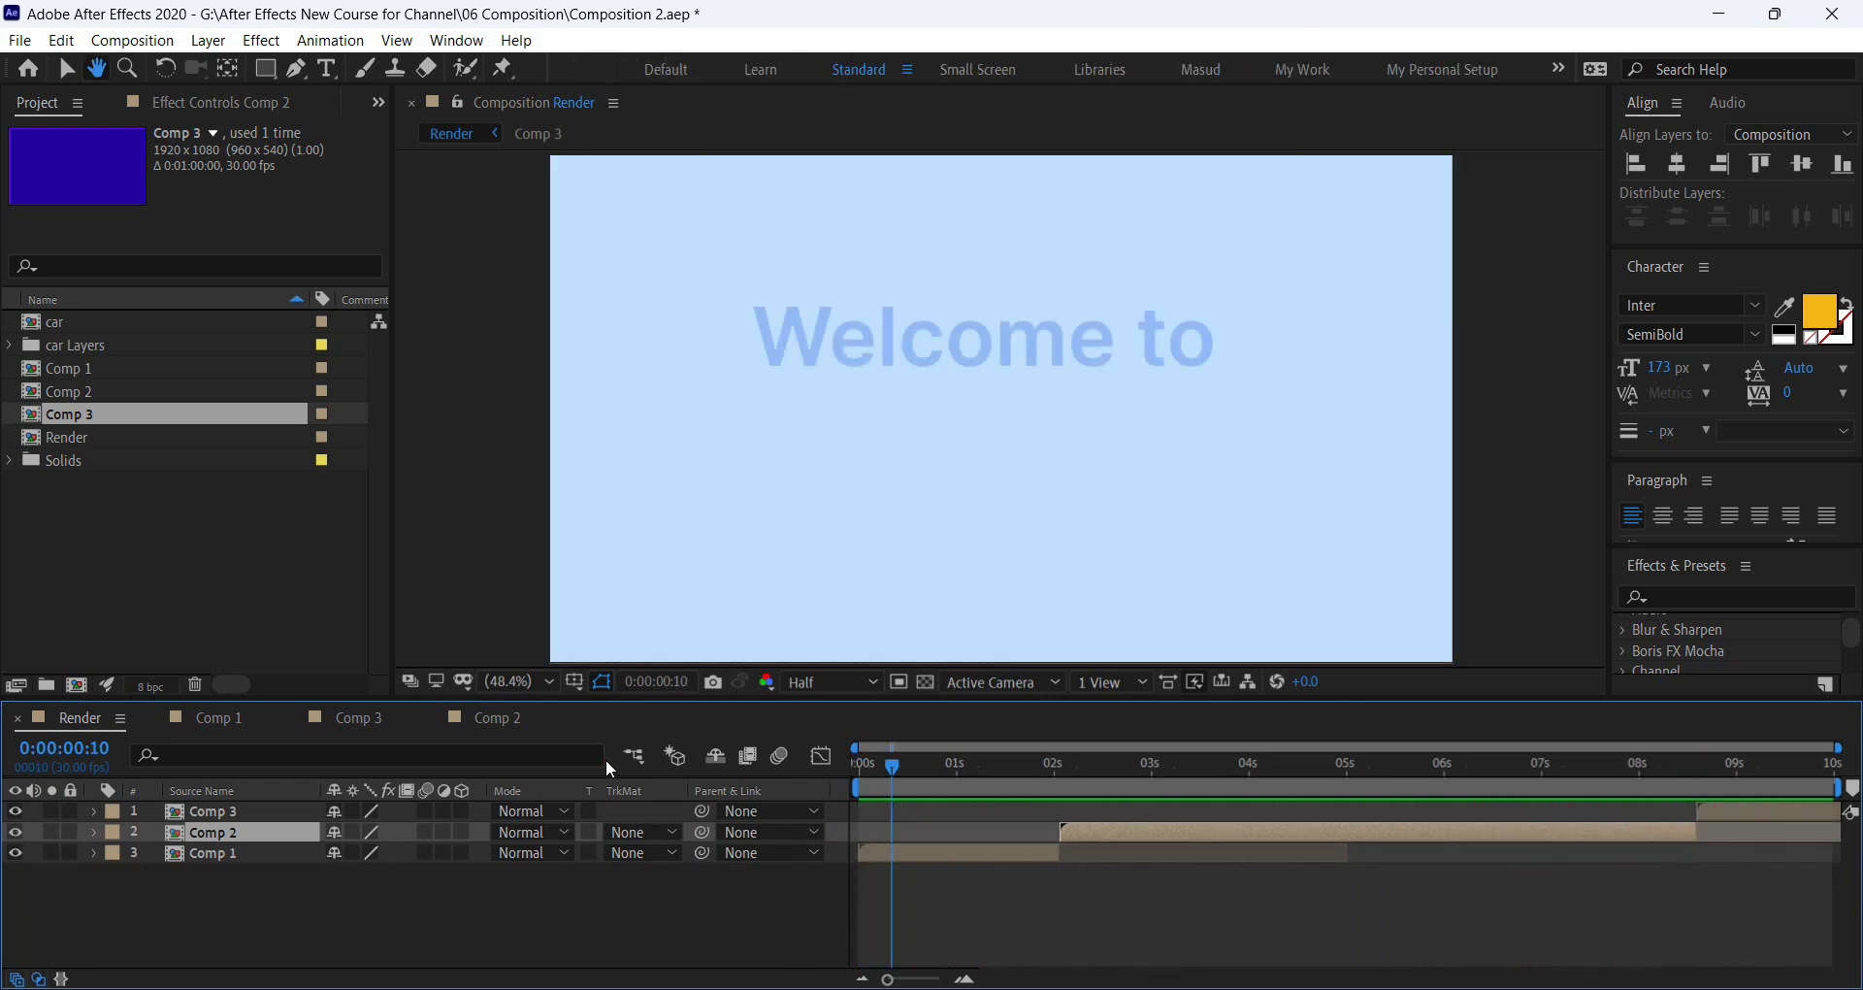
pyautogui.moveTo(893, 766); pyautogui.dragTo(840, 765)
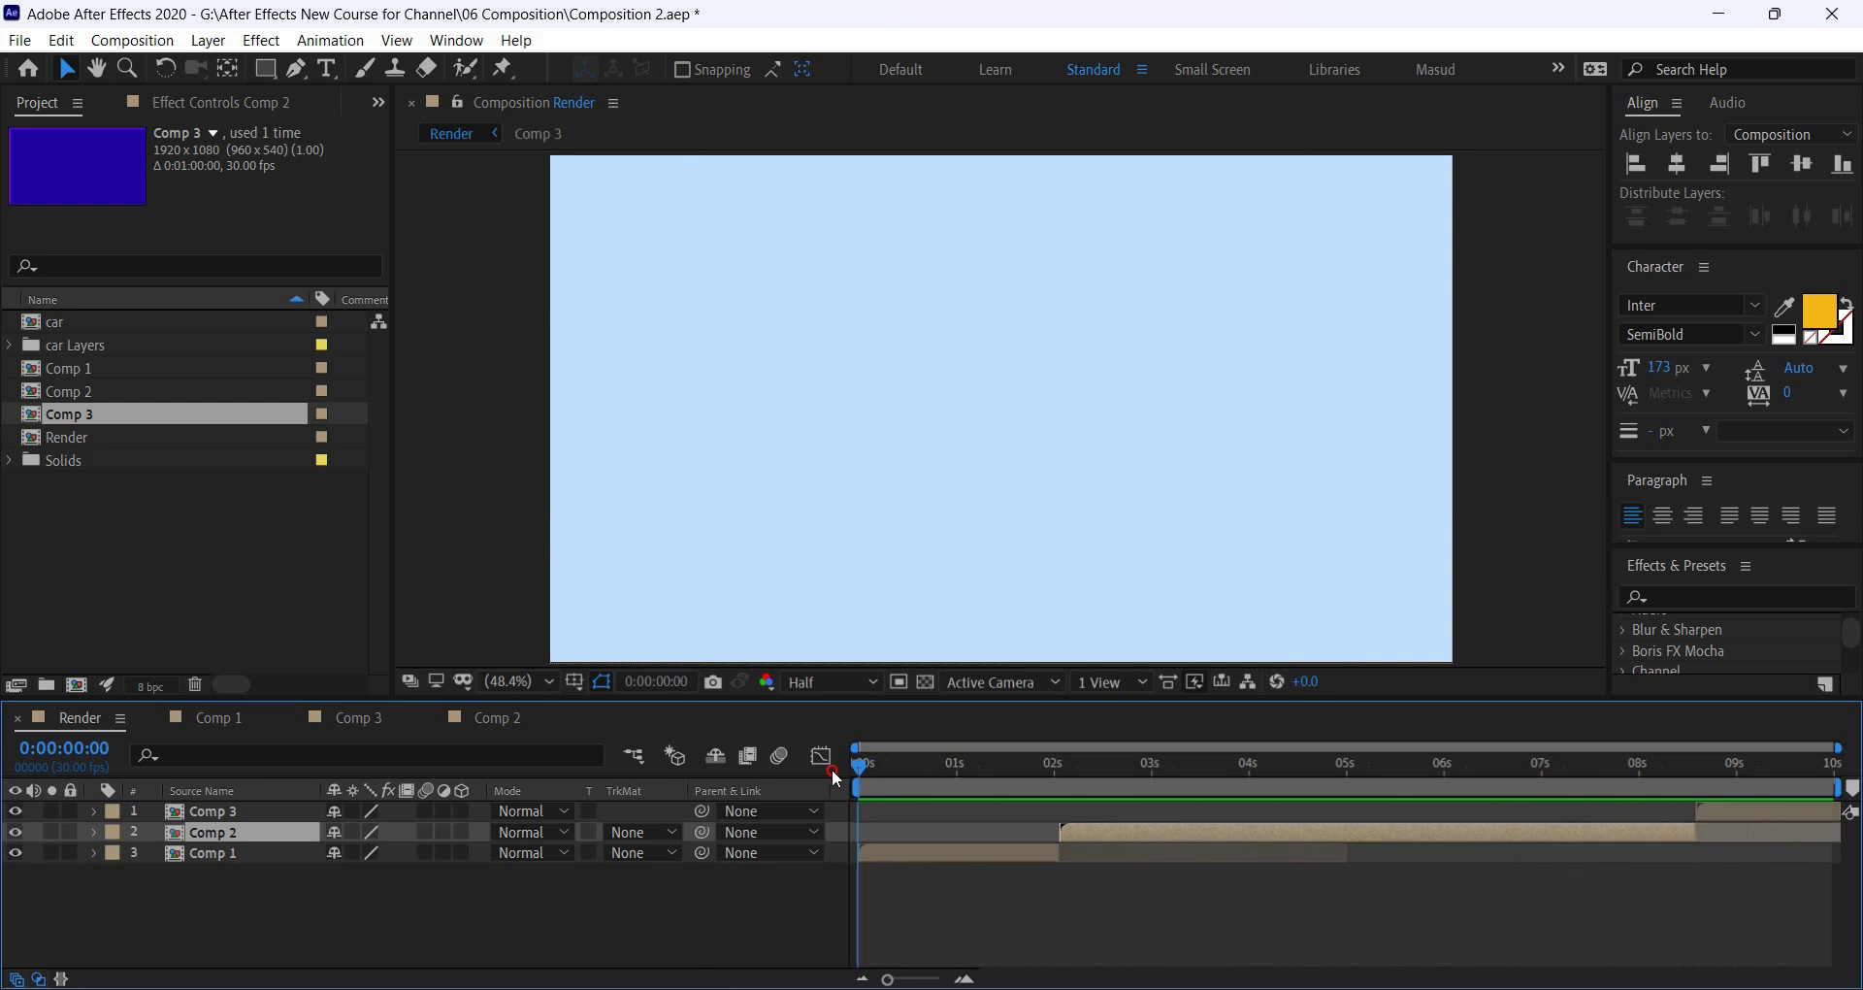
# Examine how the Comp 1, Comp 2 and Comp 3 layers are sequenced in the Render composition.
pyautogui.click(926, 854)
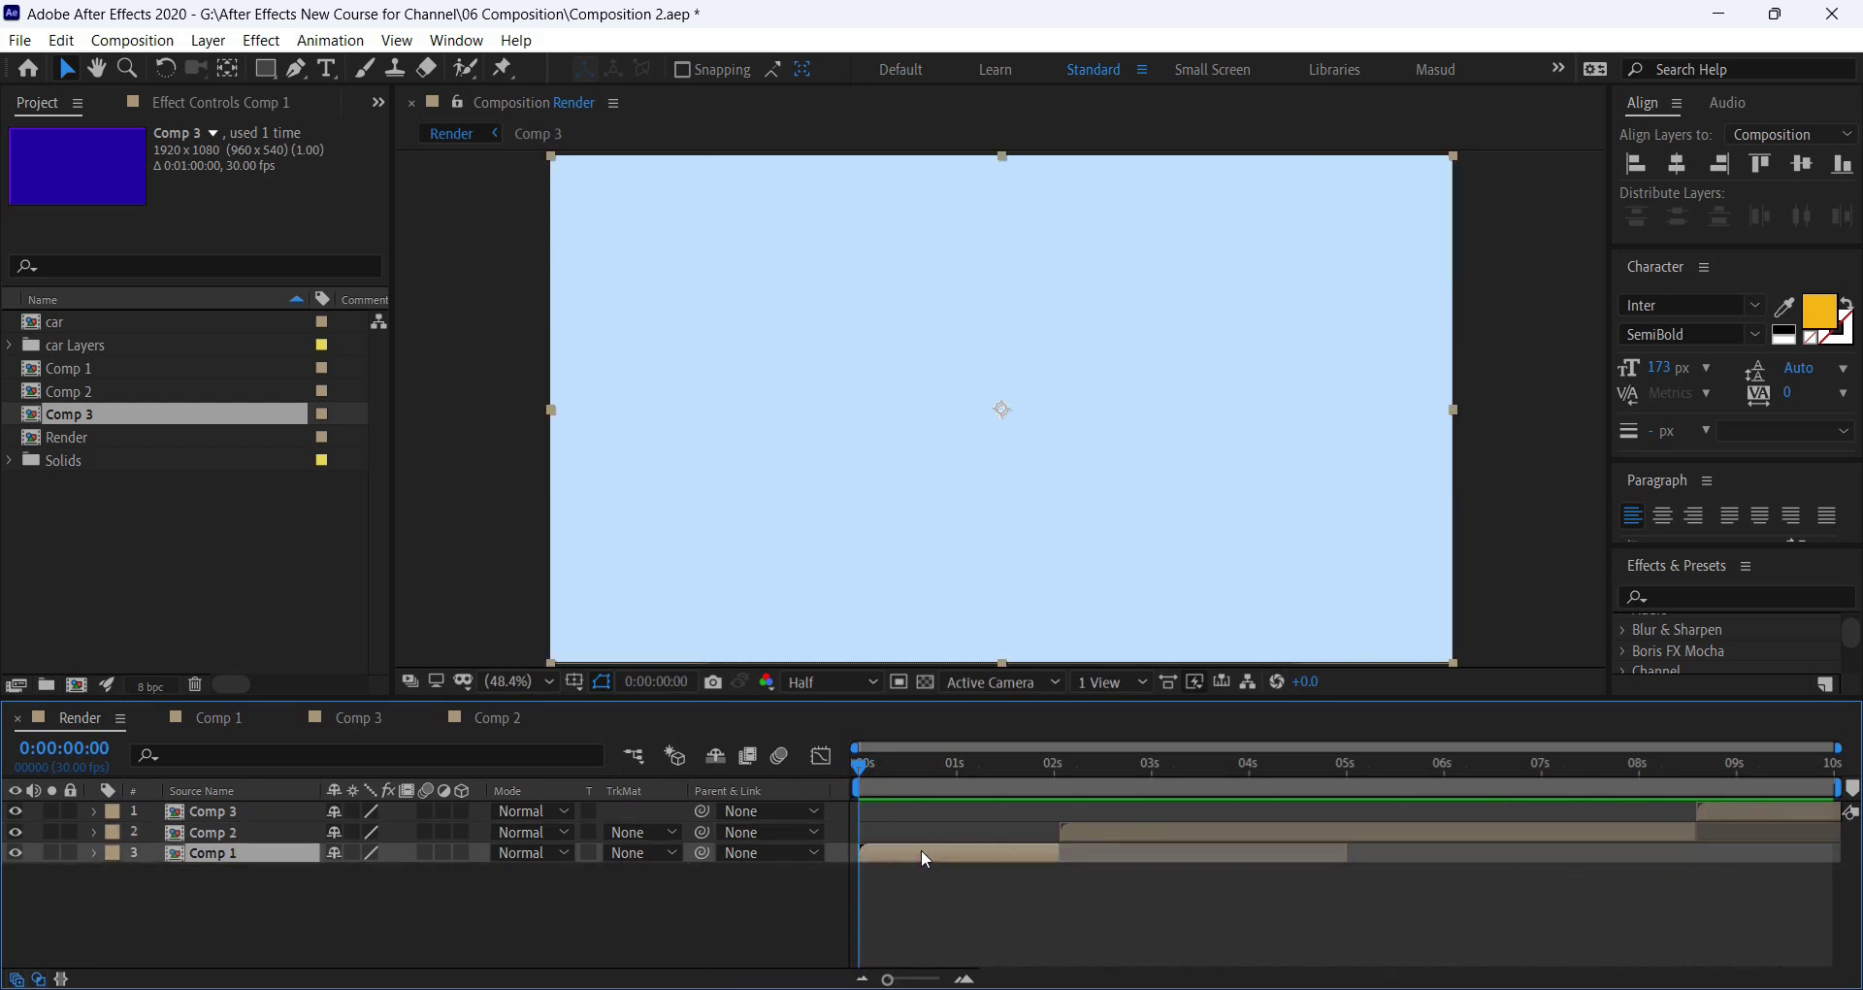
pyautogui.click(1151, 836)
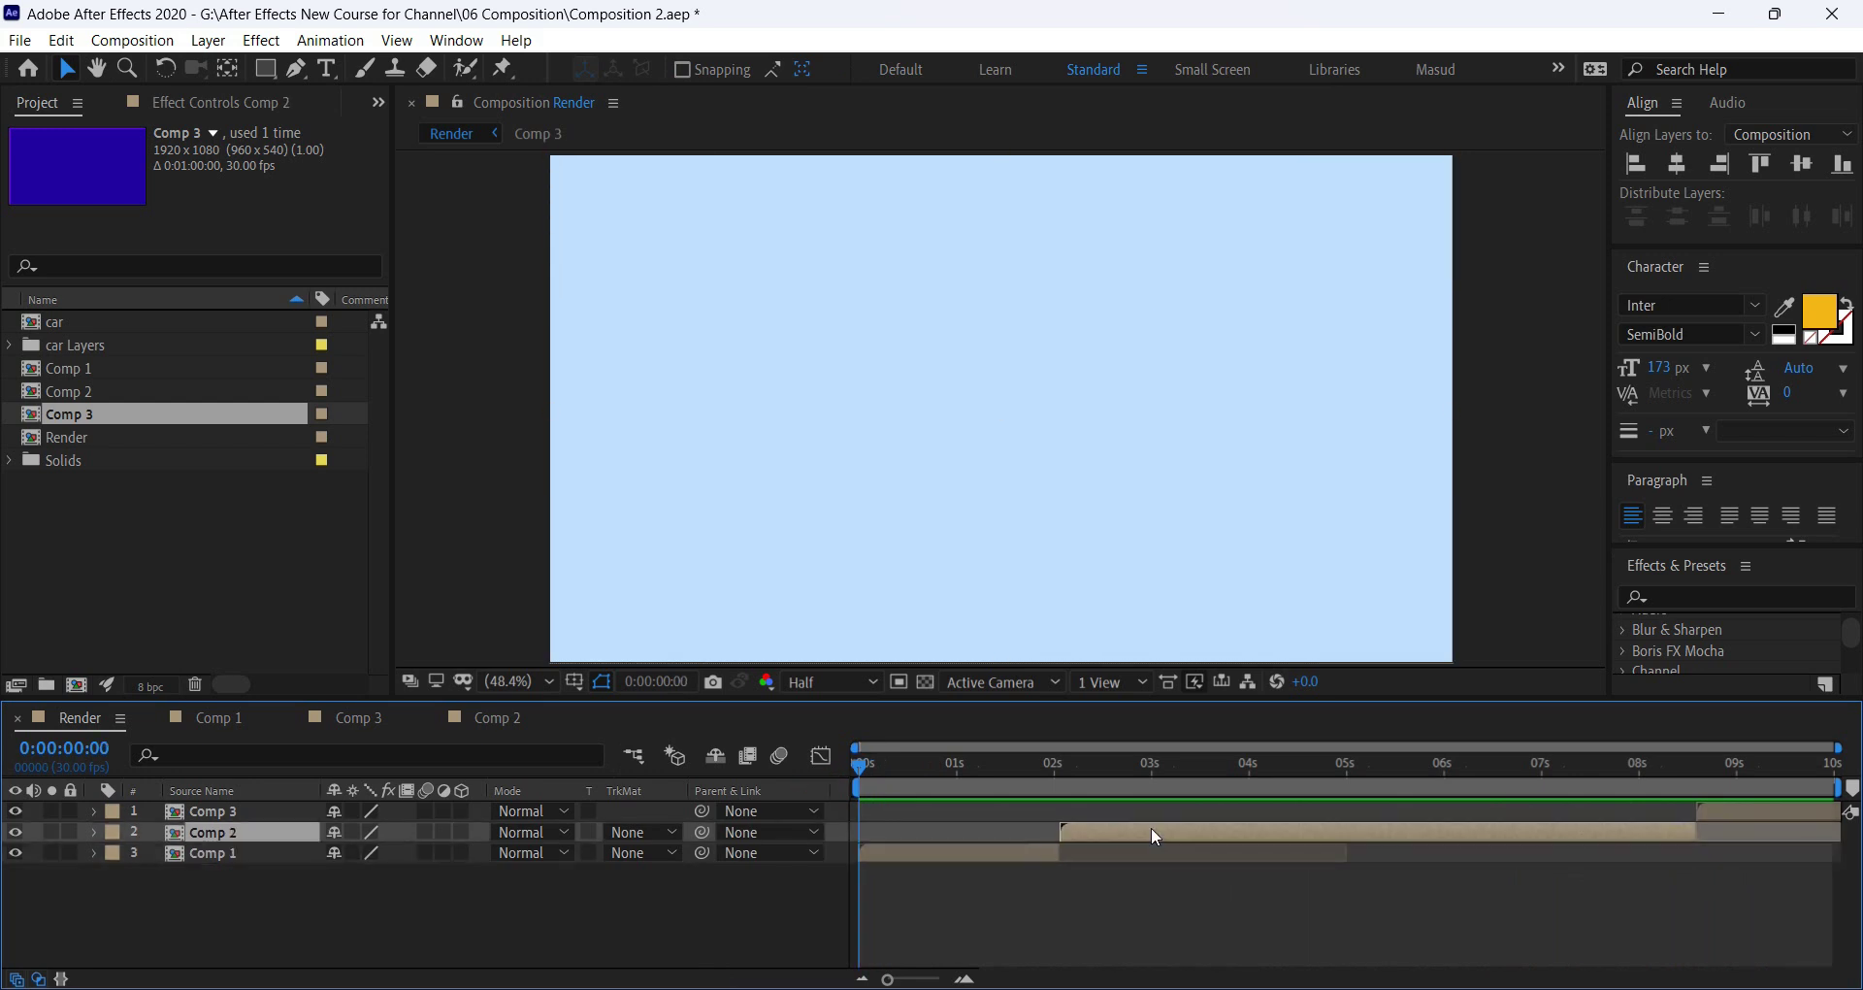
pyautogui.click(931, 858)
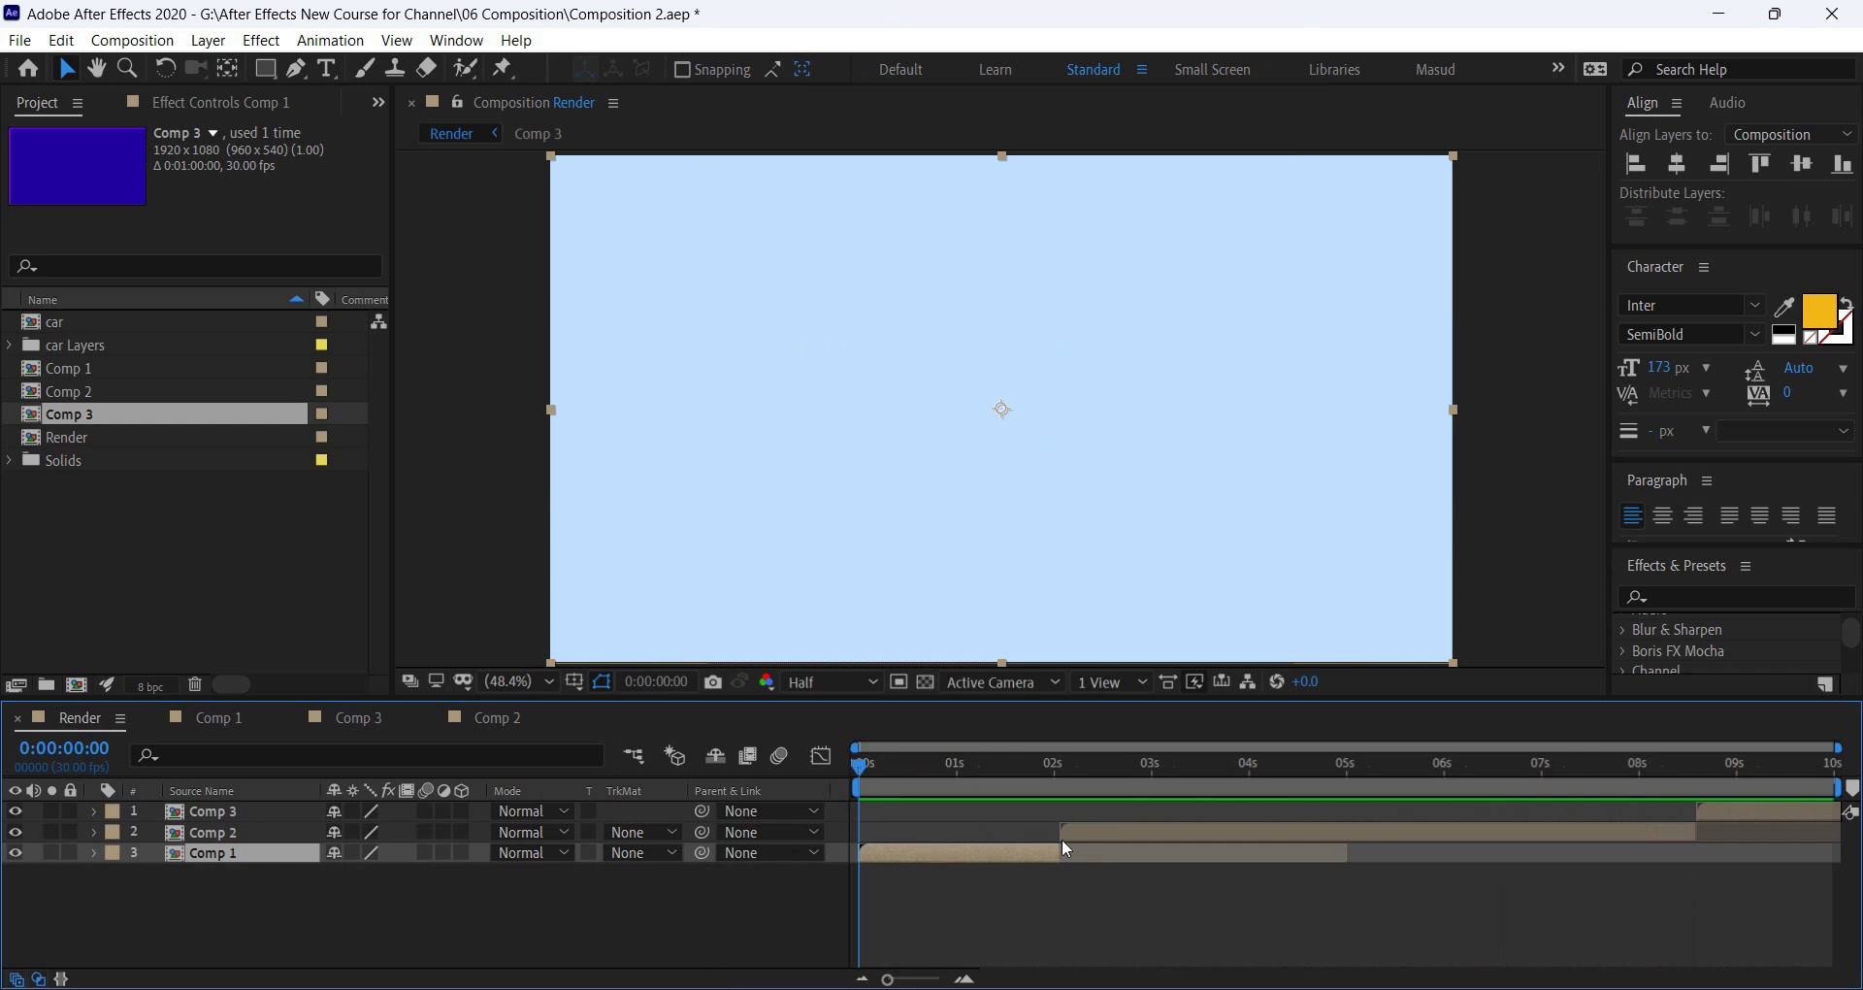
pyautogui.click(1113, 828)
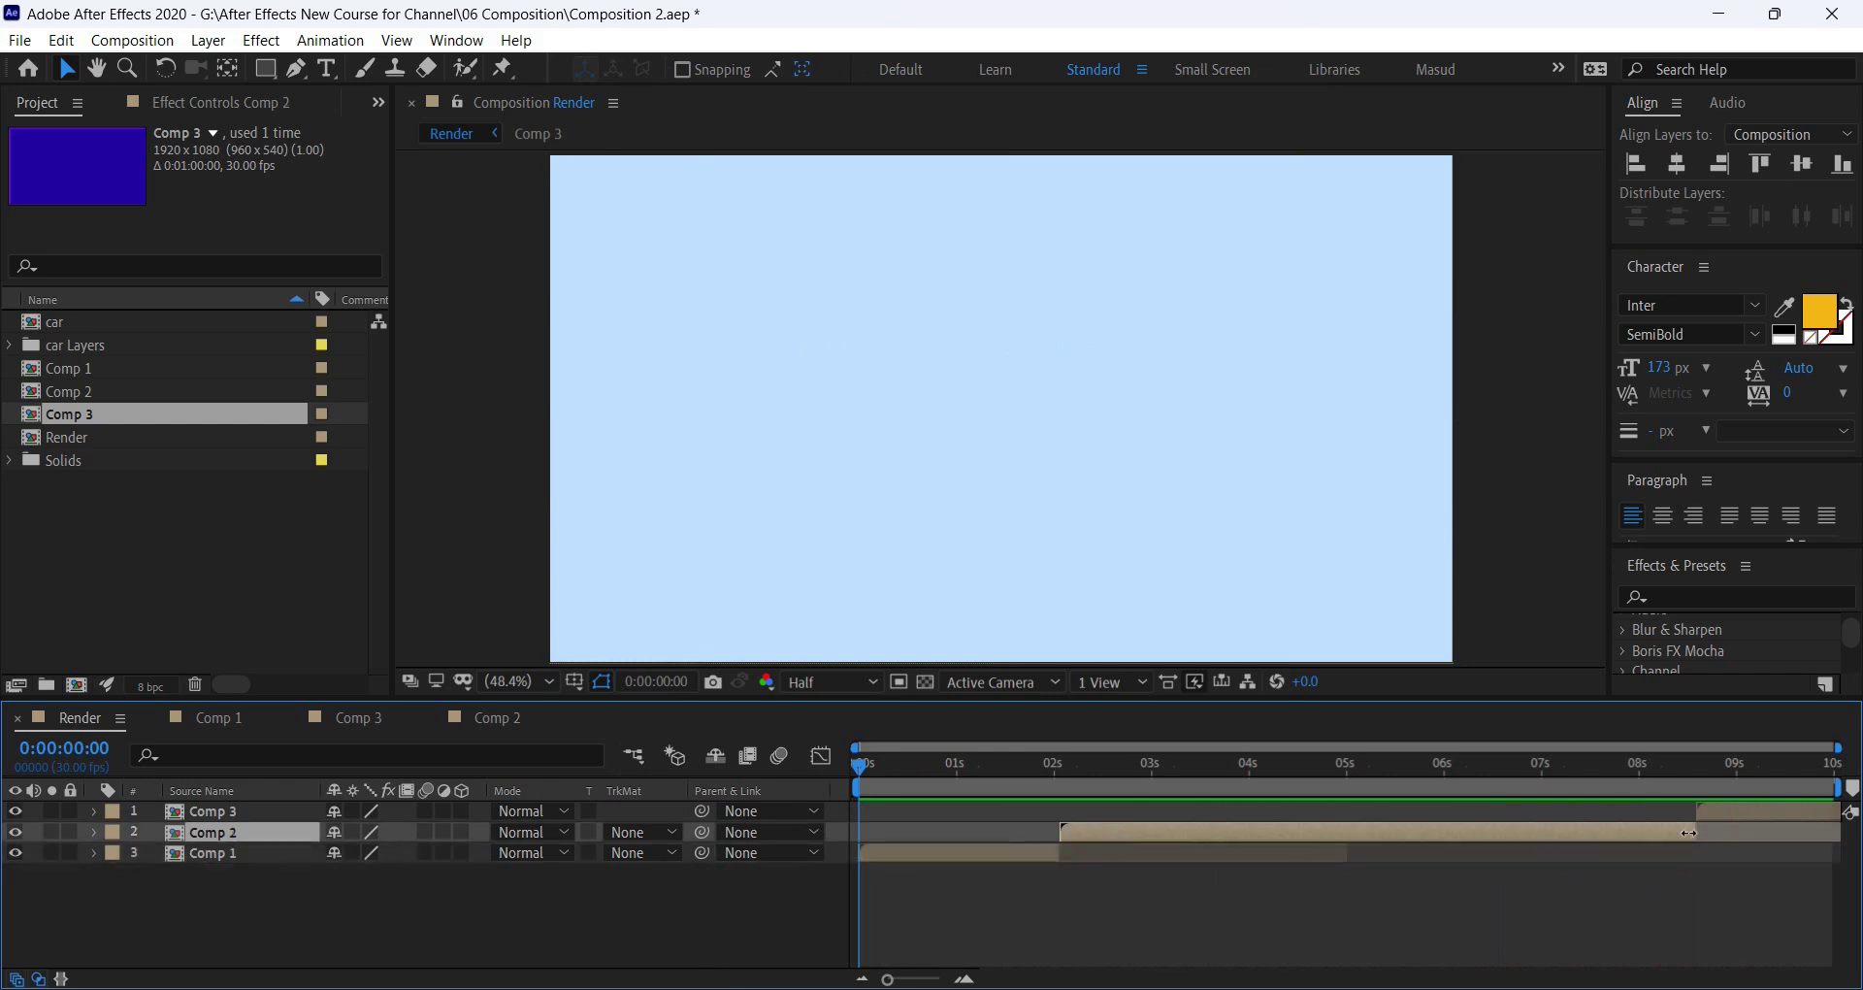
pyautogui.click(1770, 811)
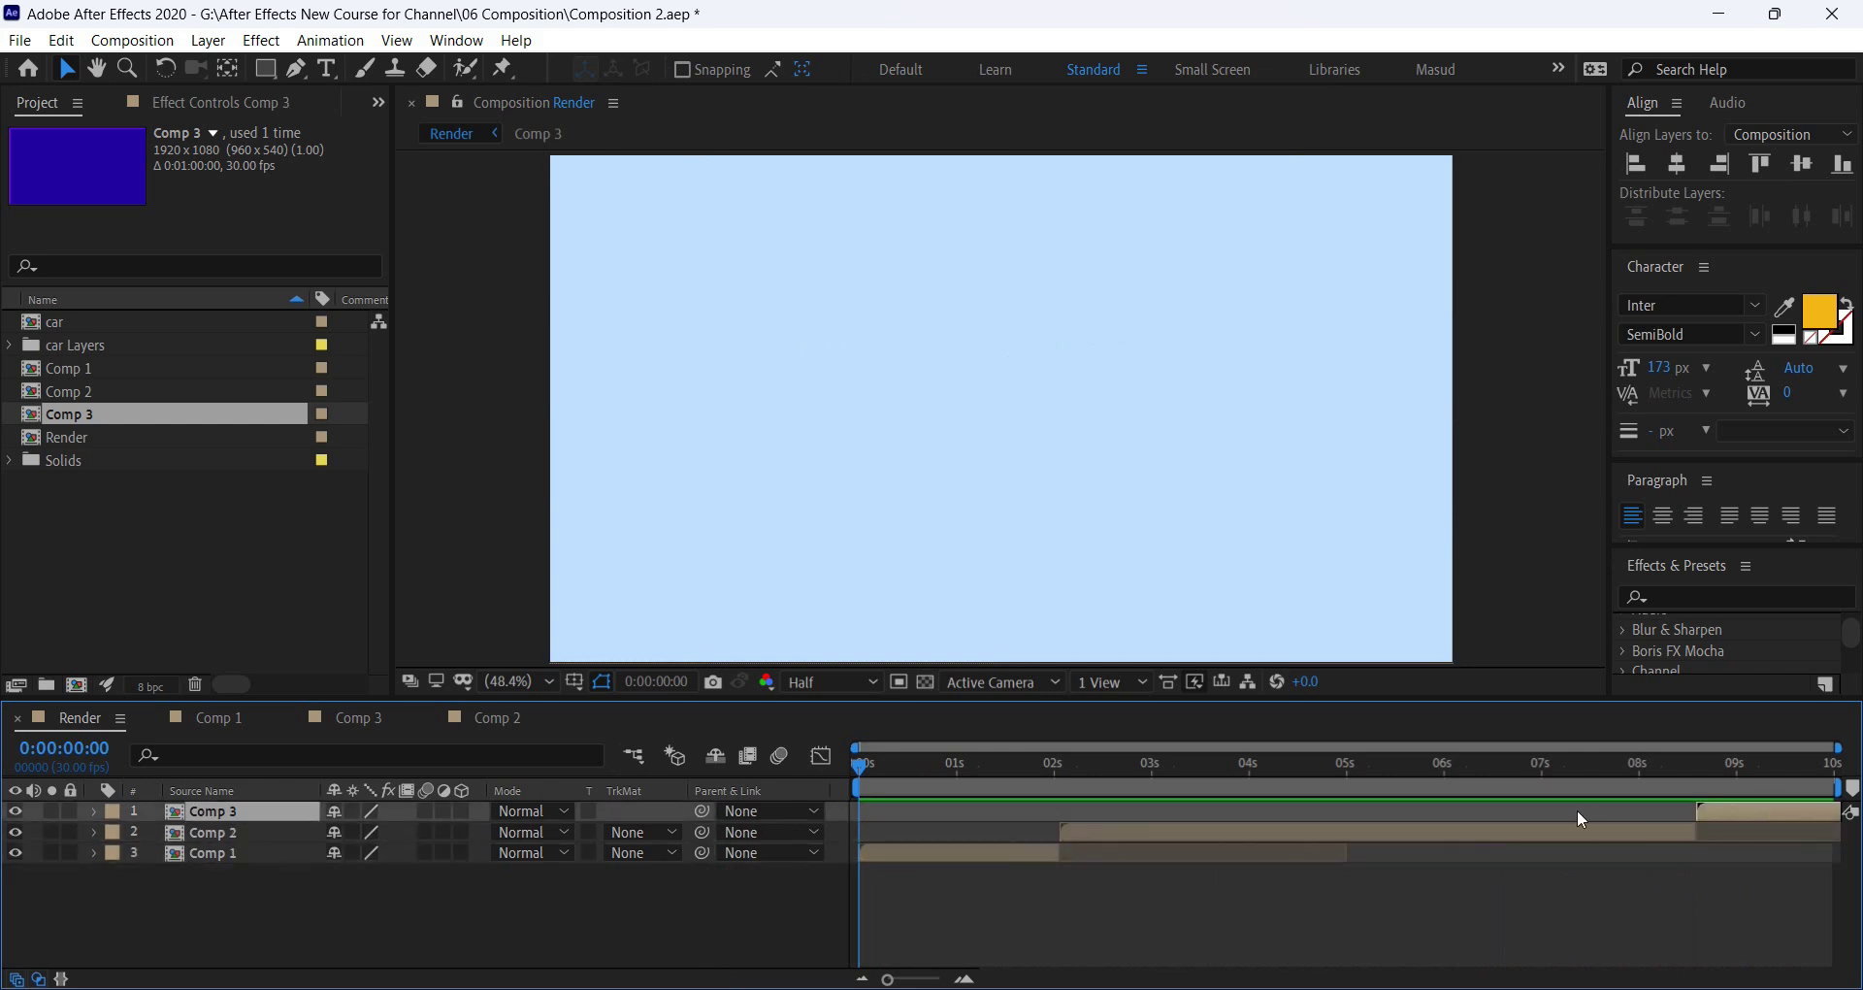
pyautogui.moveTo(217, 904); pyautogui.dragTo(218, 817)
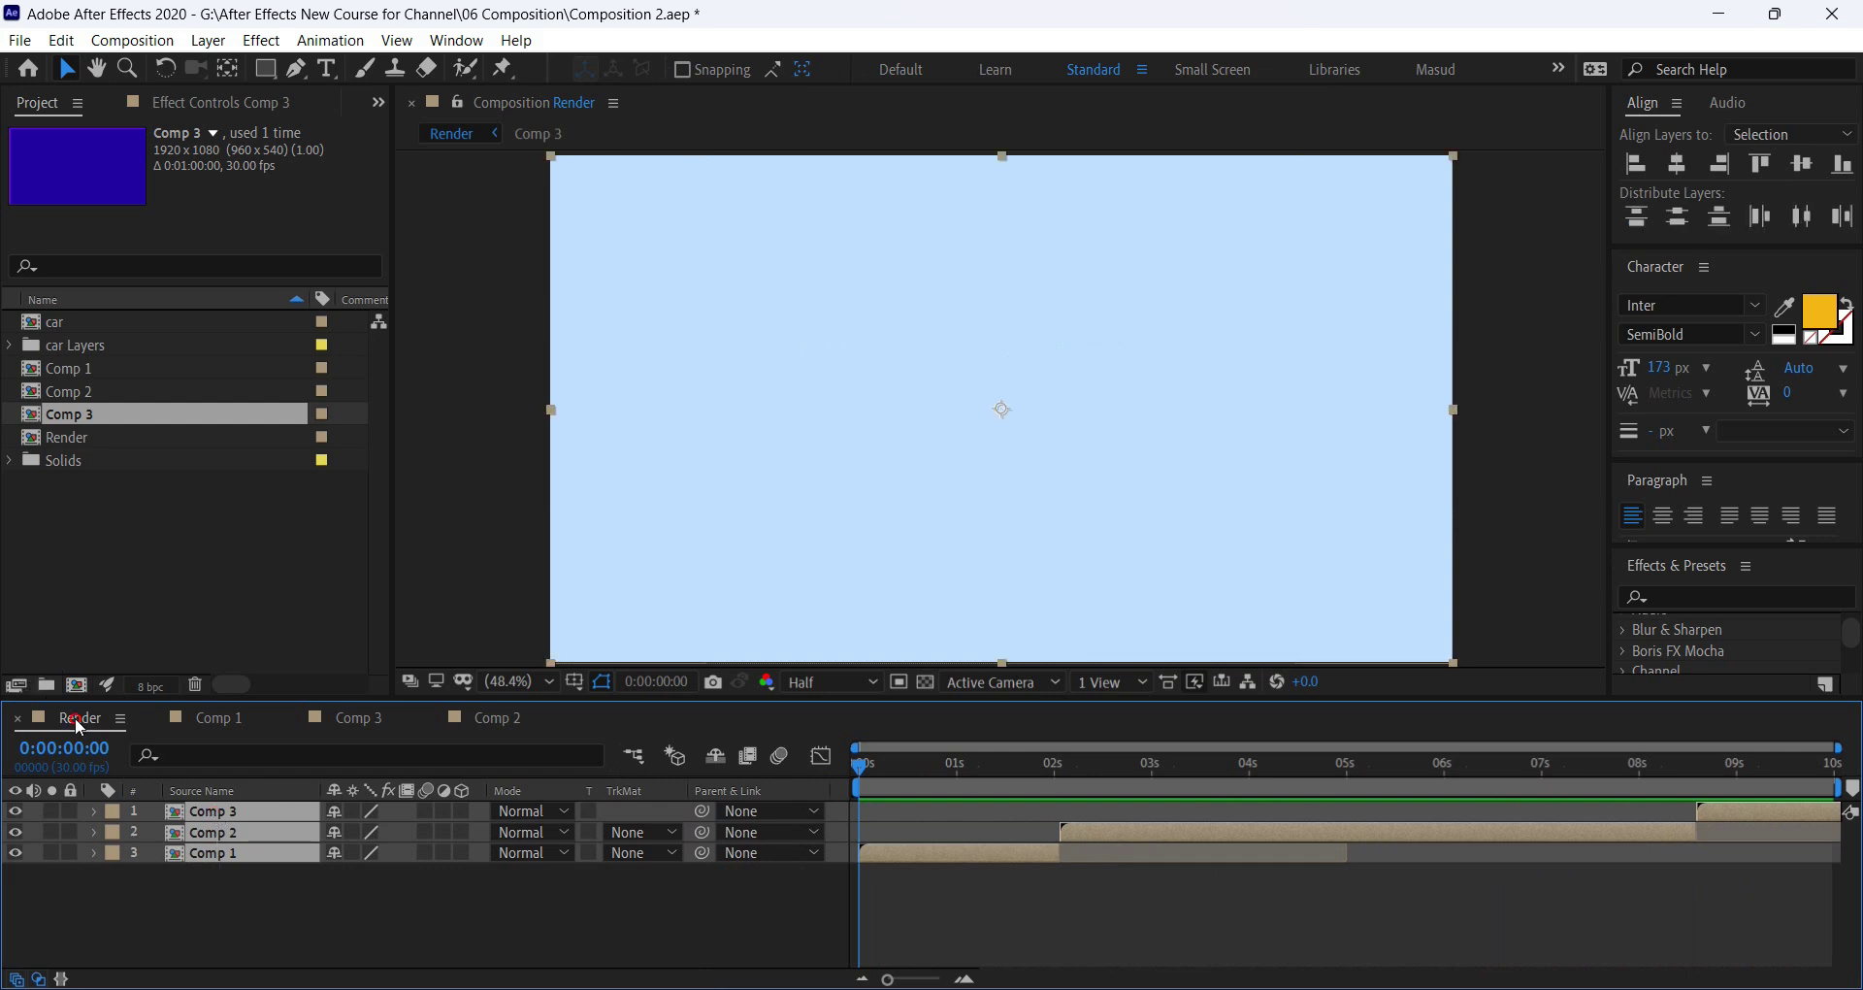
pyautogui.click(196, 887)
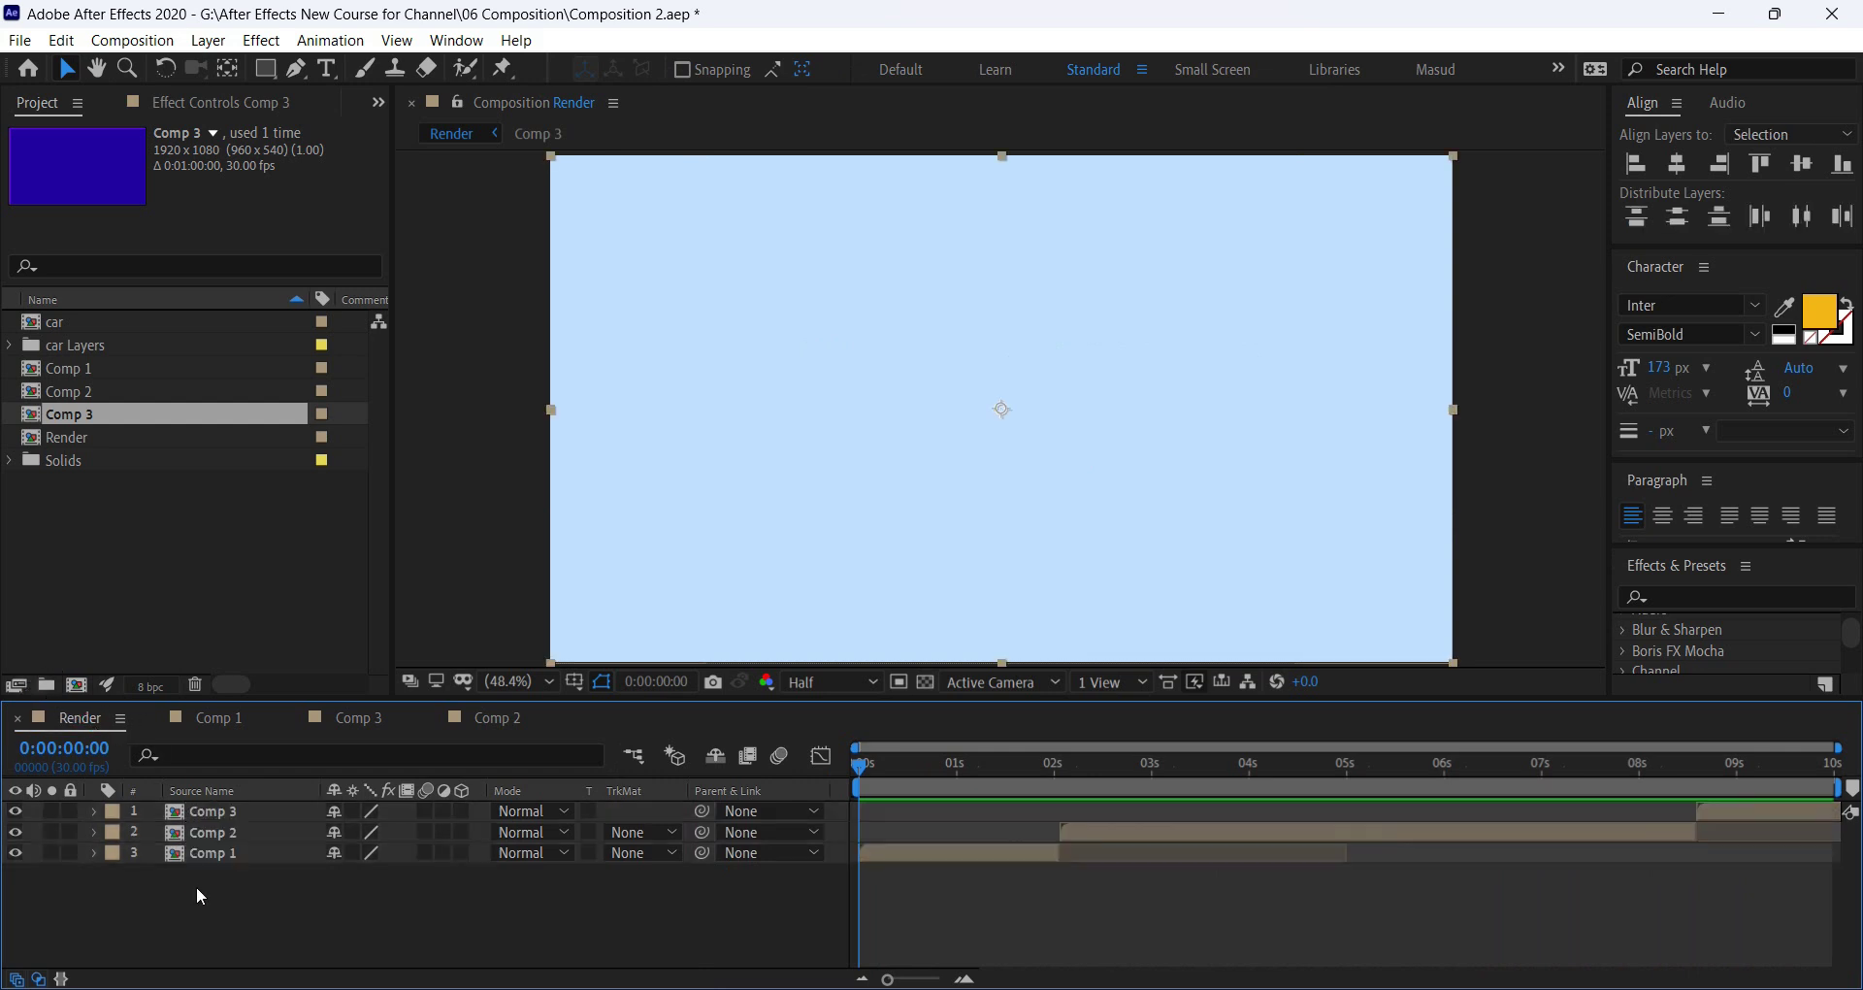
pyautogui.moveTo(220, 920); pyautogui.dragTo(221, 817)
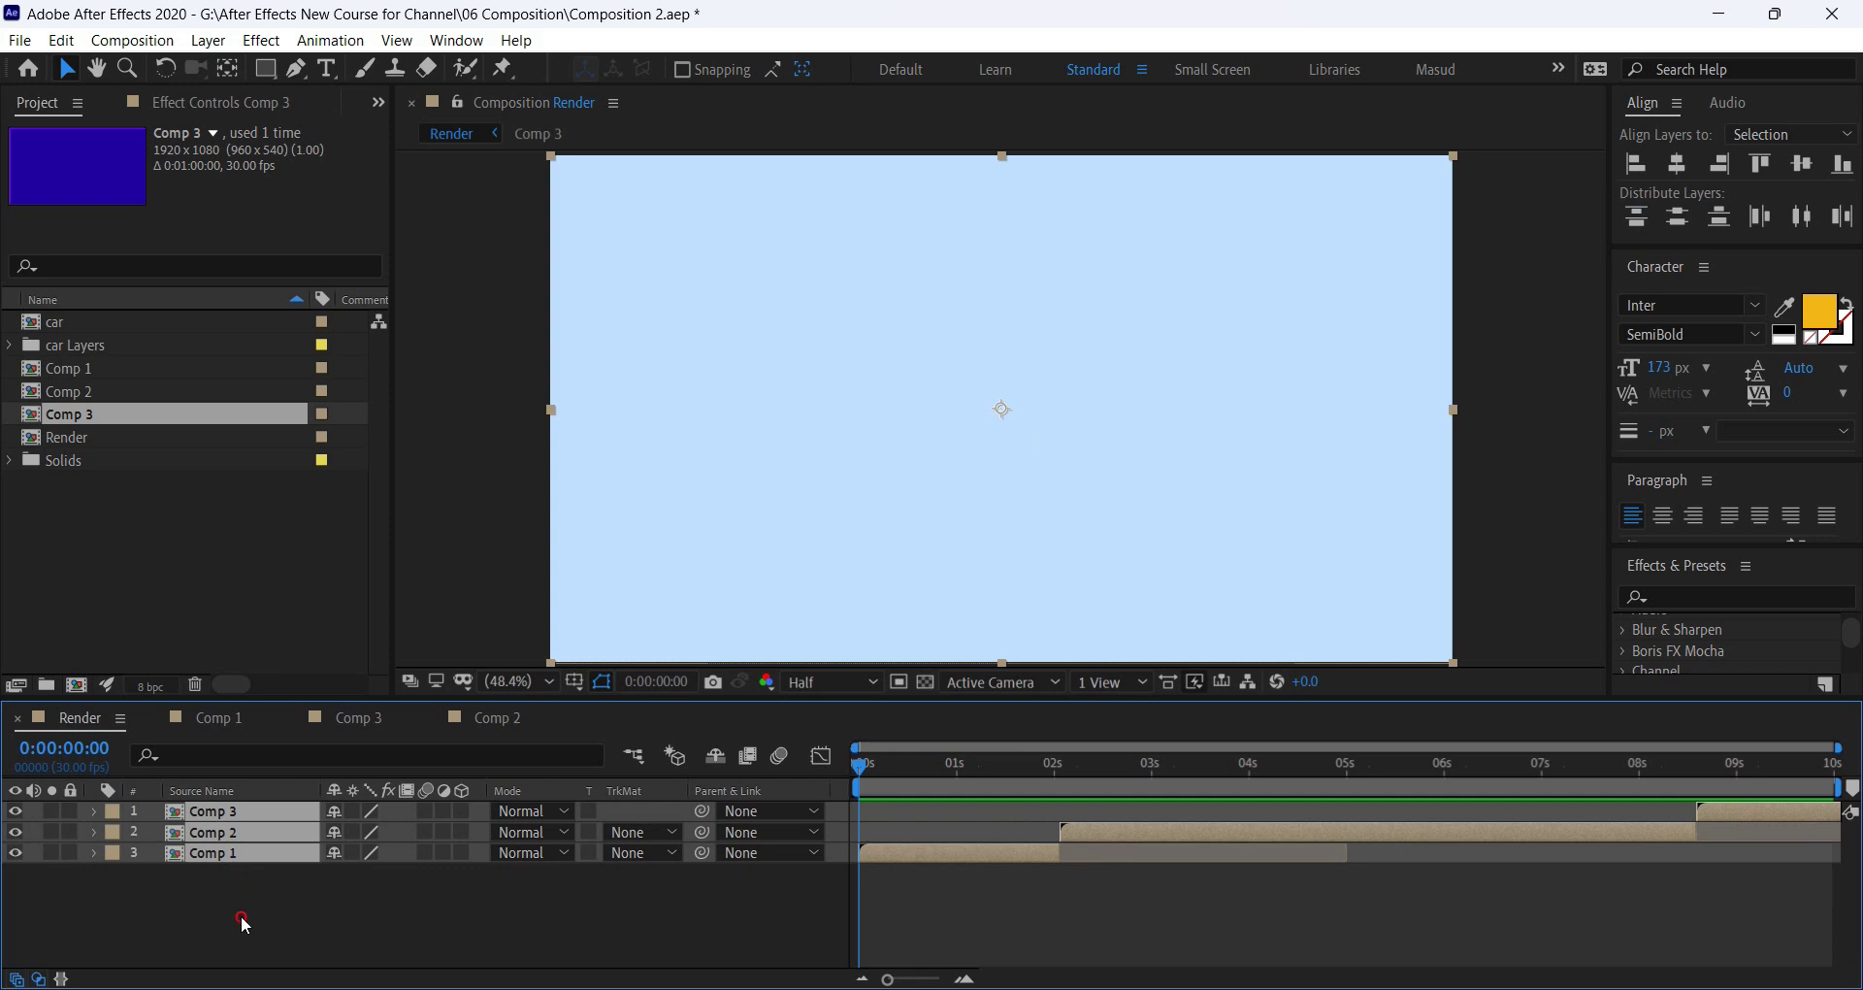
pyautogui.click(241, 916)
pyautogui.moveTo(240, 916)
pyautogui.mouseDown()
pyautogui.moveTo(229, 860)
pyautogui.moveTo(229, 883)
pyautogui.mouseUp()
pyautogui.click(229, 883)
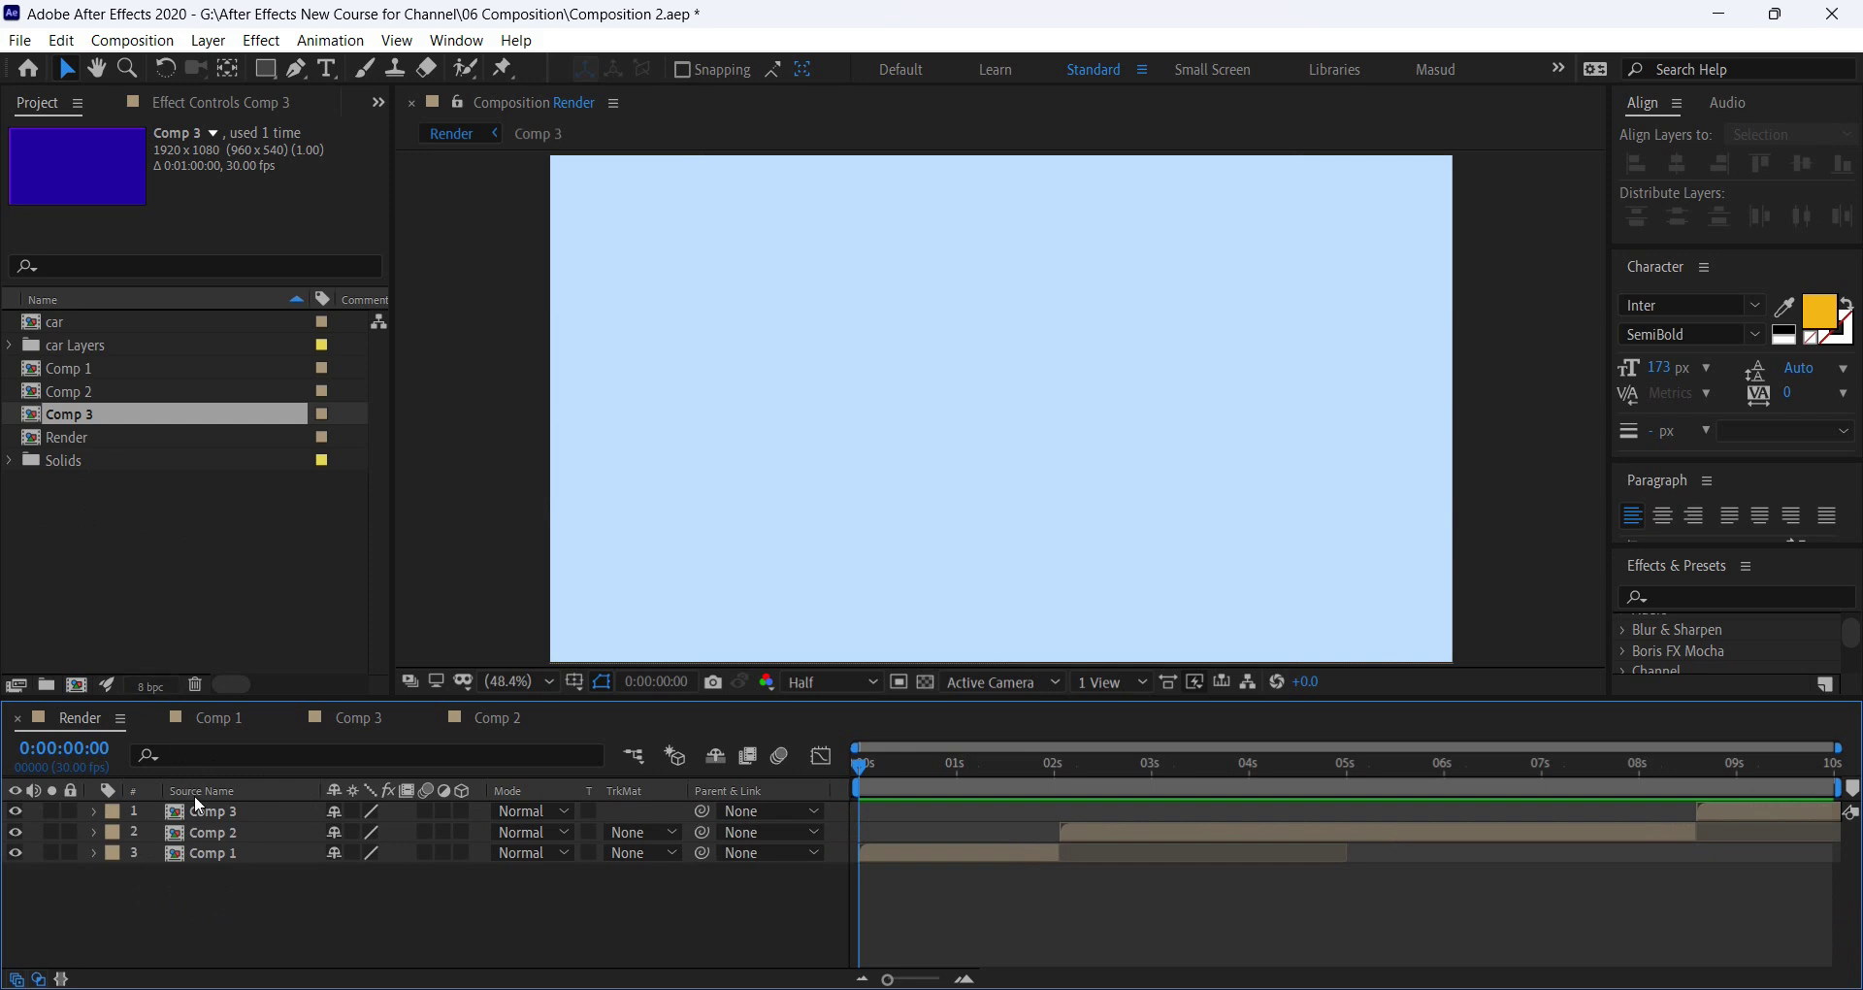
# Try nesting Comp 2 as the top layer of Comp 3 and shift it to start at about 1.5 seconds.
pyautogui.doubleClick(219, 811)
pyautogui.click(235, 923)
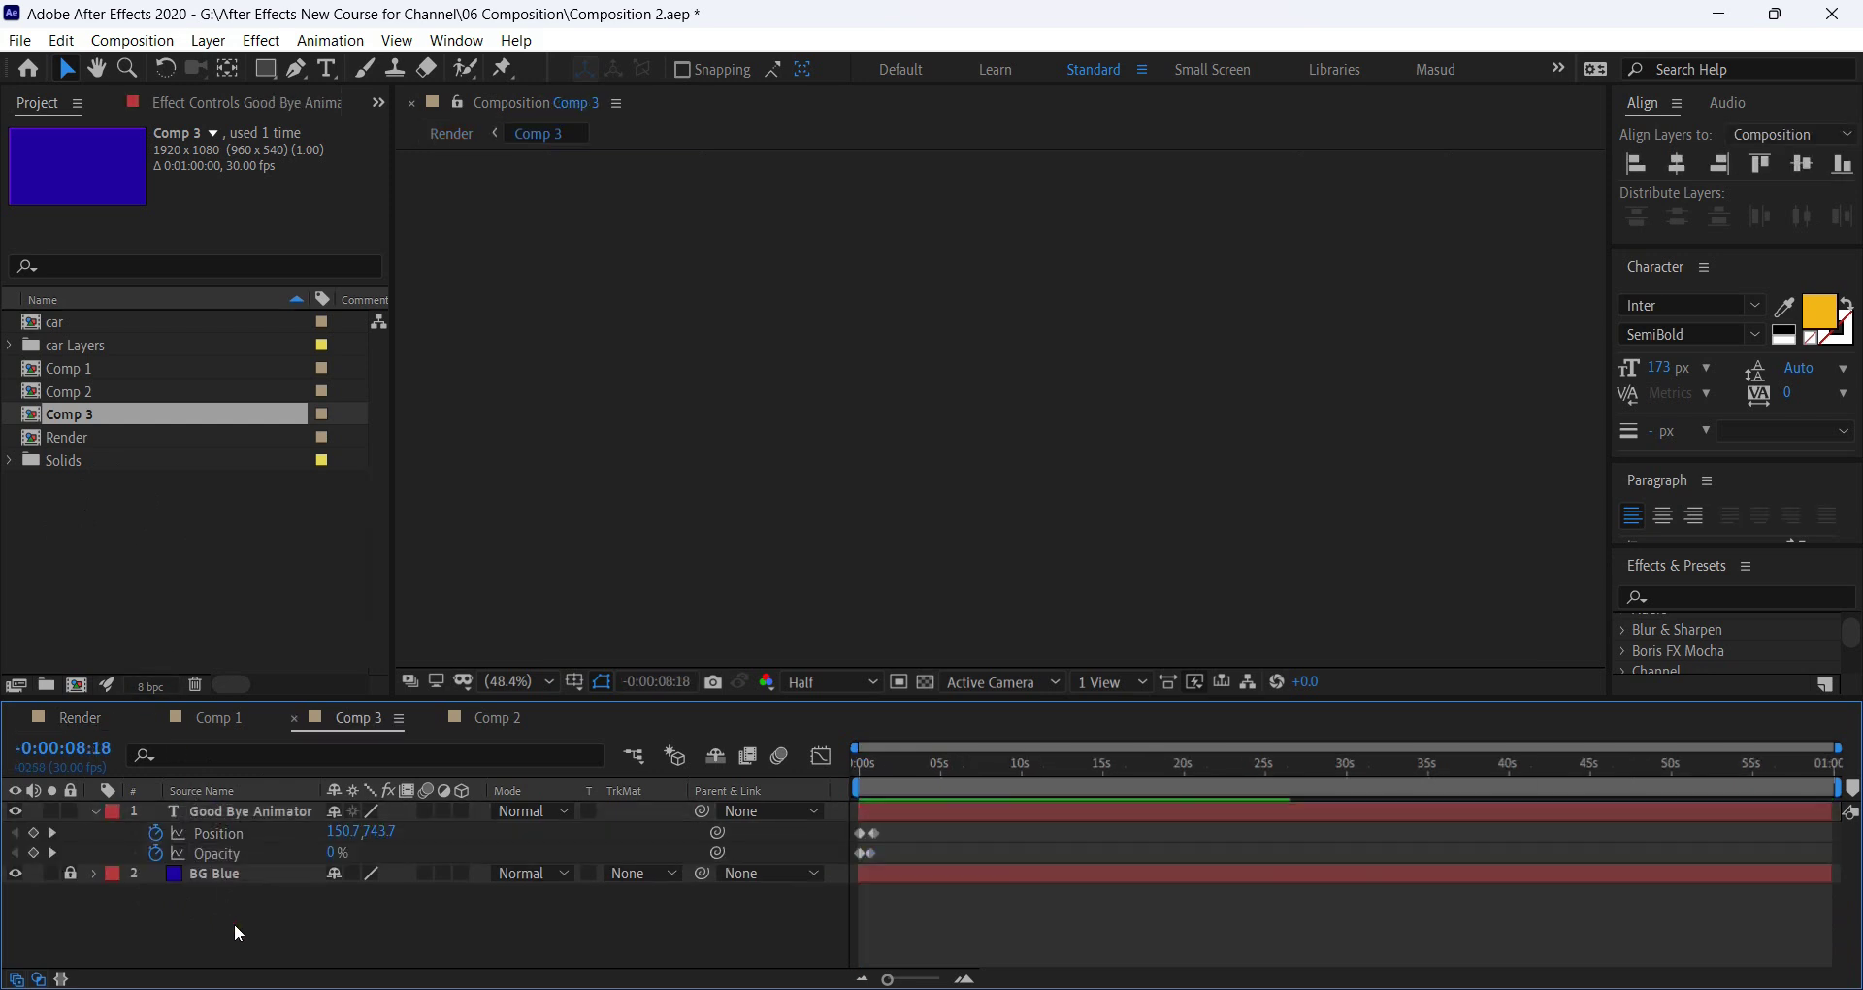
pyautogui.click(58, 388)
pyautogui.moveTo(58, 388); pyautogui.dragTo(209, 807)
pyautogui.press('Home')
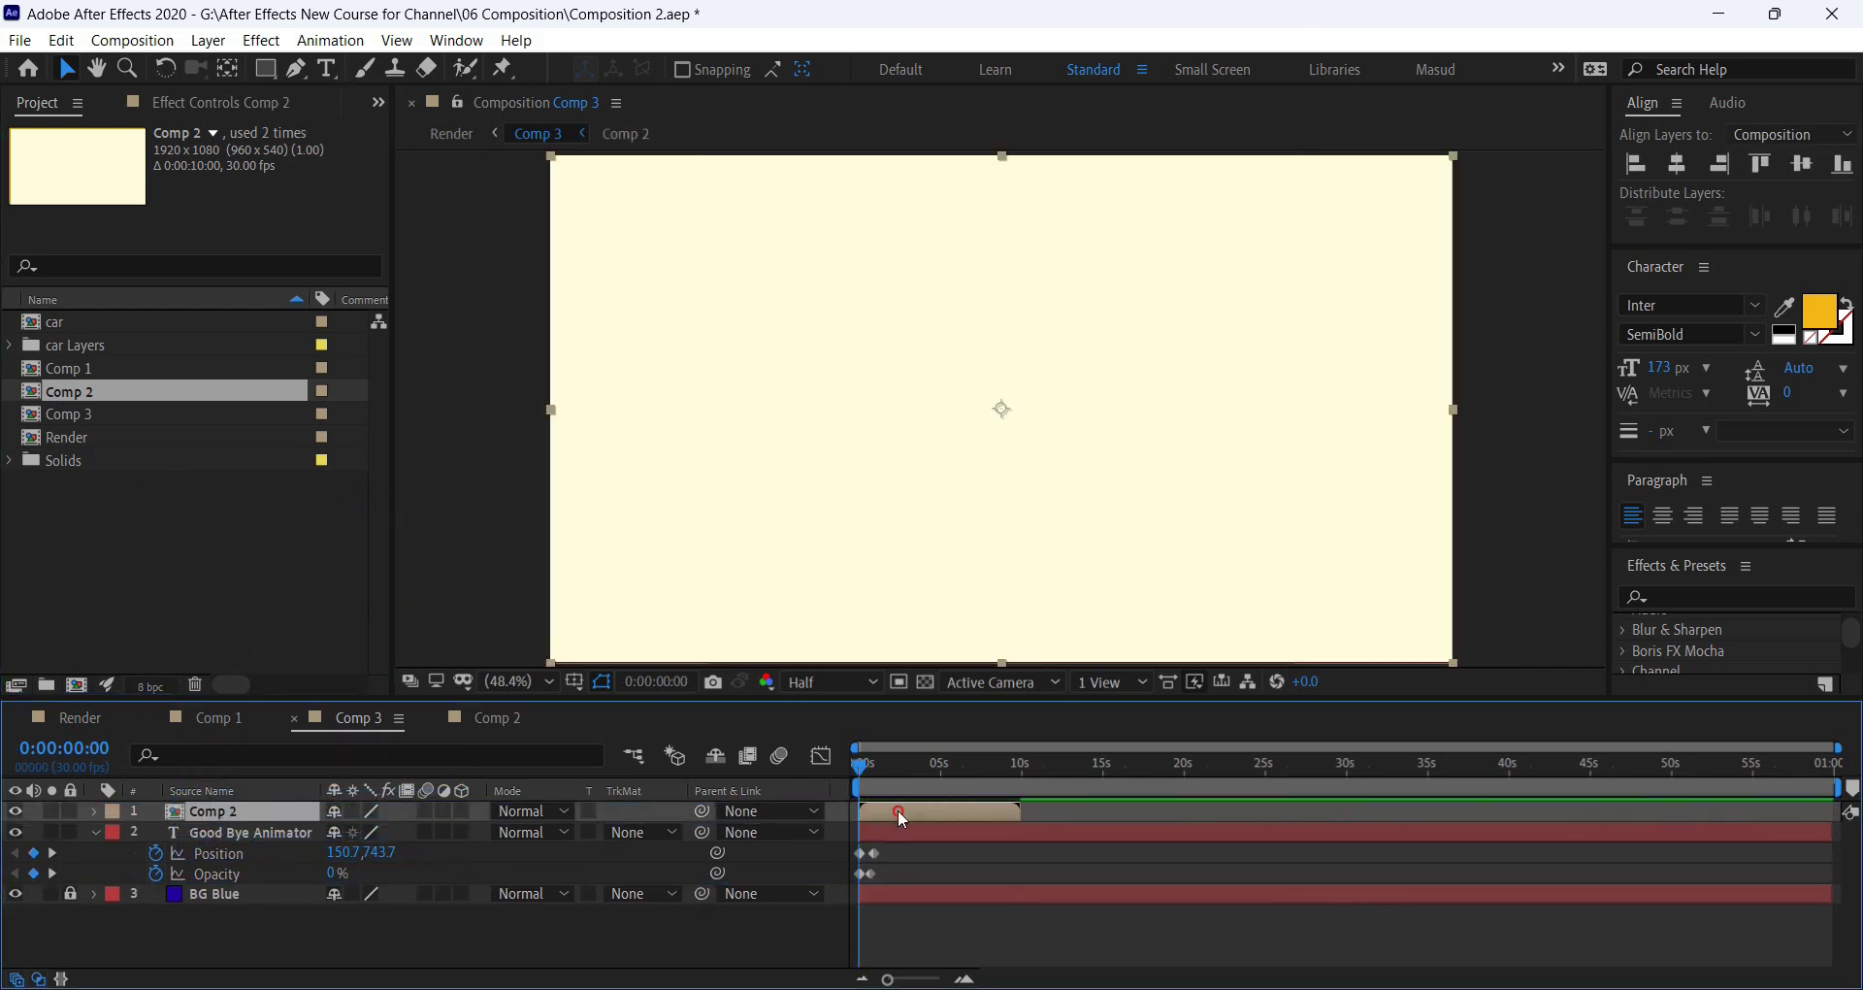
pyautogui.moveTo(899, 815); pyautogui.dragTo(914, 827)
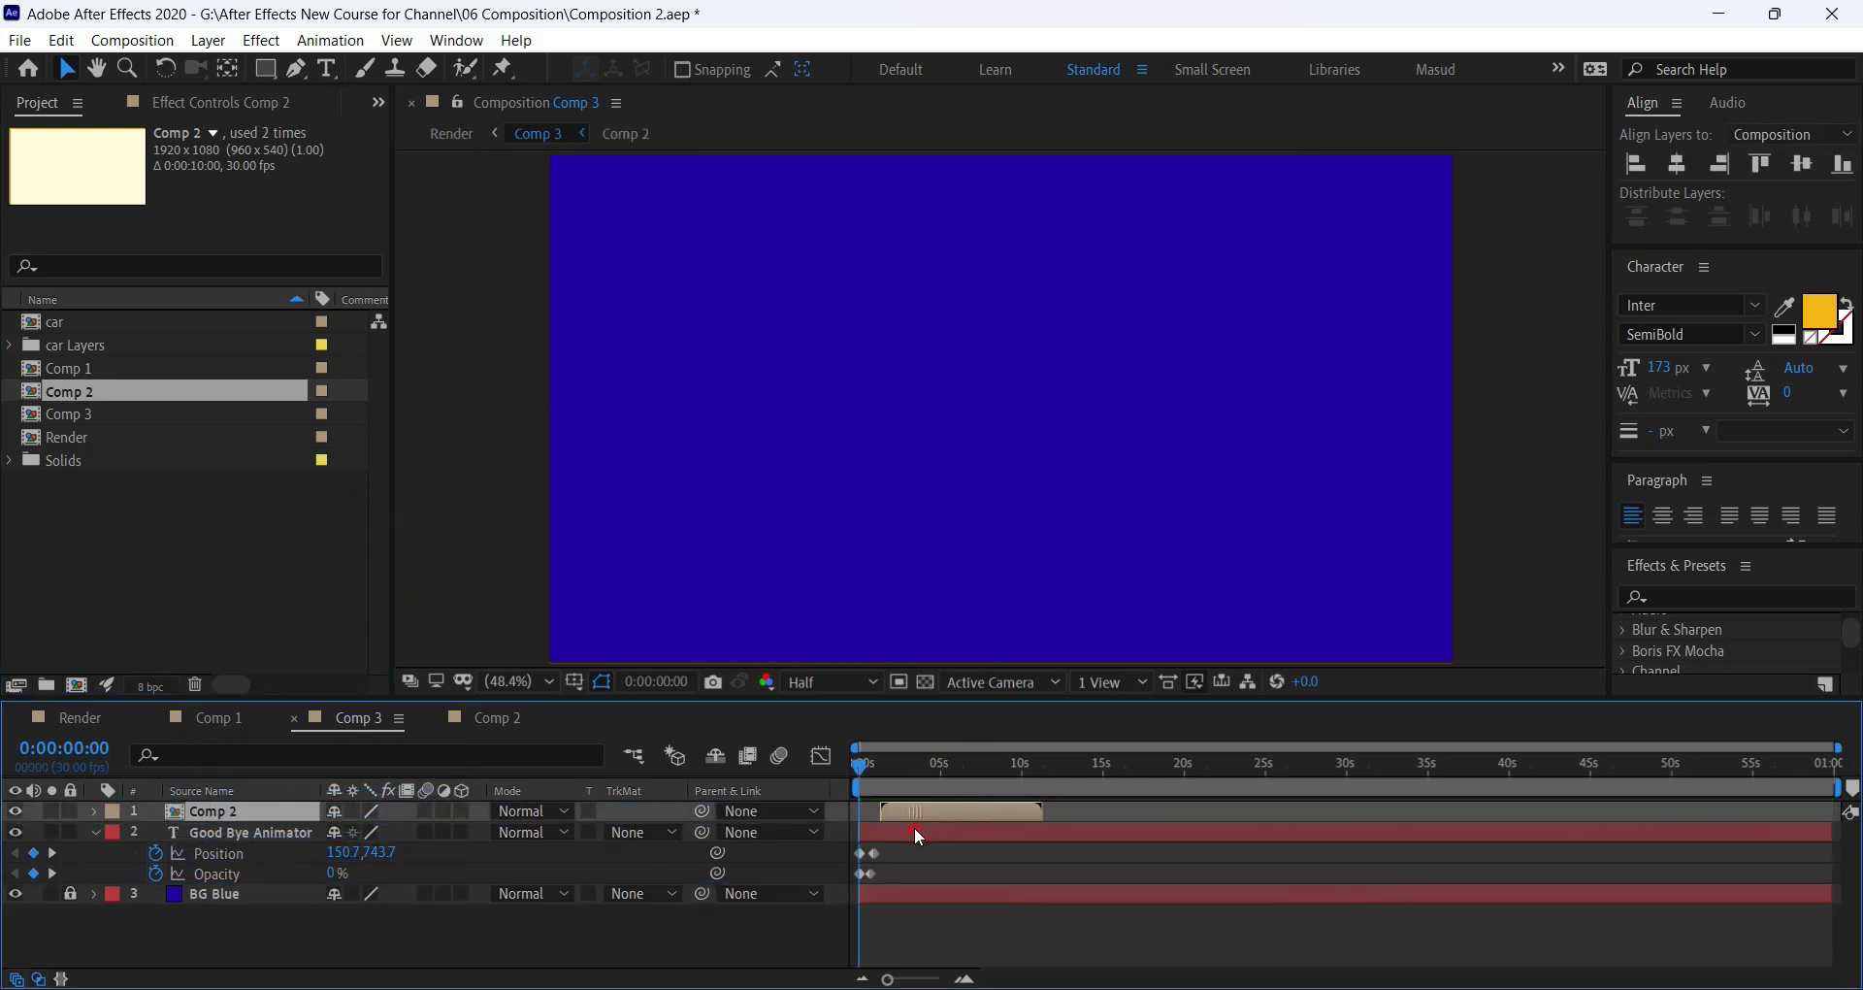
# Check Render and Comp 1, and delete the nested Comp 2 layer from Comp 3.
pyautogui.click(61, 716)
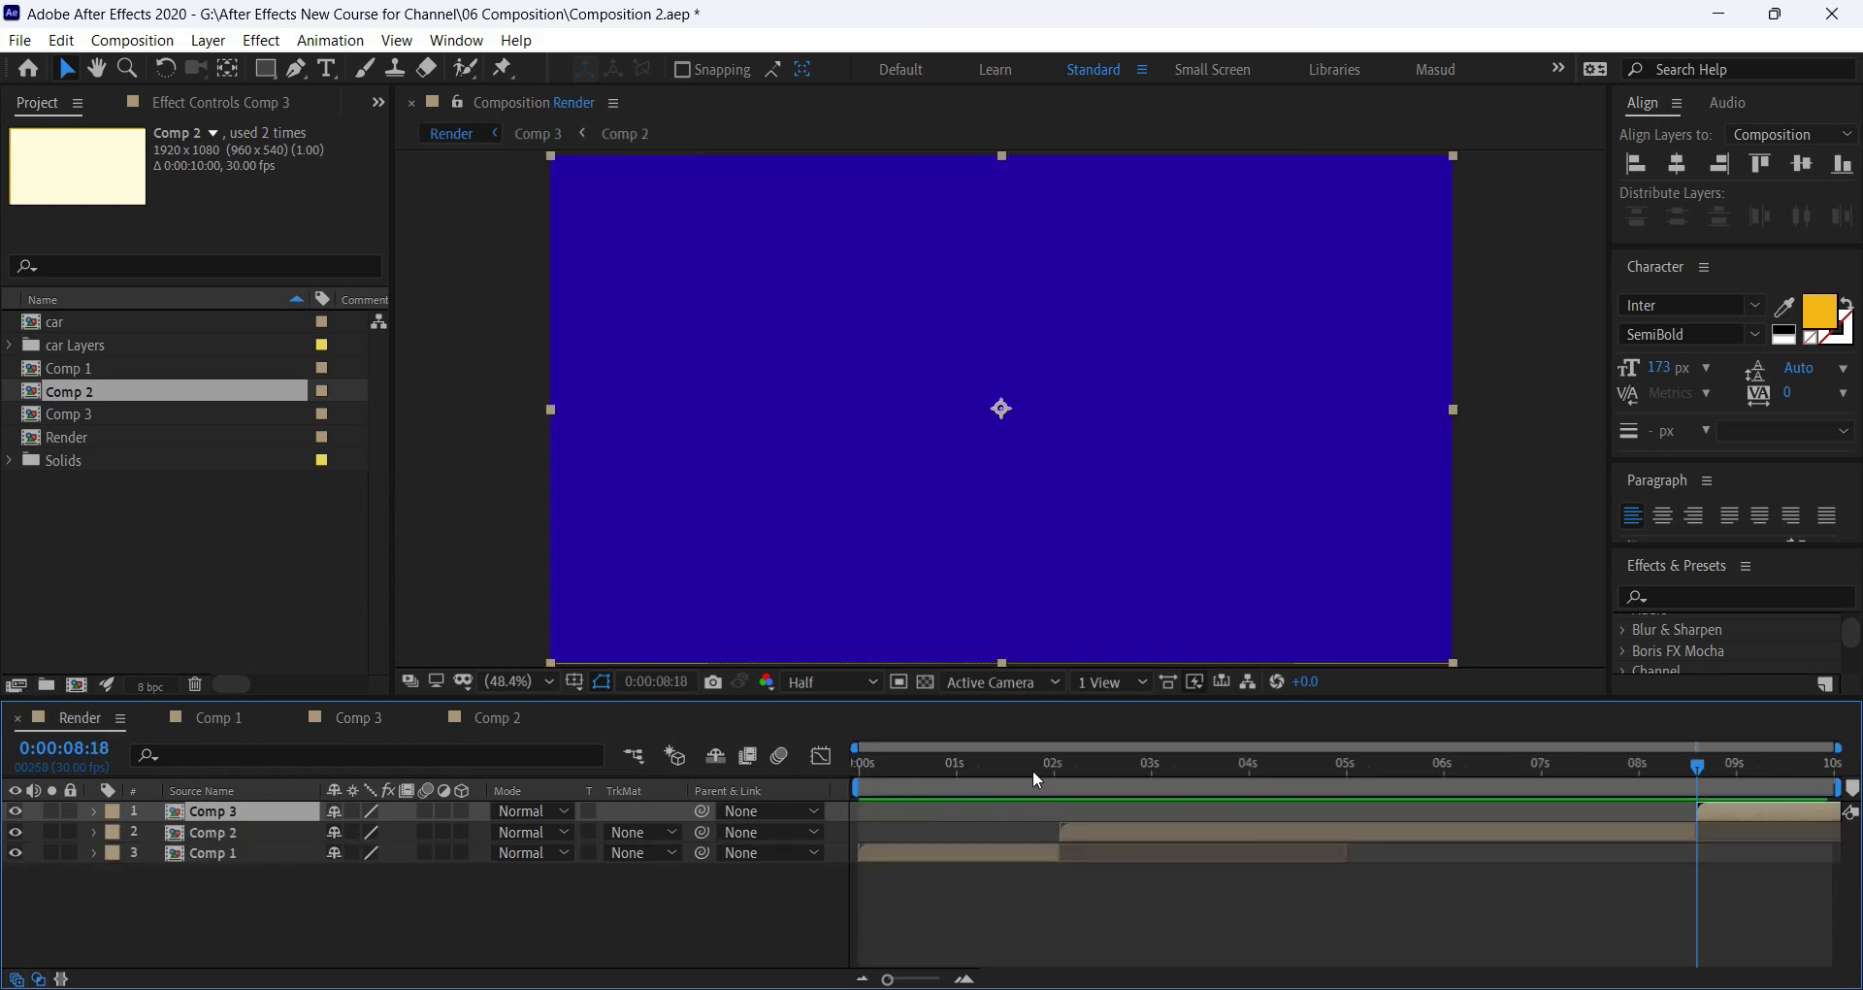
pyautogui.click(224, 720)
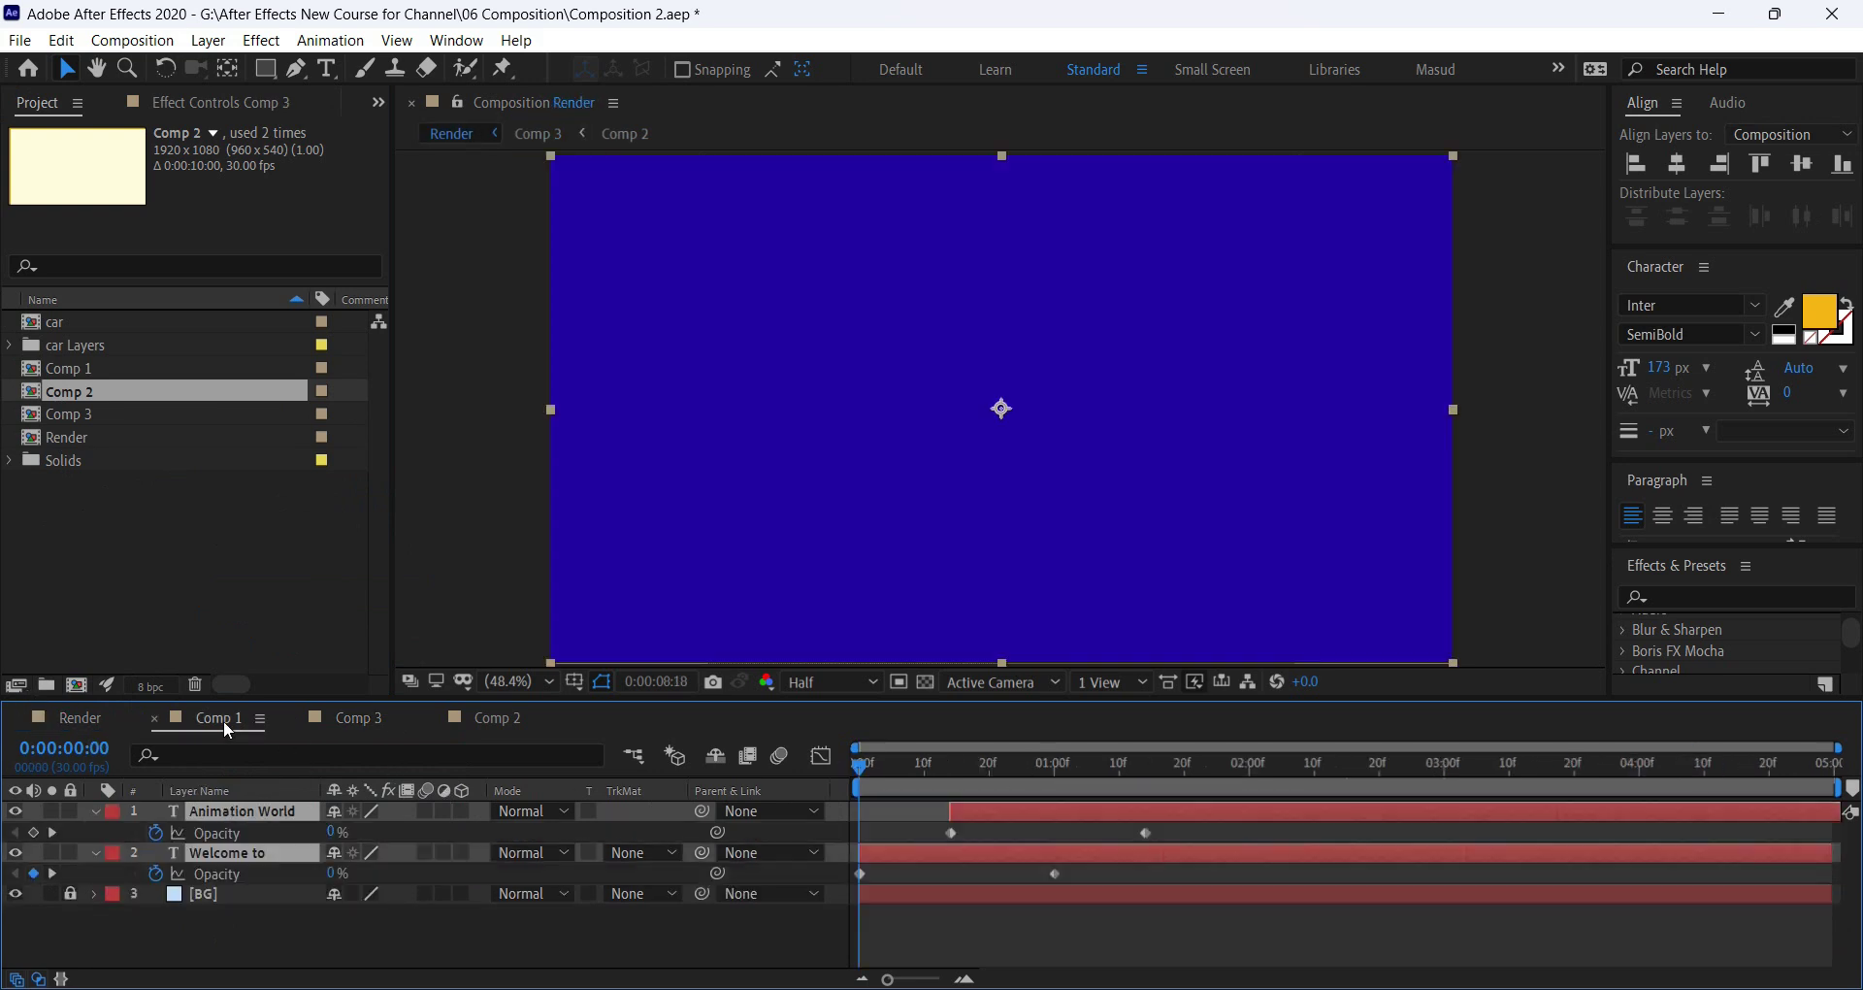
pyautogui.click(339, 720)
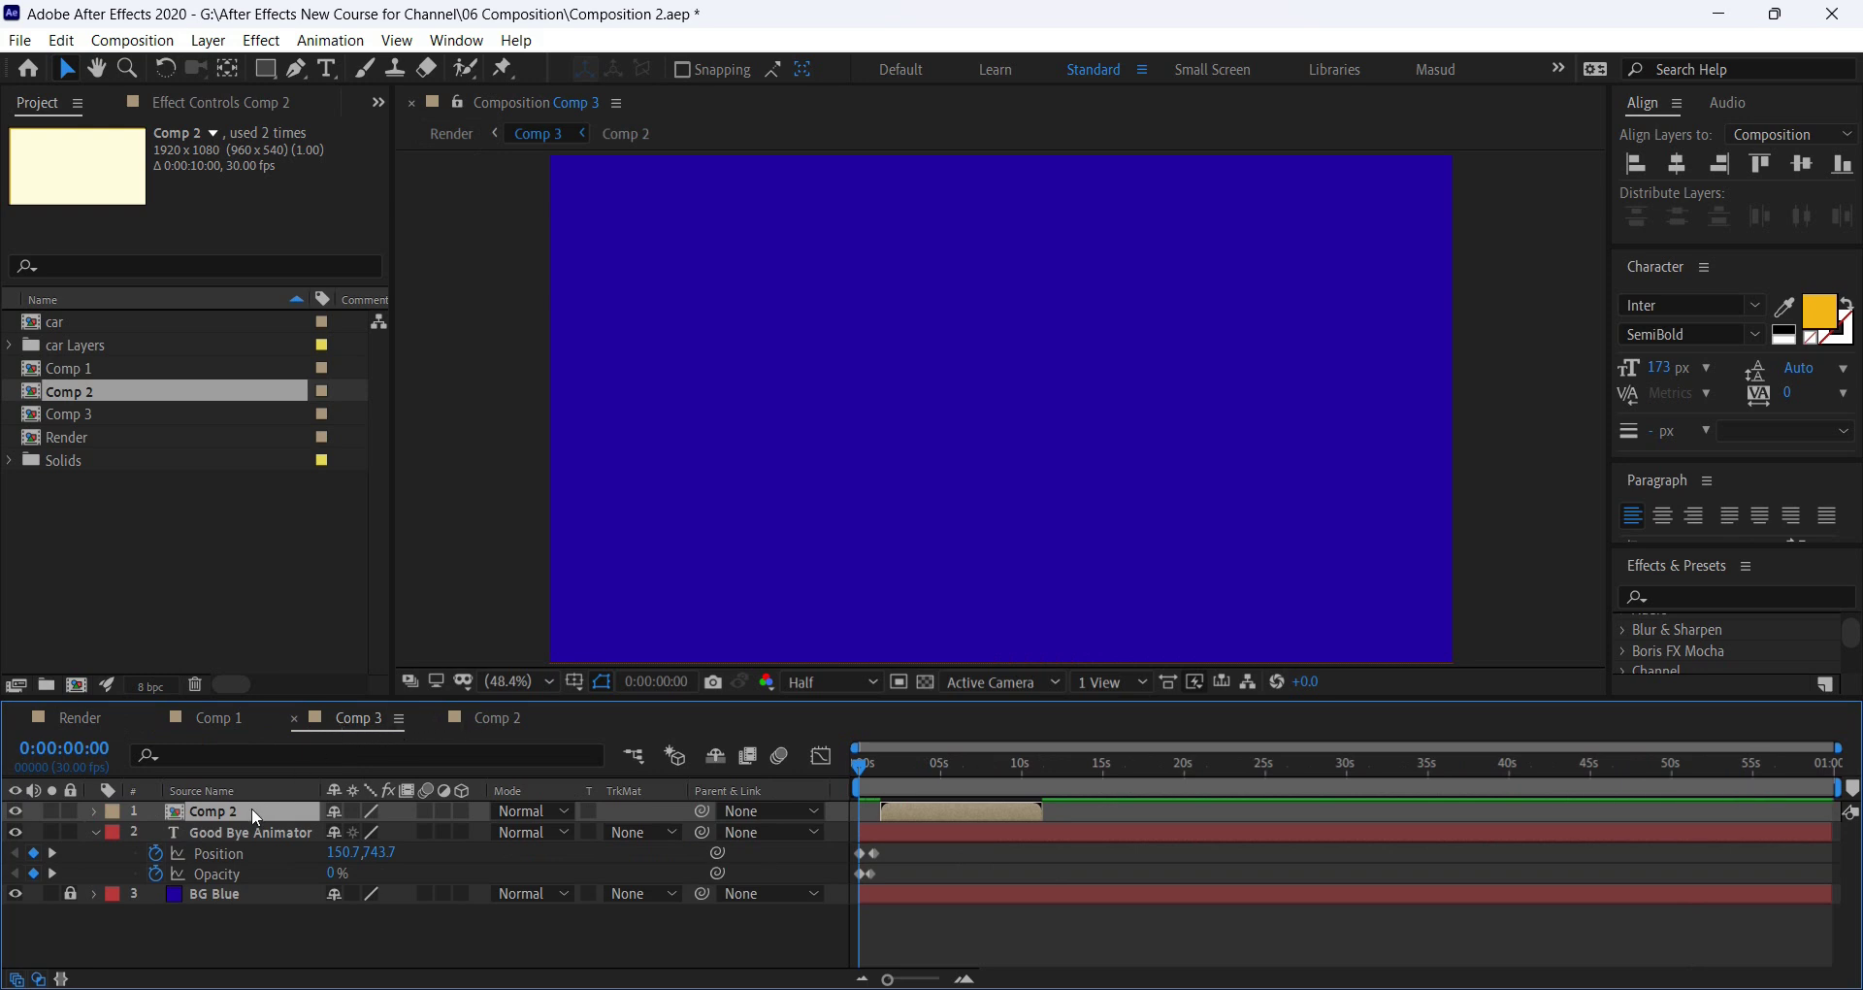
pyautogui.press('Delete')
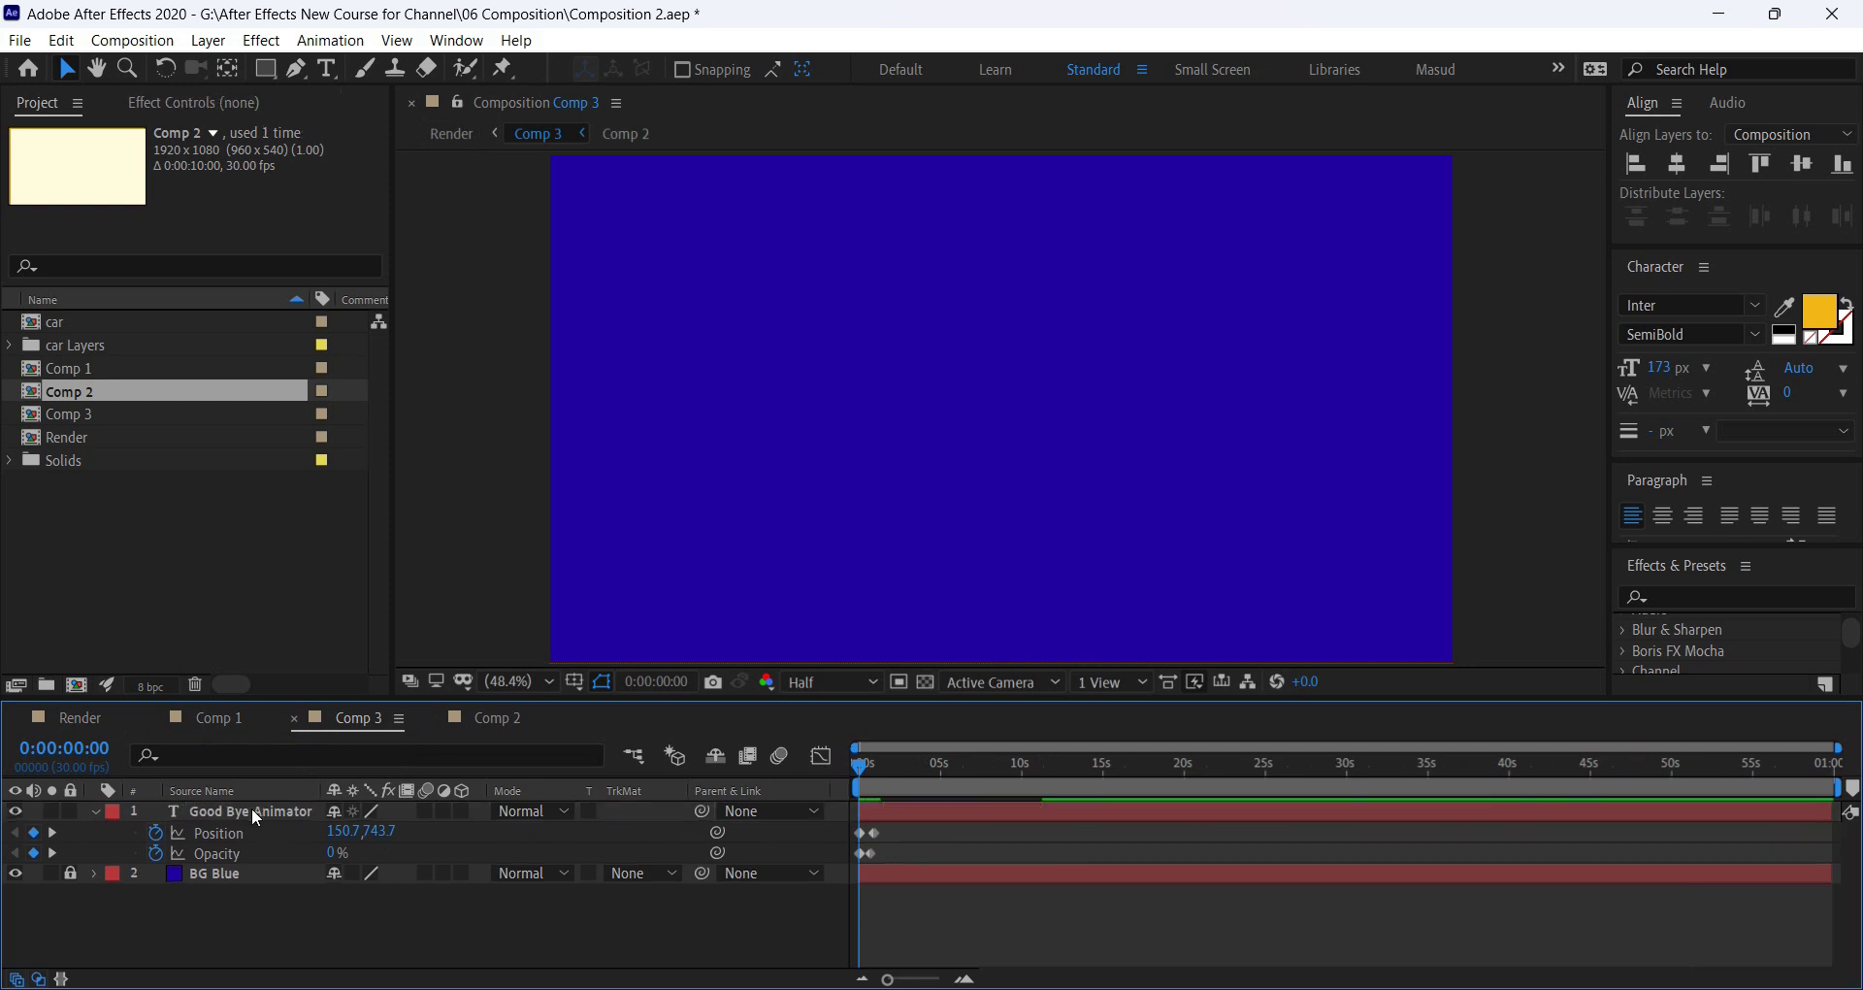
# Nest Comp 1 as the top layer of Comp 2, starting at about 6.4 seconds, and scrub through it.
pyautogui.moveTo(498, 730); pyautogui.dragTo(318, 720)
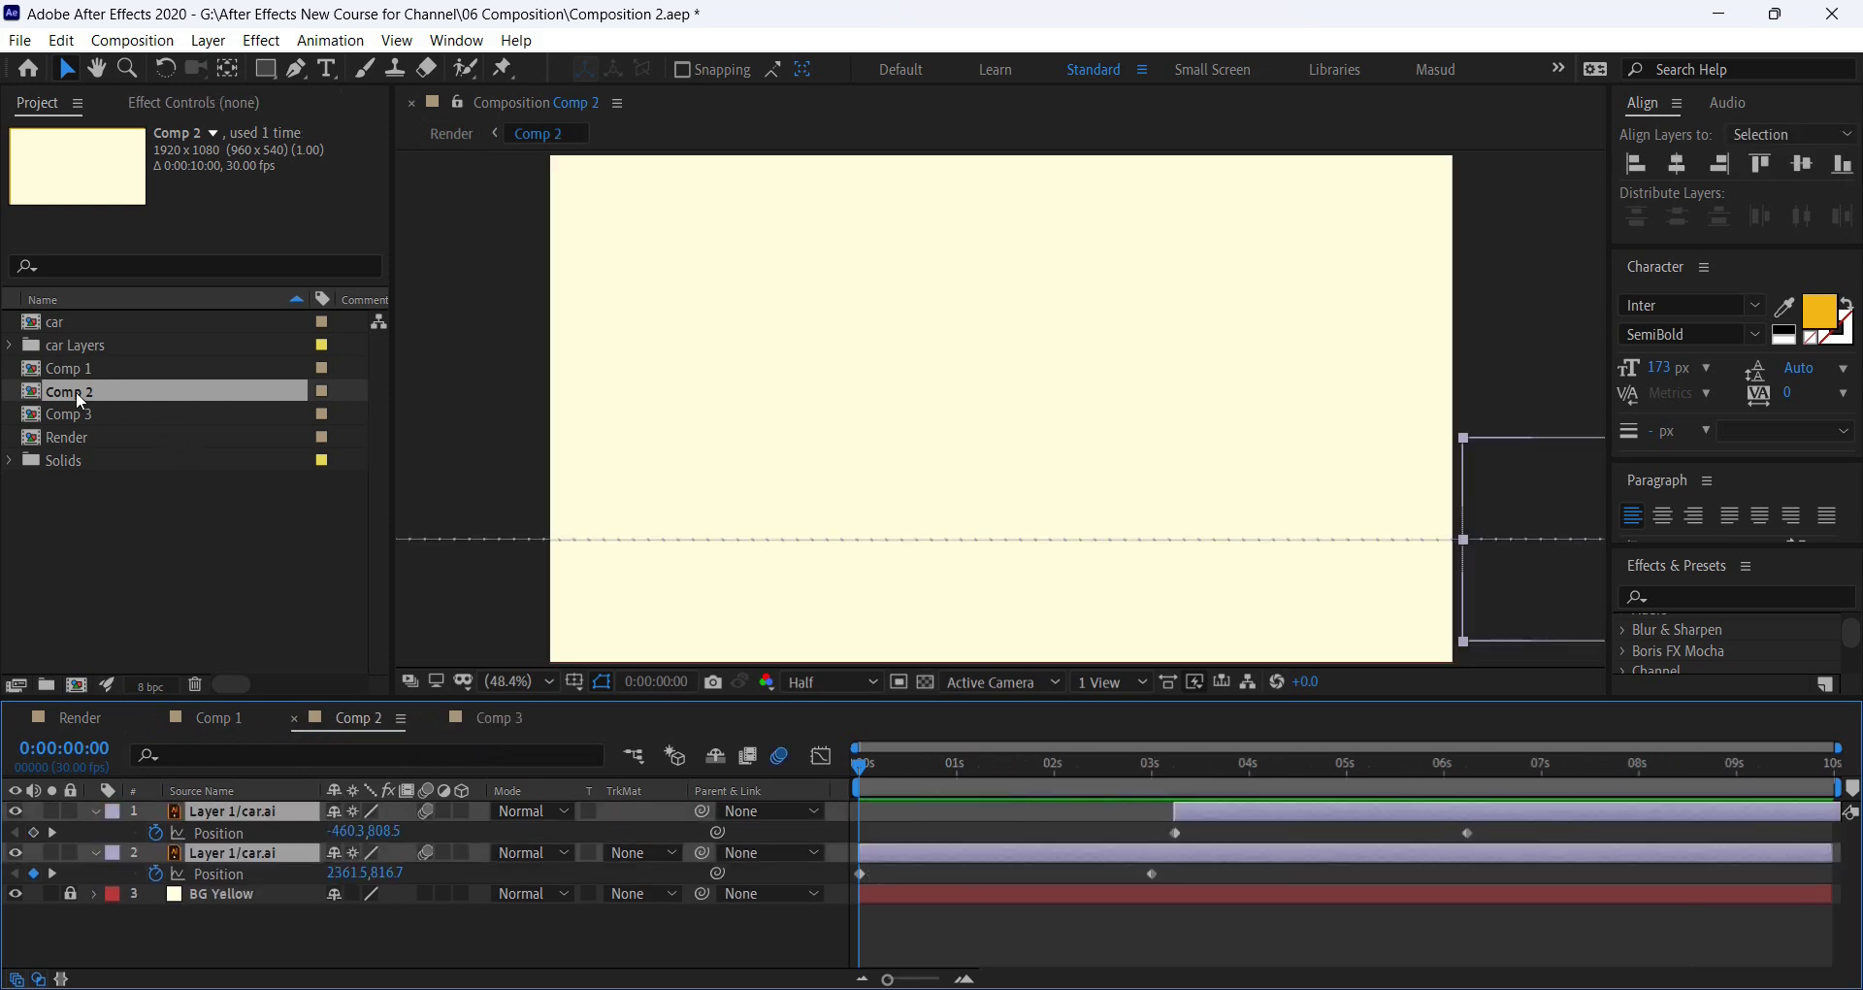
pyautogui.moveTo(70, 415); pyautogui.dragTo(247, 801)
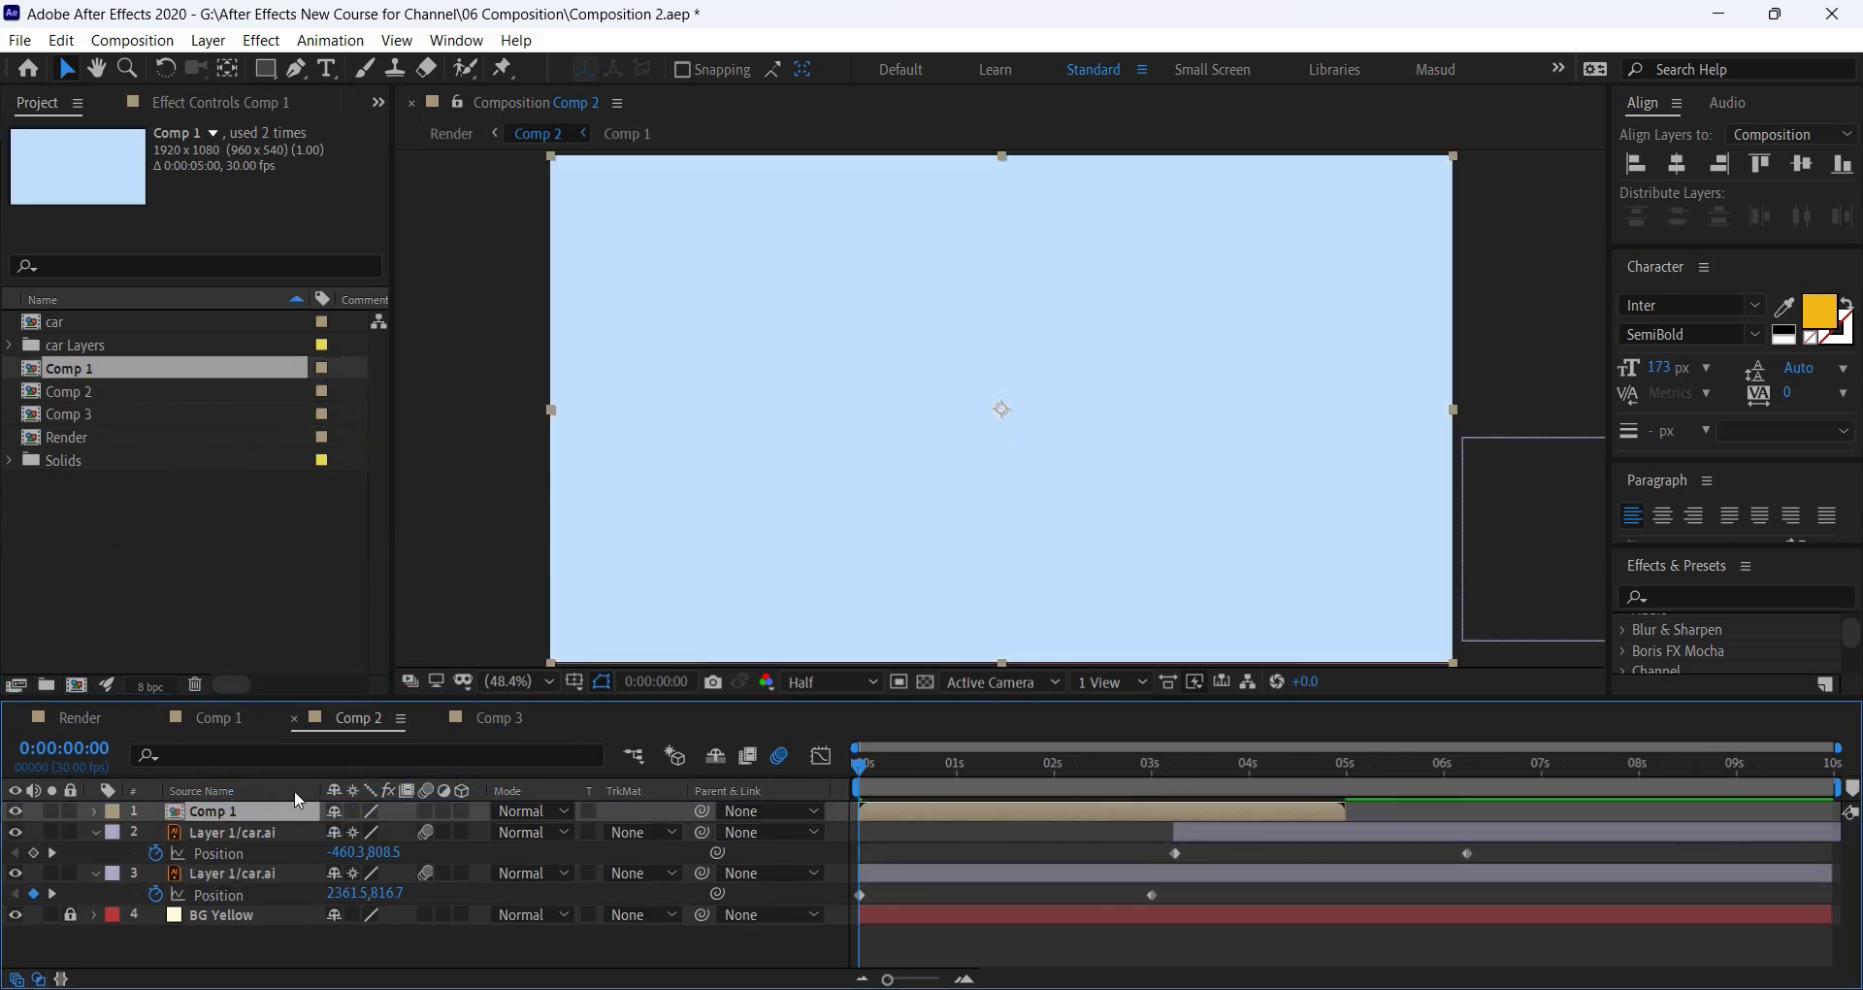
pyautogui.moveTo(952, 814); pyautogui.dragTo(1564, 815)
pyautogui.moveTo(1260, 761); pyautogui.dragTo(1610, 786)
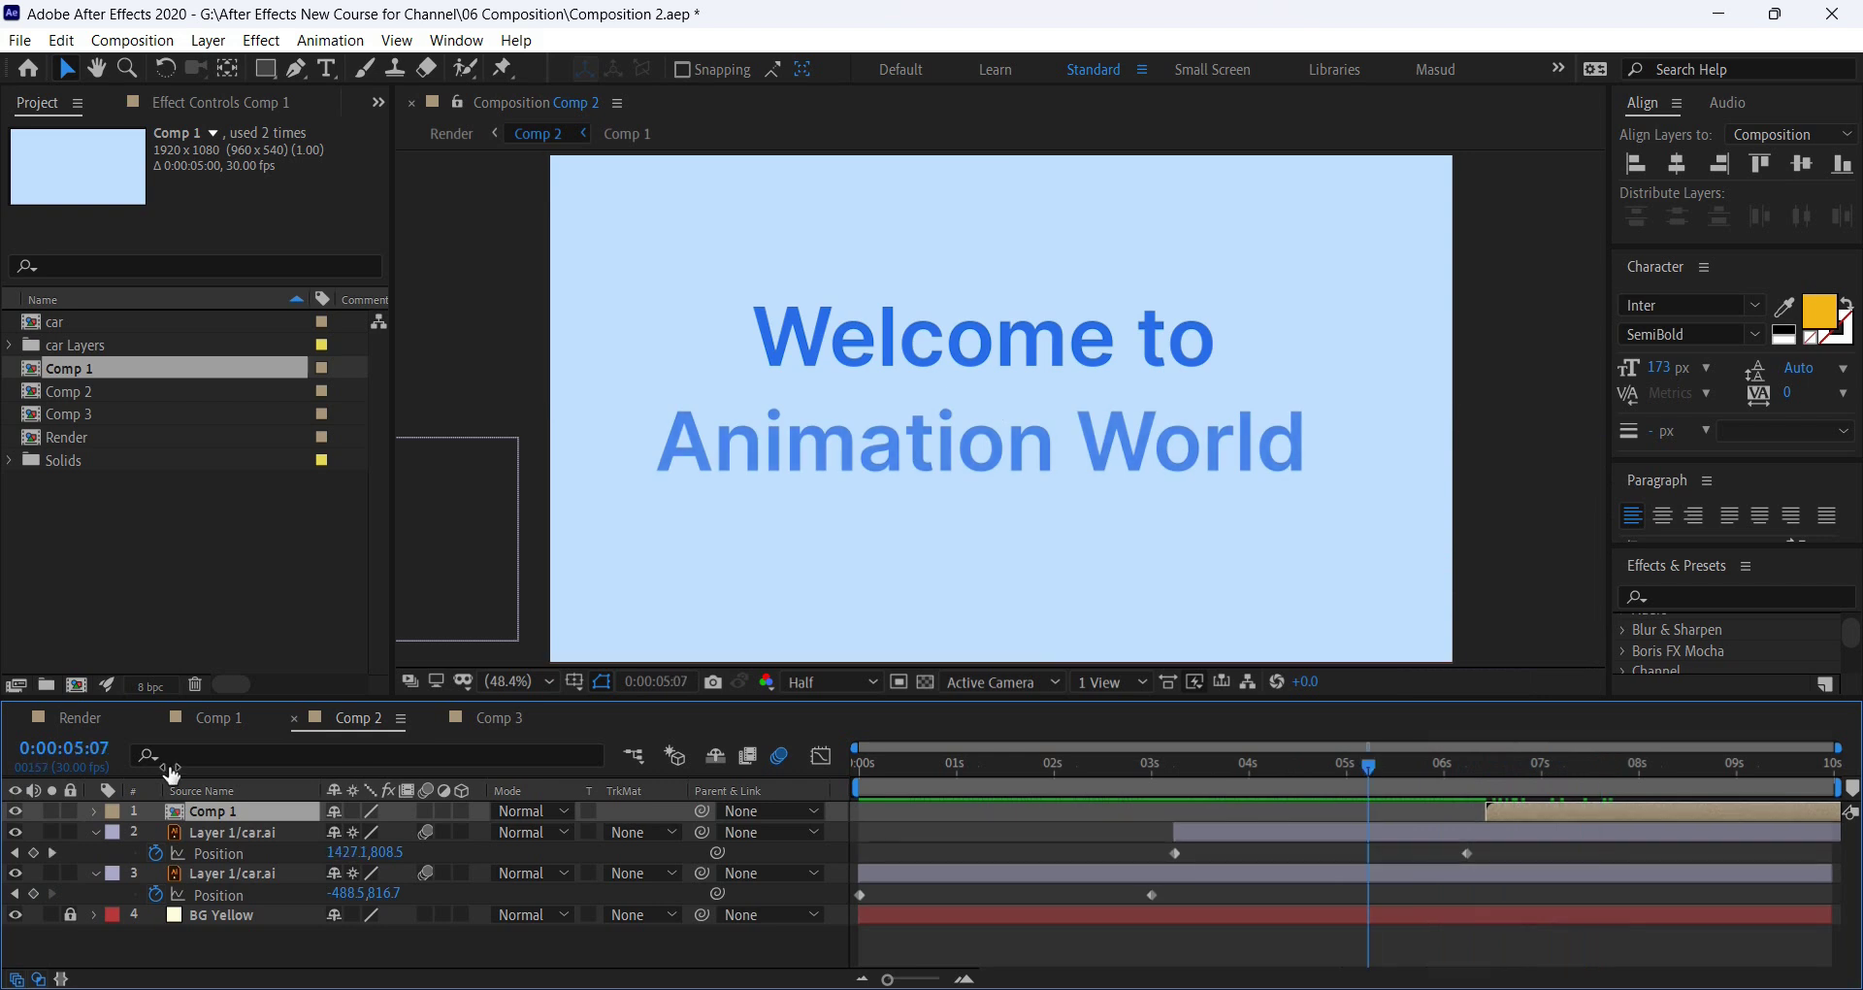
# Scrub Render and Comp 2 to compare how the nested Comp 1 plays, ending in Render at 0:00:02:01.
pyautogui.click(87, 716)
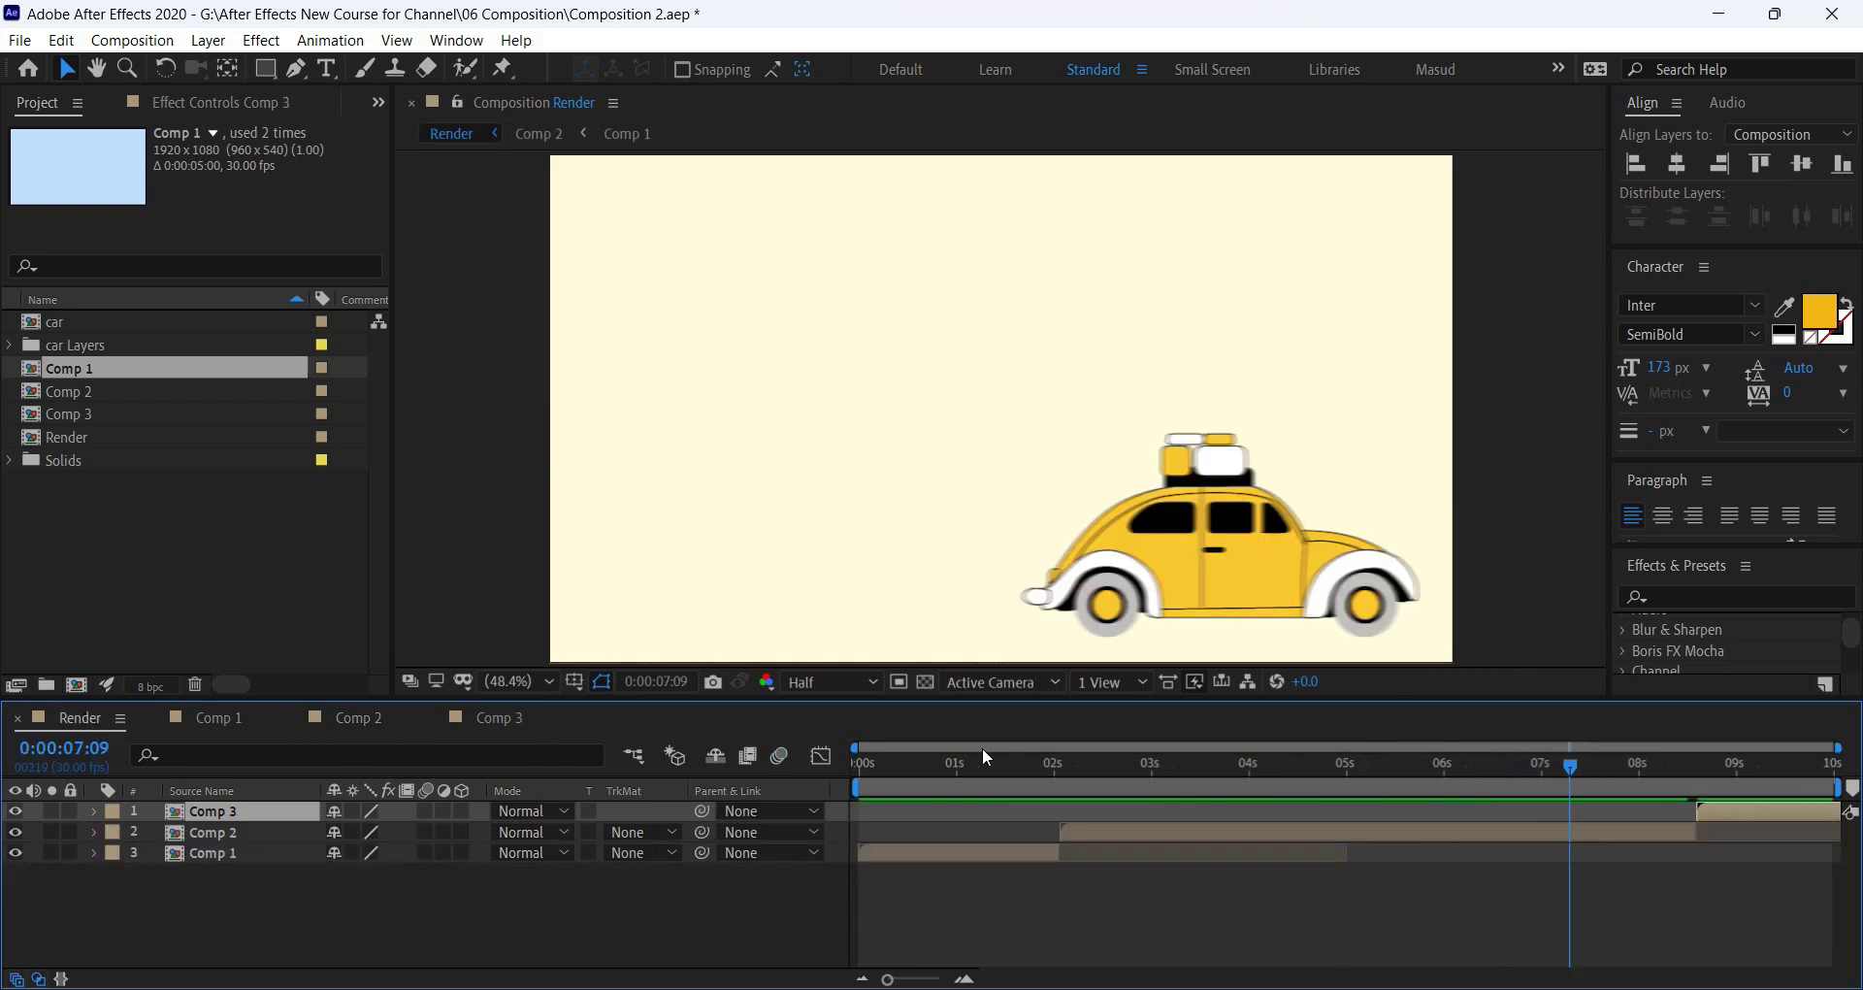
pyautogui.moveTo(974, 765); pyautogui.dragTo(1670, 789)
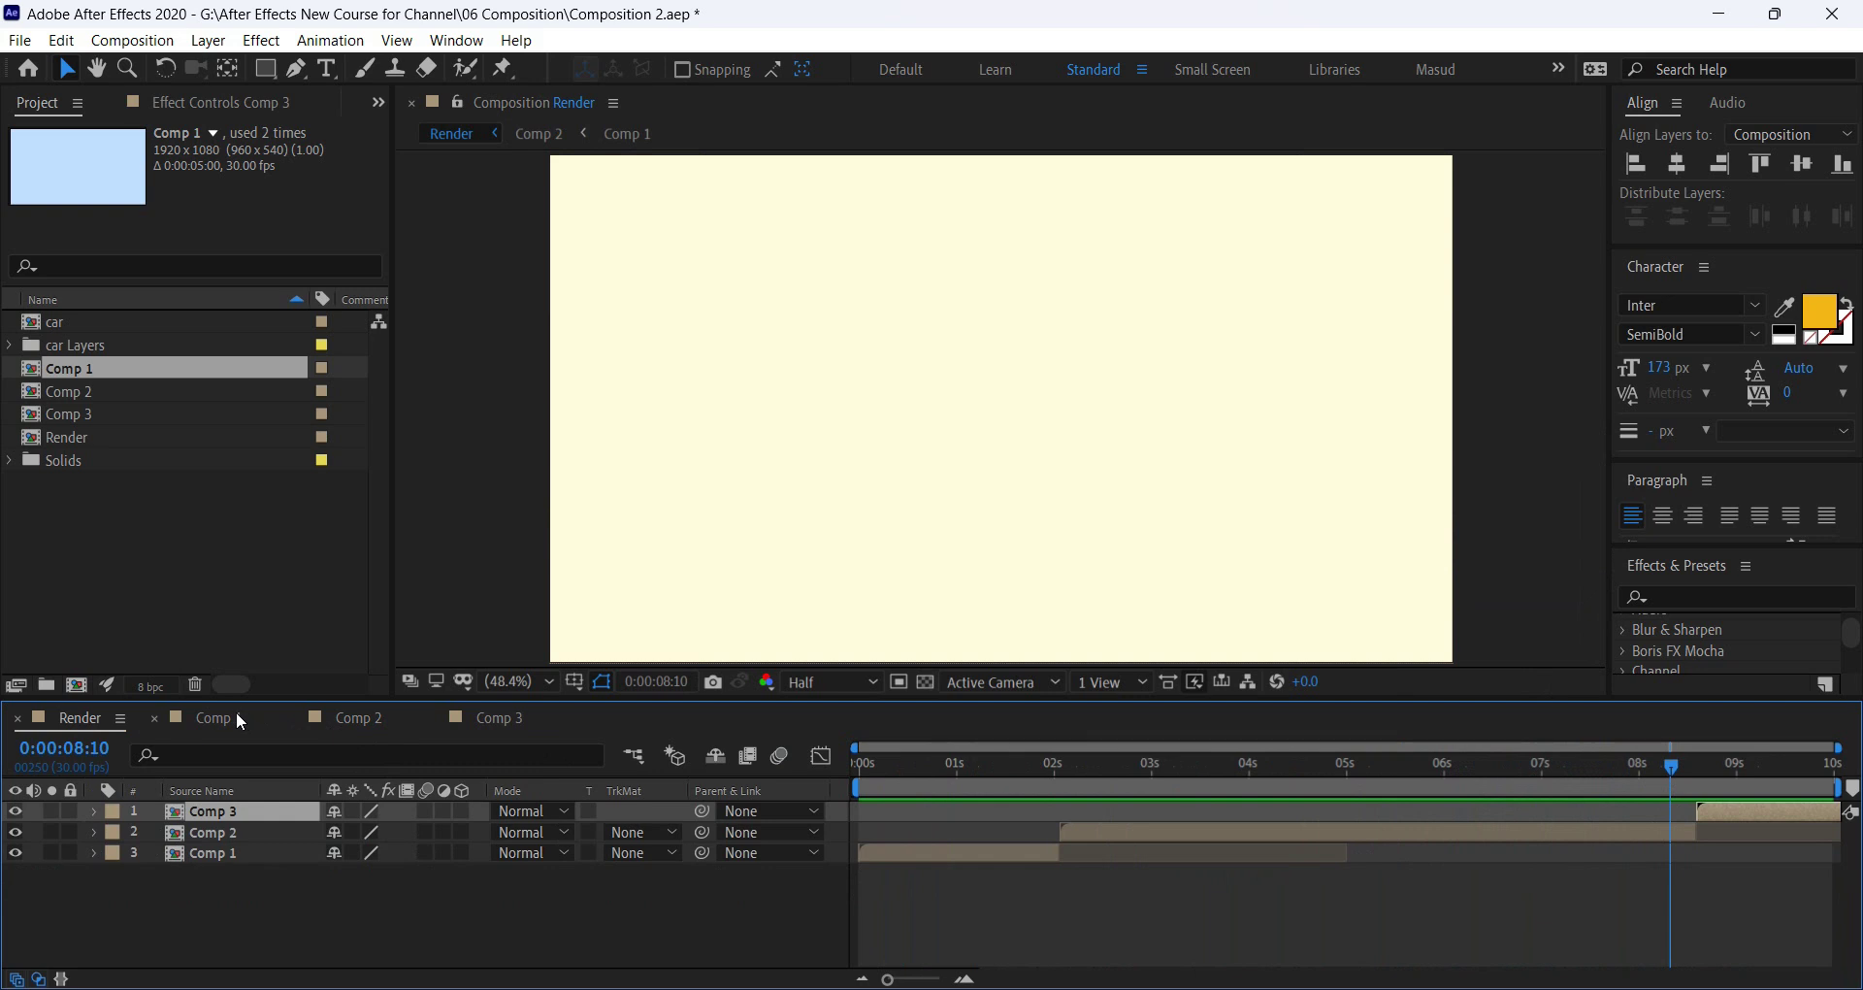
pyautogui.click(1195, 828)
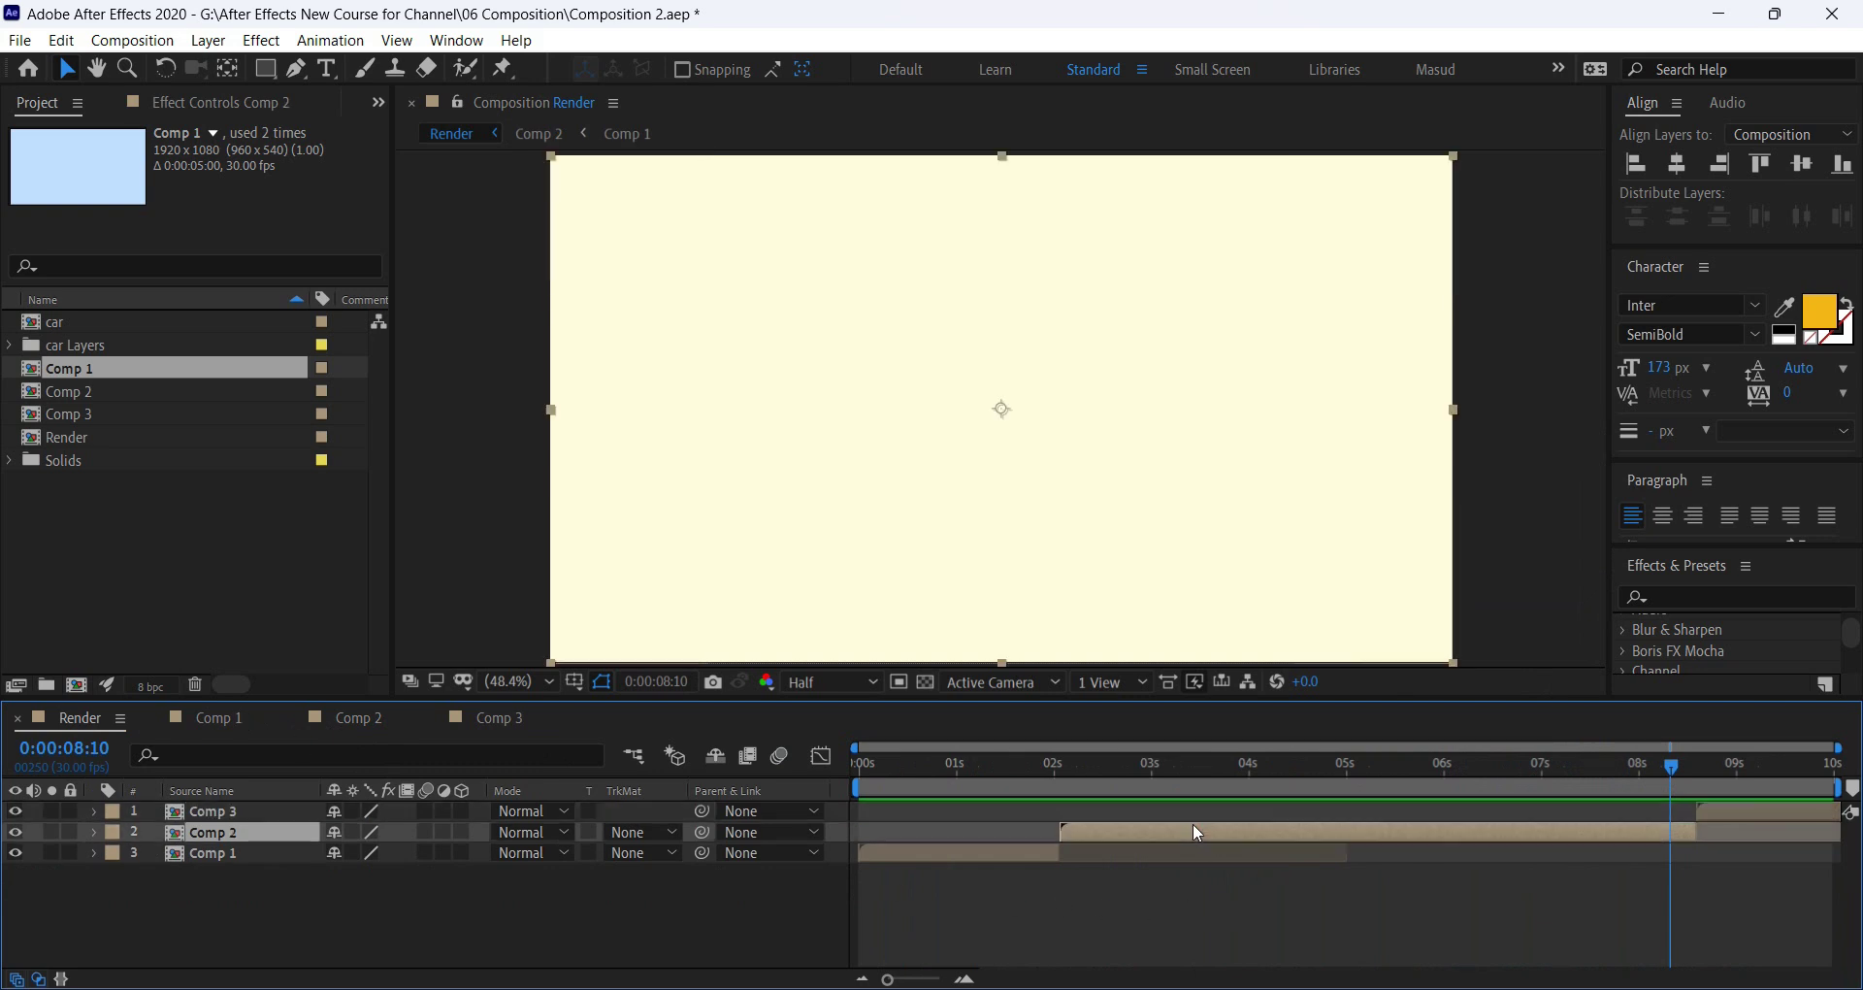
pyautogui.click(369, 719)
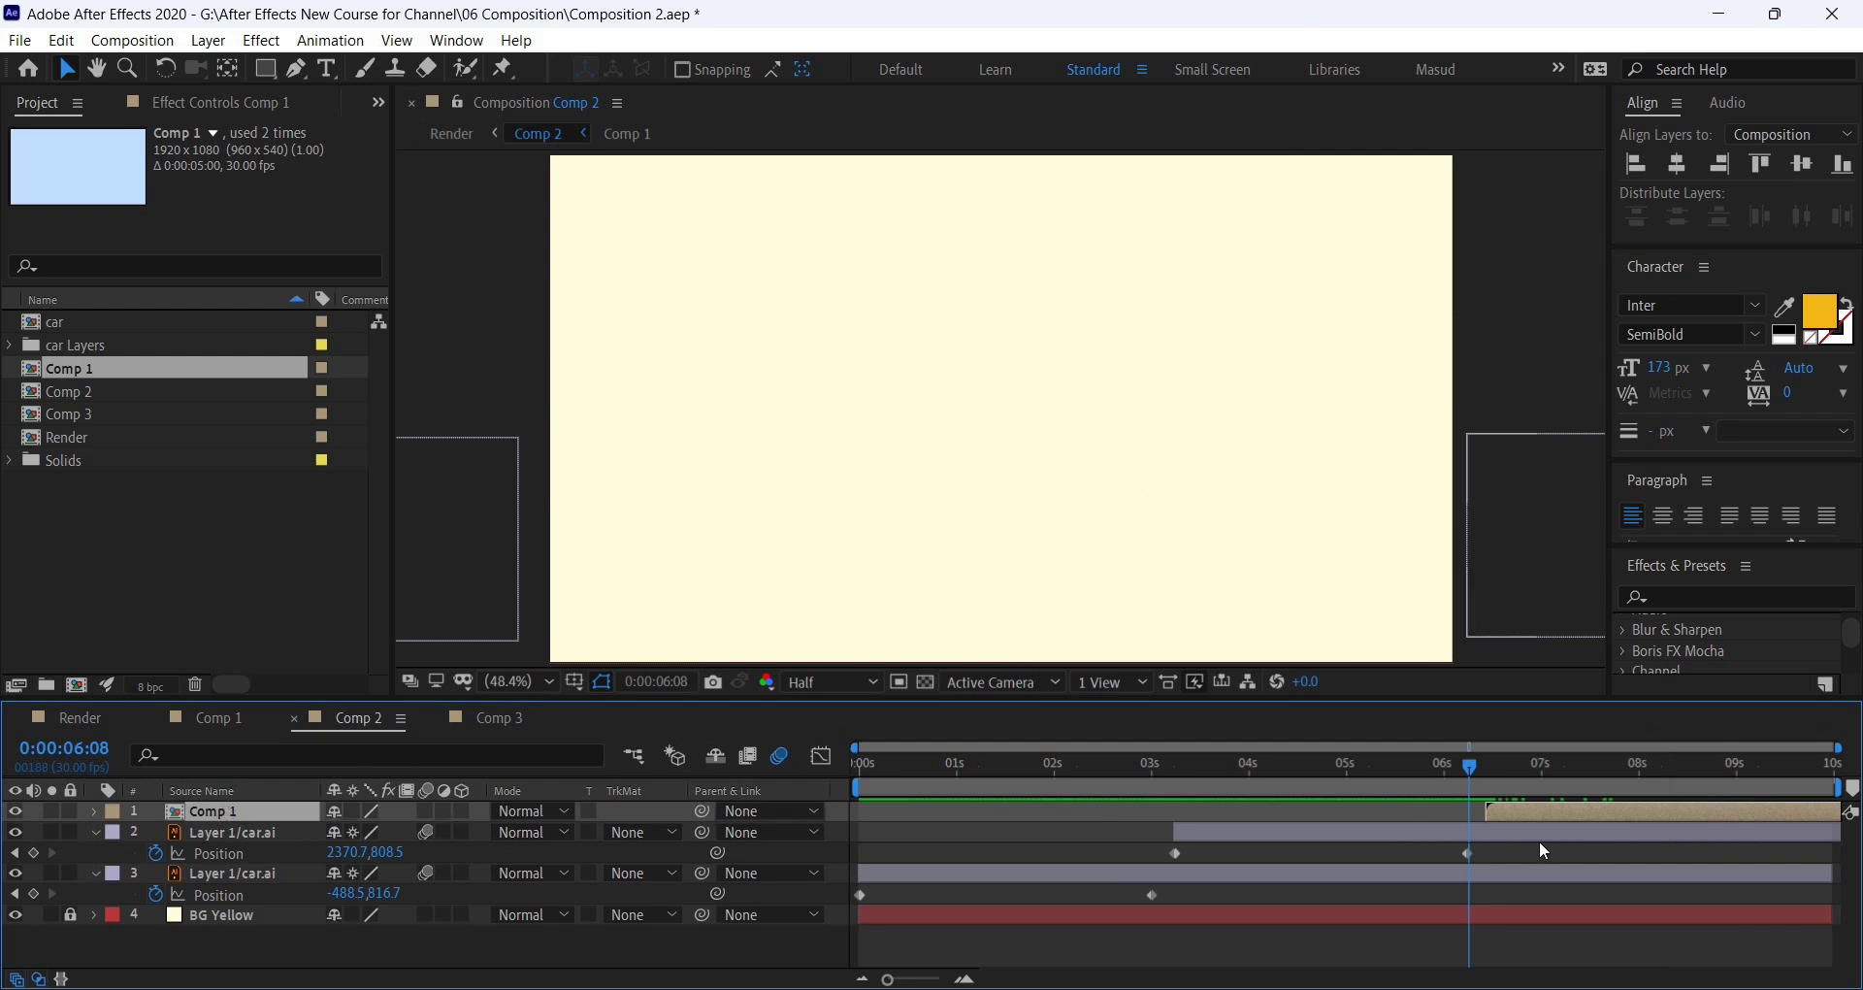
pyautogui.moveTo(1469, 765); pyautogui.dragTo(1566, 784)
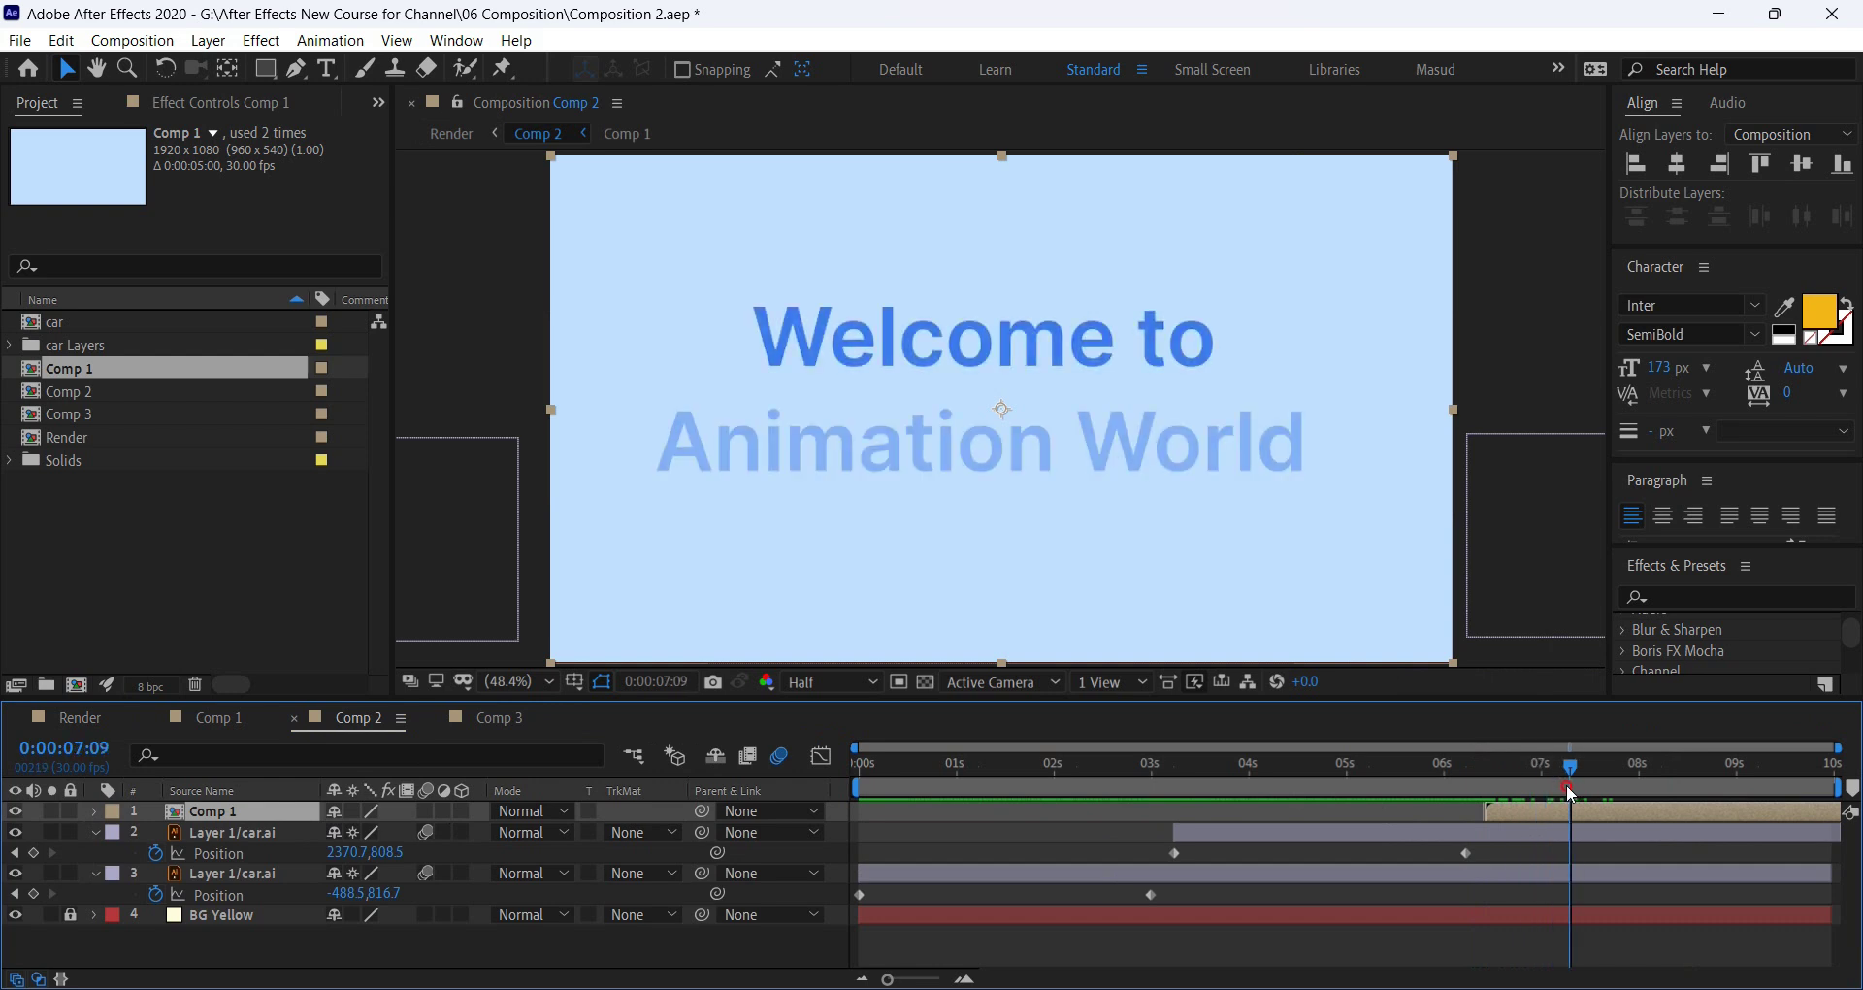
pyautogui.click(80, 718)
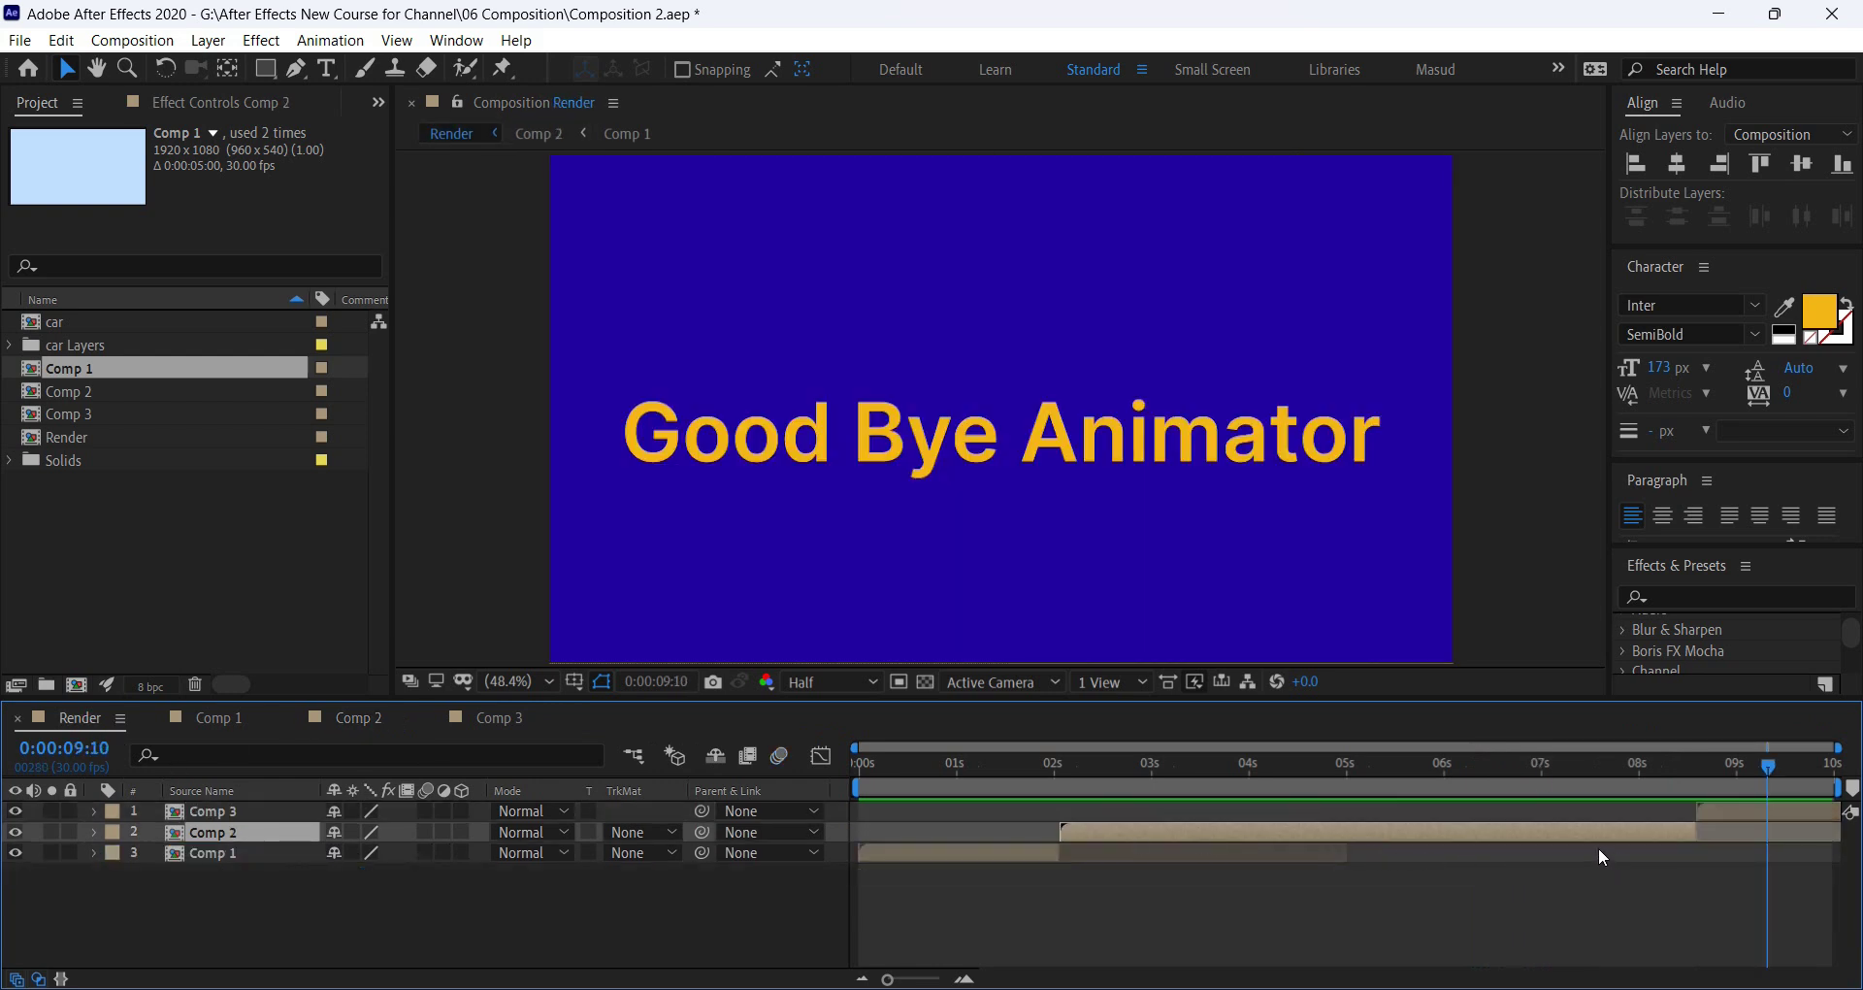
pyautogui.click(1056, 768)
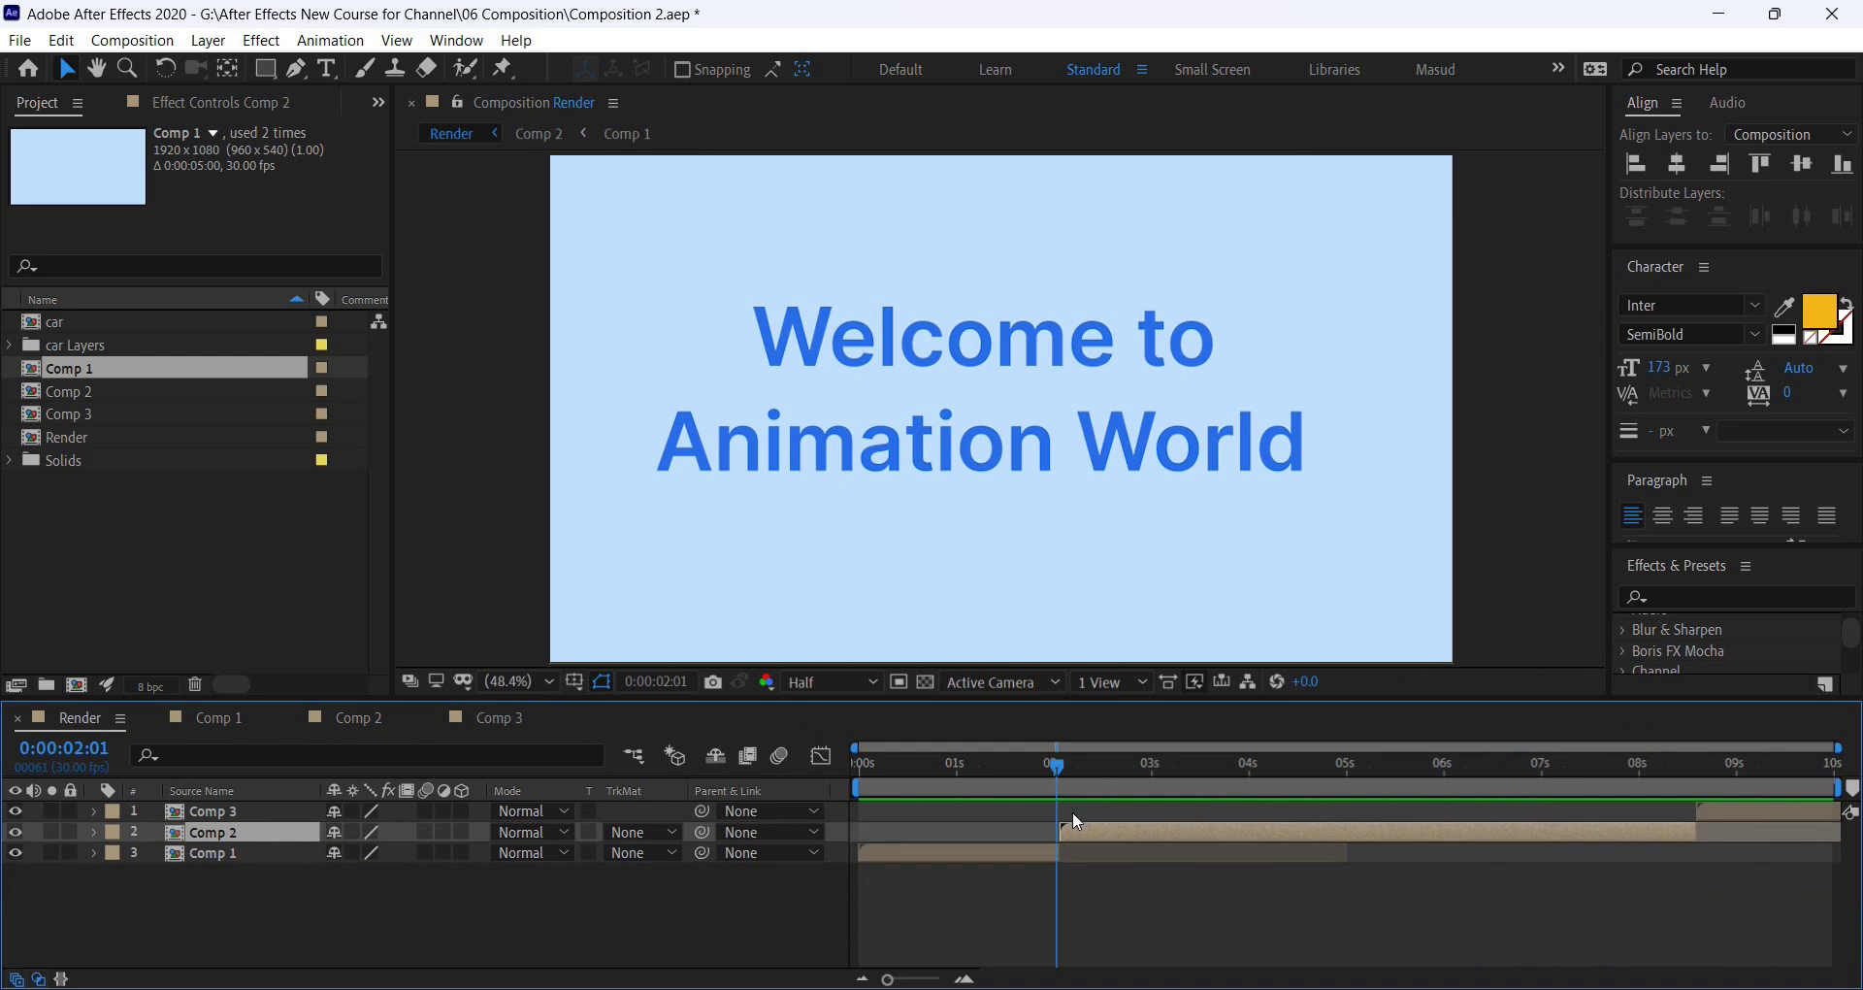
# Scrub Render through the Comp 2 layer from 0:00:02:02 to 0:00:08:14, and select that layer.
pyautogui.moveTo(1057, 773); pyautogui.dragTo(1128, 784)
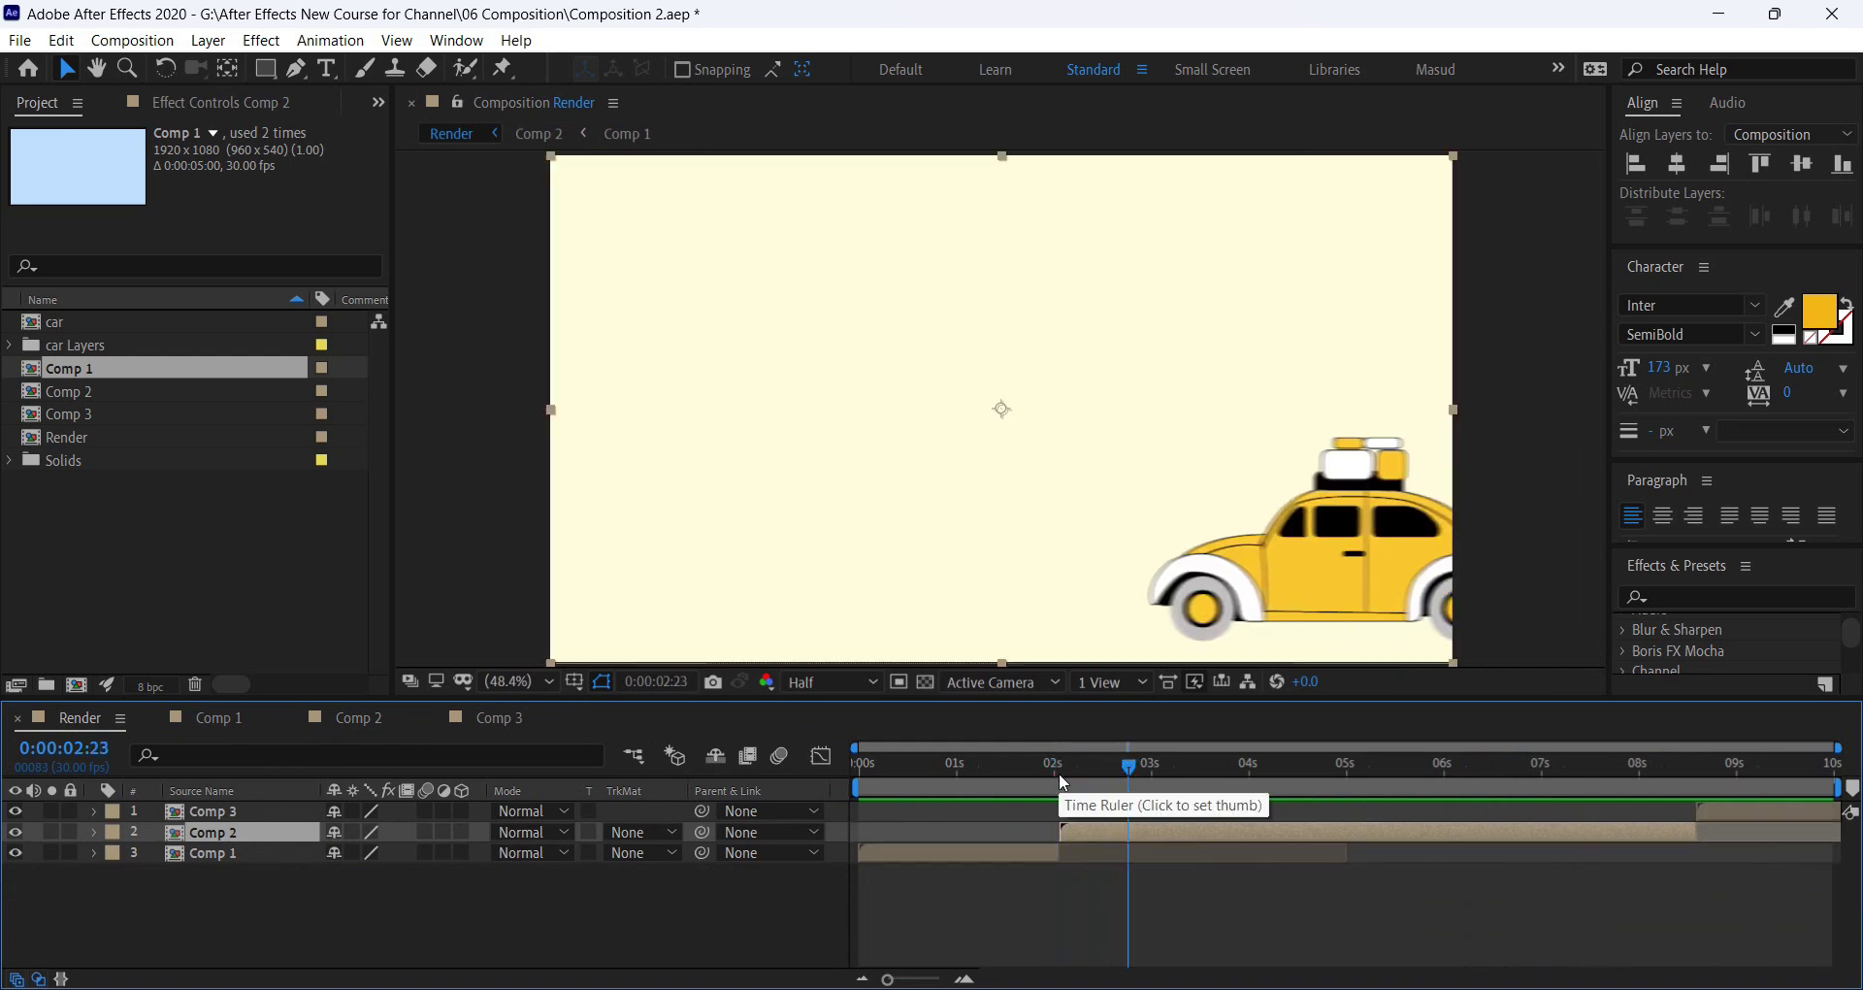
pyautogui.click(1058, 773)
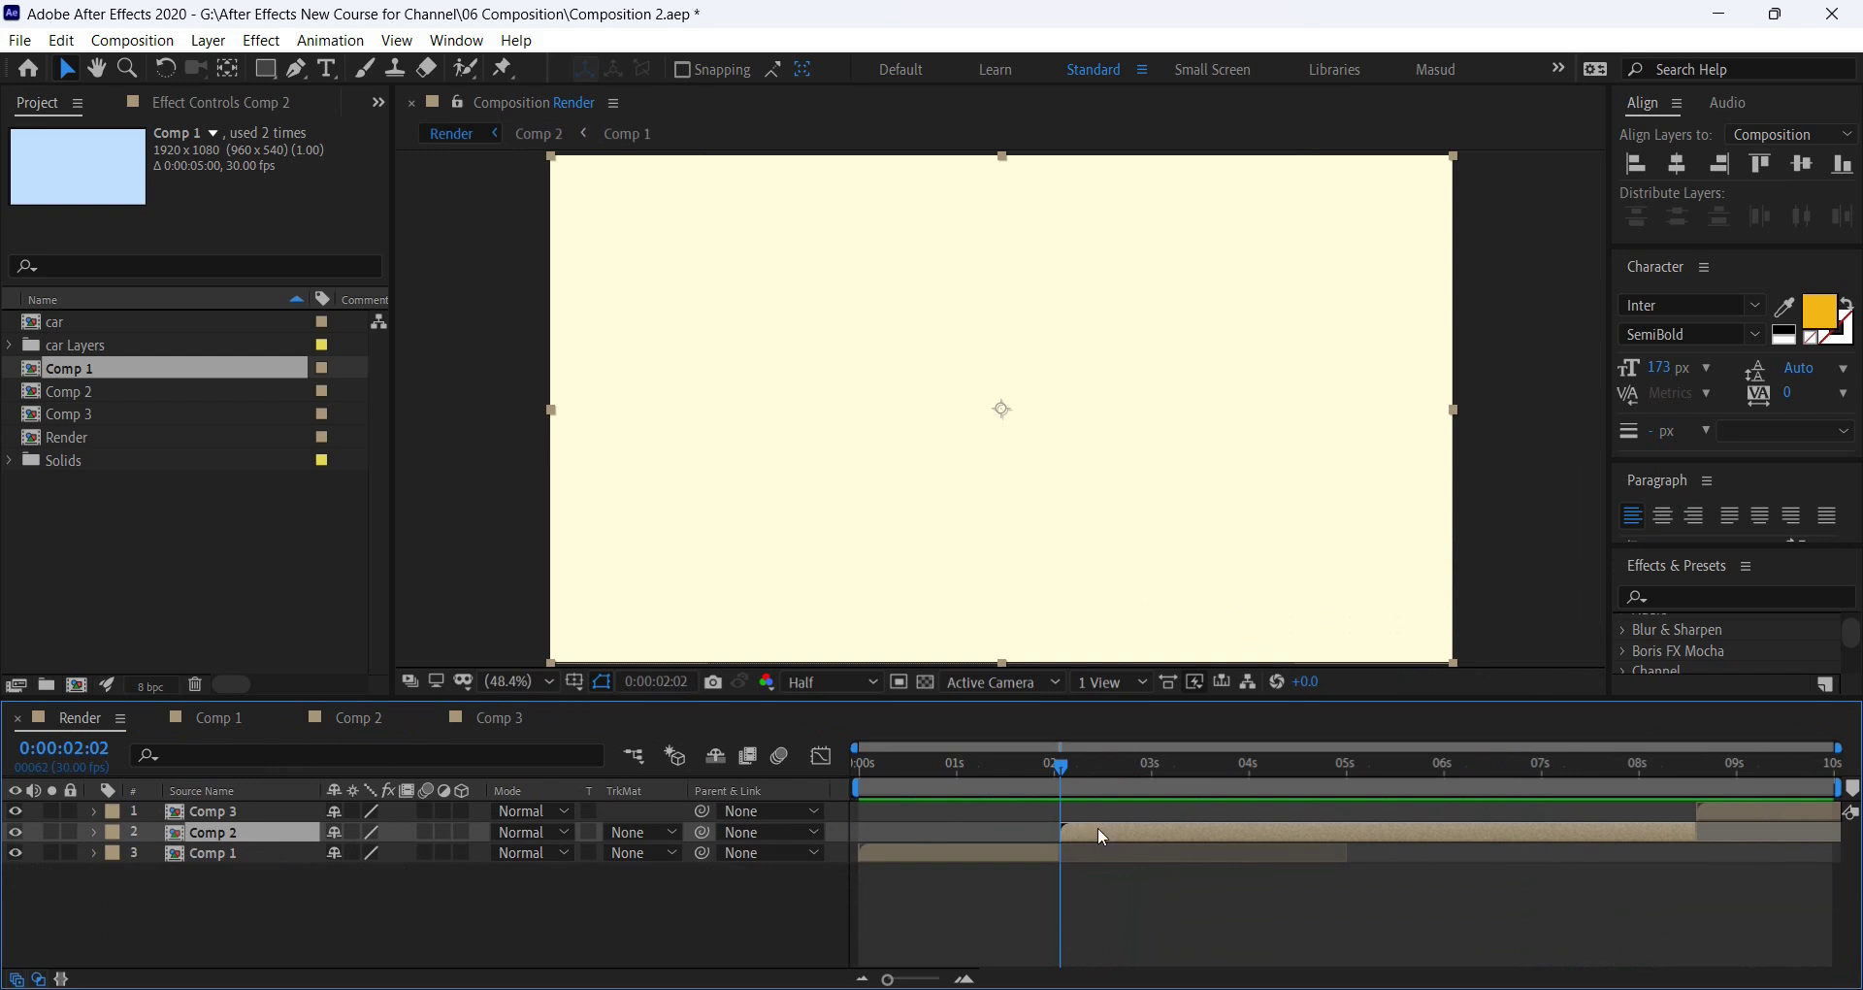
pyautogui.moveTo(1185, 766); pyautogui.dragTo(1685, 800)
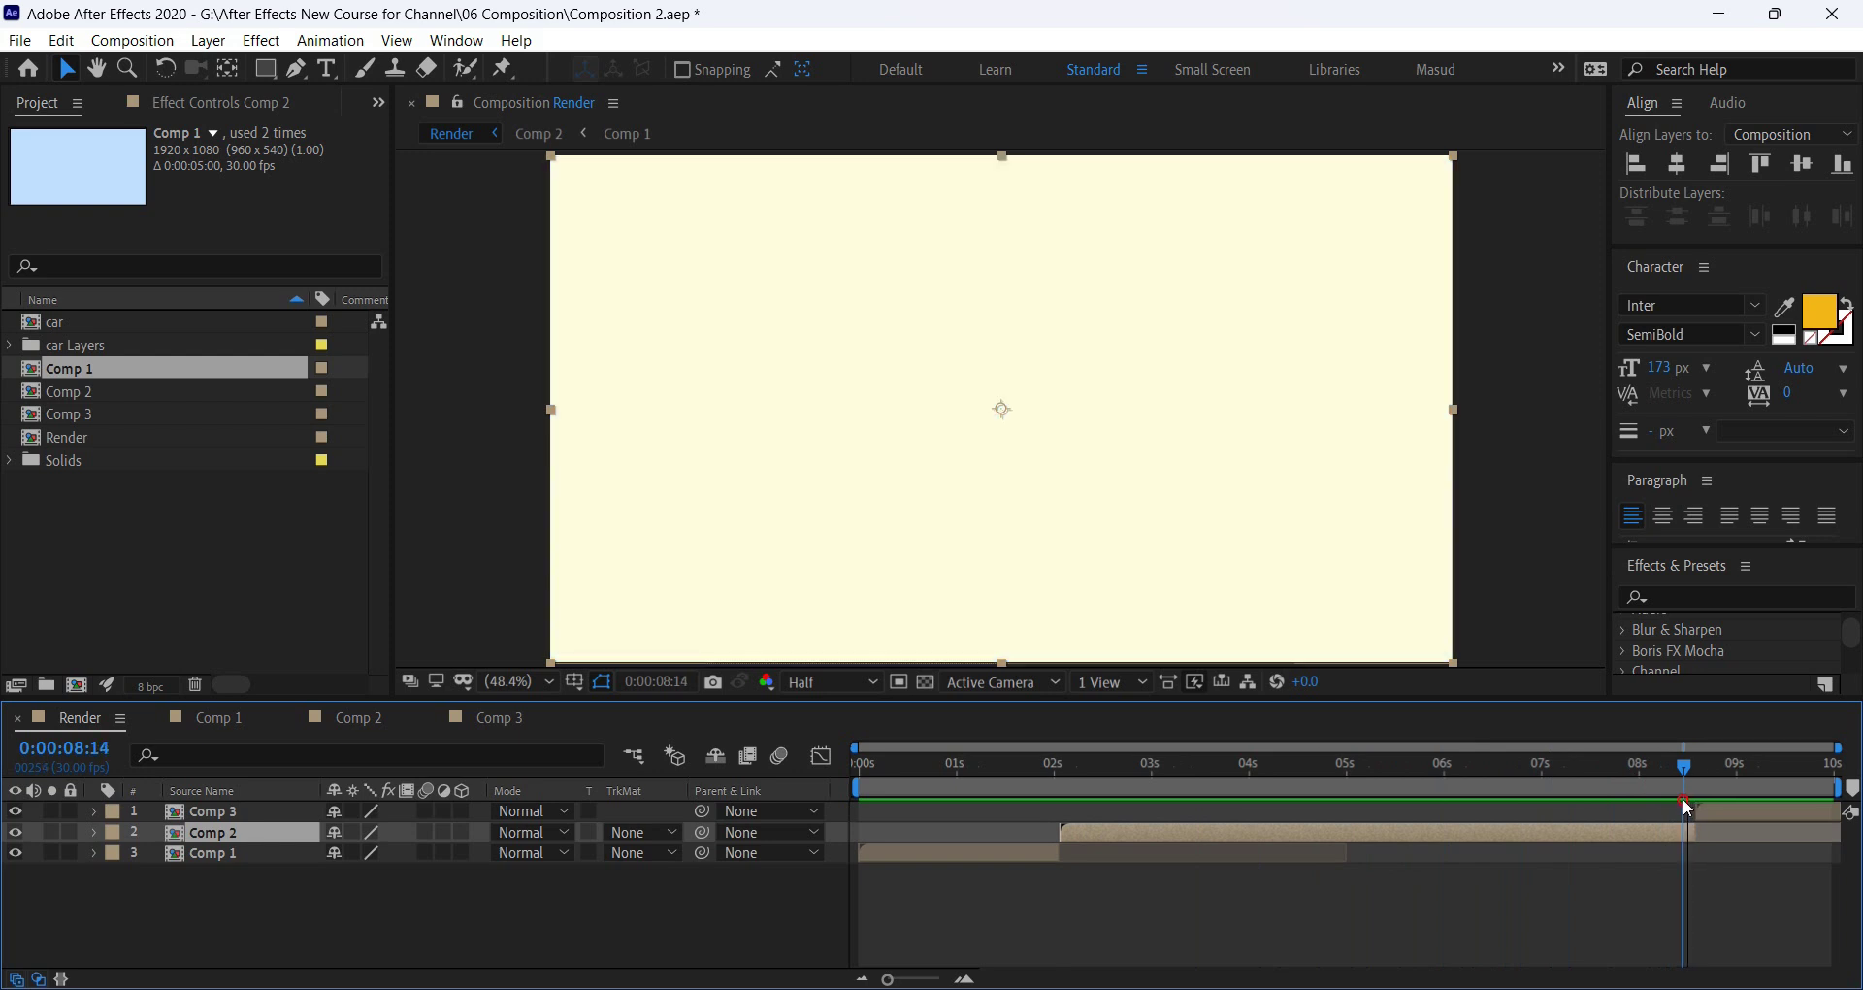
pyautogui.click(1297, 820)
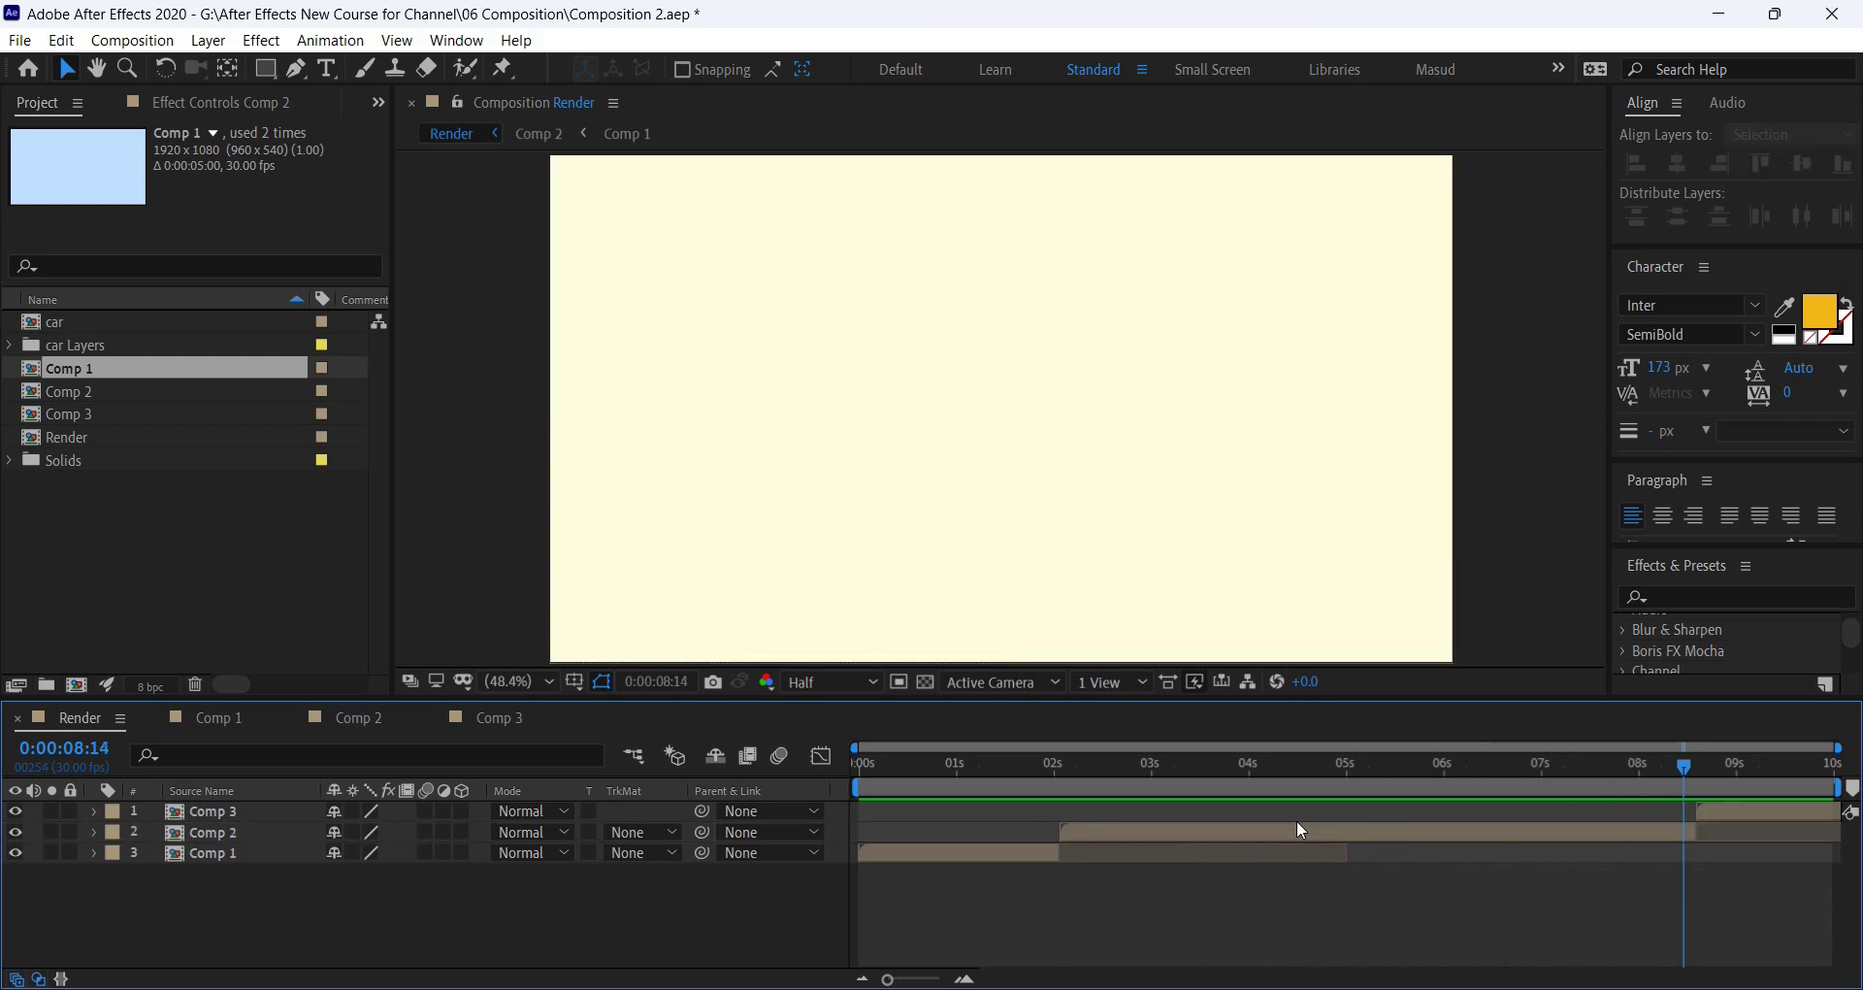
pyautogui.click(1299, 823)
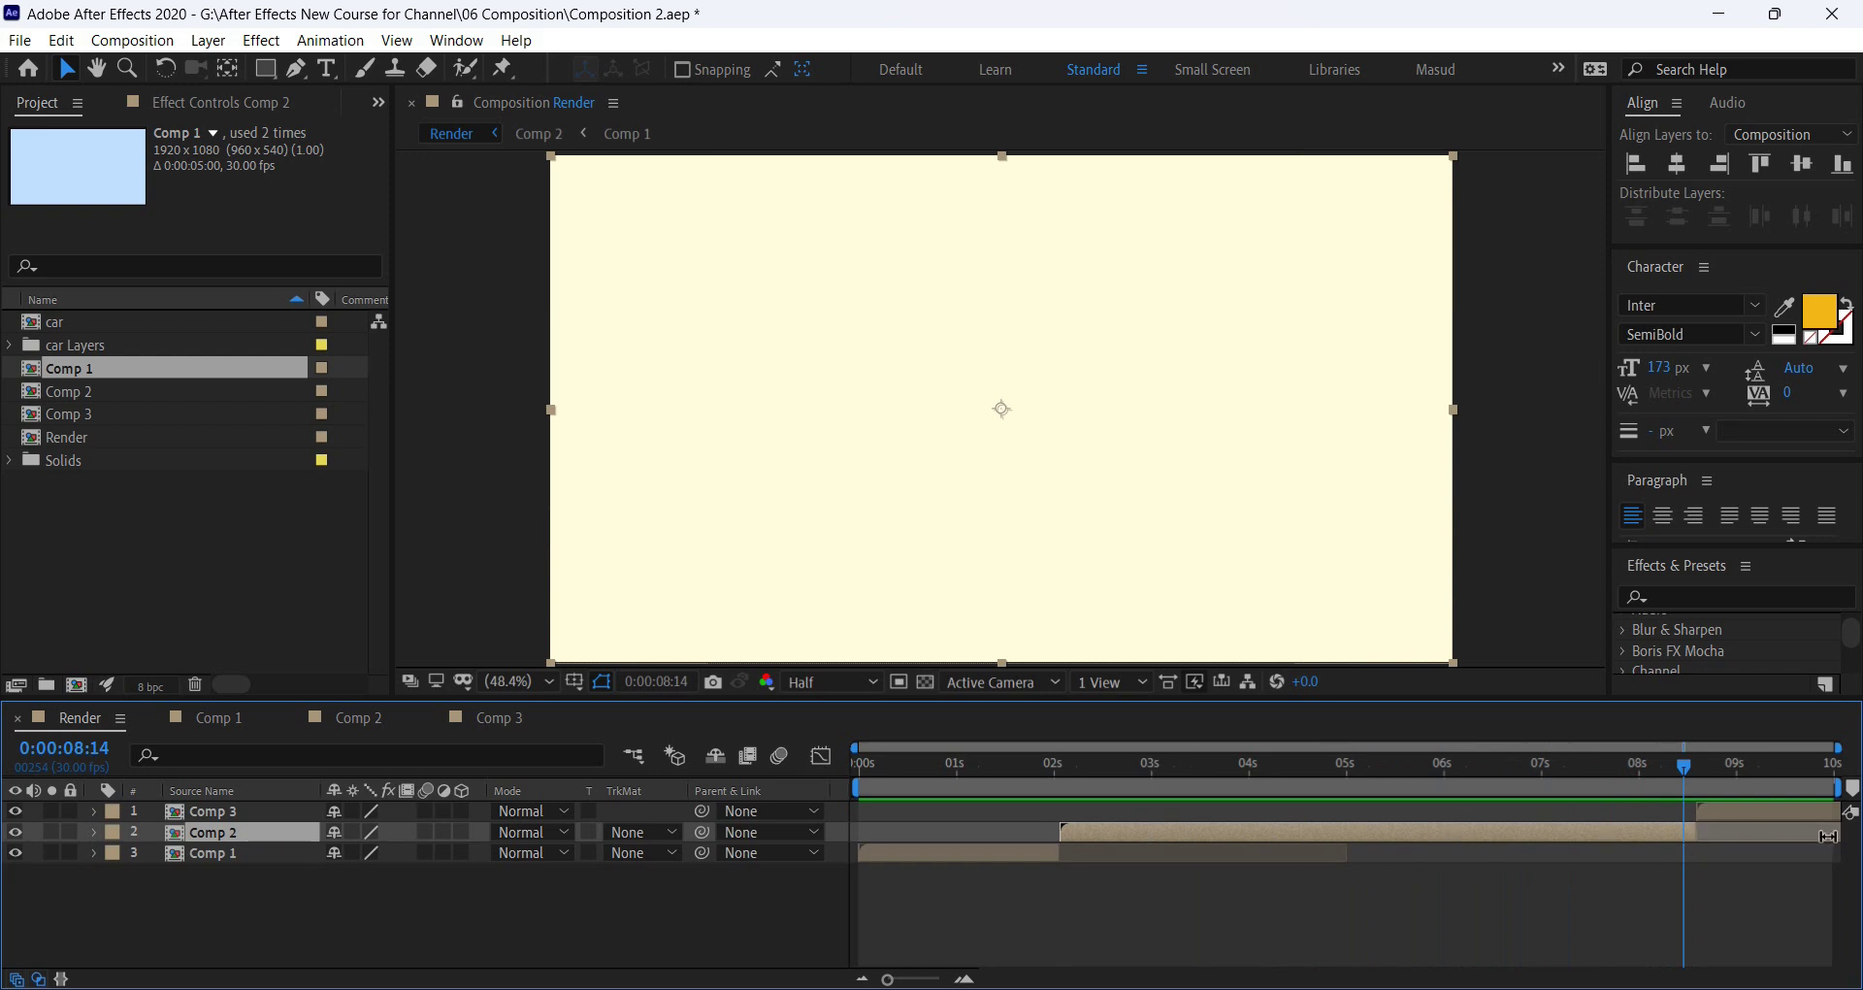
# Scrub Comp 2 through its nested Comp 1 layer to 0:00:08:26, and return to Render.
pyautogui.click(342, 720)
pyautogui.moveTo(1482, 774); pyautogui.dragTo(1724, 782)
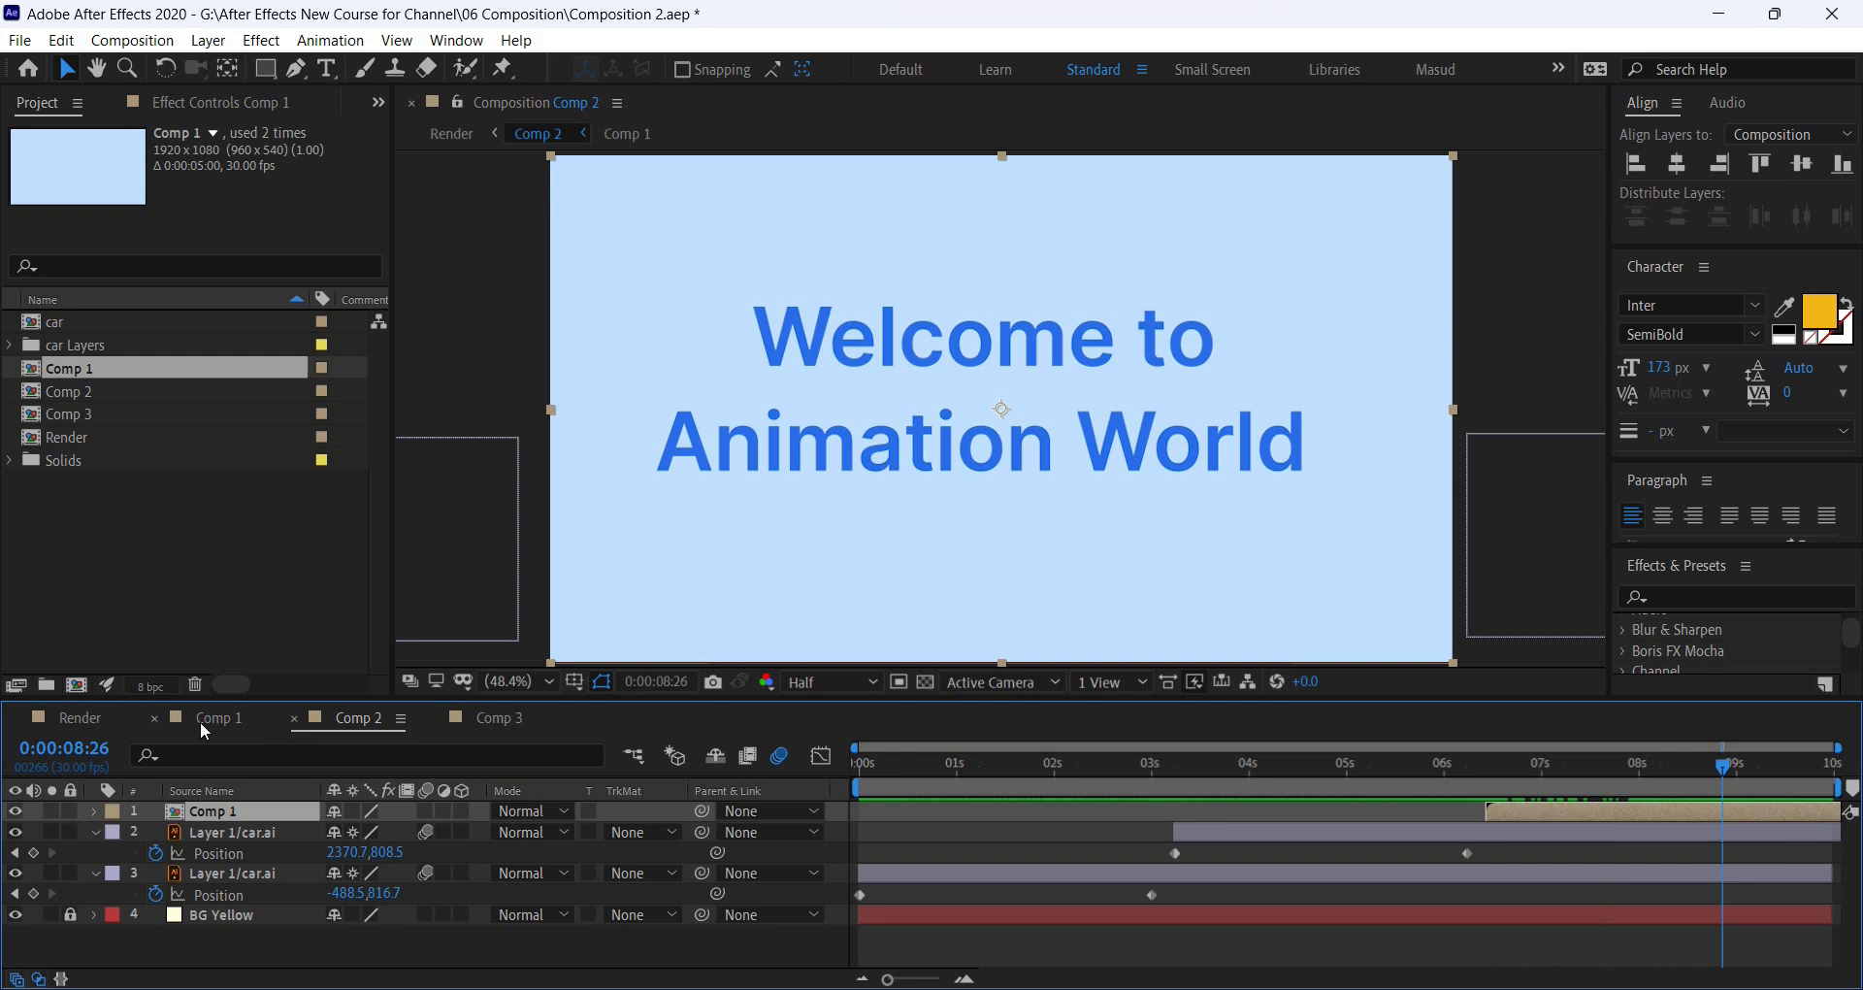
pyautogui.click(203, 723)
pyautogui.click(80, 718)
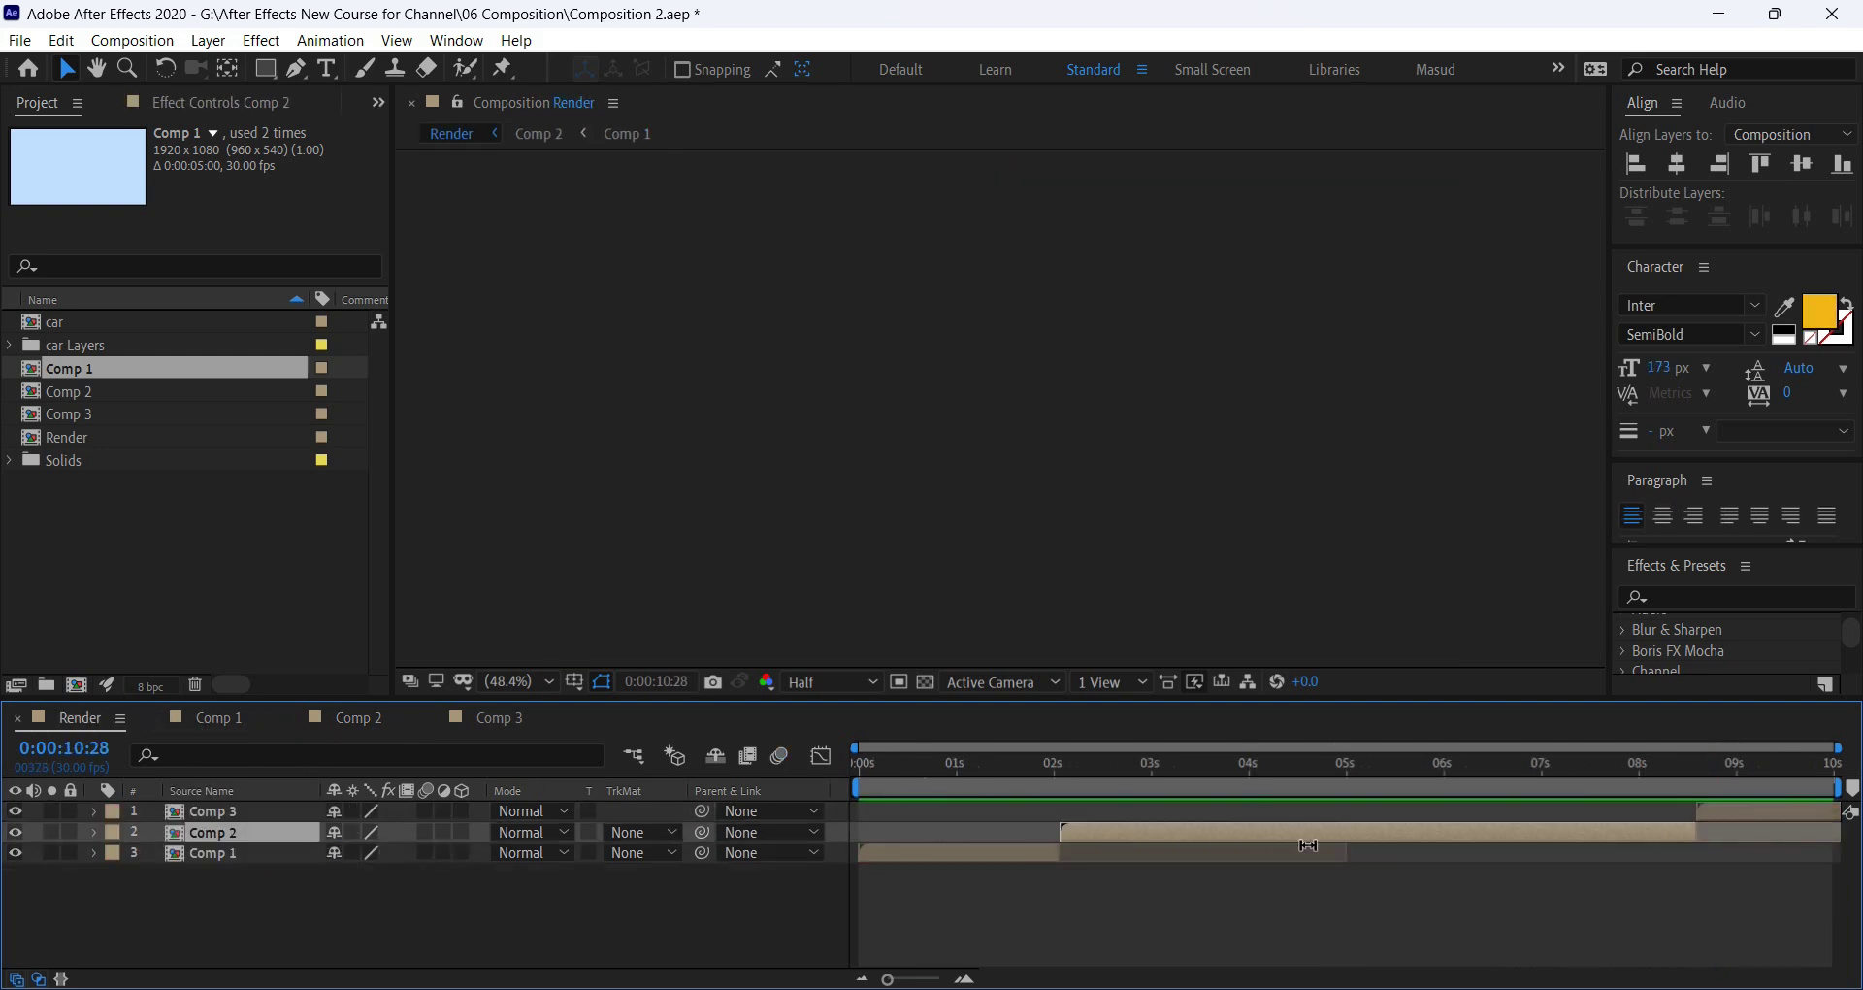
# Delete the nested Comp 1 layer from Comp 2.
pyautogui.click(1306, 888)
pyautogui.click(1262, 833)
pyautogui.click(350, 730)
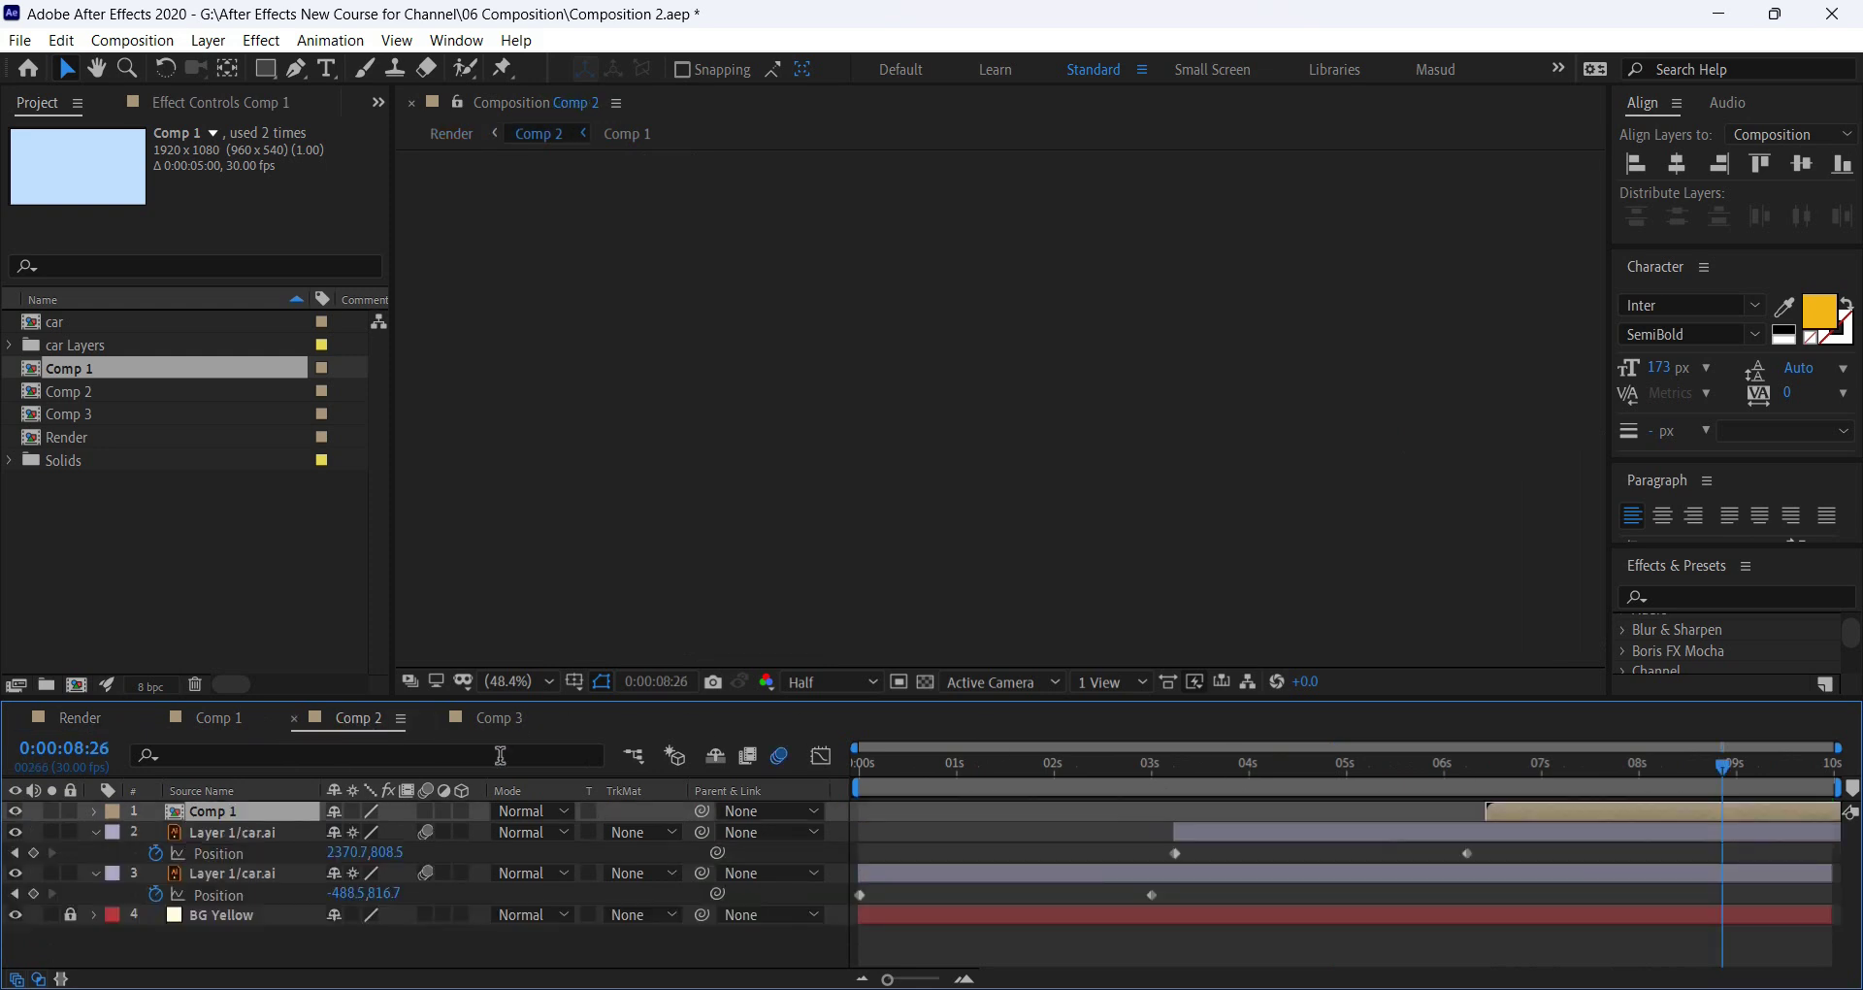
pyautogui.press('Delete')
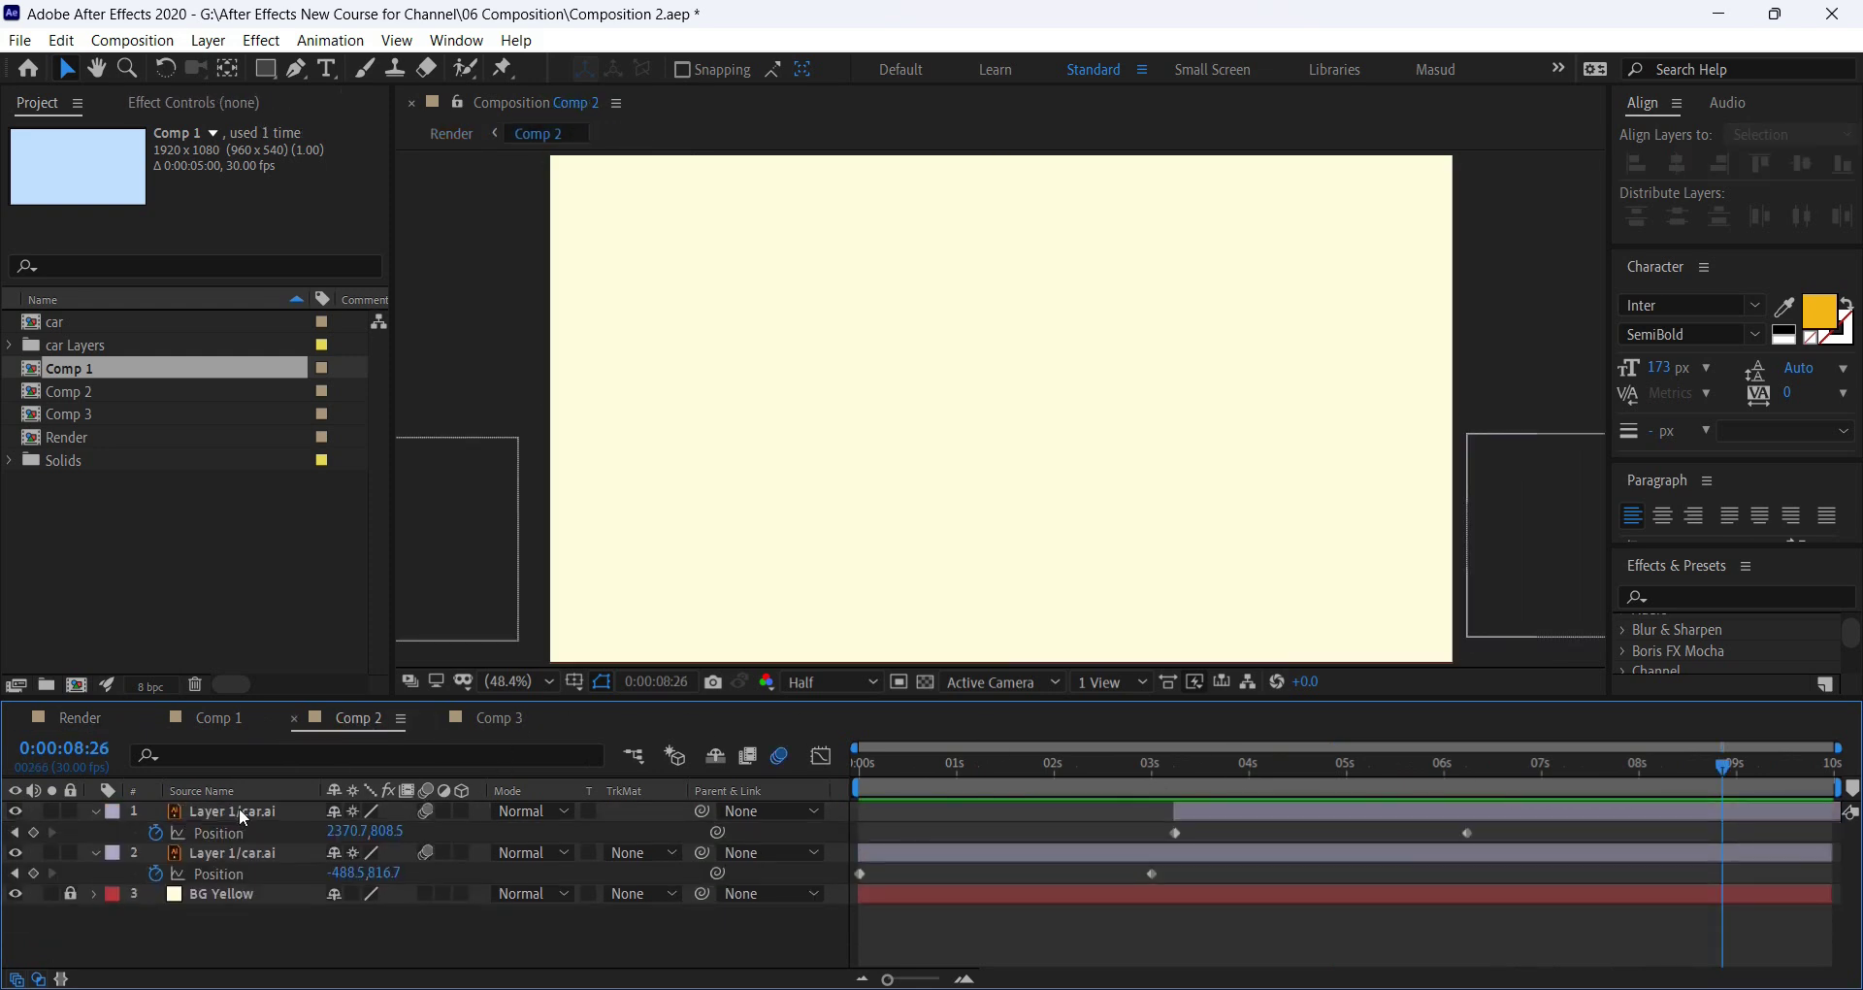
# Check Comp 1, scrub its layer in Render, and return Render's playhead to 0:00:00:00 with the Comp 1 layer selected.
pyautogui.click(219, 719)
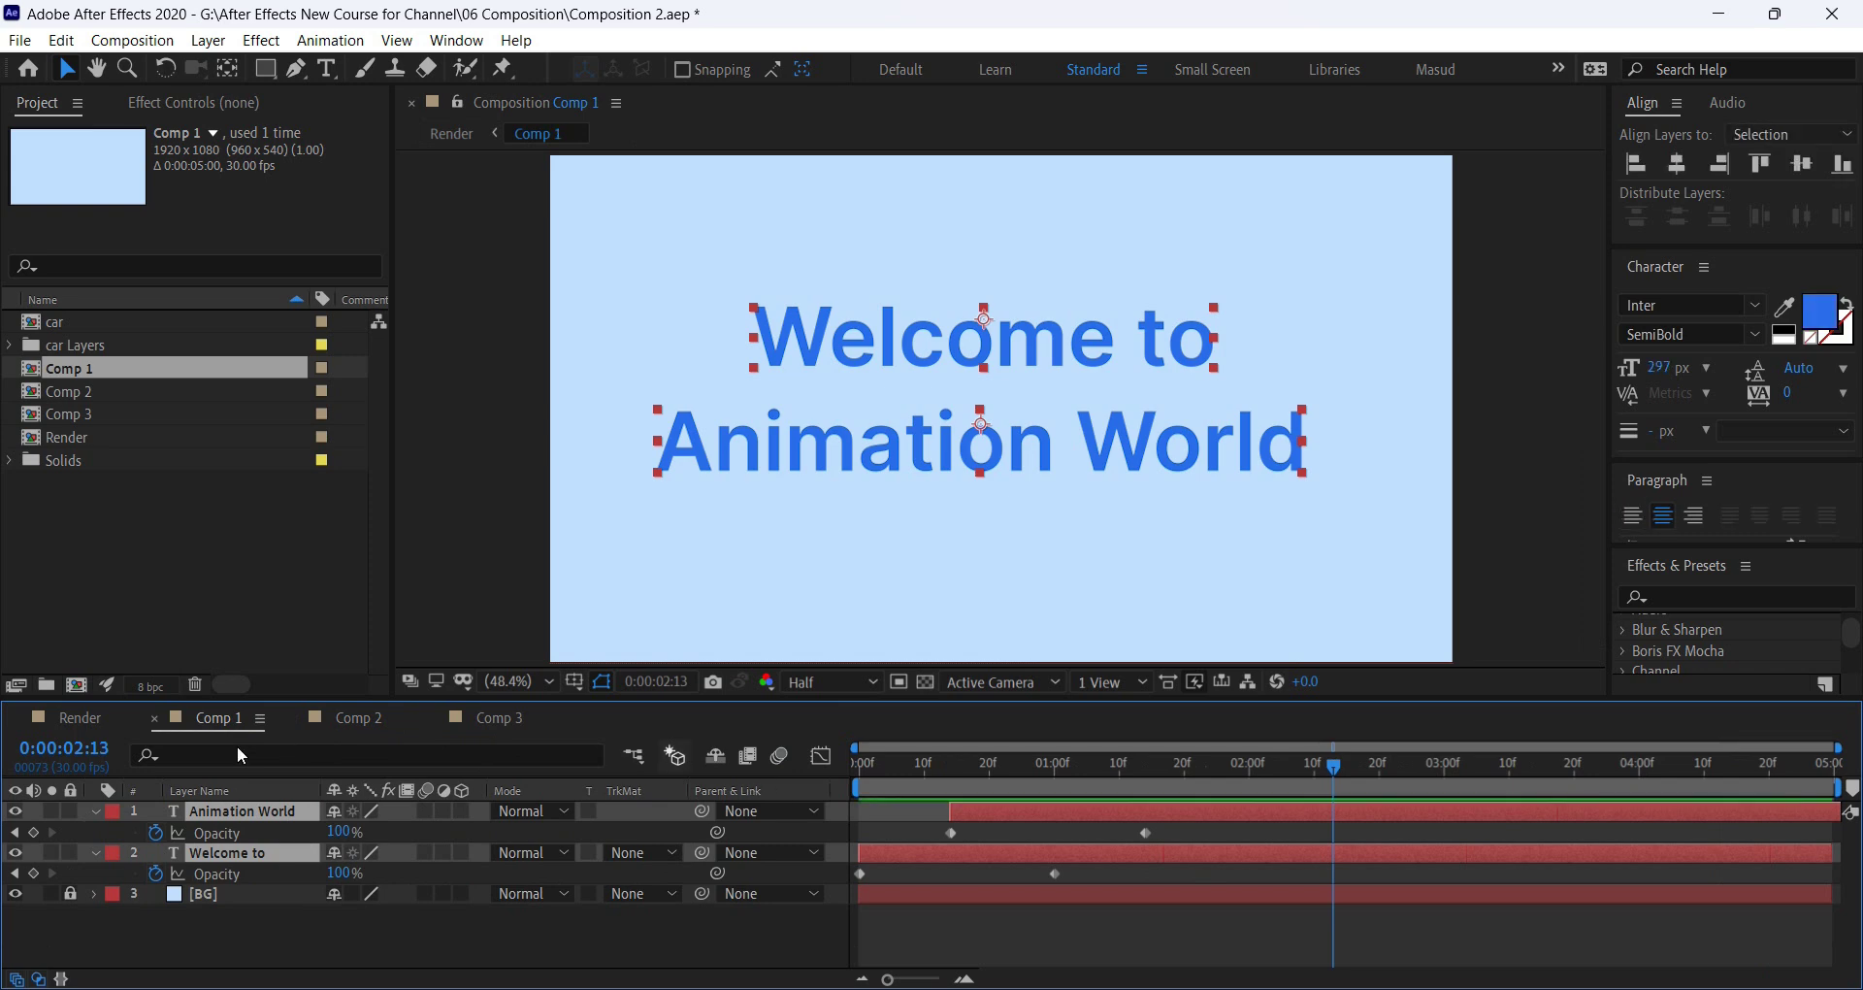
pyautogui.click(85, 707)
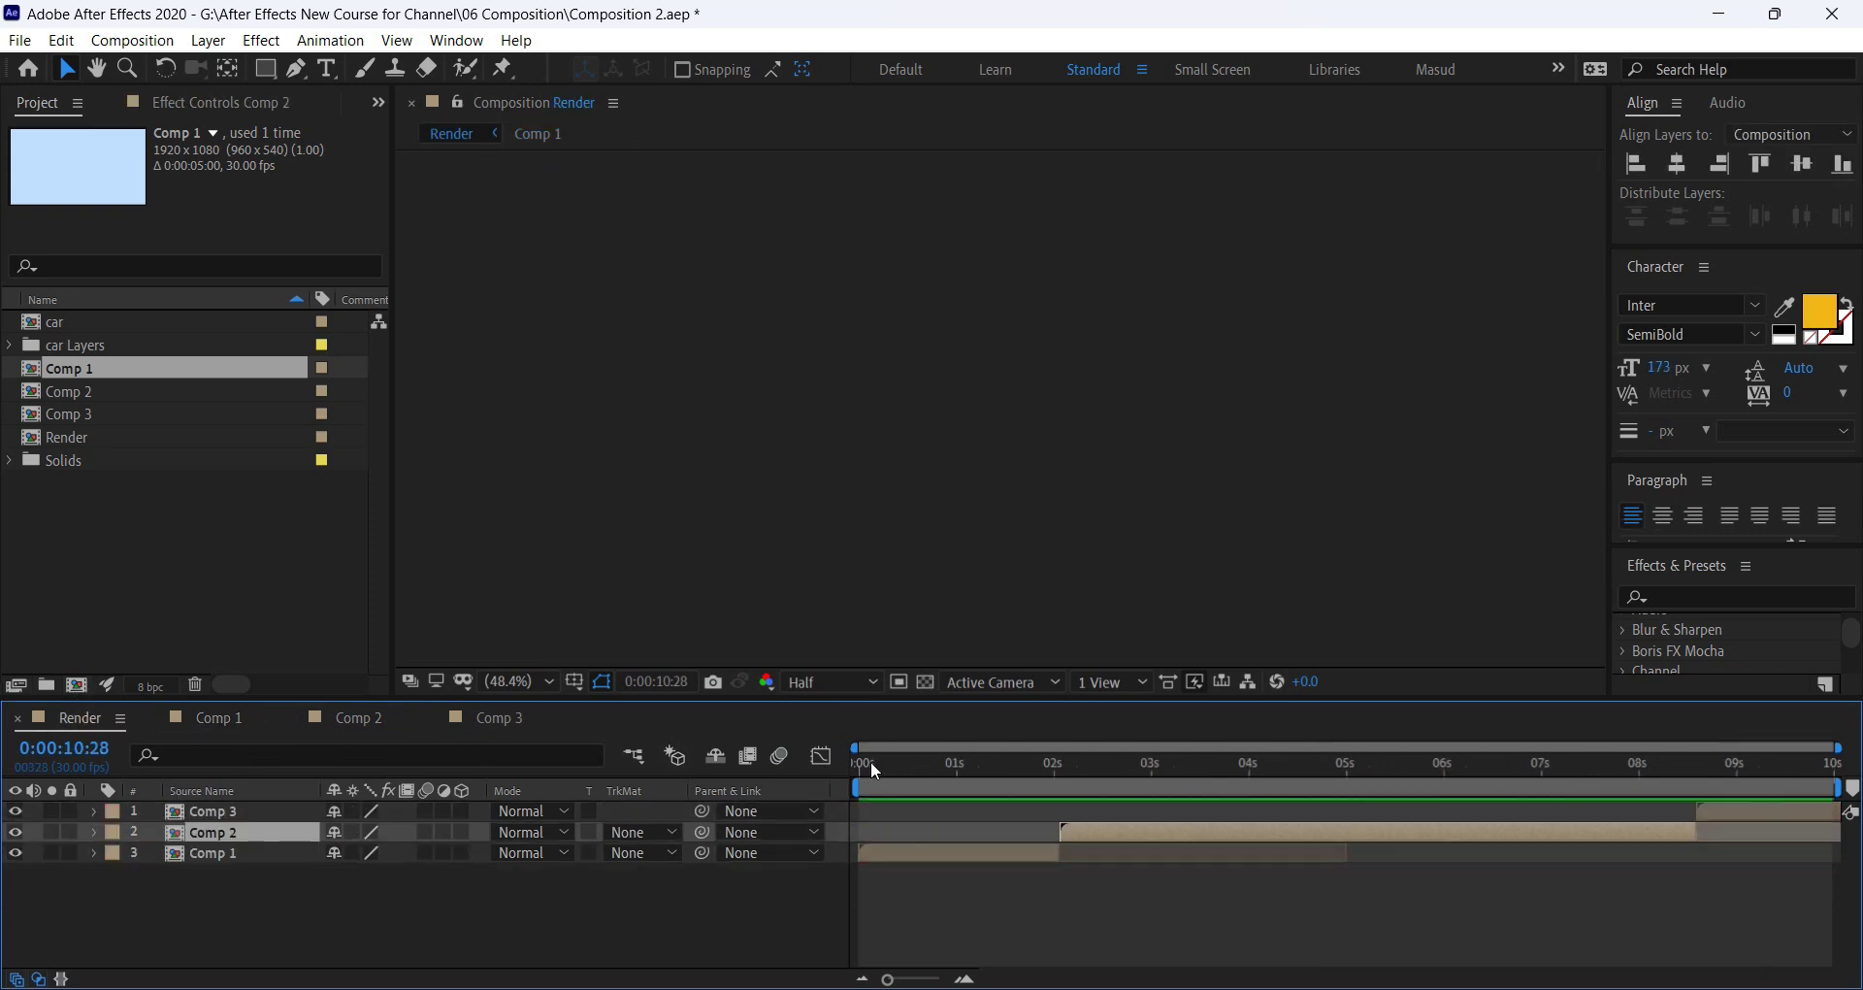
pyautogui.moveTo(874, 759); pyautogui.dragTo(1039, 795)
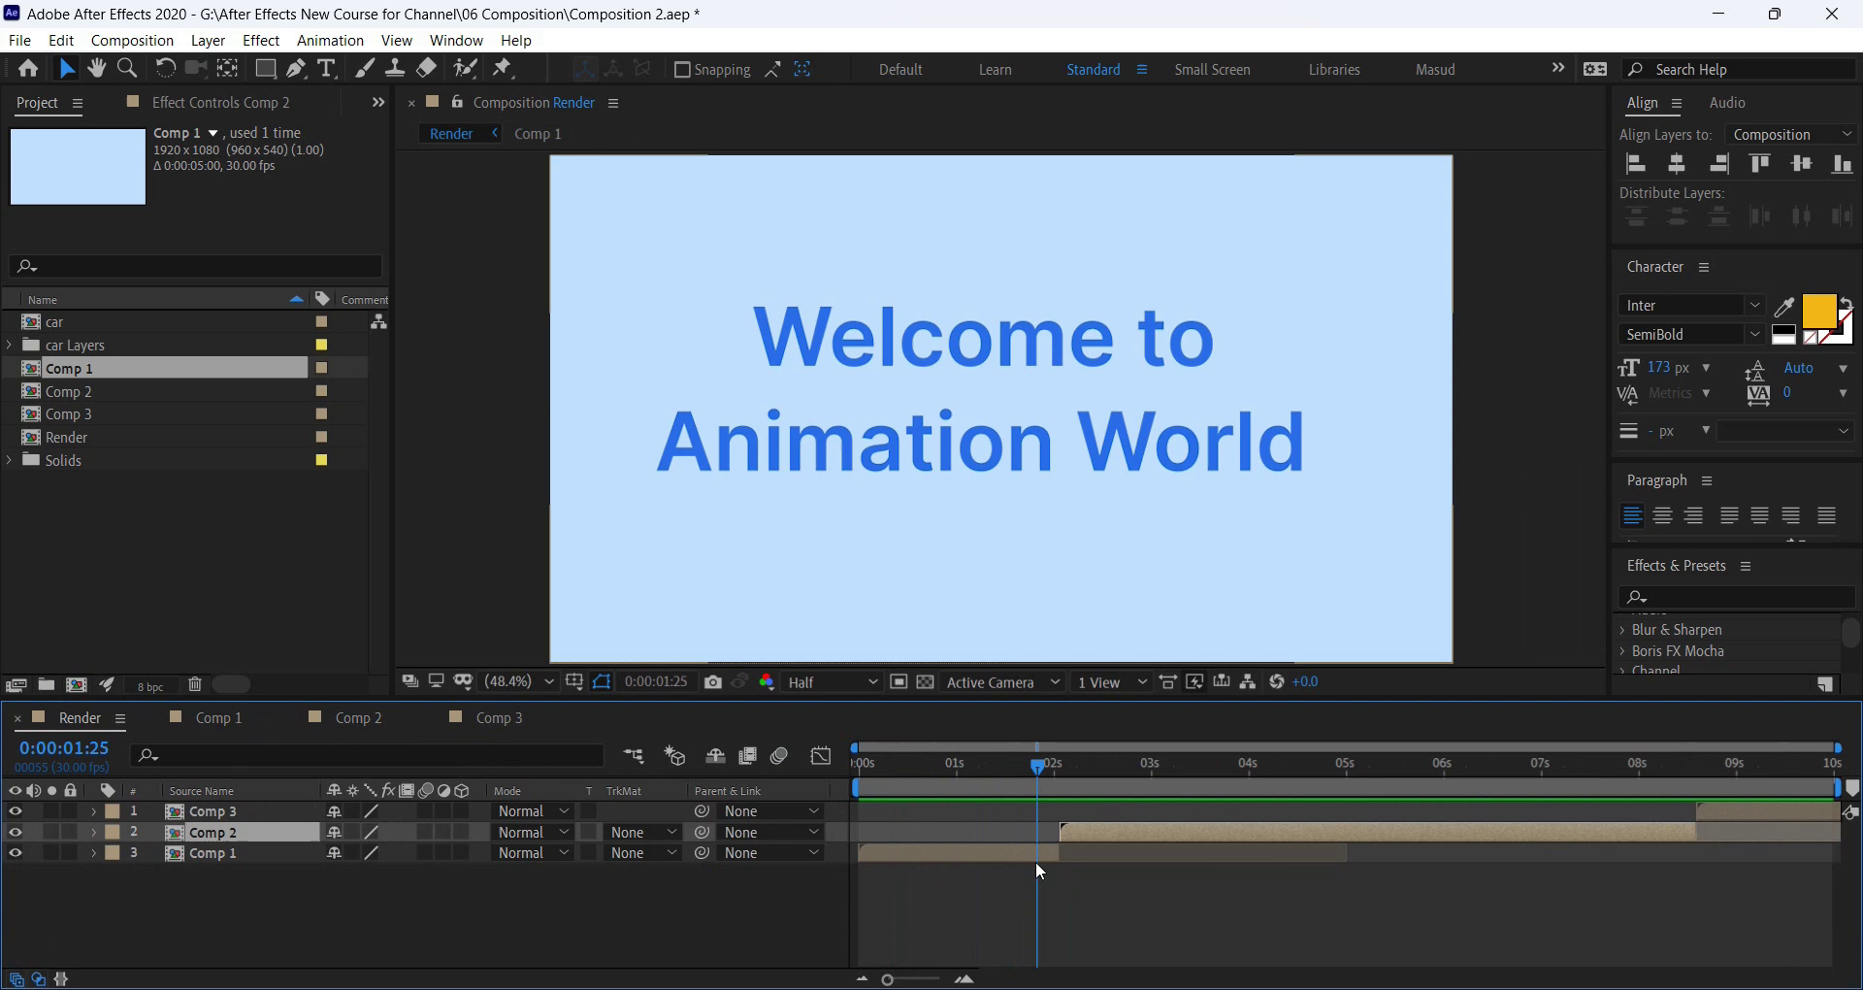
pyautogui.click(1099, 853)
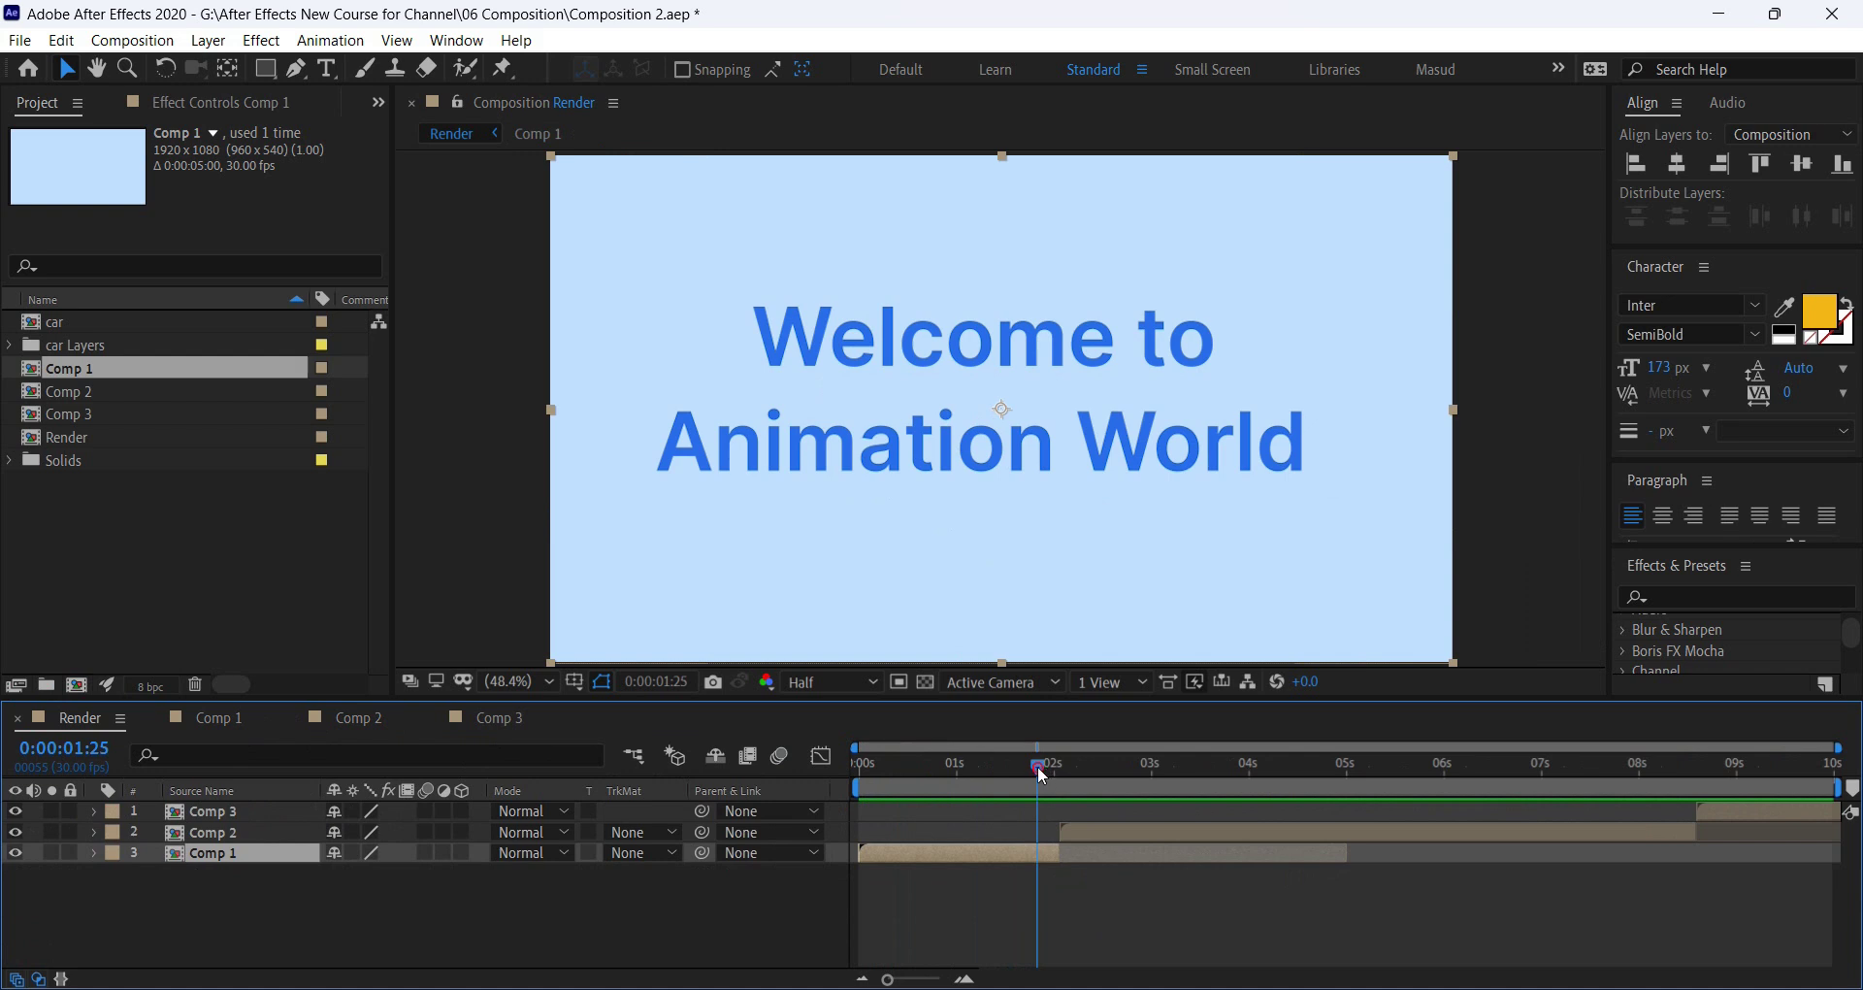
pyautogui.moveTo(1038, 766); pyautogui.dragTo(347, 835)
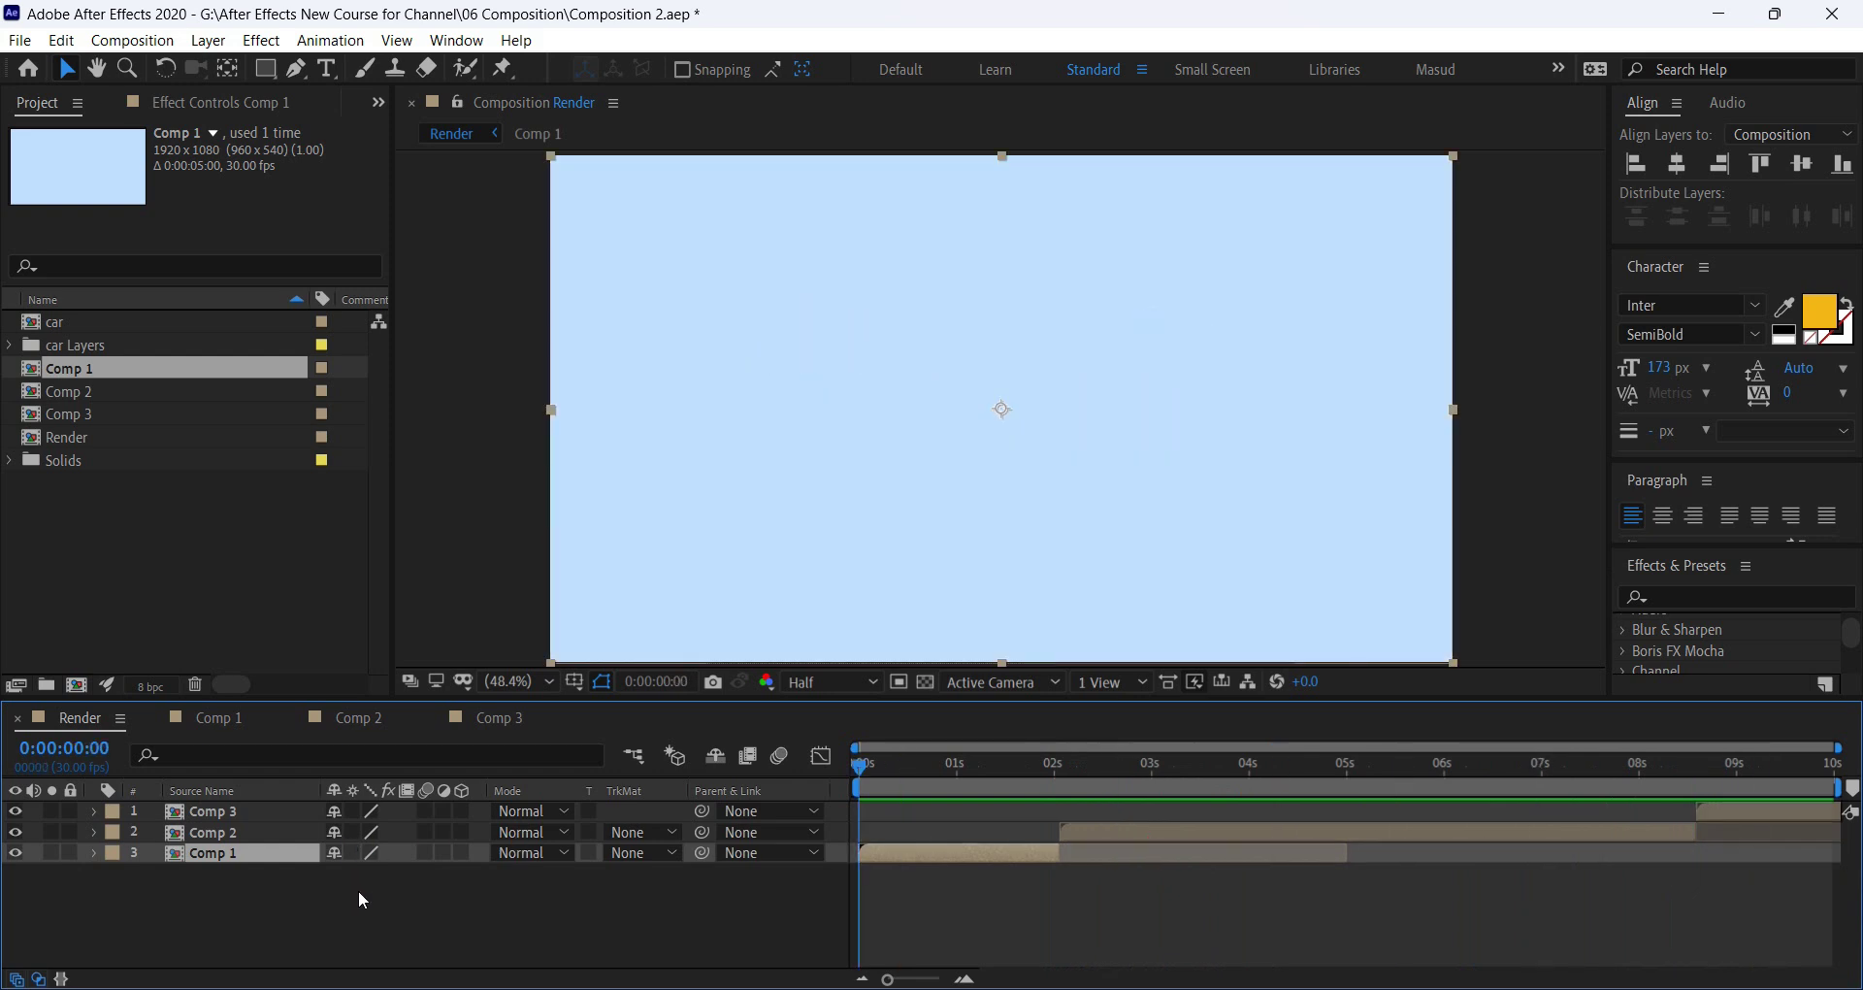